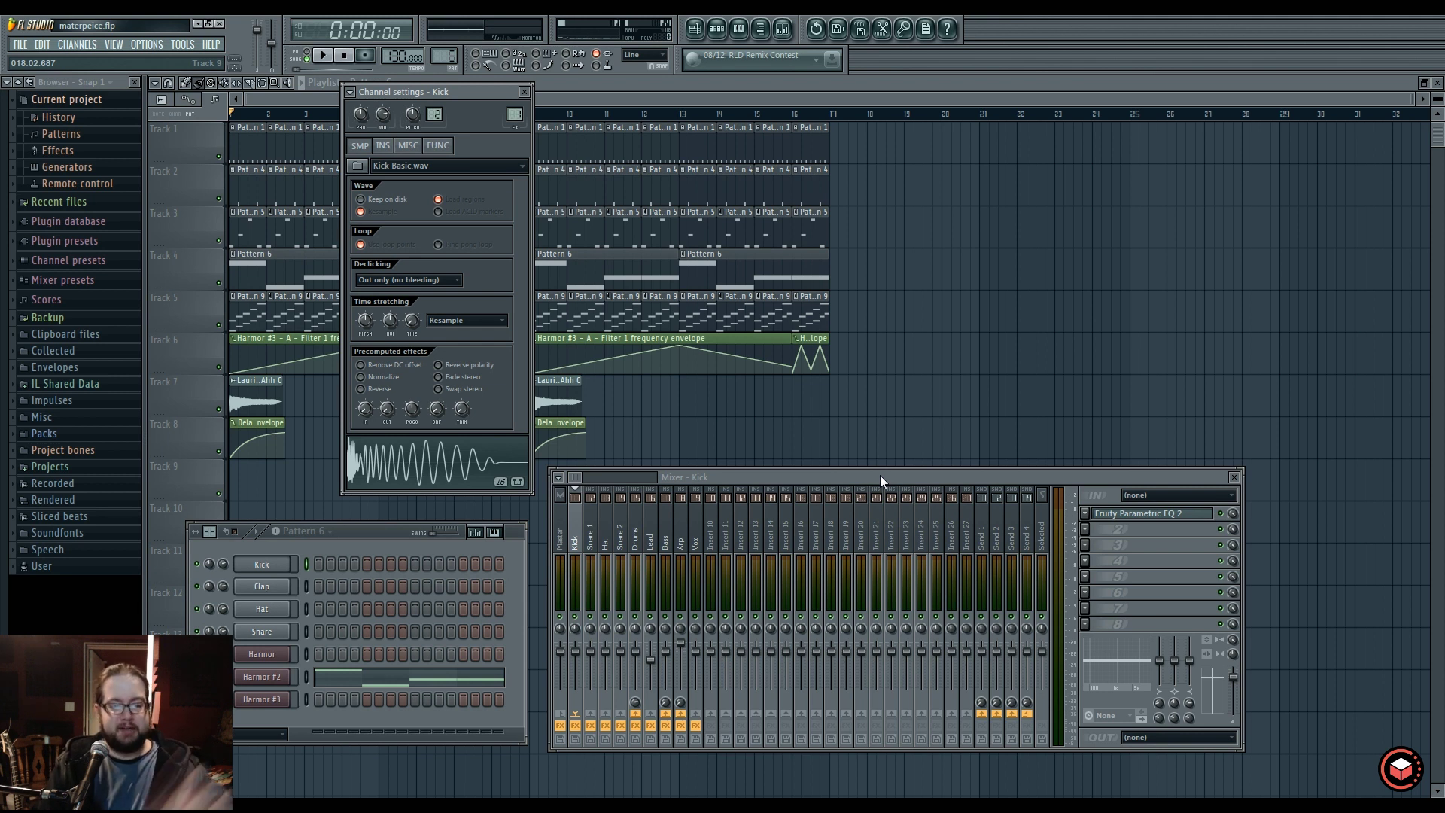
Raise the Mixer window higher on screen, then select the empty Insert 13 track.
left_click_drag(879, 476, 923, 390)
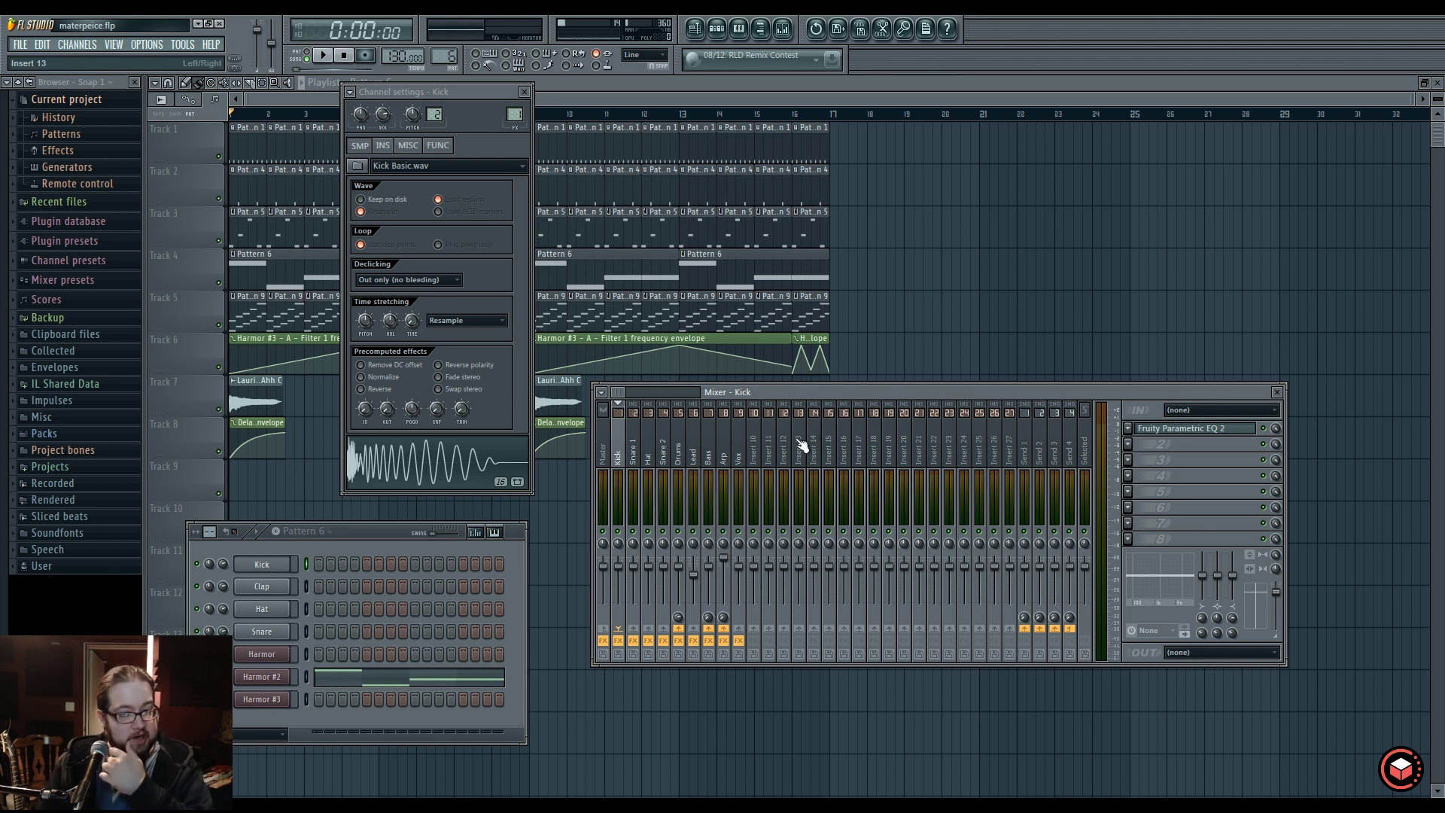
left_click(799, 565)
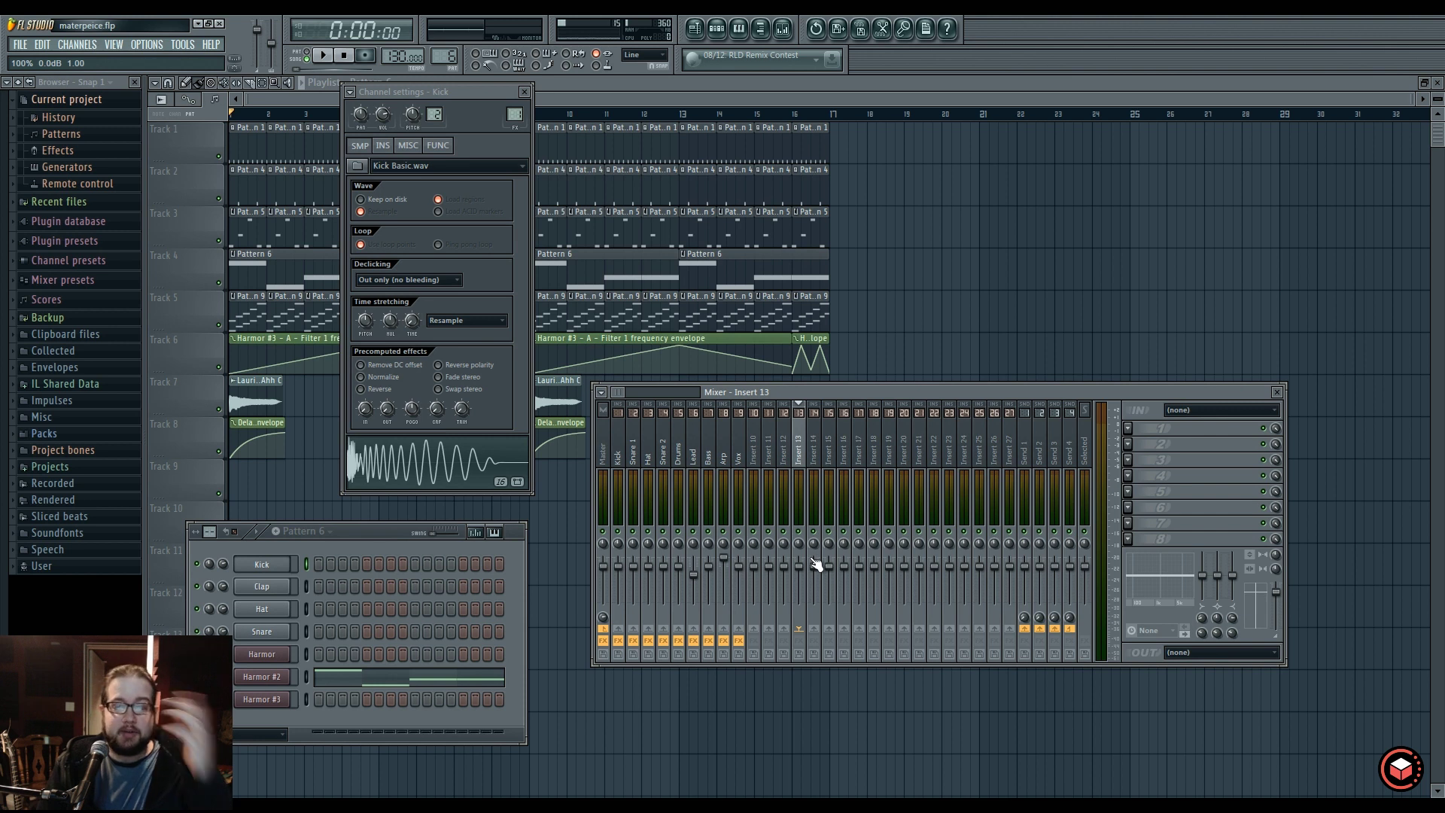
mouse_move(864, 388)
left_mouse_down()
mouse_move(870, 410)
mouse_move(864, 389)
left_mouse_up()
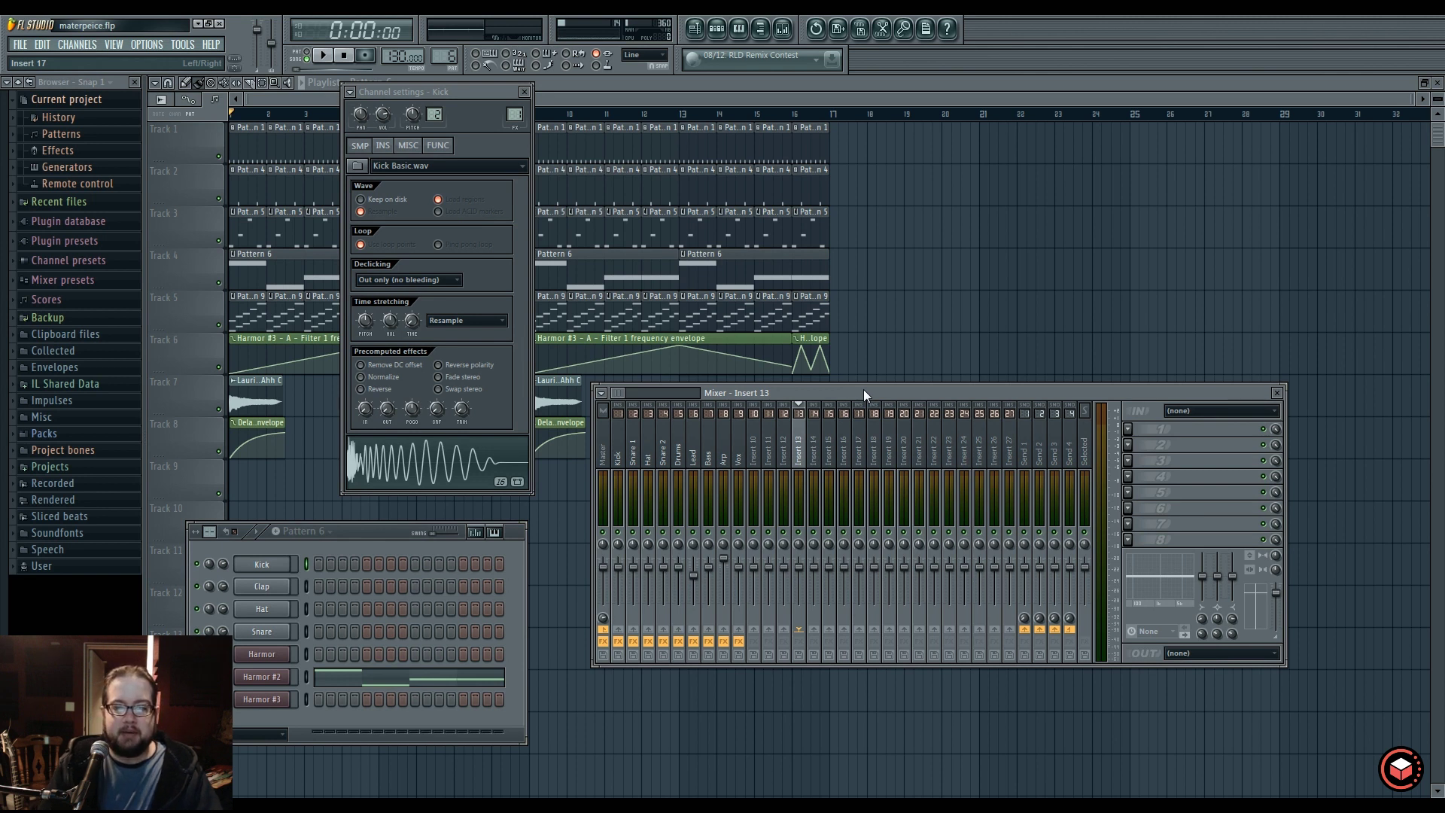
left_click_drag(862, 390, 861, 386)
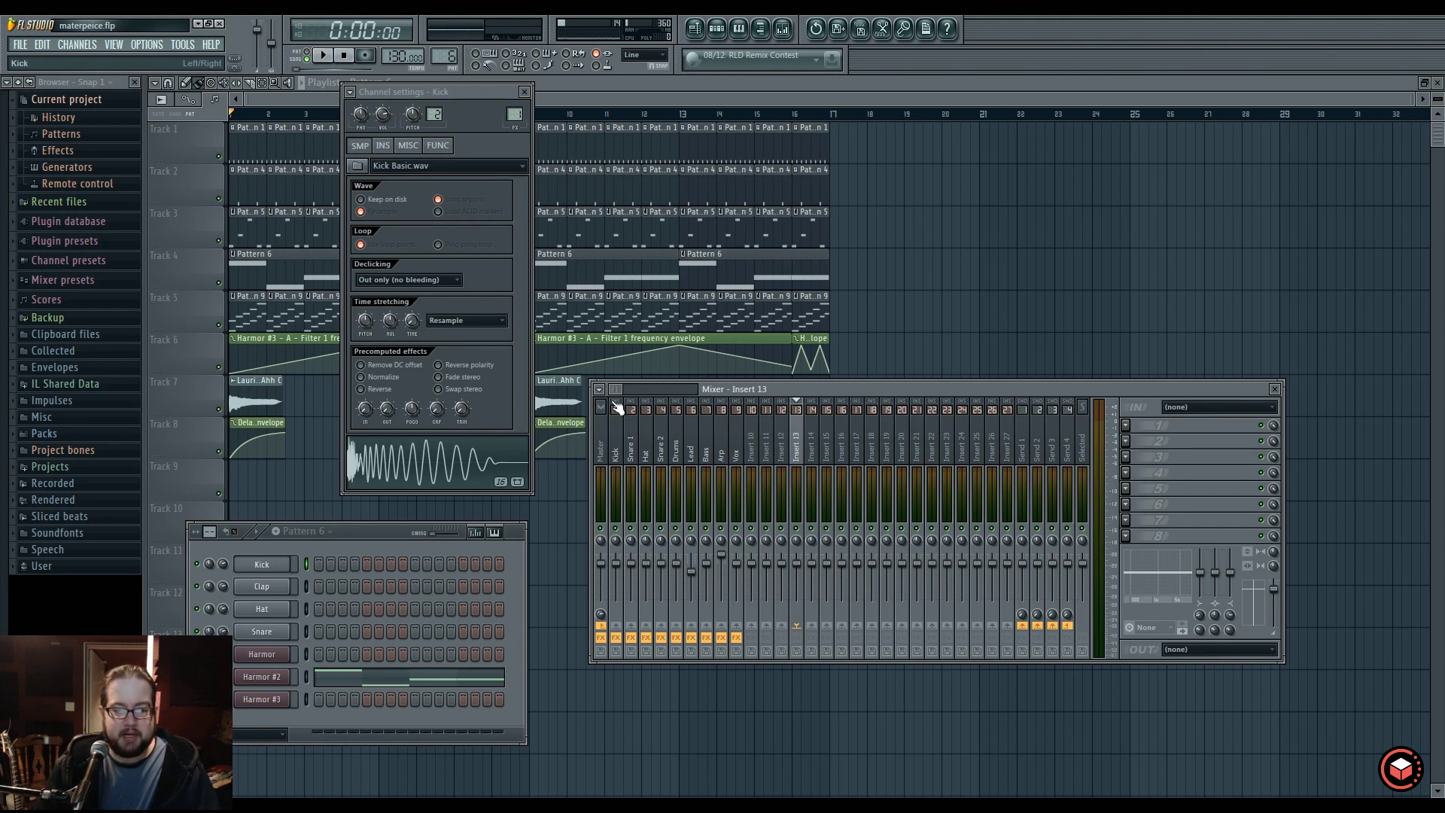
left_click_drag(615, 388, 796, 387)
left_click(1007, 440)
left_click(1022, 448)
left_click(1038, 448)
left_click(1052, 448)
left_click(1067, 448)
left_click(1083, 447)
left_click_drag(685, 390, 612, 390)
left_click(646, 450)
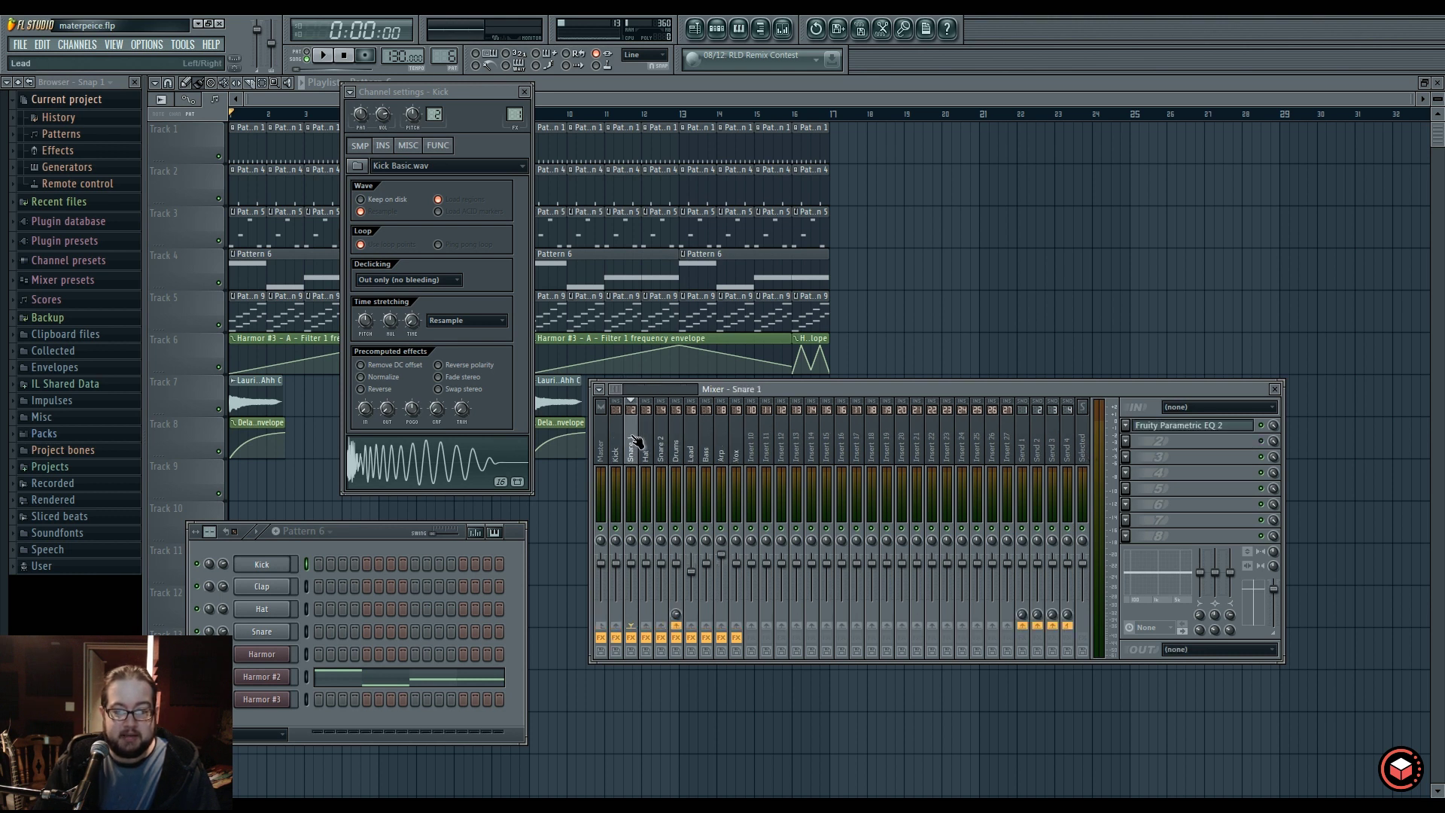
left_click(812, 448)
left_click(631, 448)
left_click(736, 447)
left_click(783, 443)
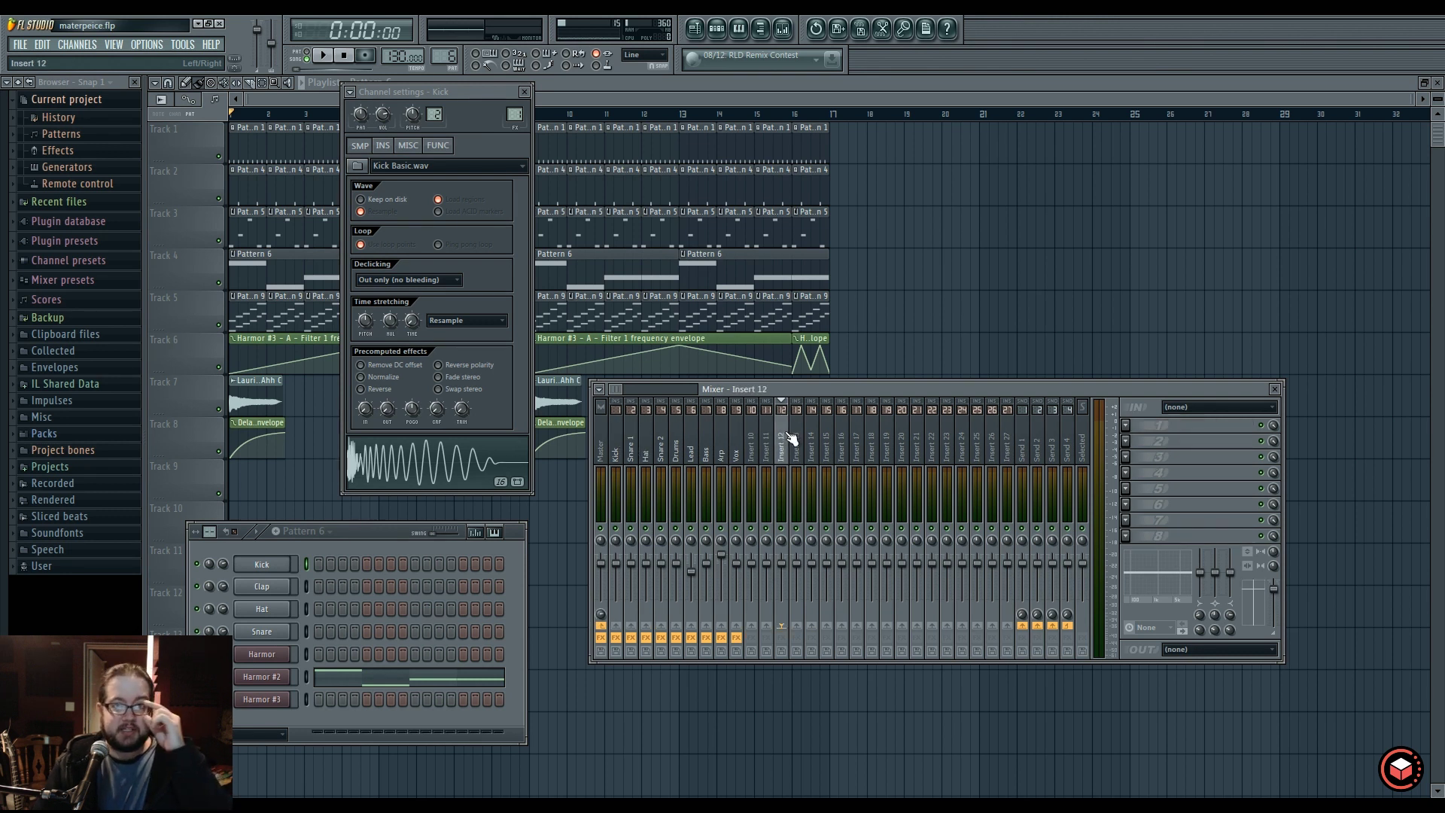
left_click(1024, 448)
left_click(1067, 450)
left_click(1025, 444)
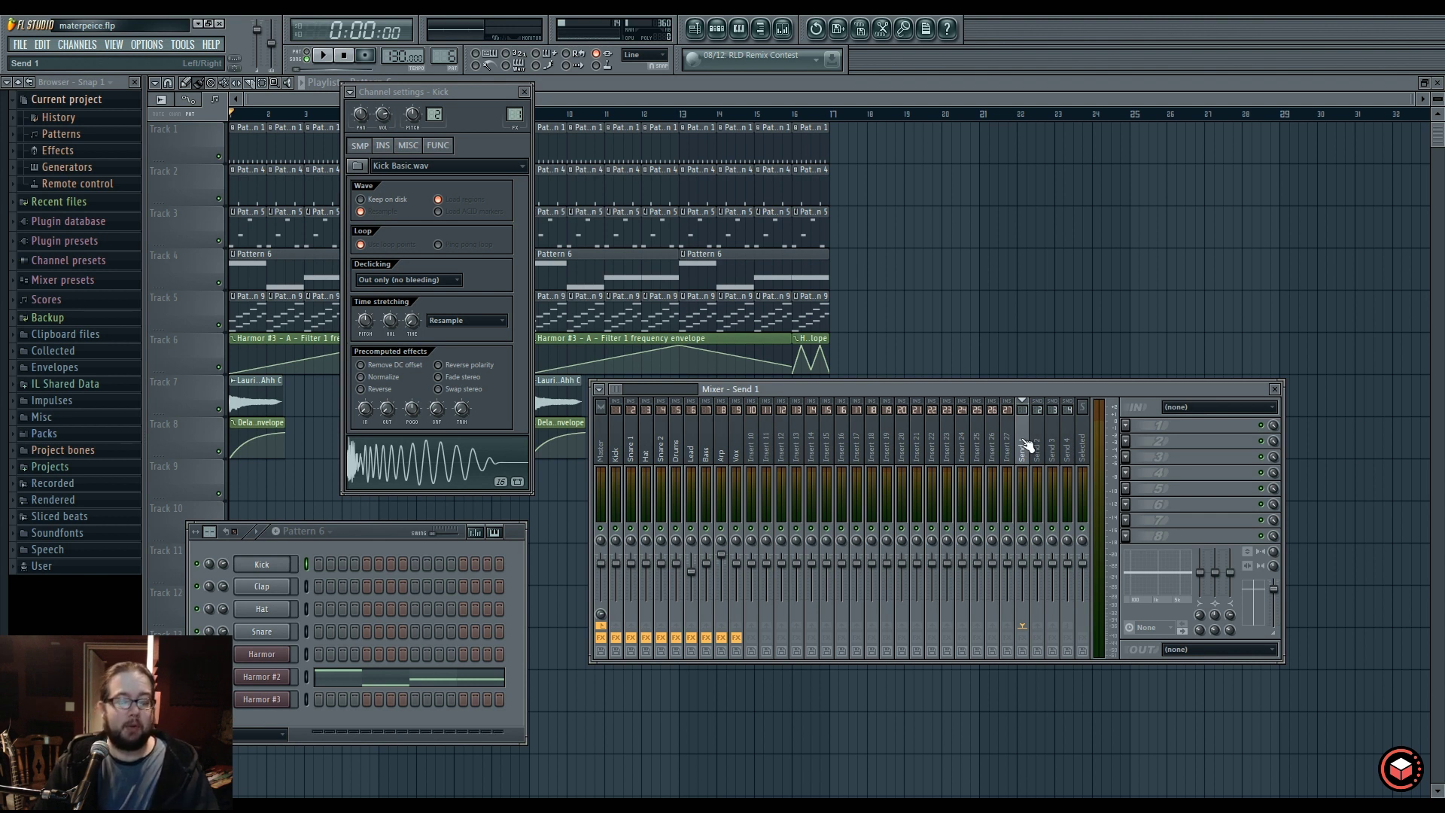
Select Insert 20 and turn down its send level into Send 1.
left_click(675, 446)
left_click(812, 446)
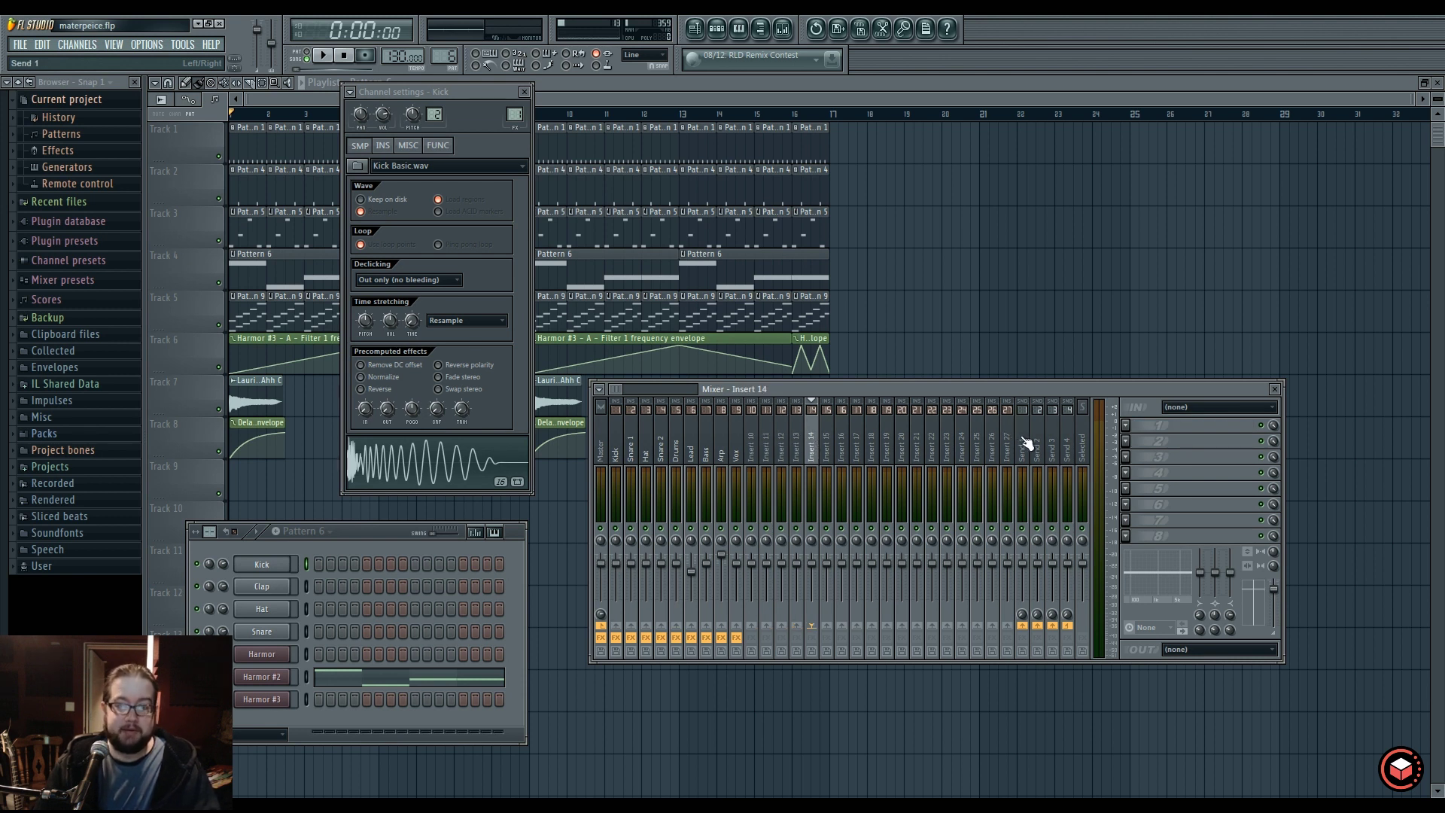
left_click(933, 444)
key("Left")
key("Left")
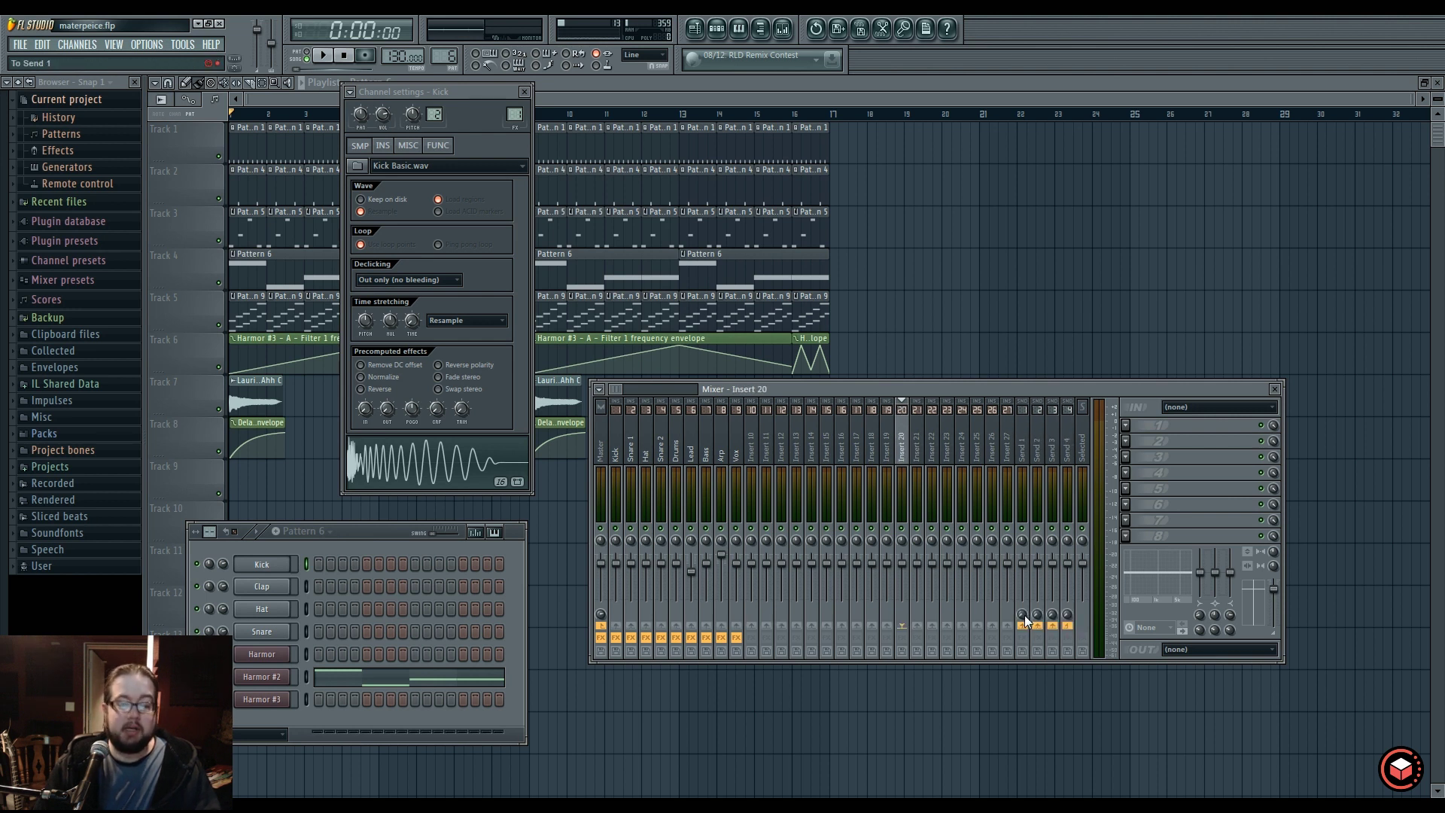
left_click_drag(1024, 614, 1023, 616)
Select Insert 10 and lower its send level into Send 2.
left_click(1024, 437)
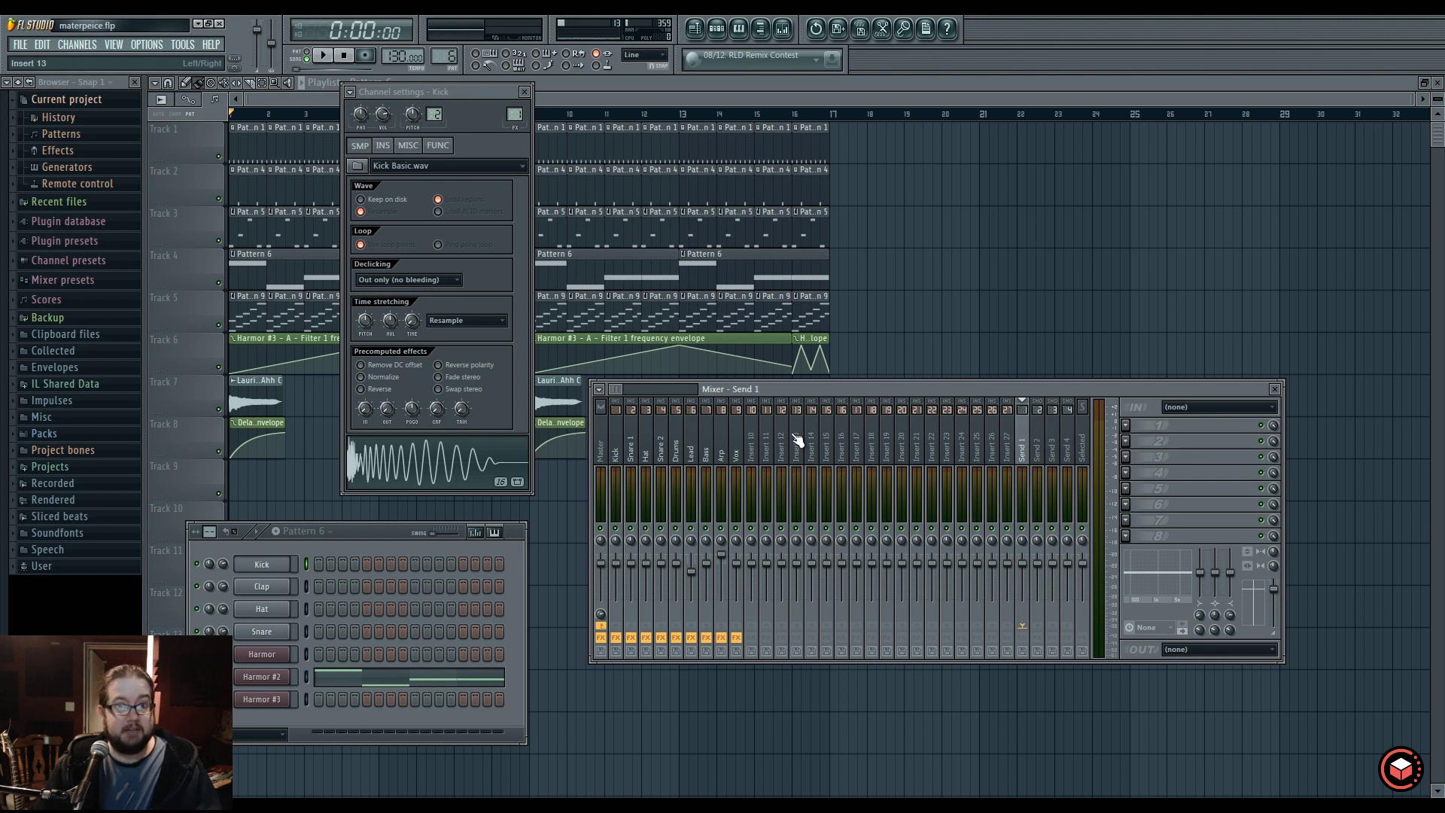
left_click(736, 450)
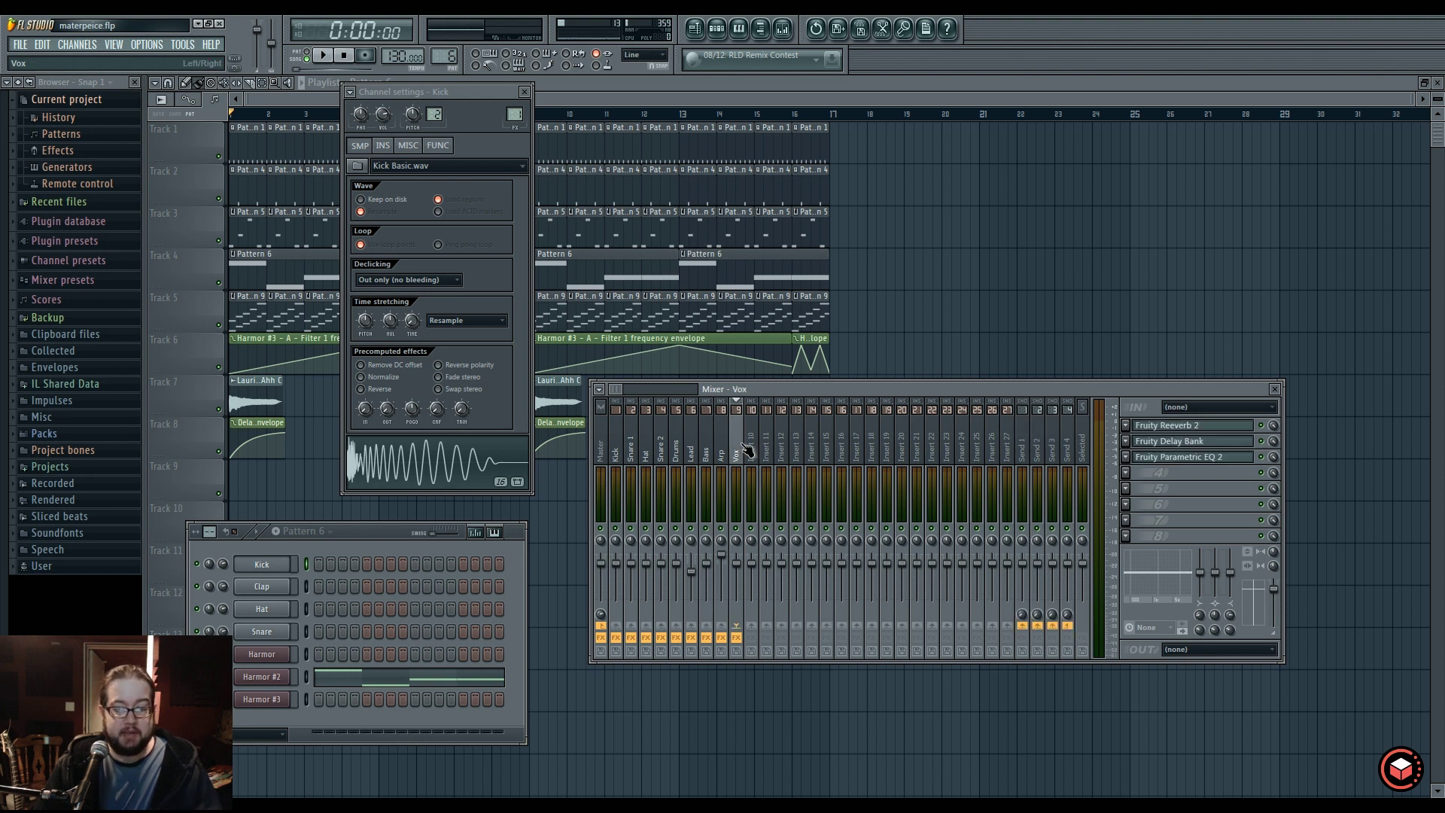
left_click(751, 451)
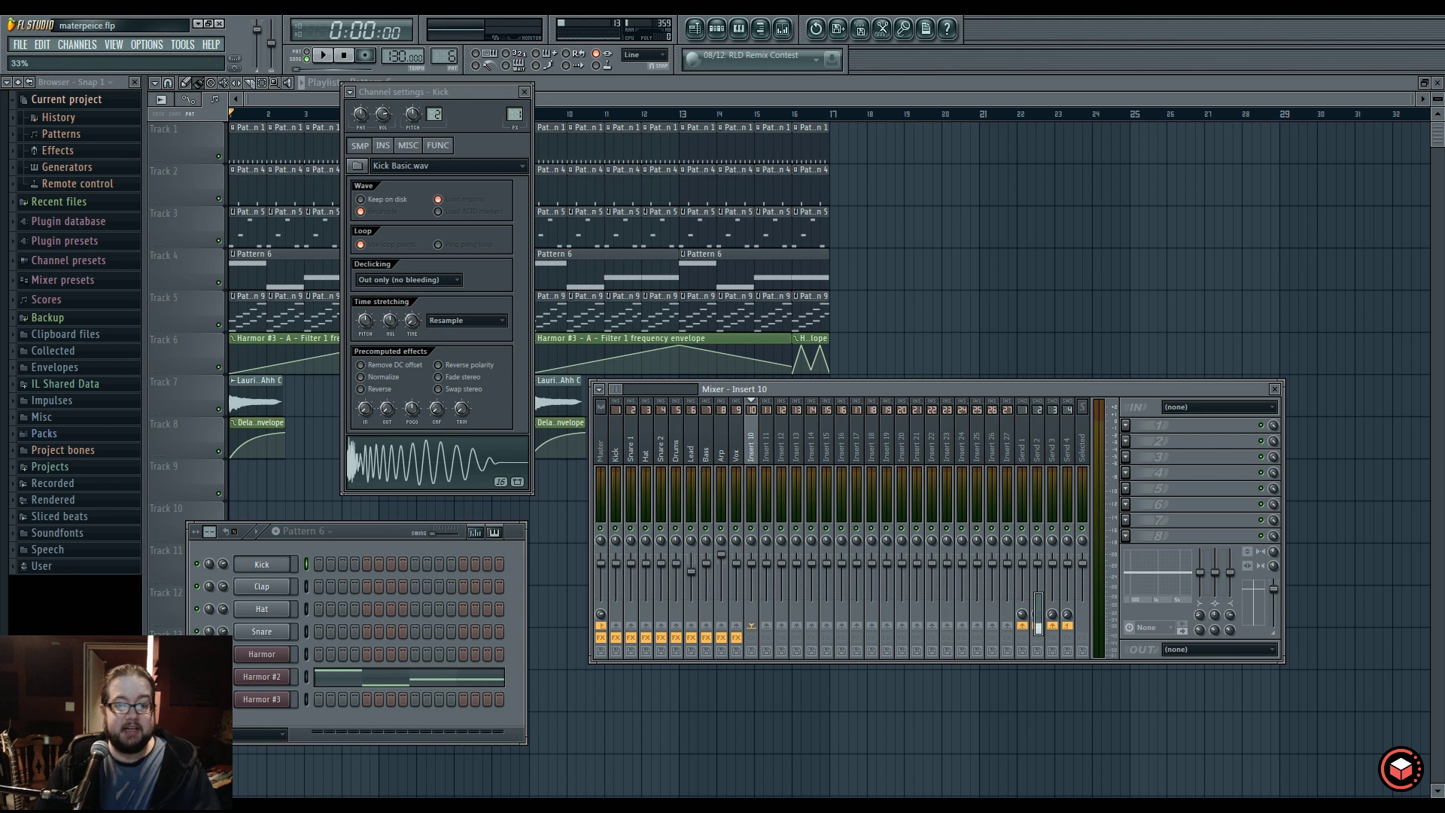
left_click_drag(1038, 614, 1022, 613)
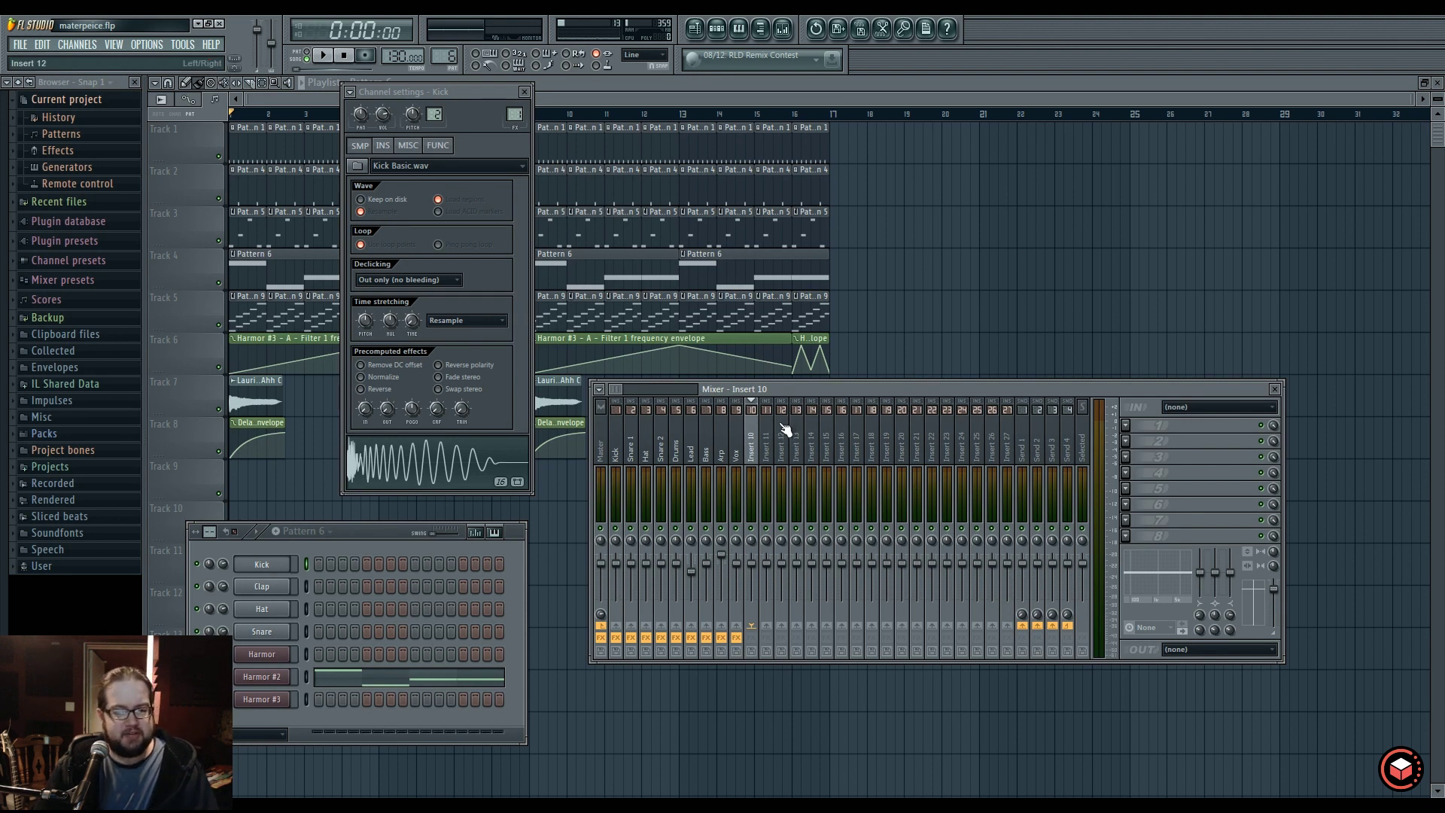
Click through the empty Inserts 10 to 12, ending on Insert 15.
left_click(769, 444)
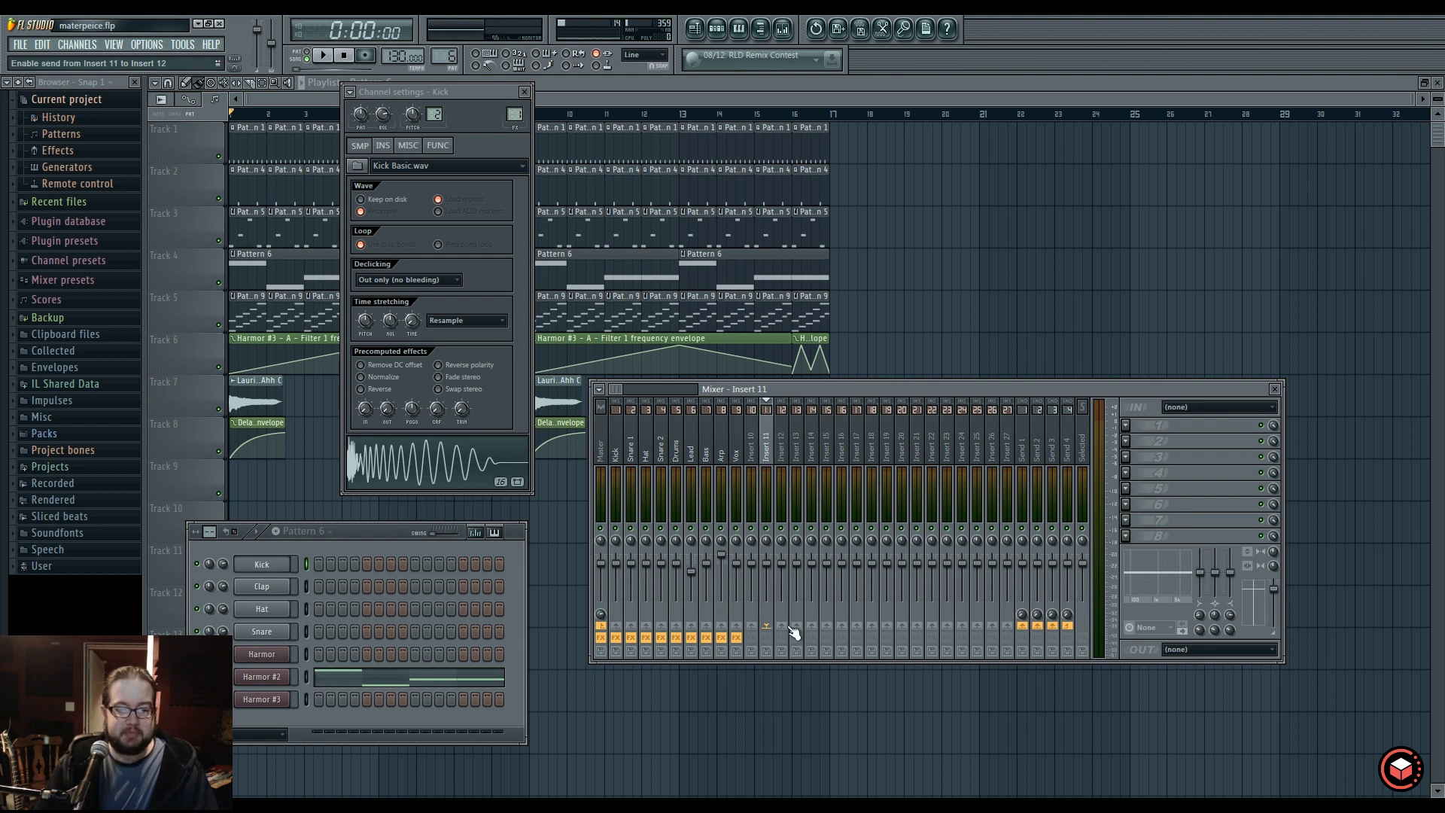
left_click(785, 450)
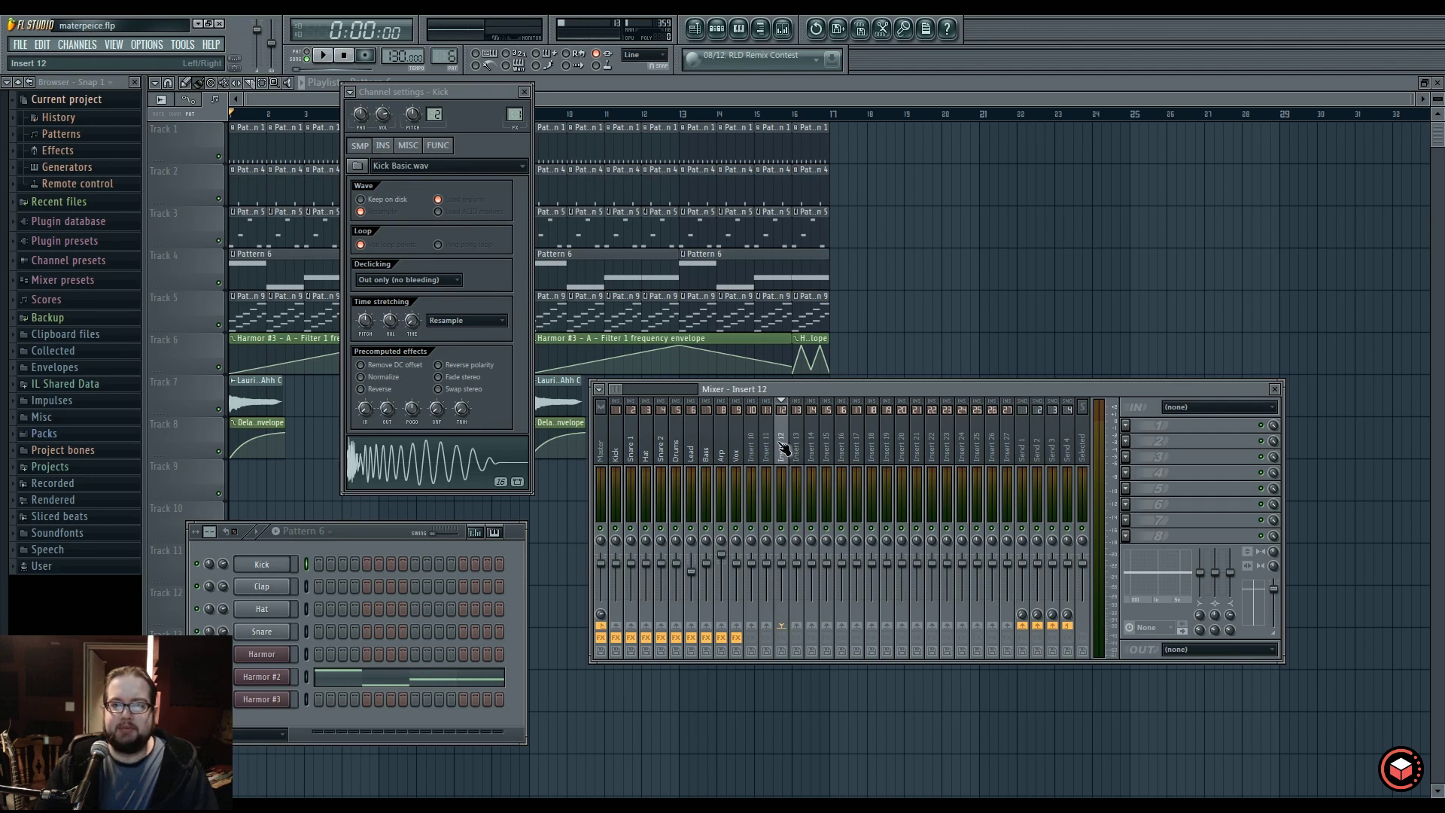
left_click(779, 451)
left_click(783, 450)
left_click(780, 451)
left_click(783, 450)
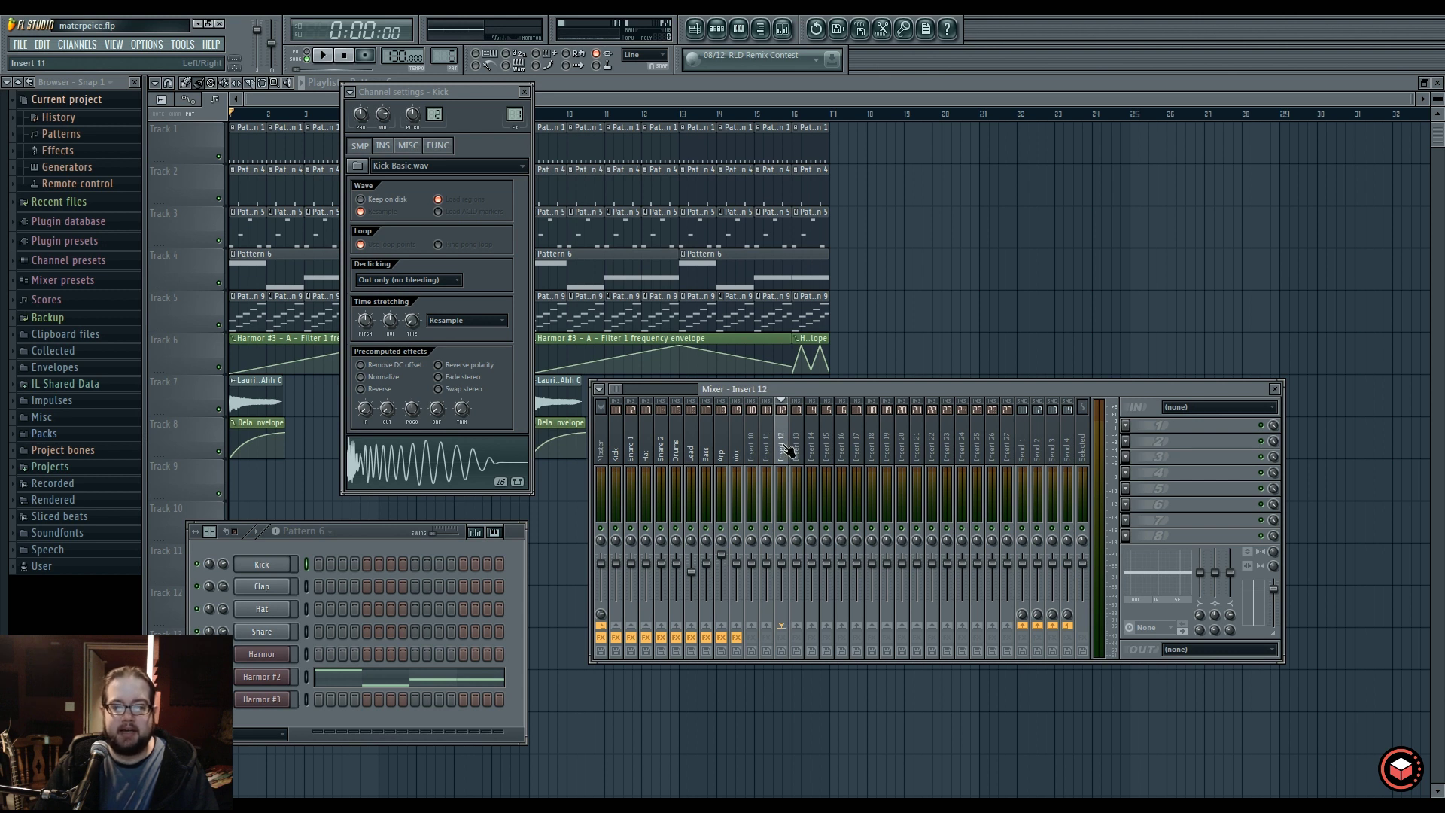
left_click(796, 451)
left_click(784, 450)
left_click(768, 451)
left_click(793, 451)
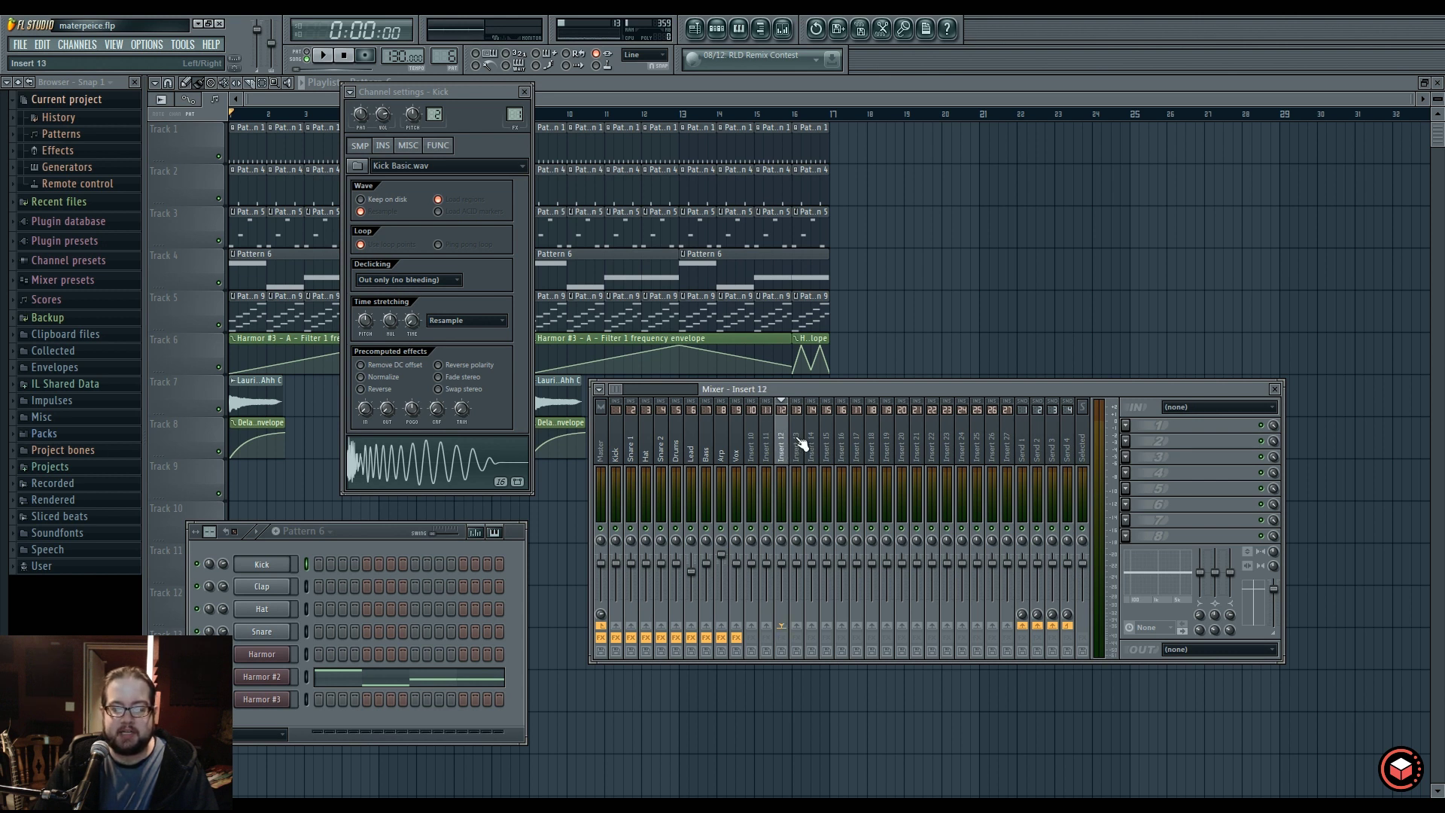
left_click(770, 451)
left_click(756, 450)
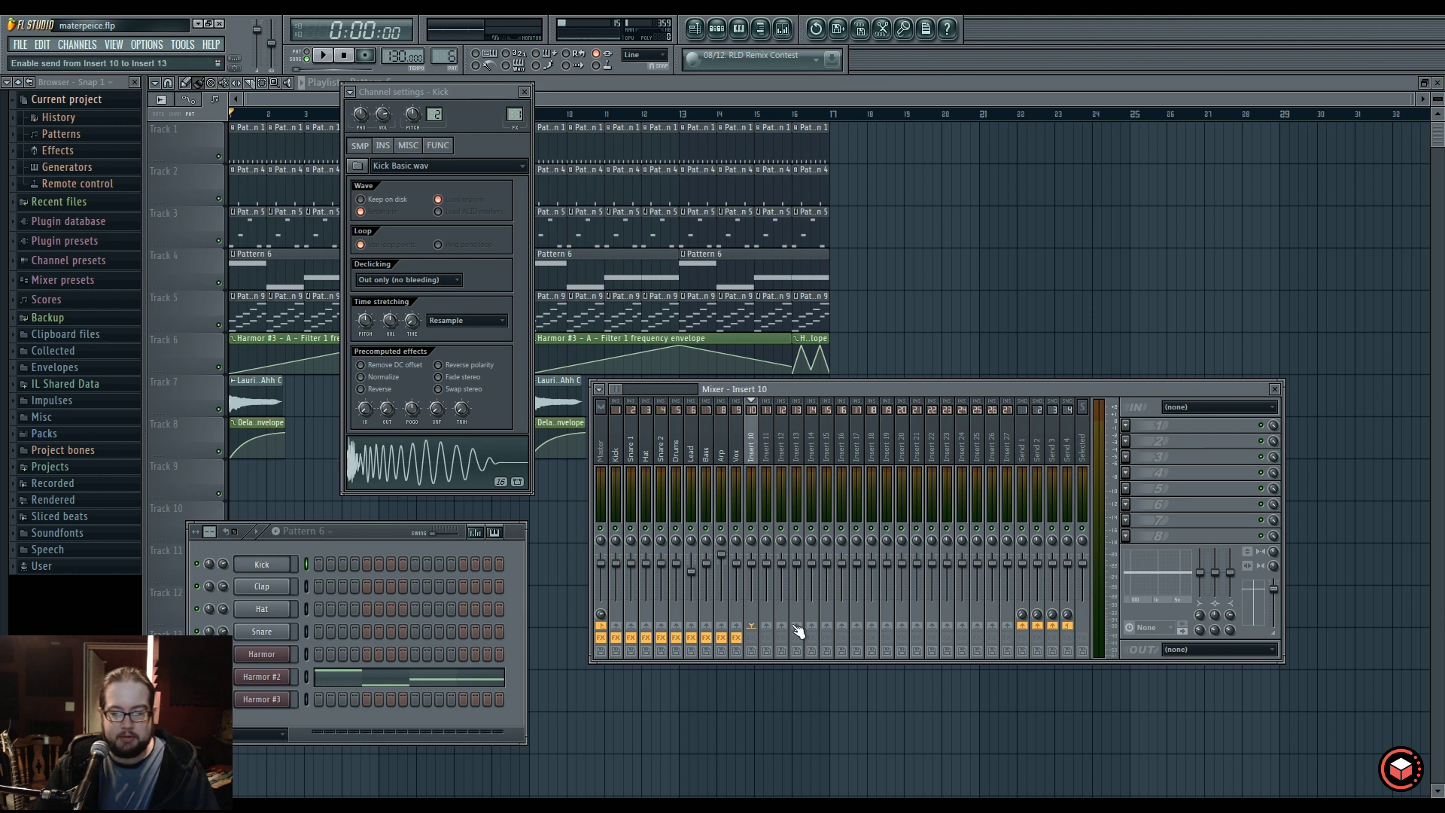
left_click(768, 452)
left_click(784, 452)
left_click(826, 452)
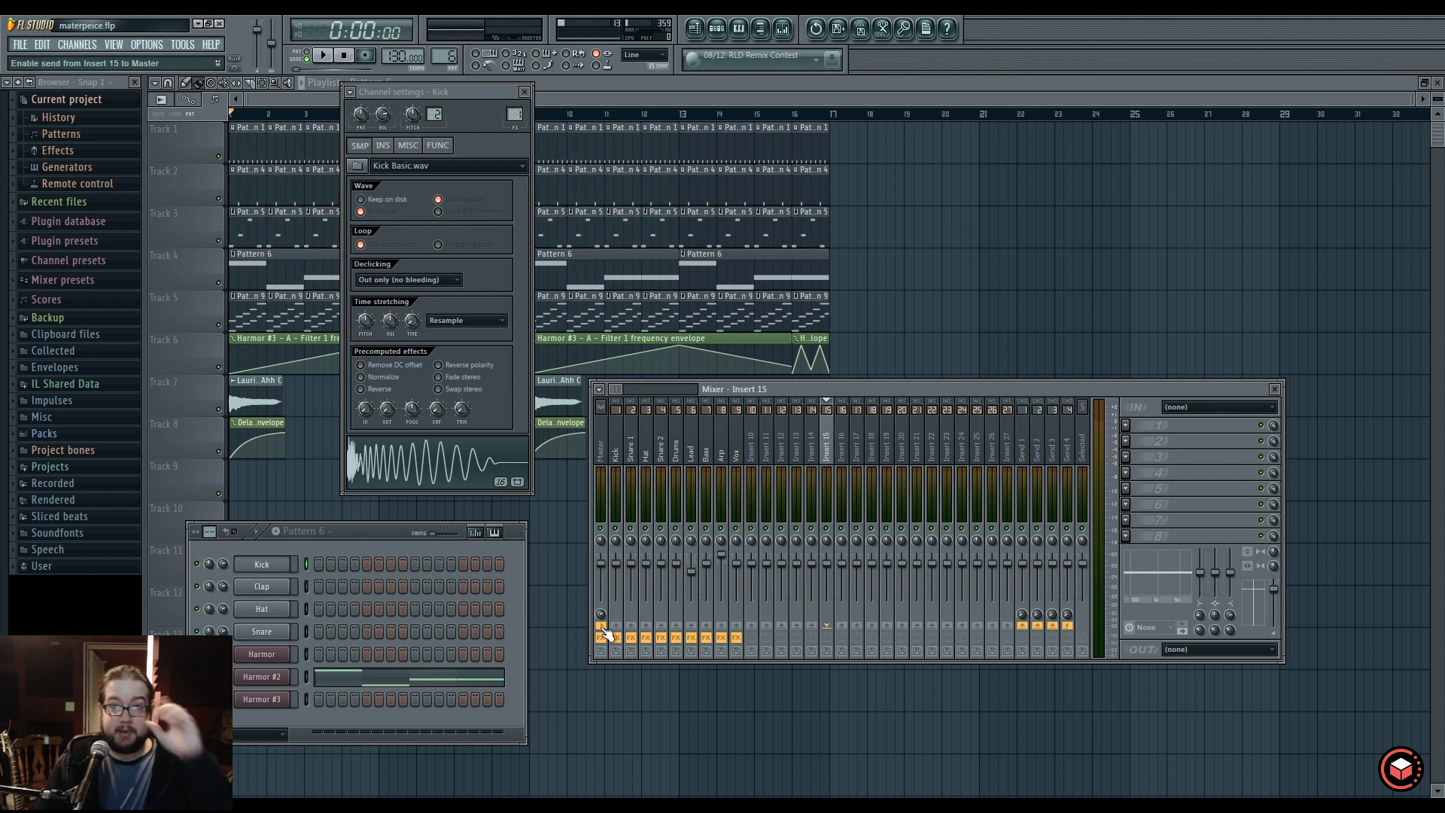
Route Insert 15 into Insert 16 using its send arrow.
right_click(842, 626)
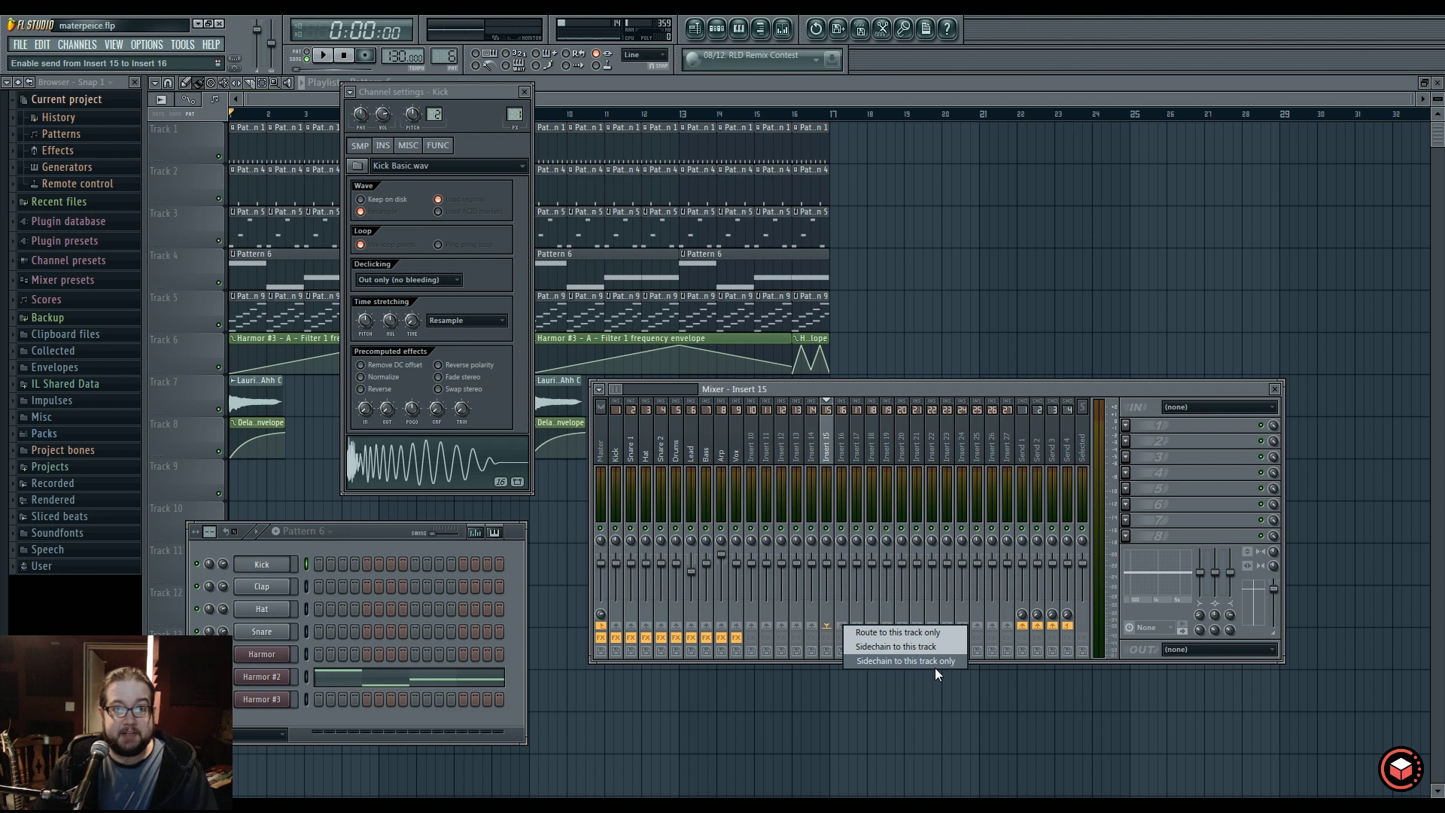
left_click(828, 455)
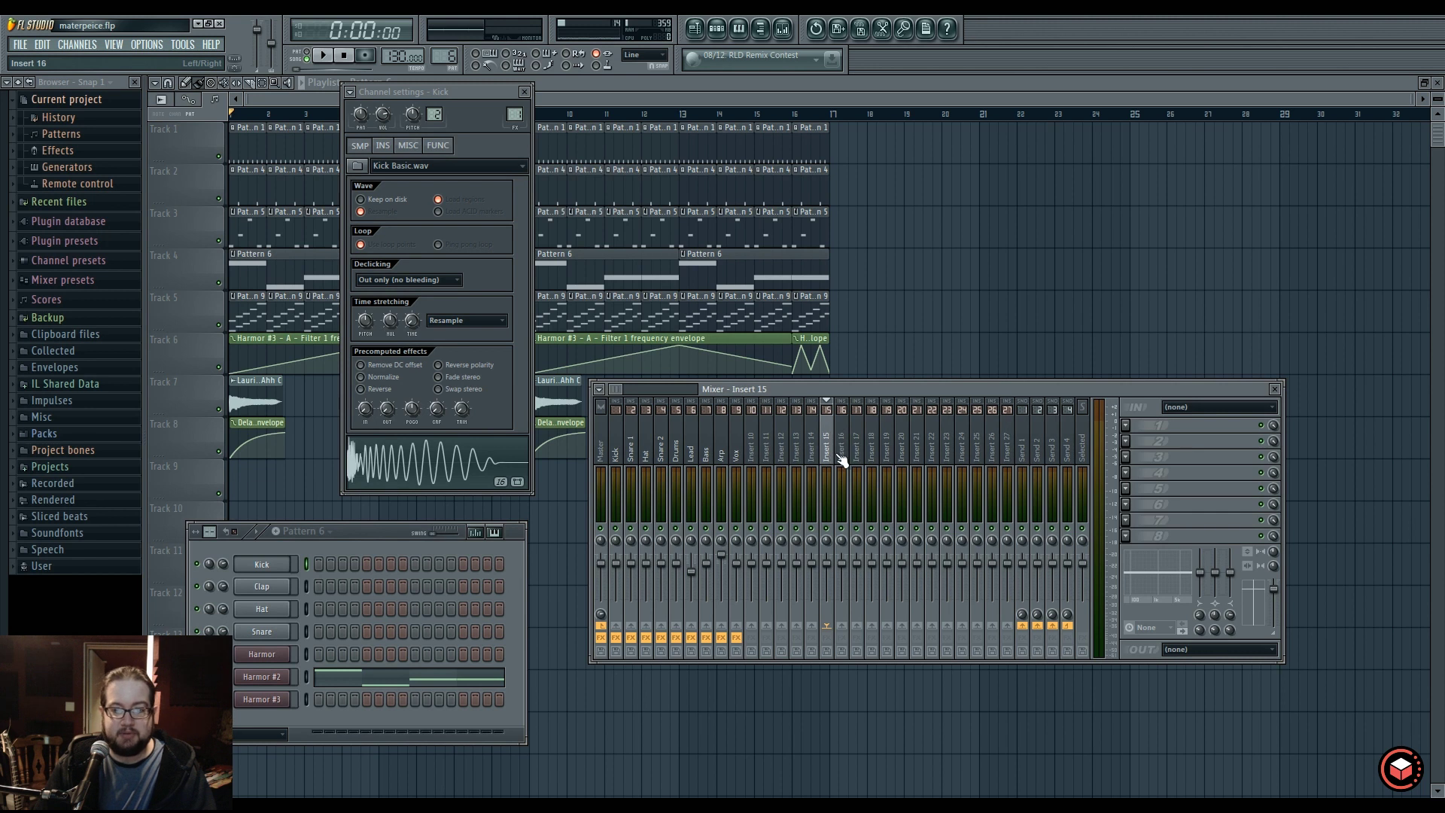
left_click(846, 451)
left_click(831, 452)
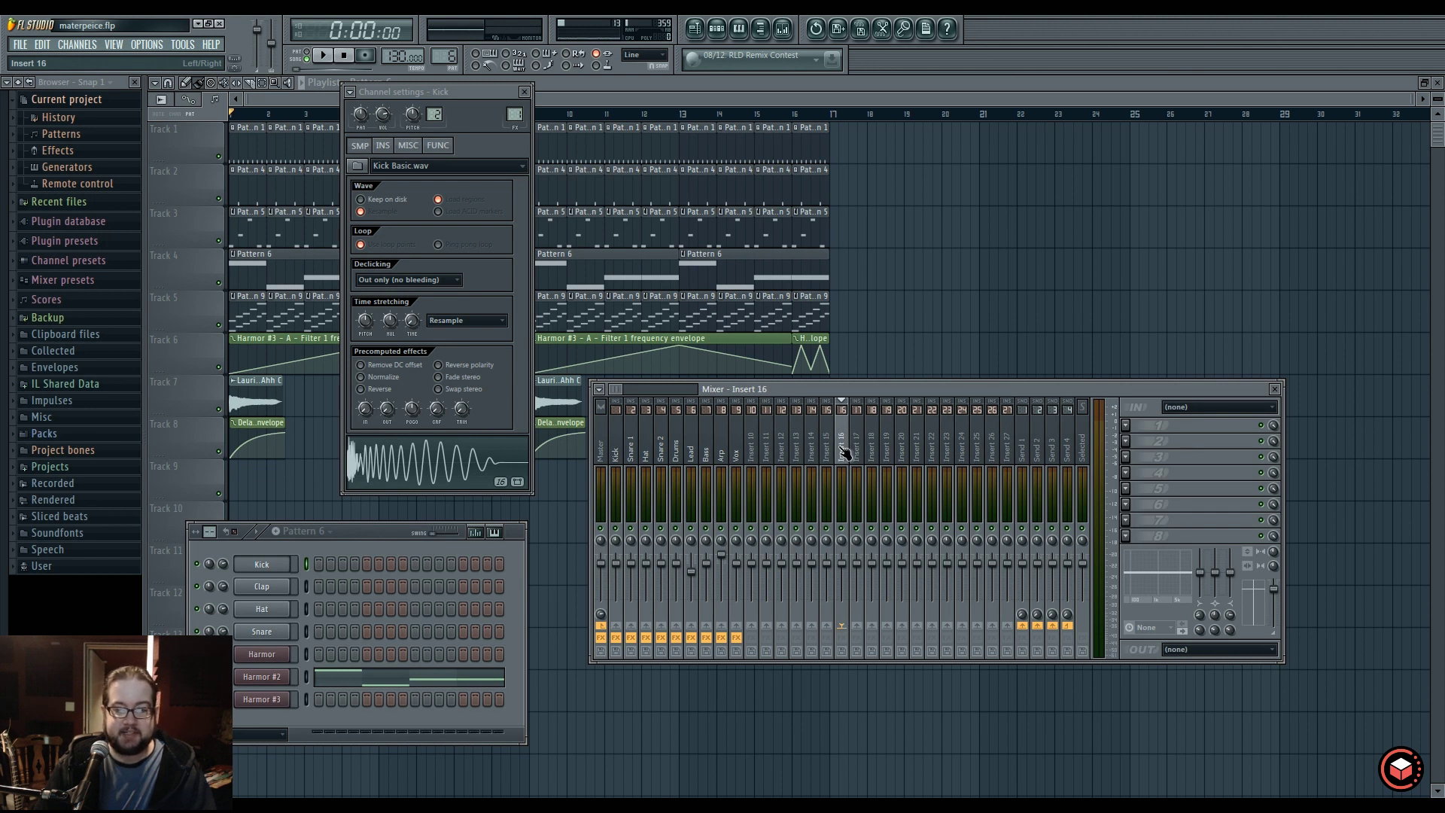
left_click(841, 624)
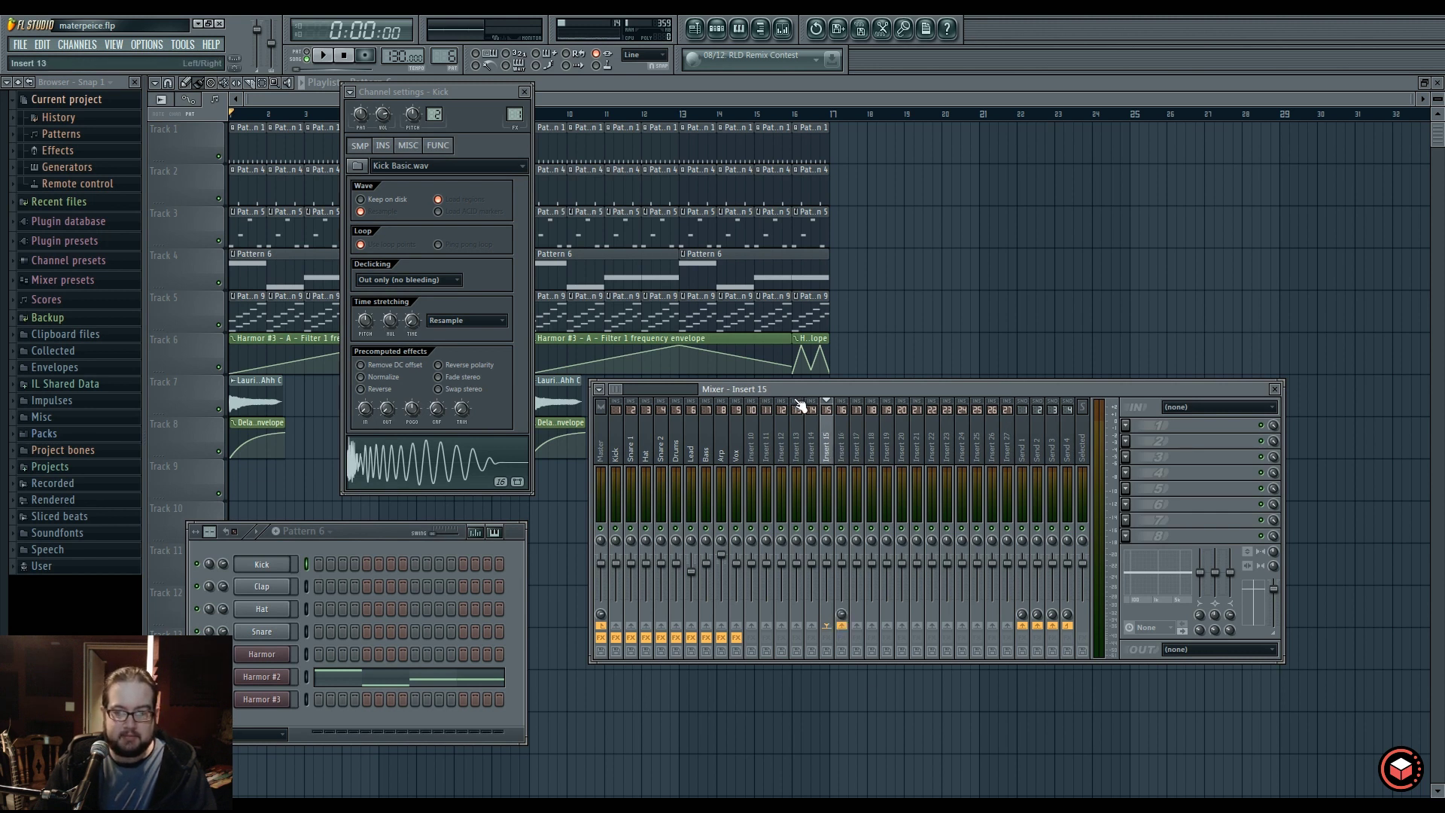
Turn off Insert 15's Master send and set its Insert 16 send to about 56%.
left_click(842, 616)
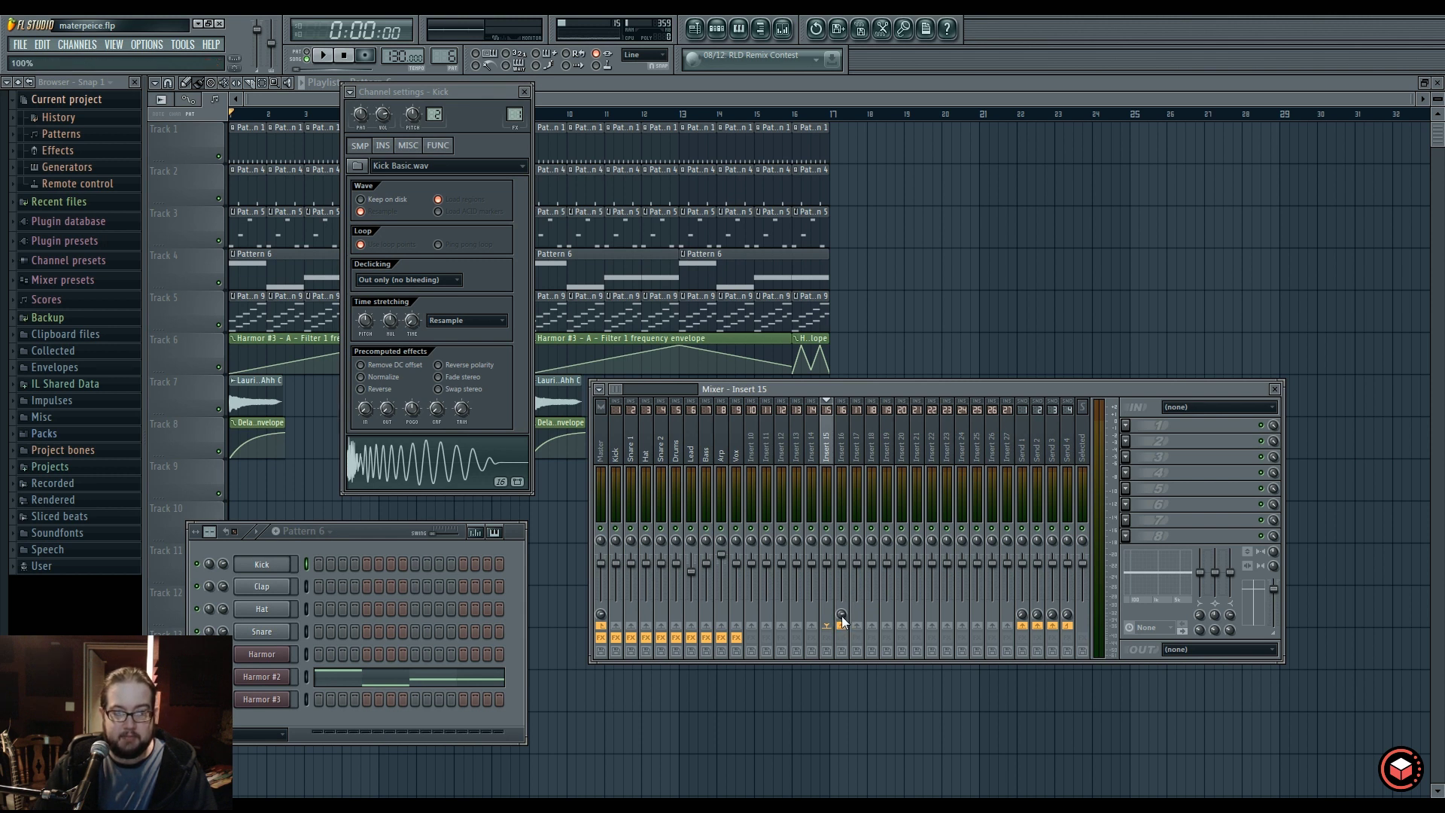
left_click_drag(841, 616, 842, 617)
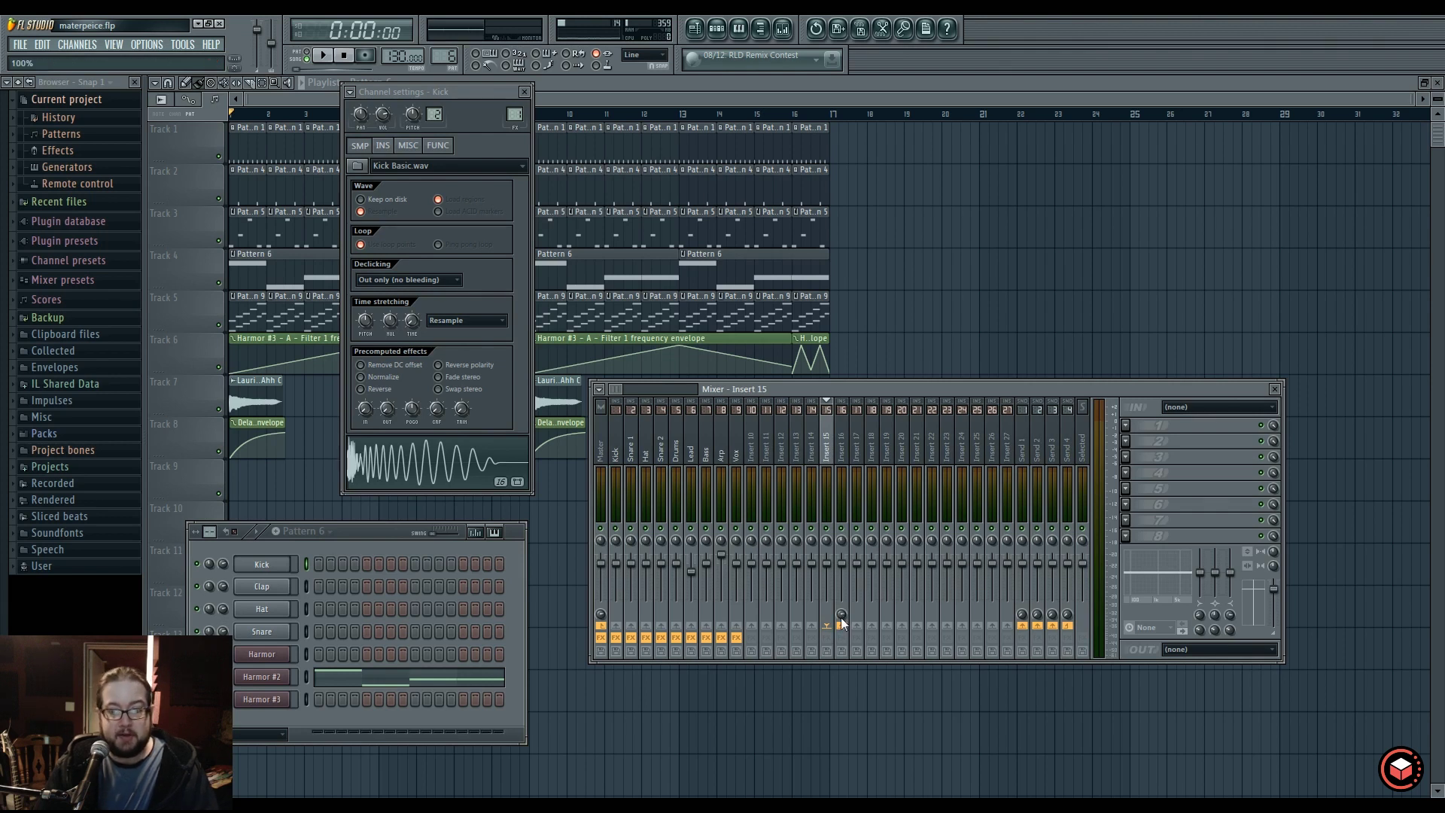
left_click(602, 627)
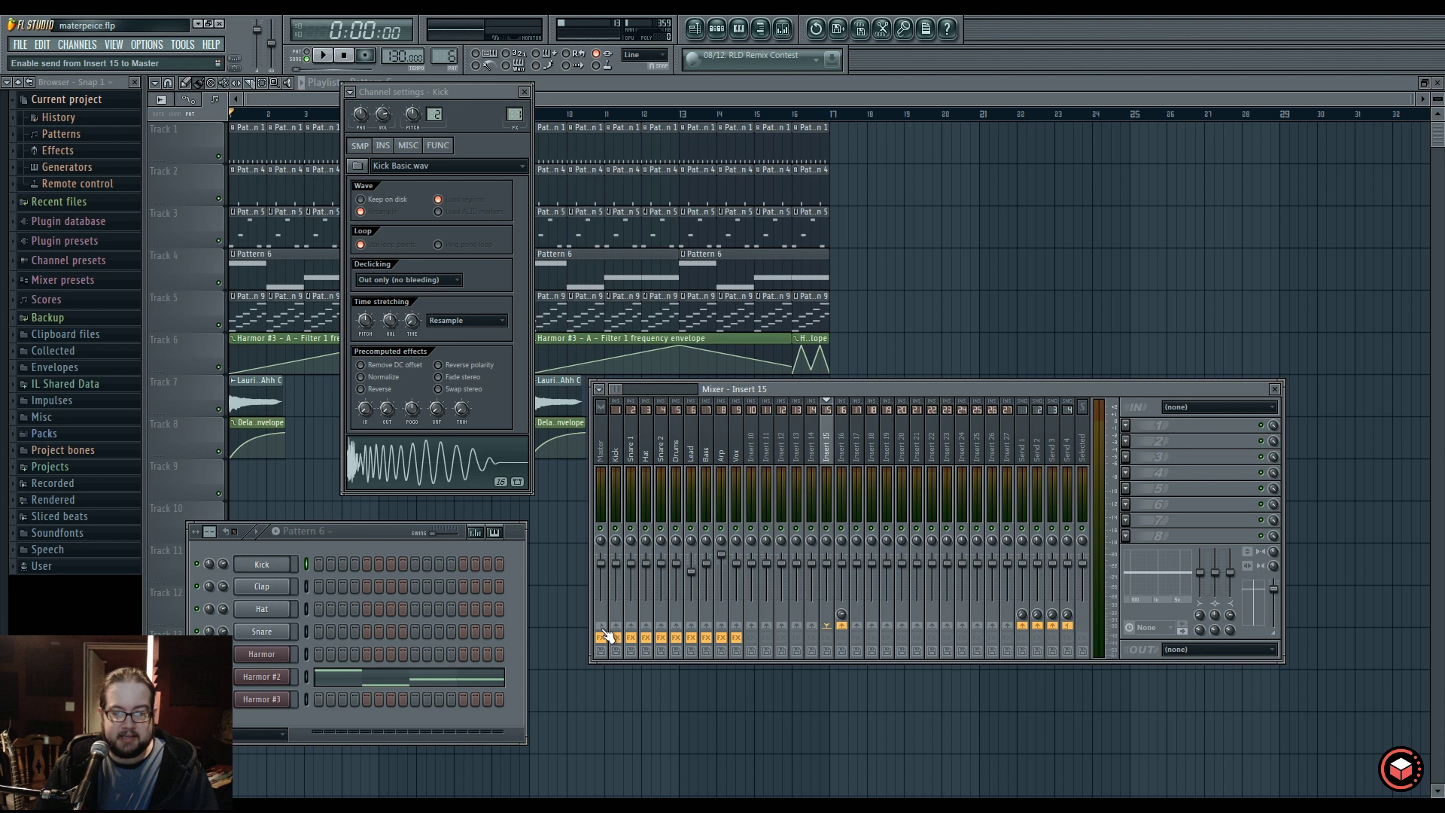
left_click(842, 454)
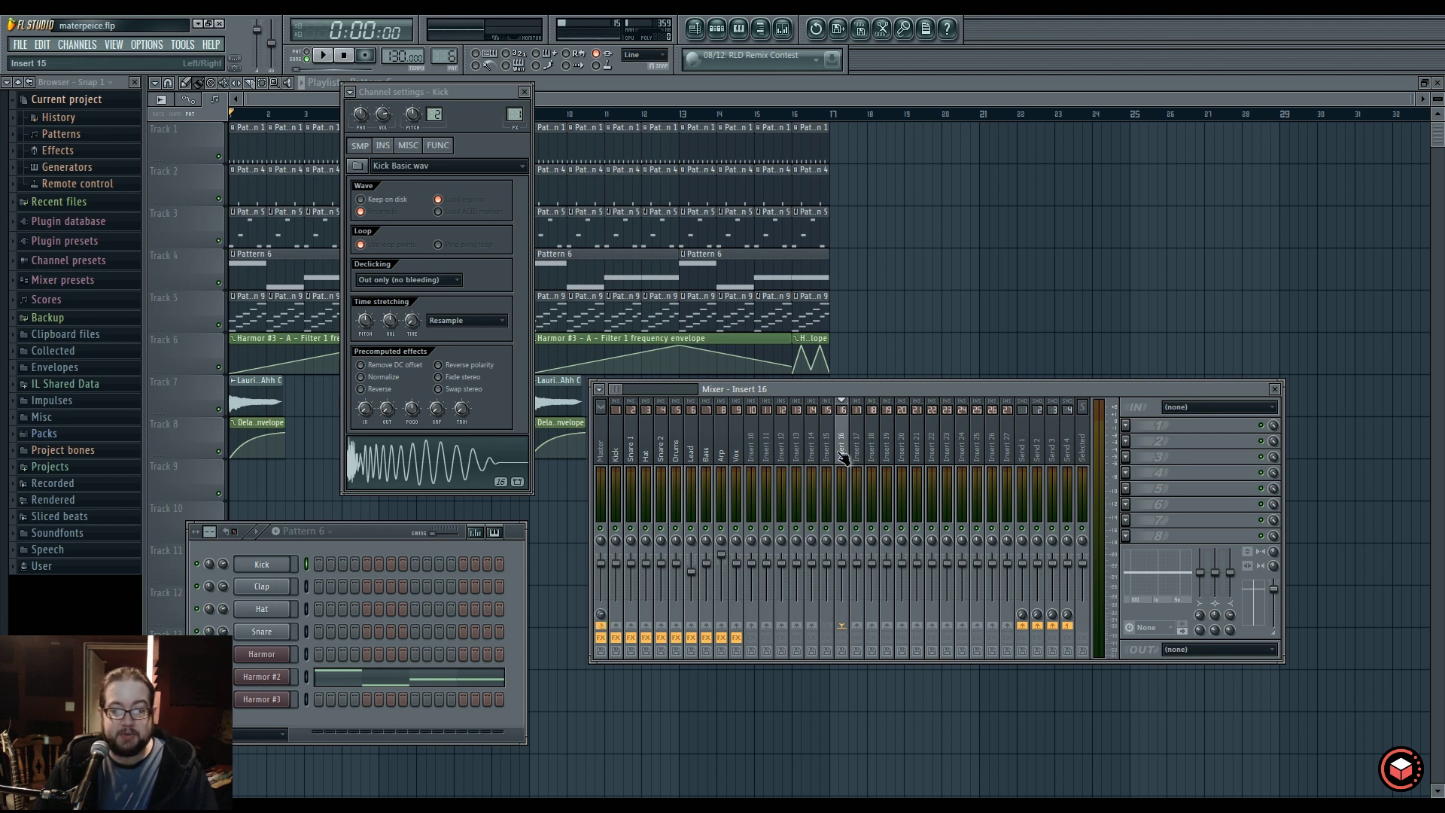
left_click(828, 445)
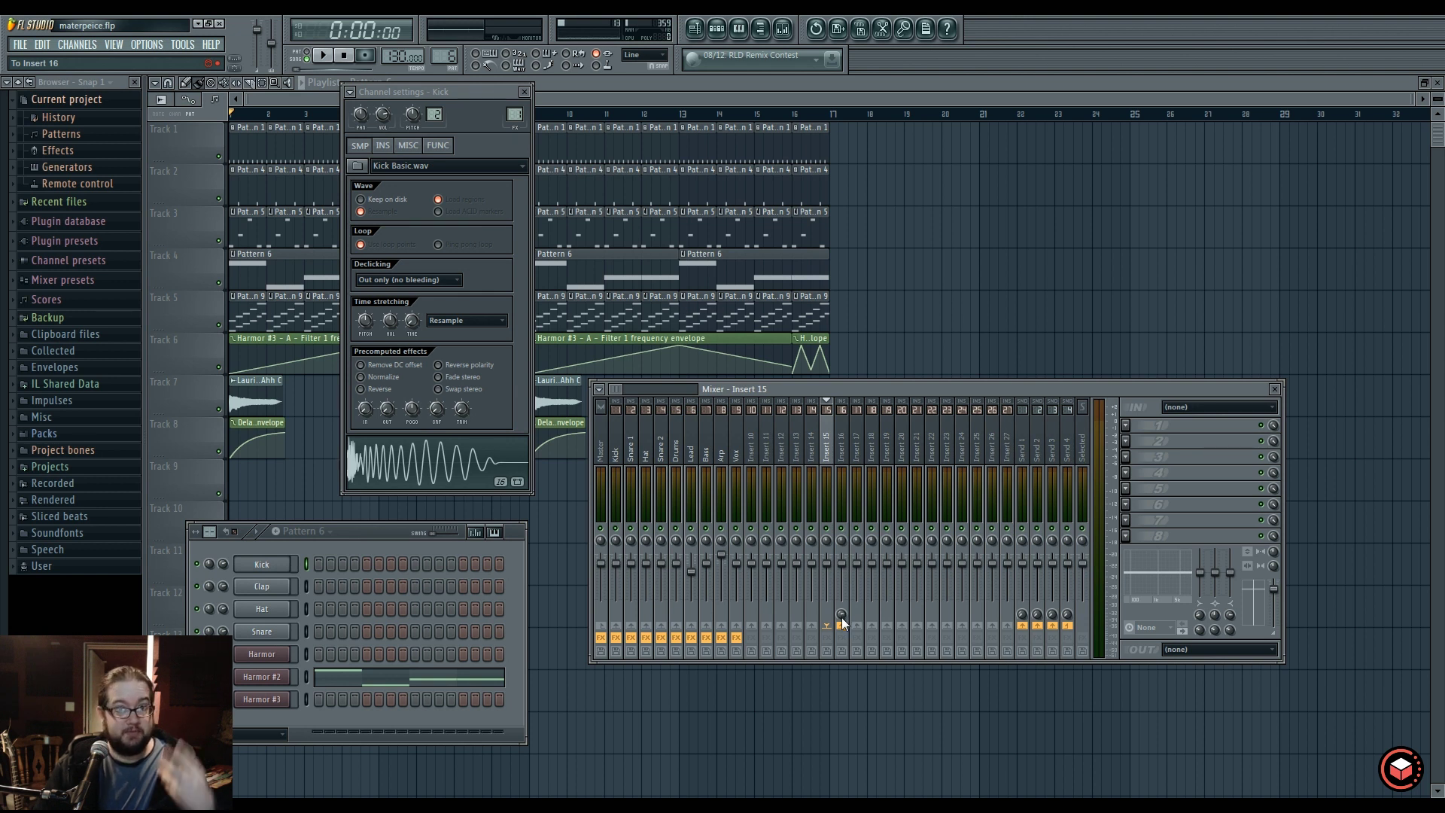
left_click_drag(841, 615, 843, 620)
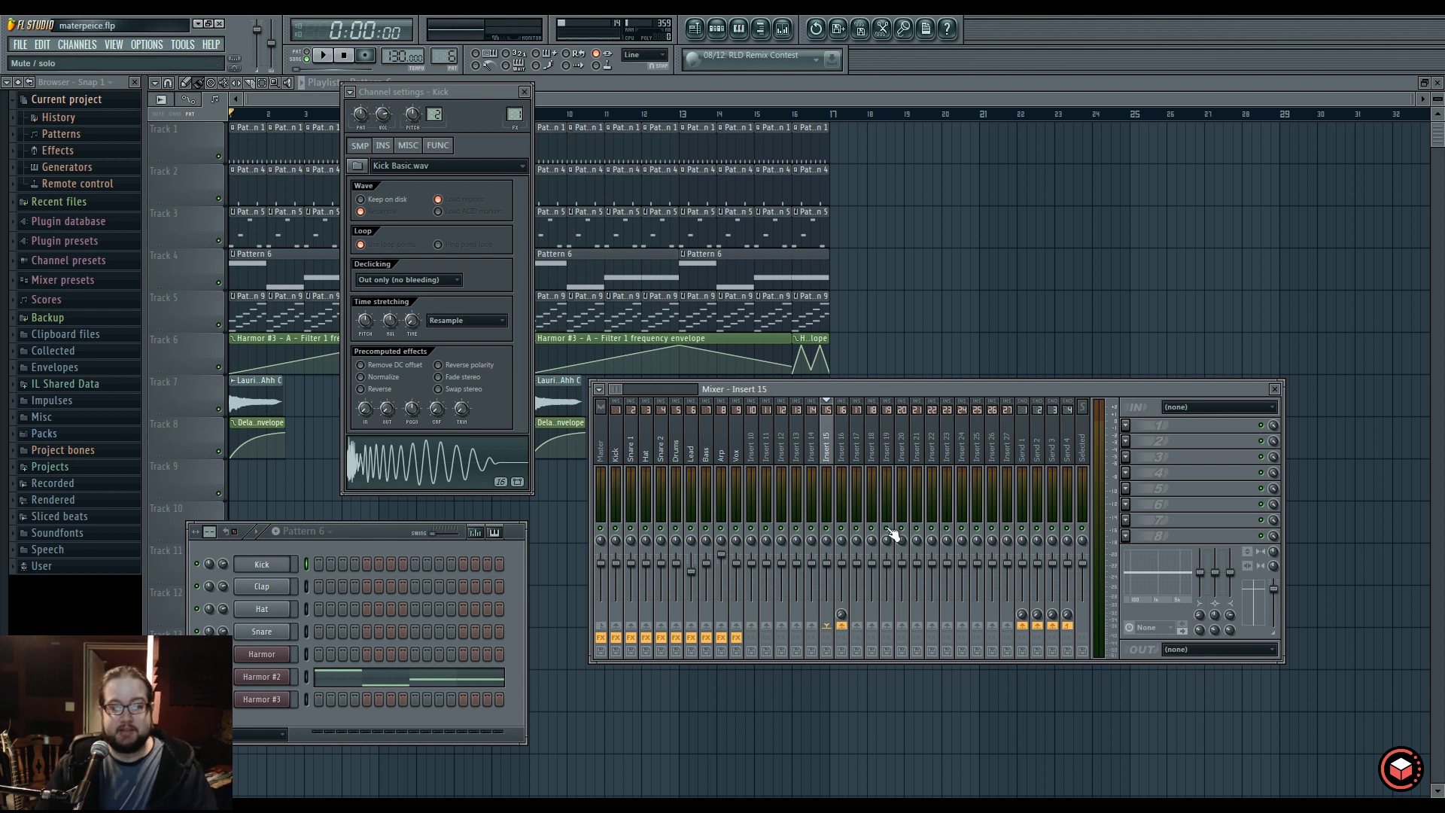
Try routing Insert 15 only to Insert 17, then Insert 18, then Inserts 16 and 17.
right_click(858, 627)
left_click(873, 636)
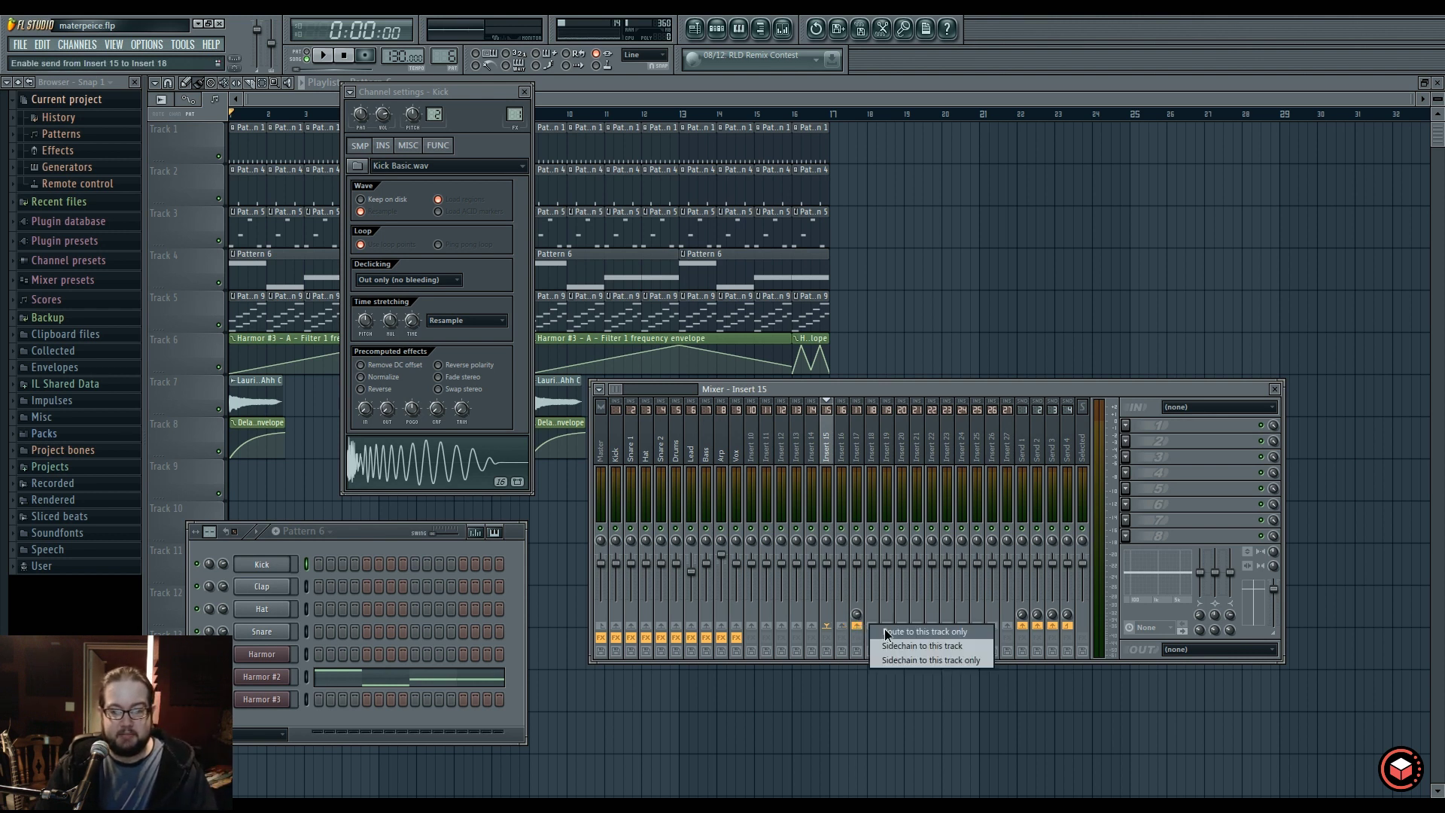
left_click(873, 627)
right_click(872, 627)
left_click(876, 662)
right_click(871, 627)
left_click(865, 639)
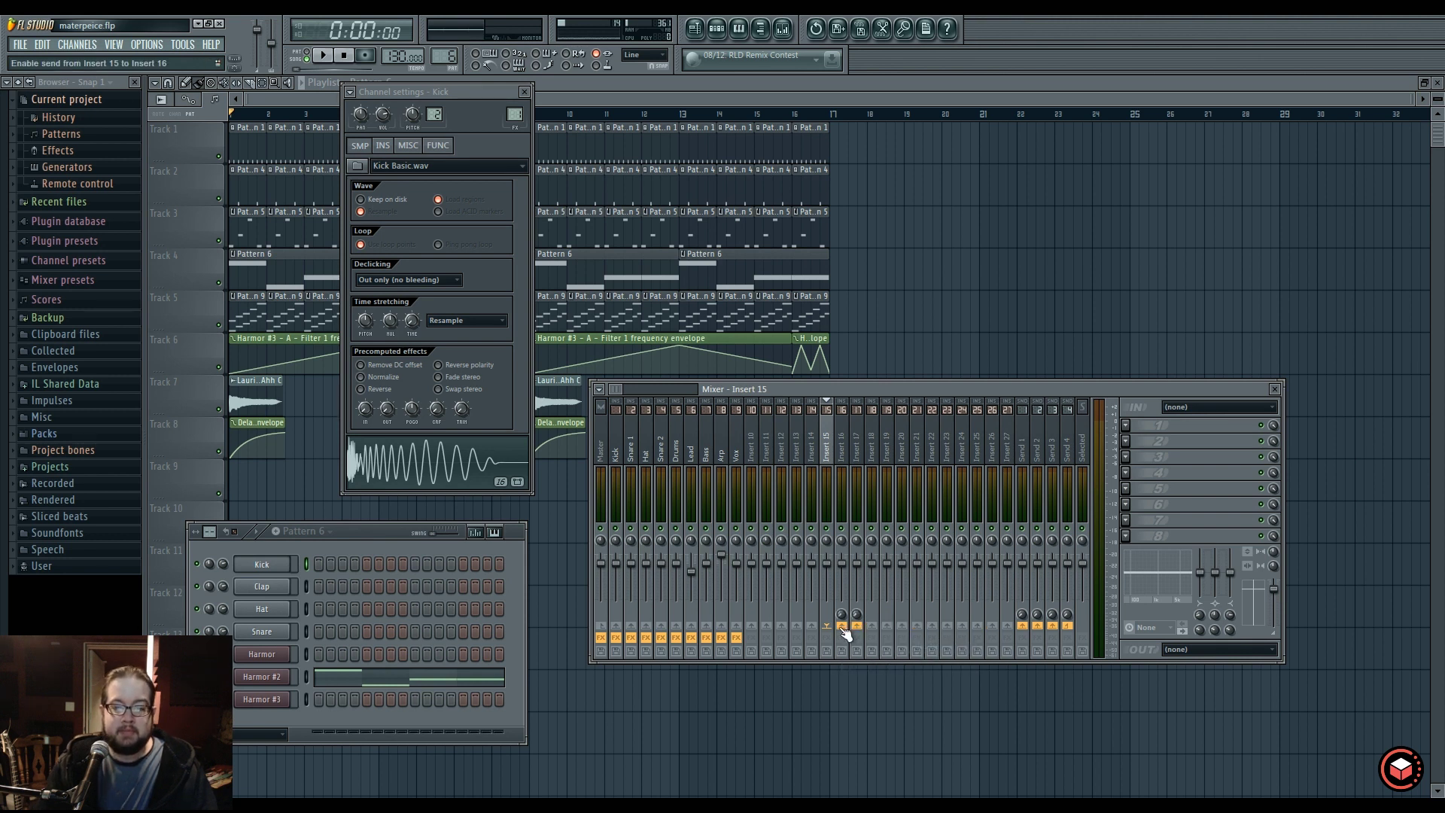
Remove the Insert 17 send, add trial sends to 20, 23, 24, then route only to 16.
right_click(842, 627)
left_click(875, 662)
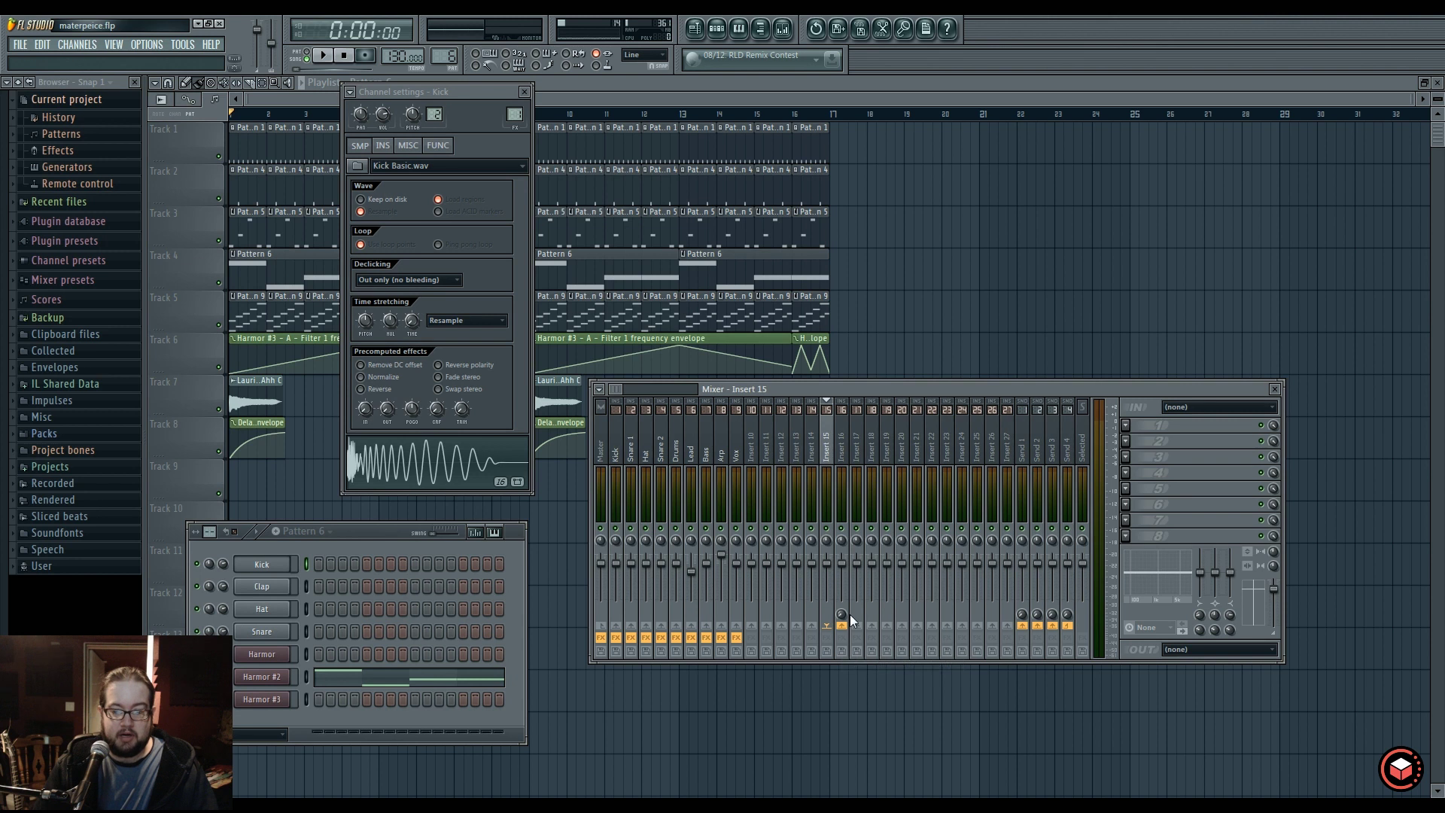
left_click(901, 625)
left_click(947, 626)
left_click(962, 625)
right_click(846, 629)
left_click(873, 662)
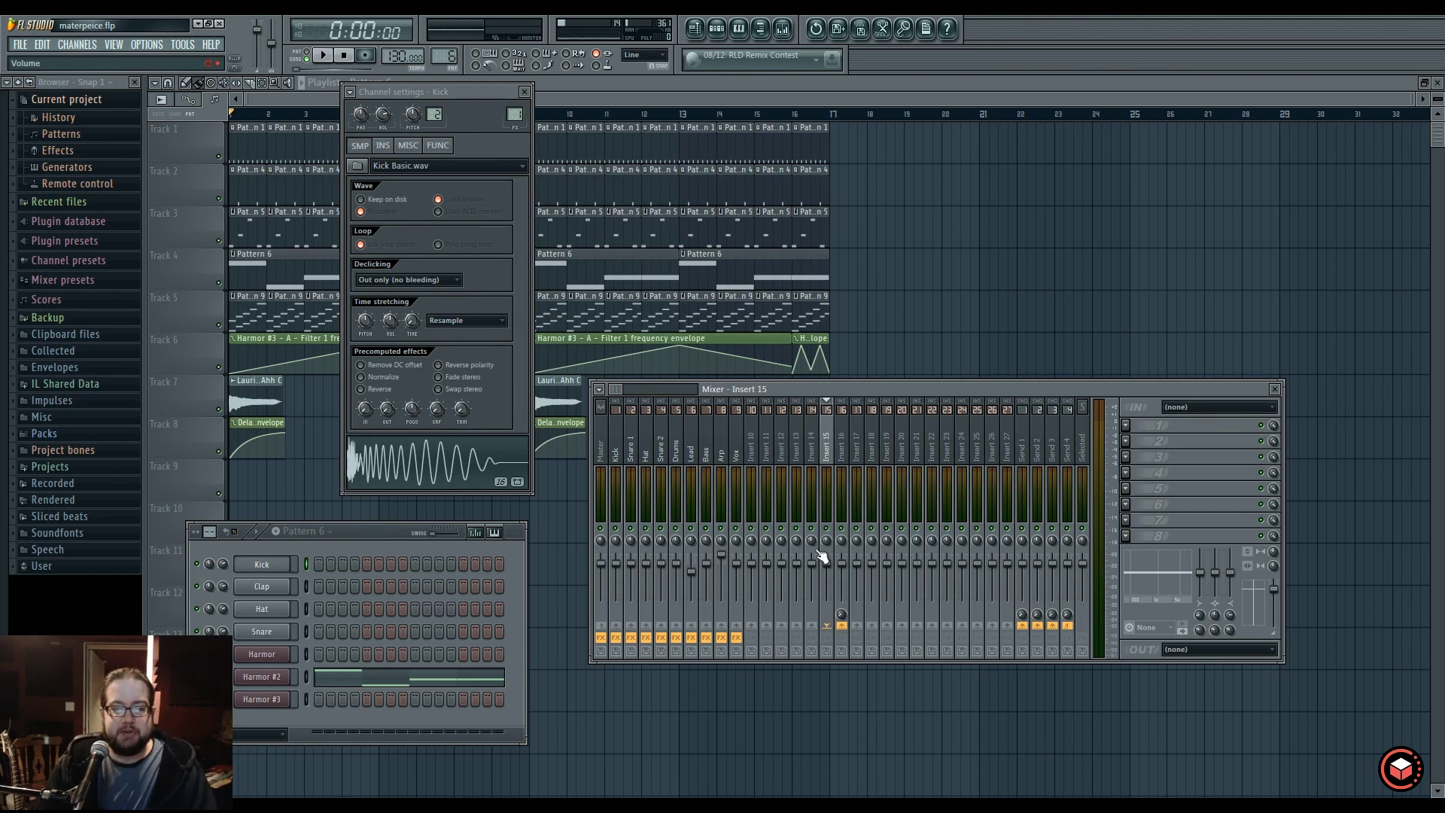
Select the Hat and Kick mixer tracks and briefly play and stop the song.
left_click(631, 435)
left_click(645, 444)
left_click(616, 450)
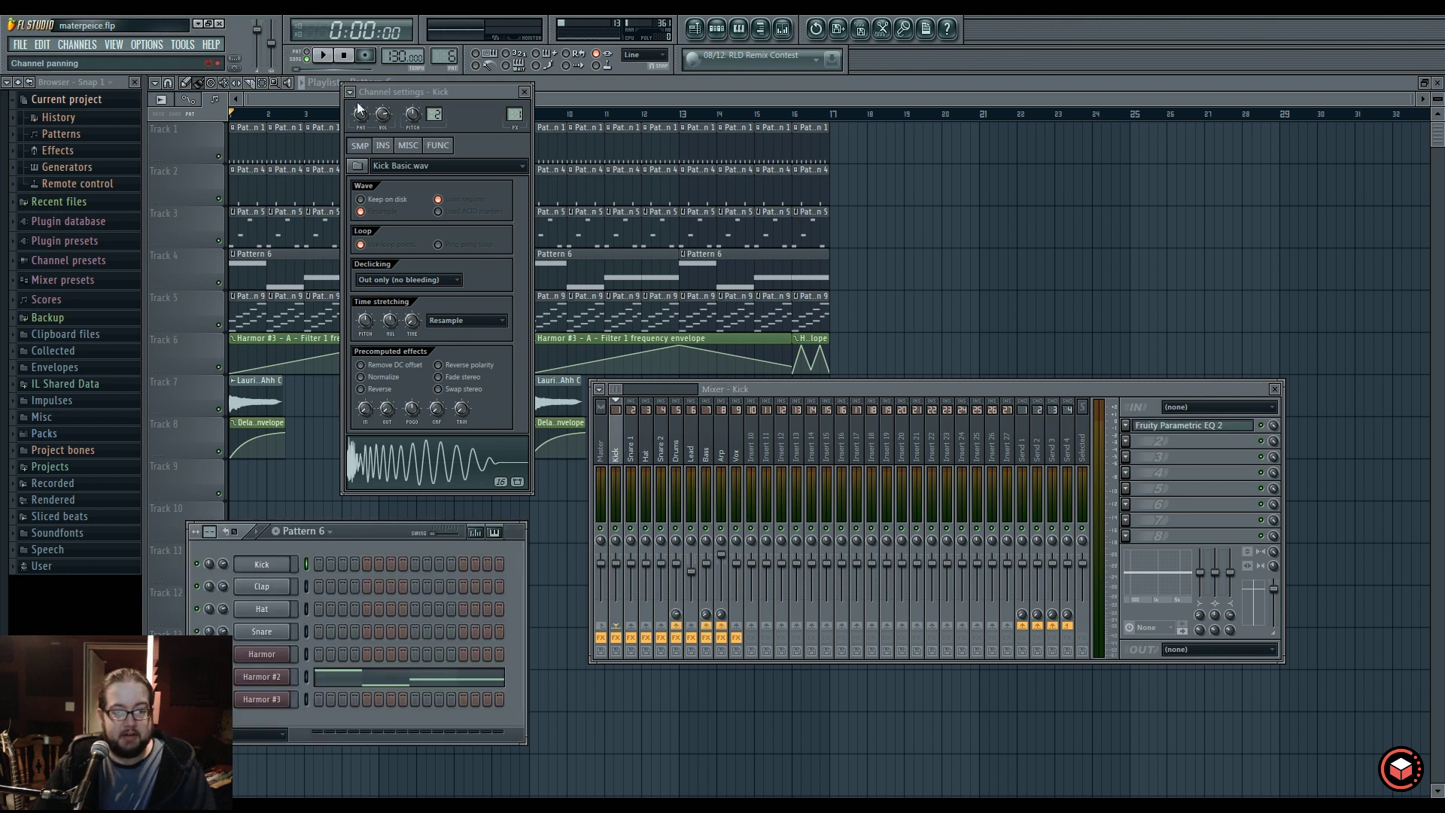
key("space")
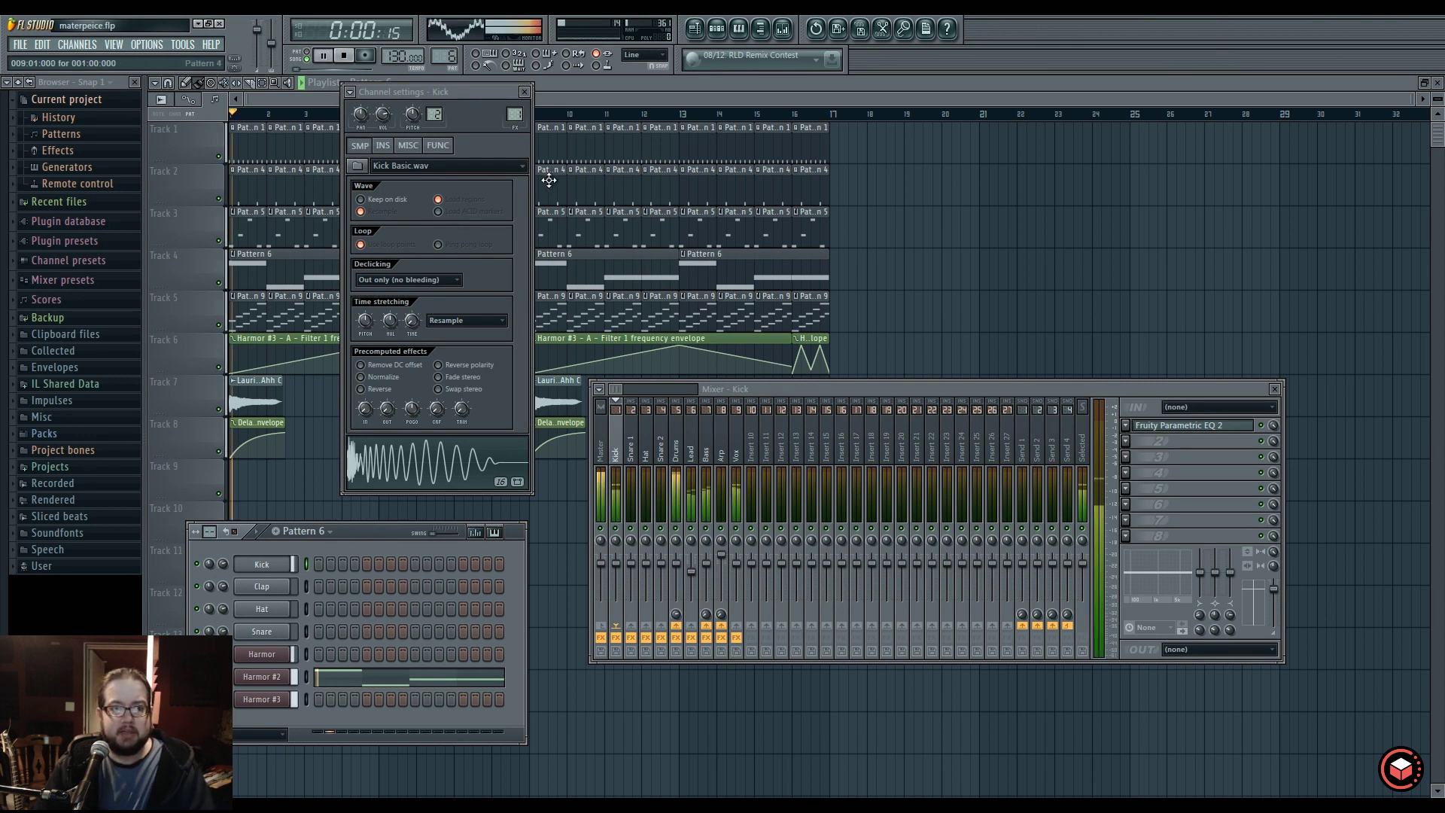
key("space")
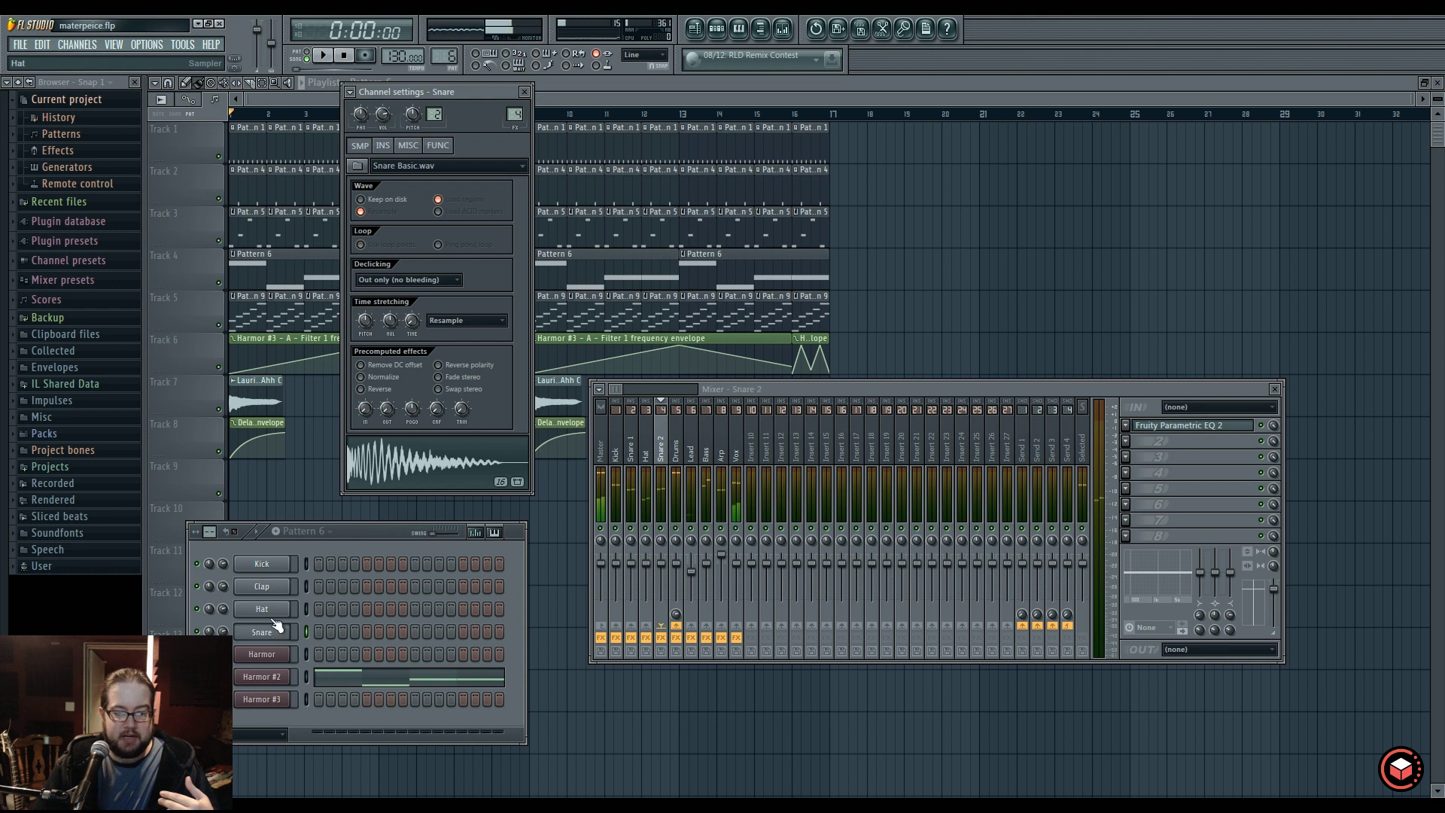
Show the Snare and Kick channel settings, then open and close the Harmor #2 synth.
left_click(261, 564)
left_click(261, 586)
key("Down")
key("Down")
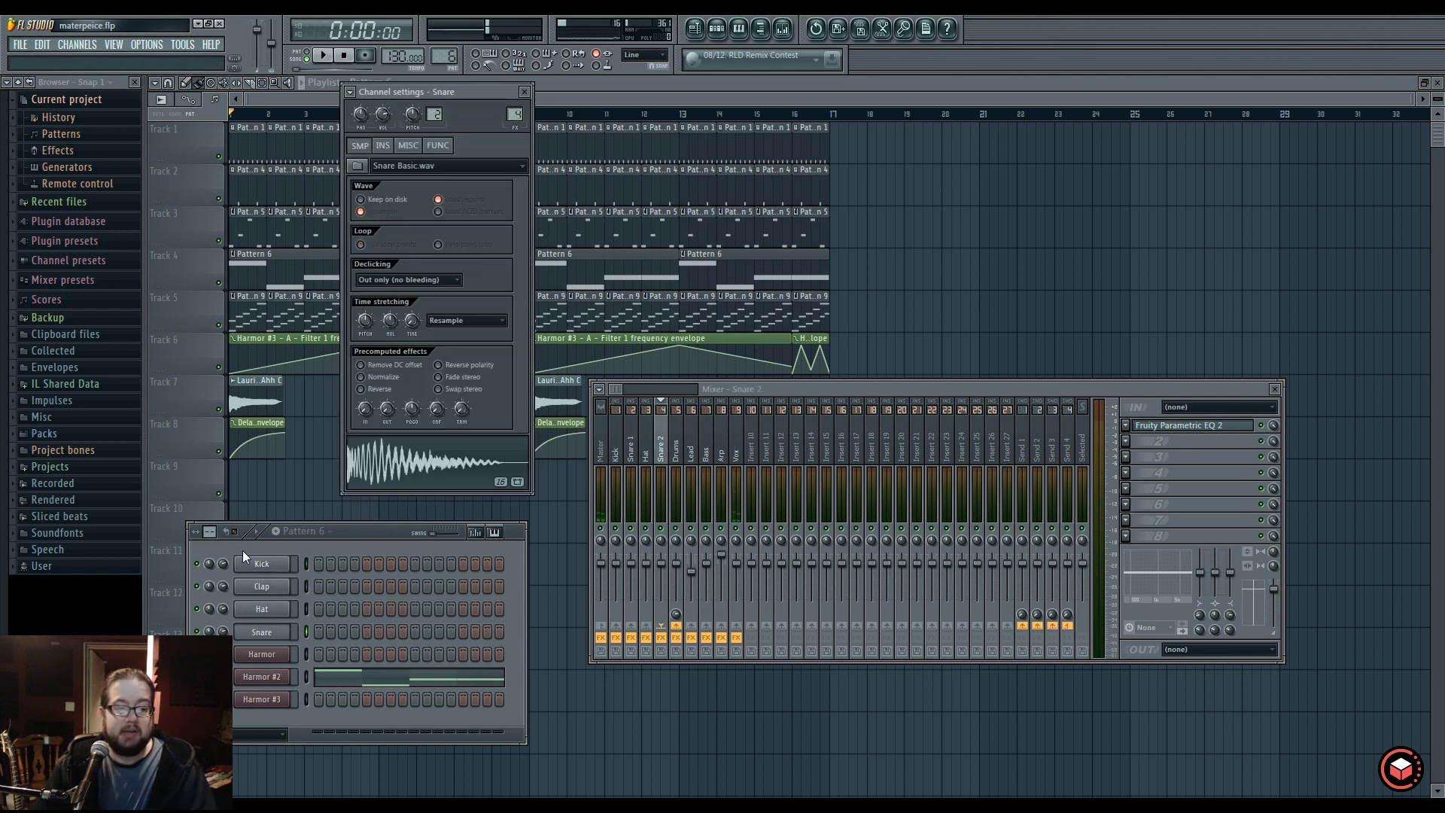
left_click(270, 569)
key("Down")
key("Down")
key("Down")
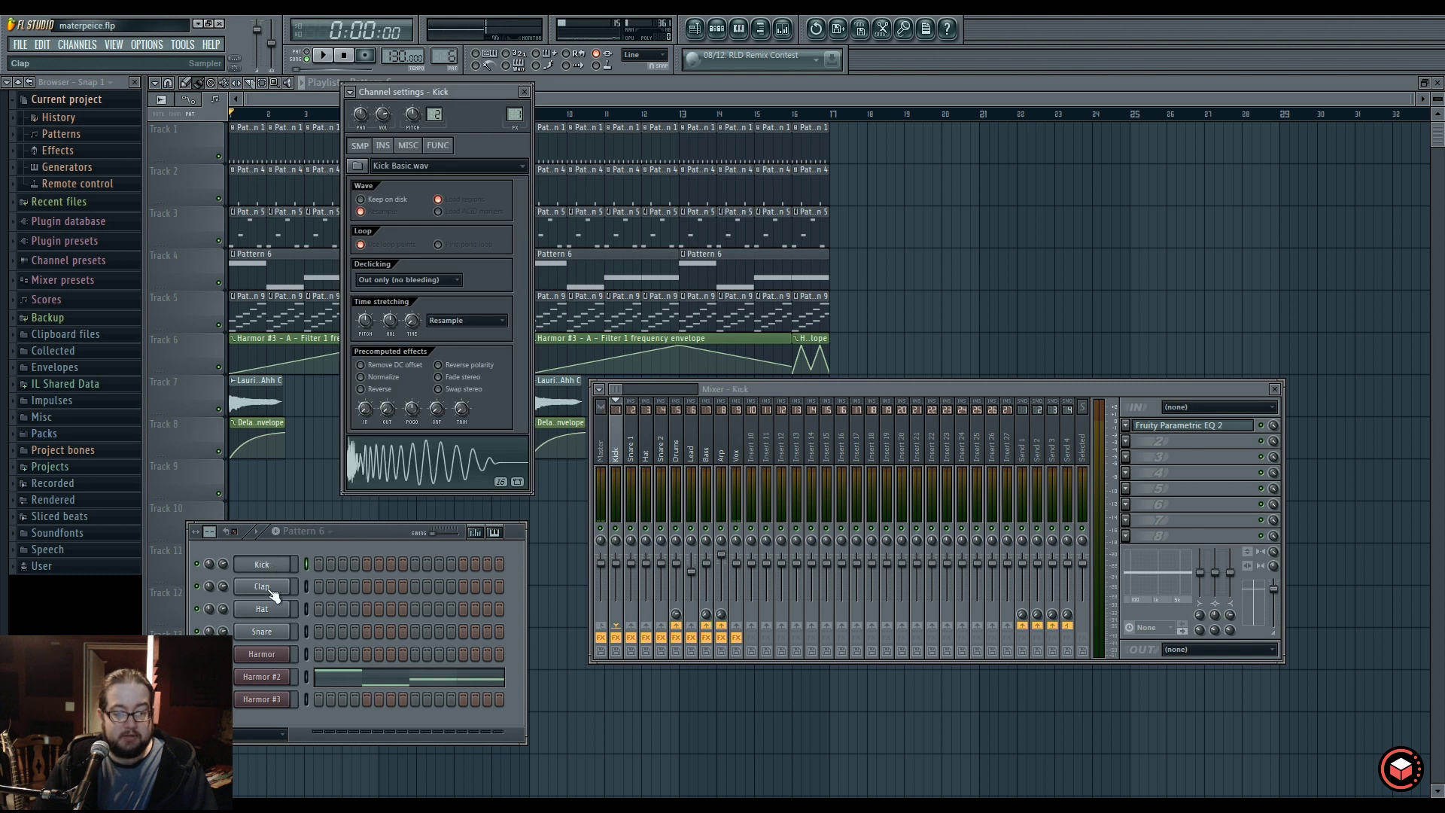
left_click(275, 675)
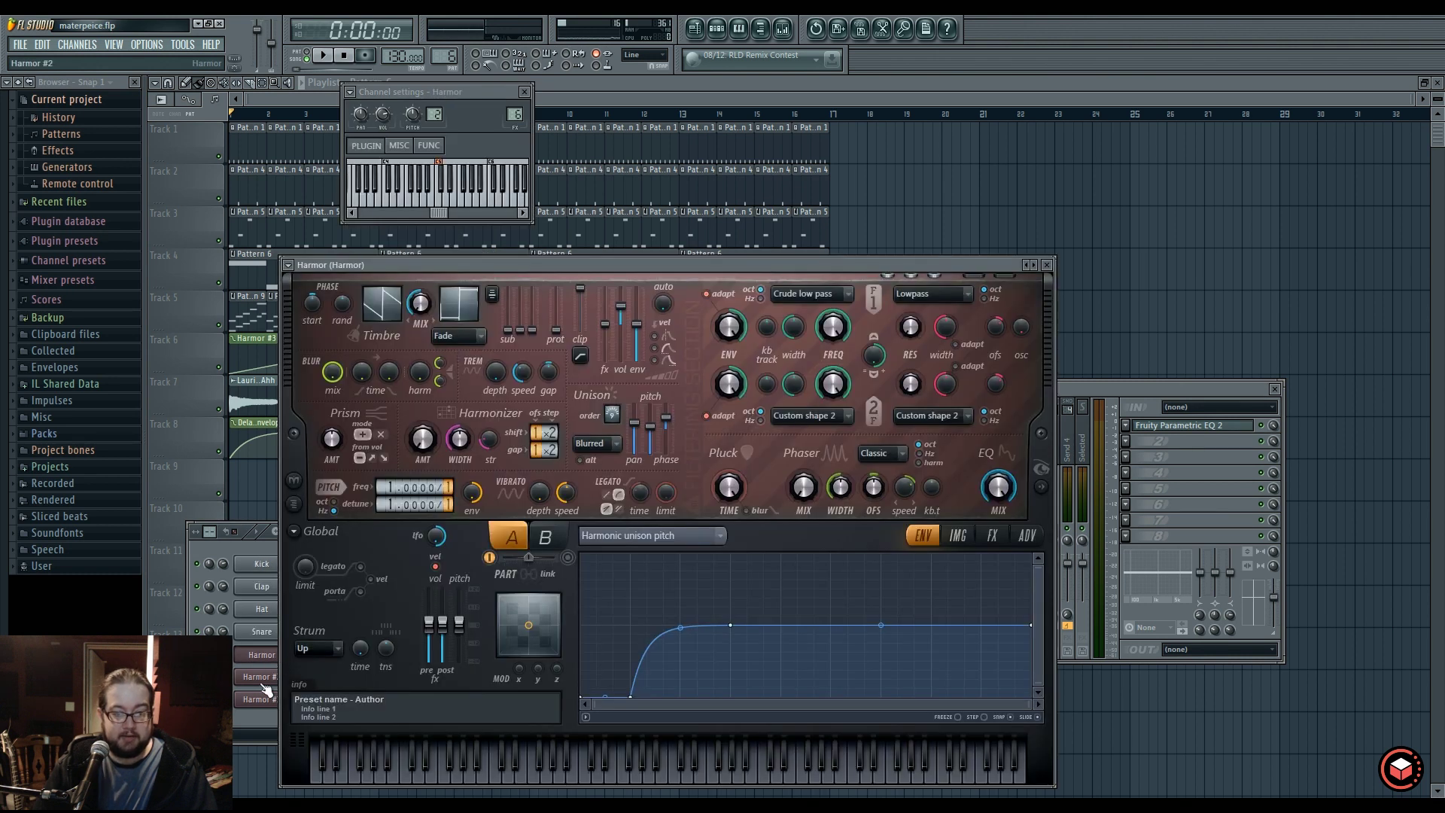
key("Escape")
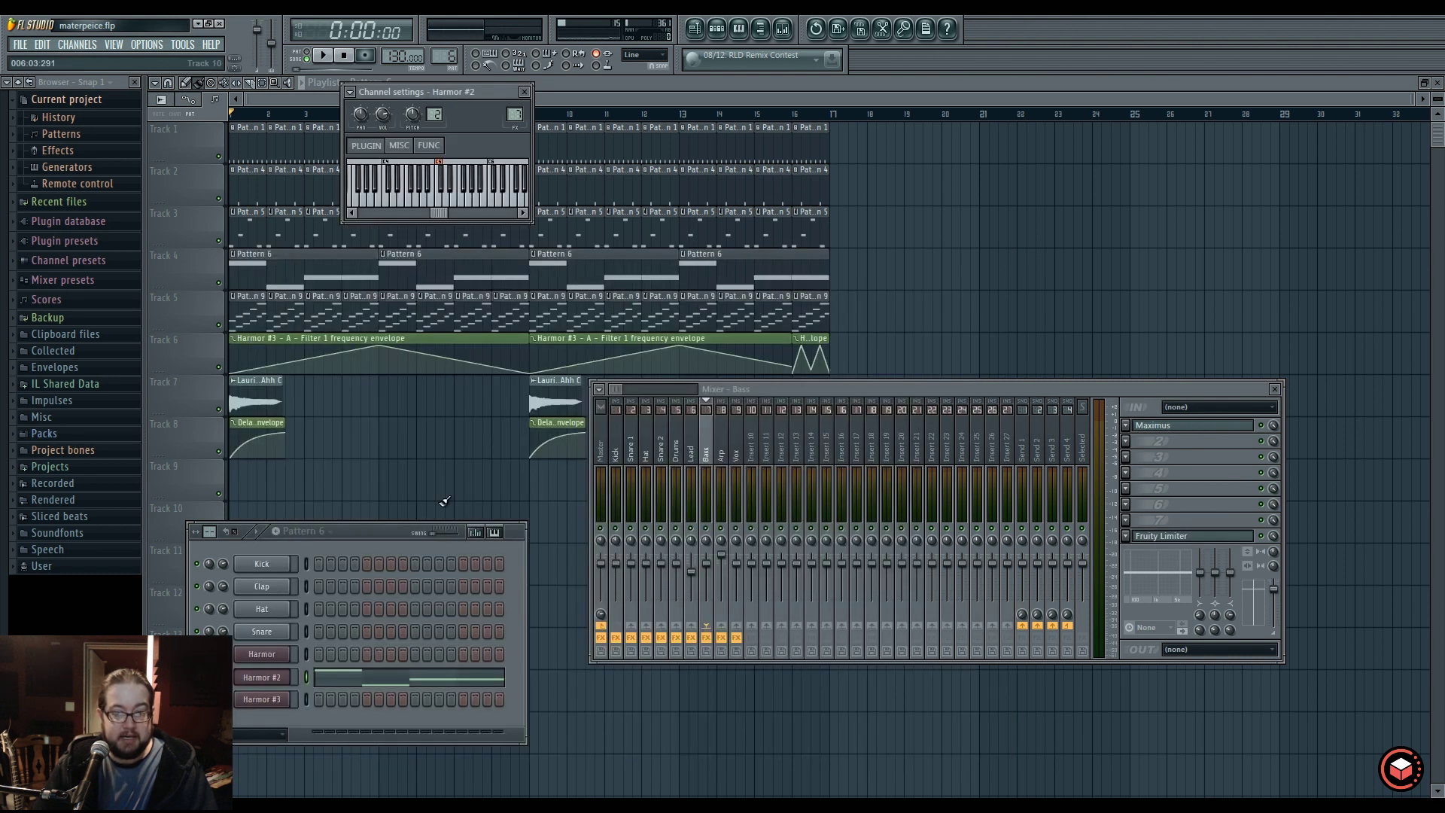
Shift the channel settings window, set target mixer track to 18, then open and audition Clap.
left_click(263, 564)
left_click_drag(453, 93, 473, 125)
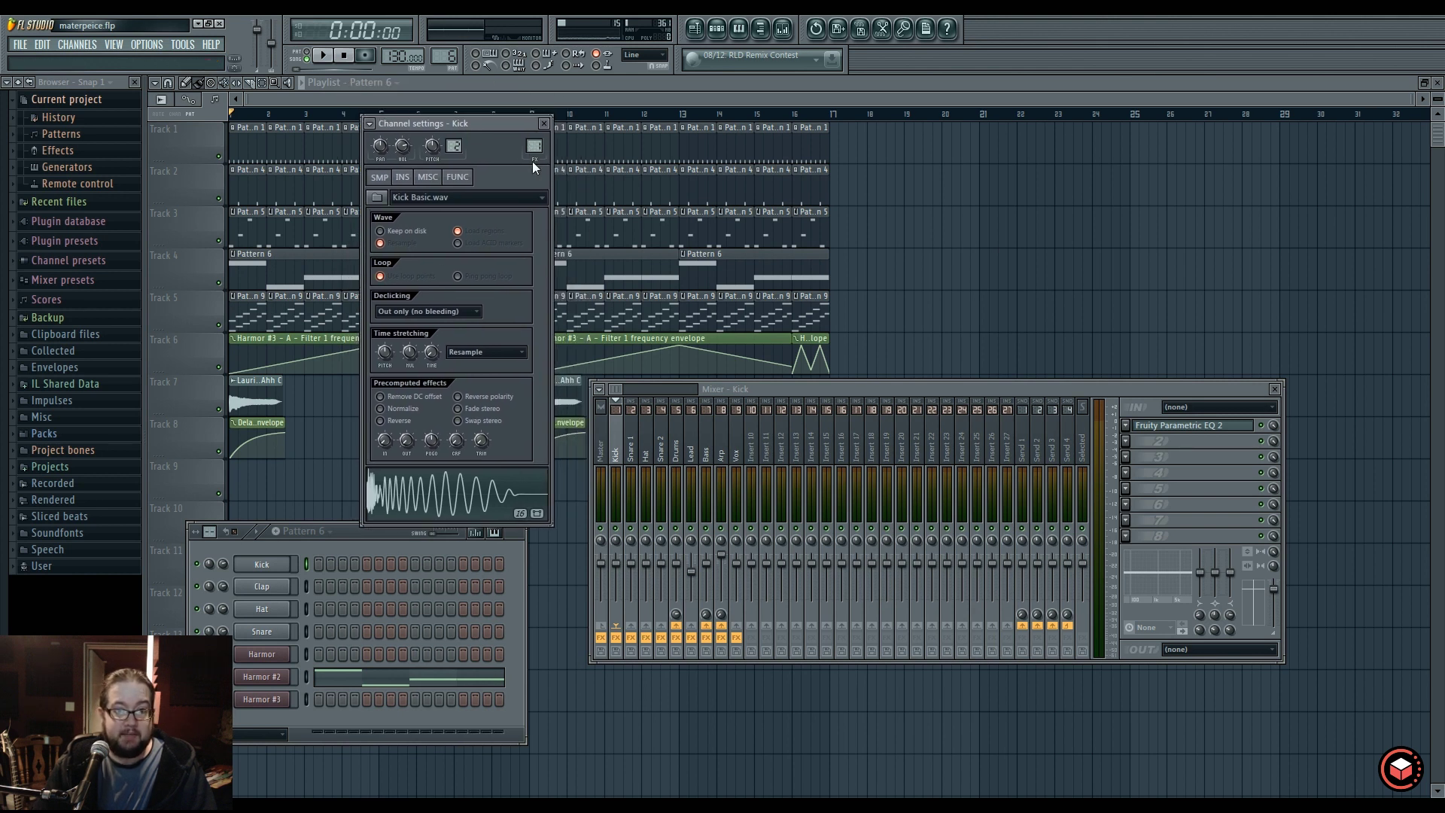
mouse_move(534, 145)
left_mouse_down()
mouse_move(534, 127)
mouse_move(534, 150)
left_mouse_up()
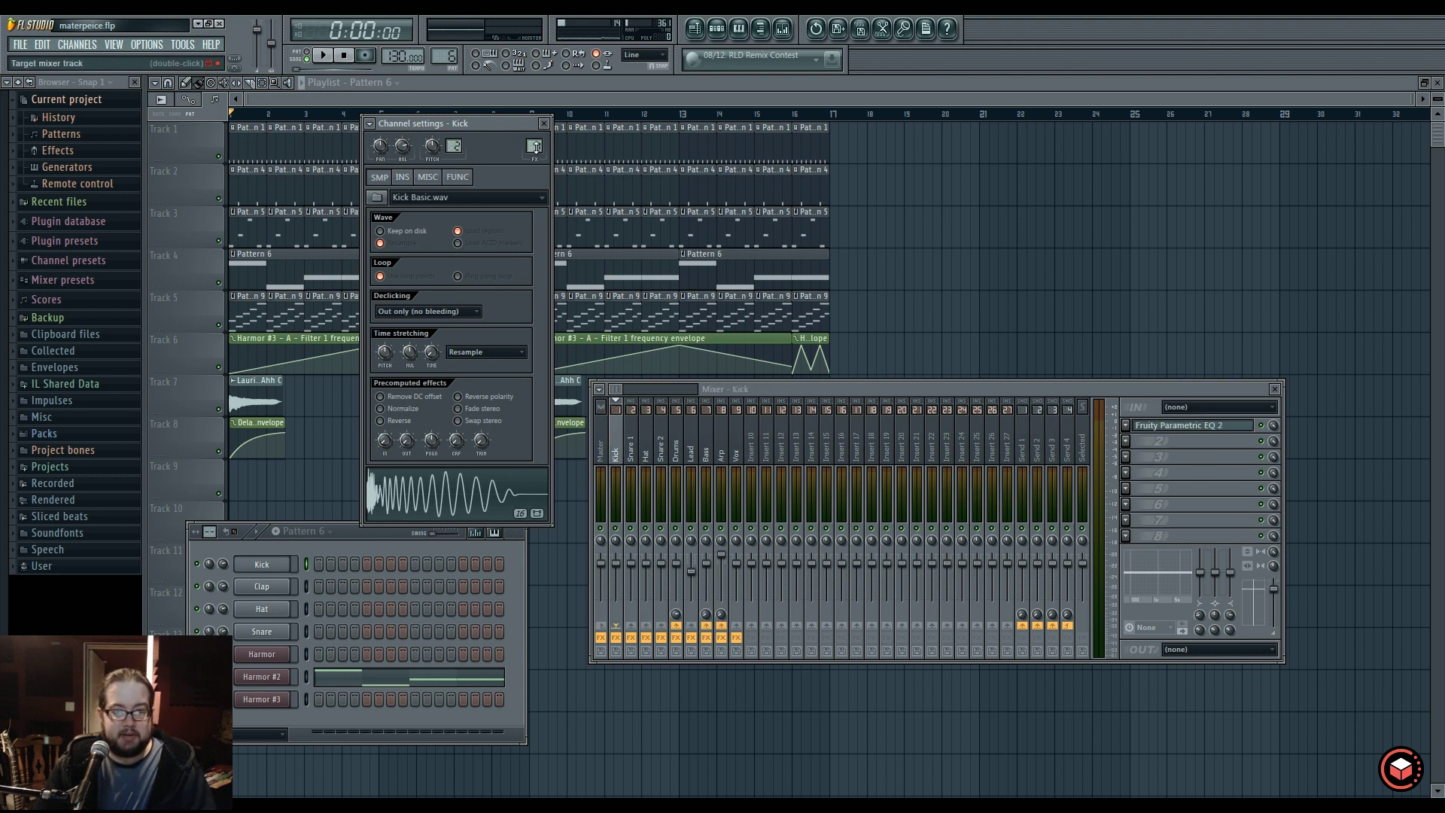
left_click(274, 589)
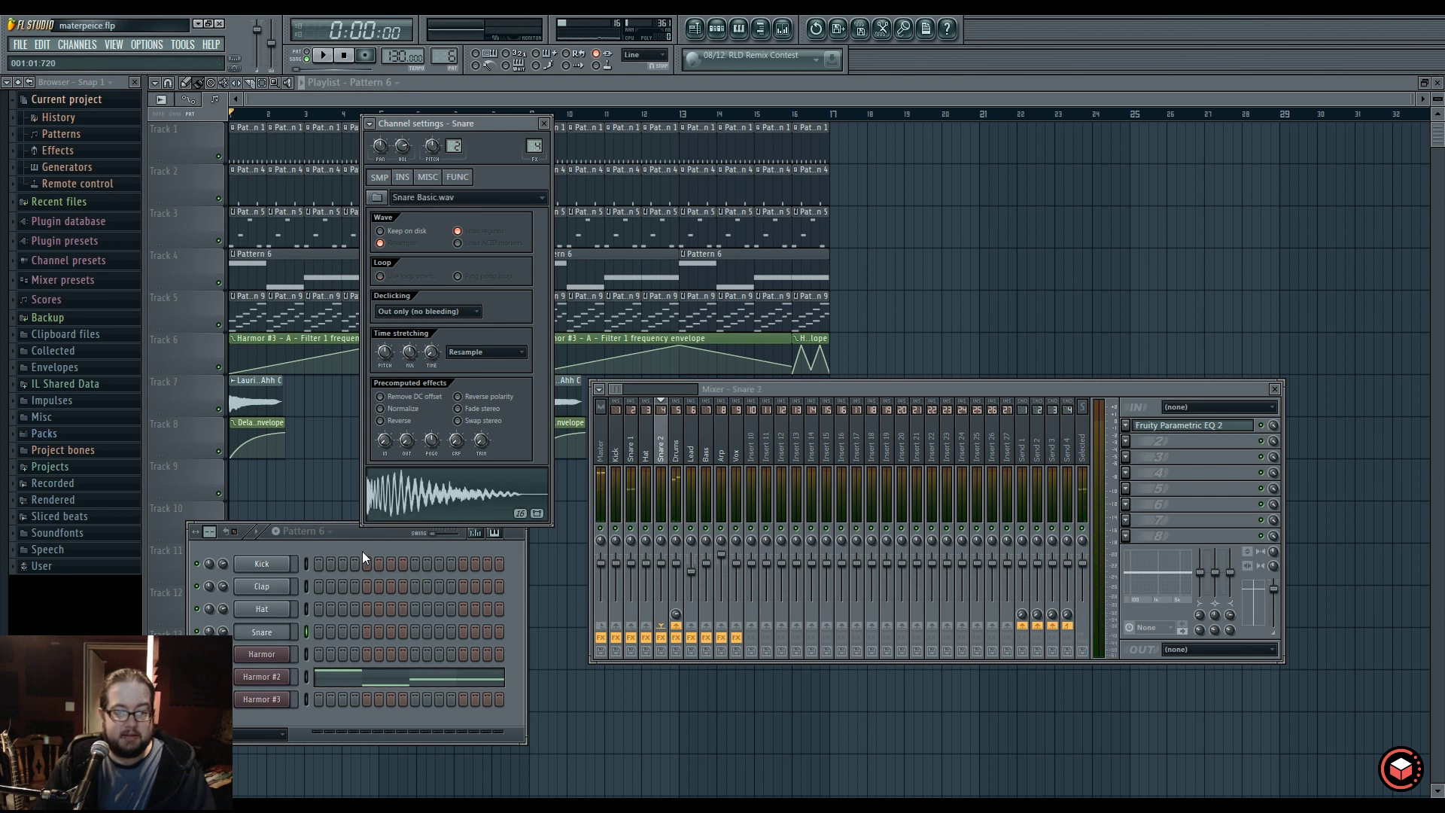
left_click(414, 511)
left_click(421, 518)
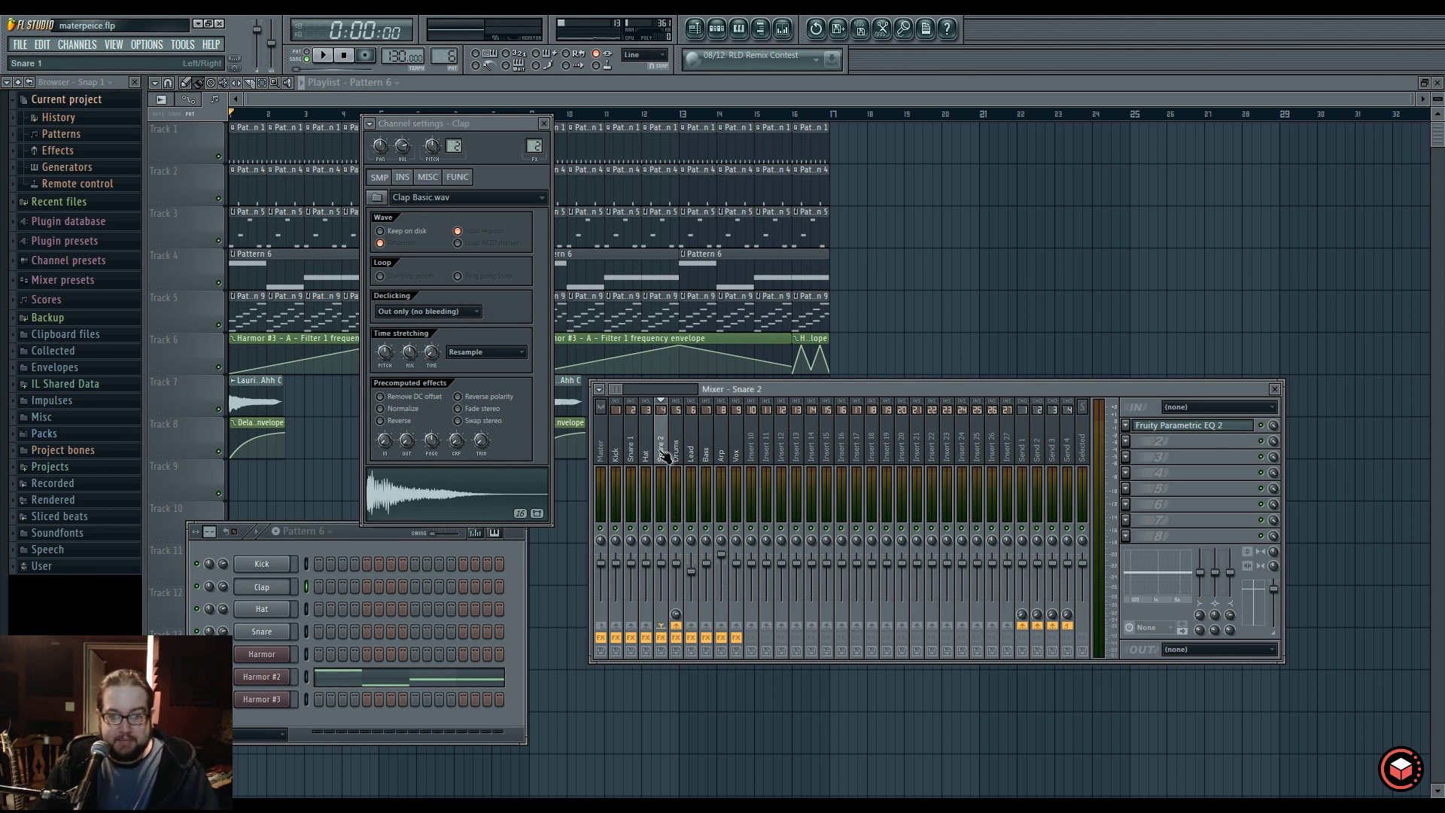
Select the Kick and Drums mixer tracks, play and stop the song, then reselect Drums.
left_click(621, 454)
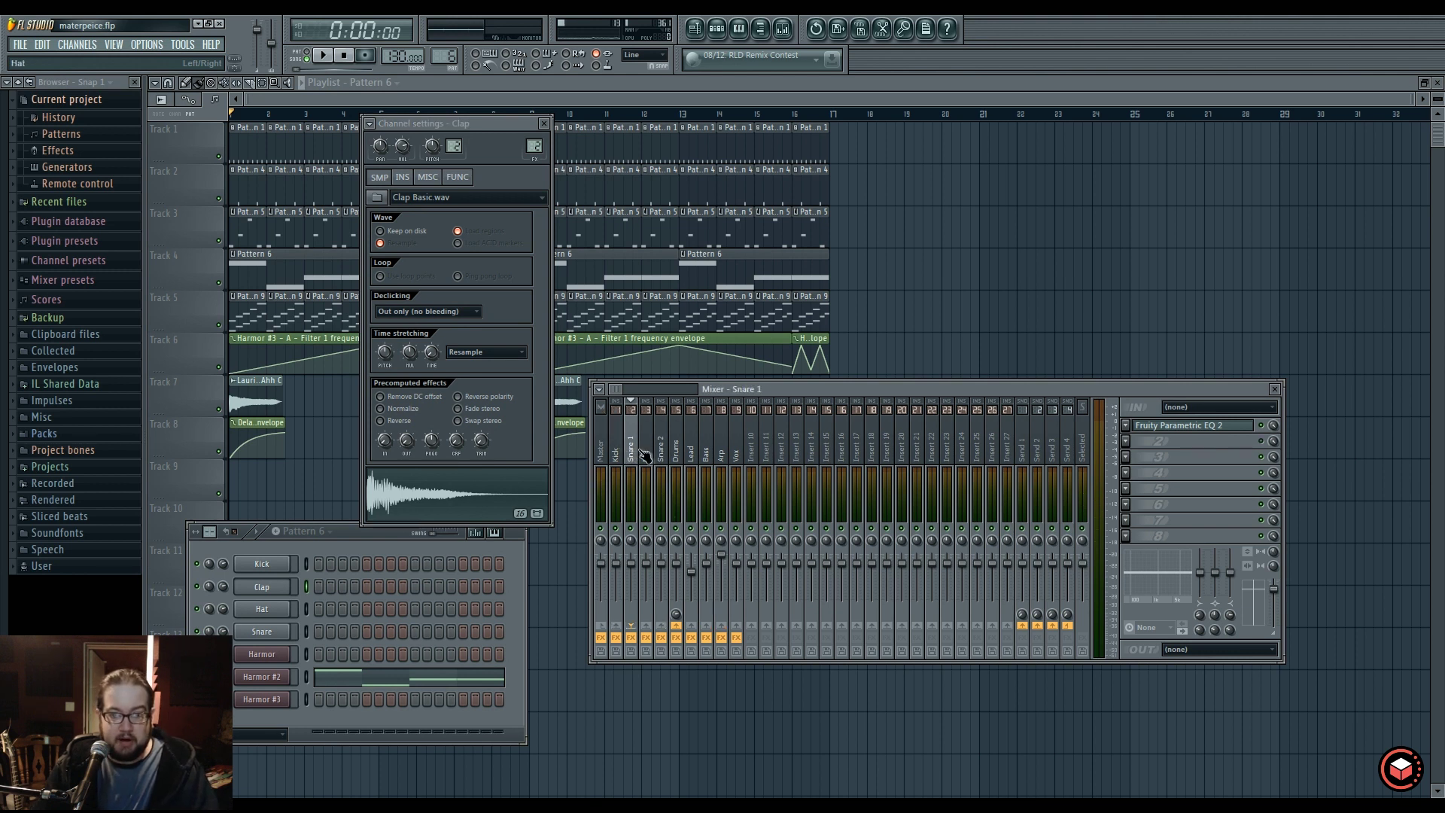
left_click(681, 458)
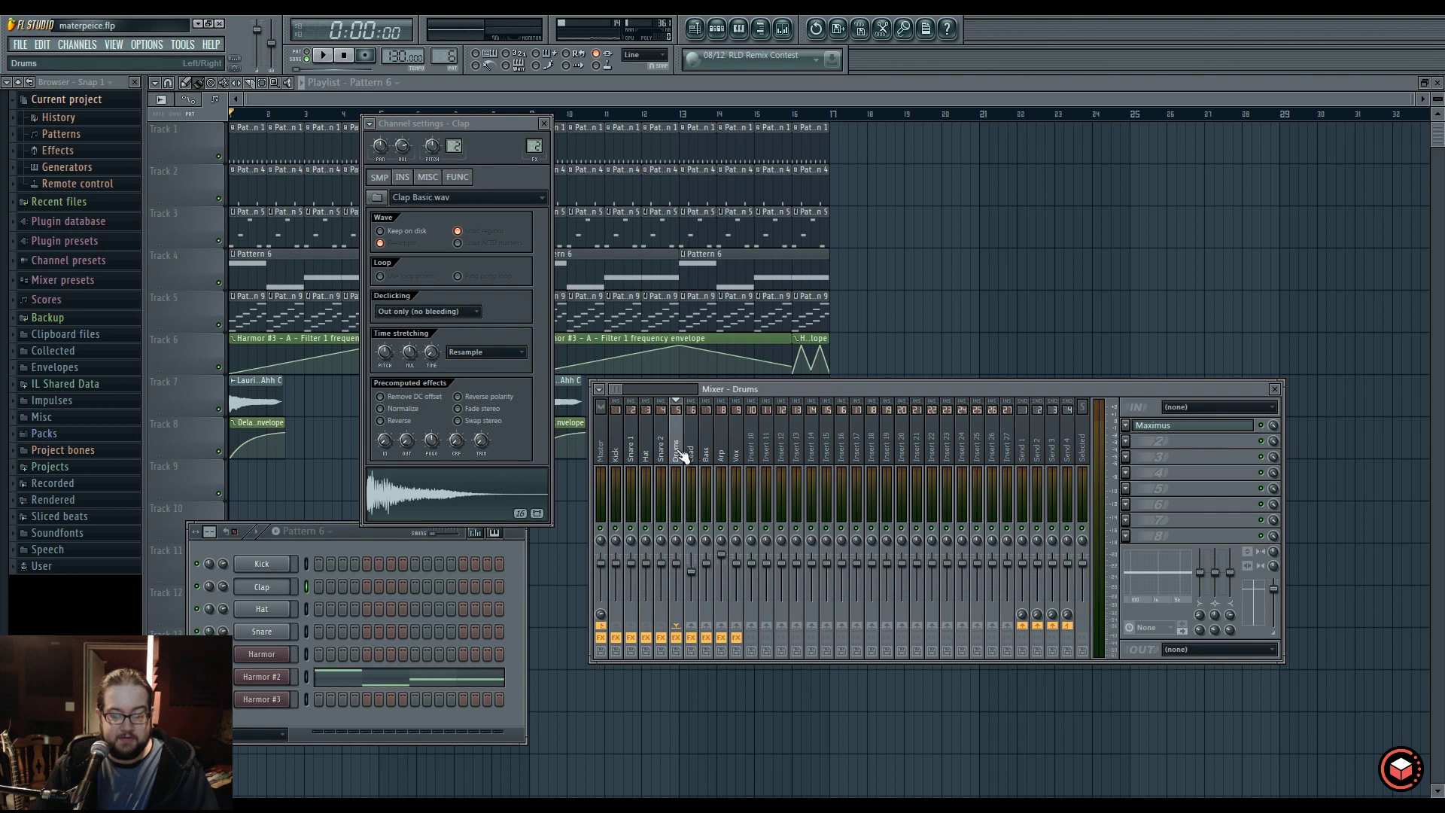
key("space")
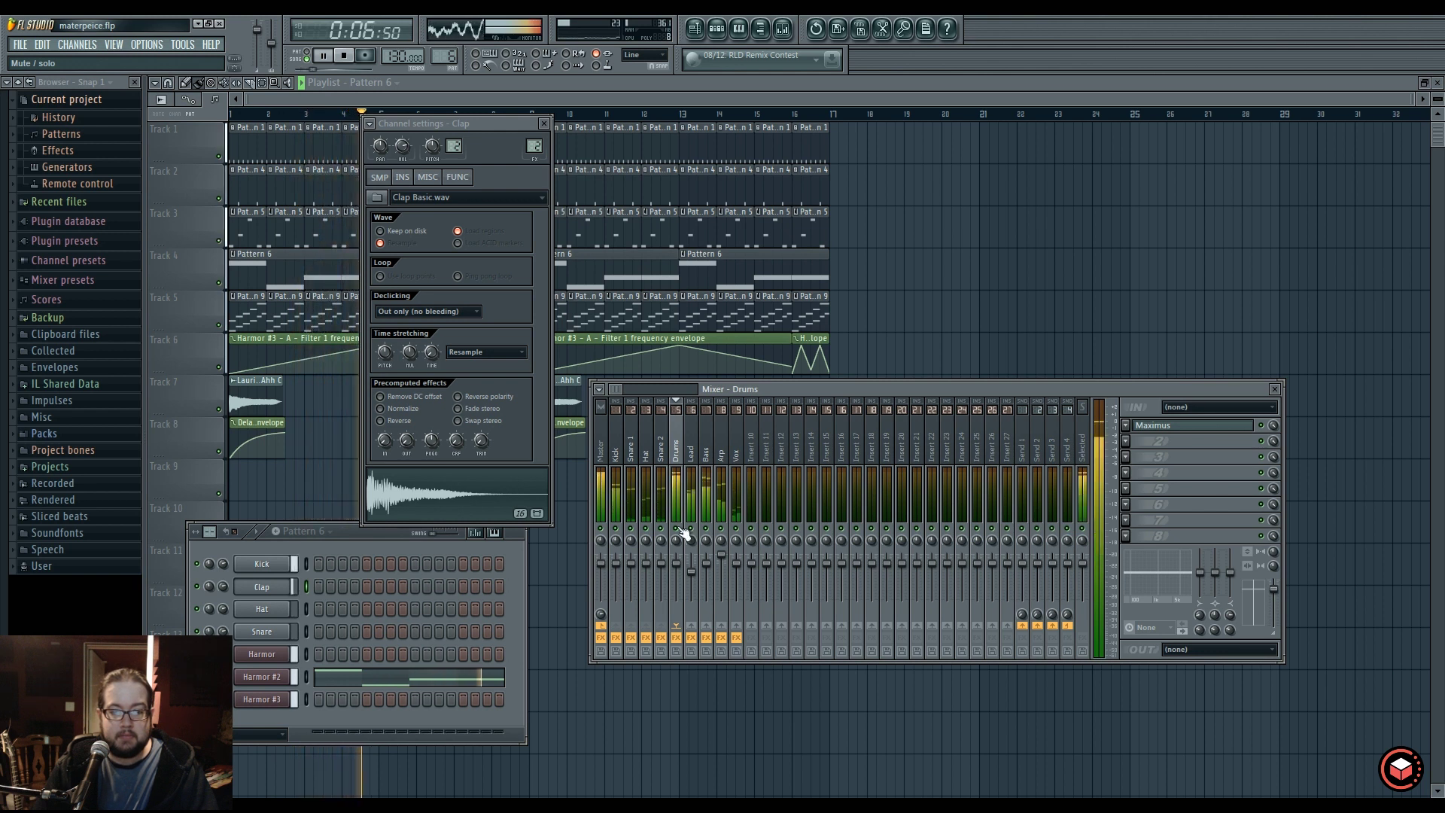
key("space")
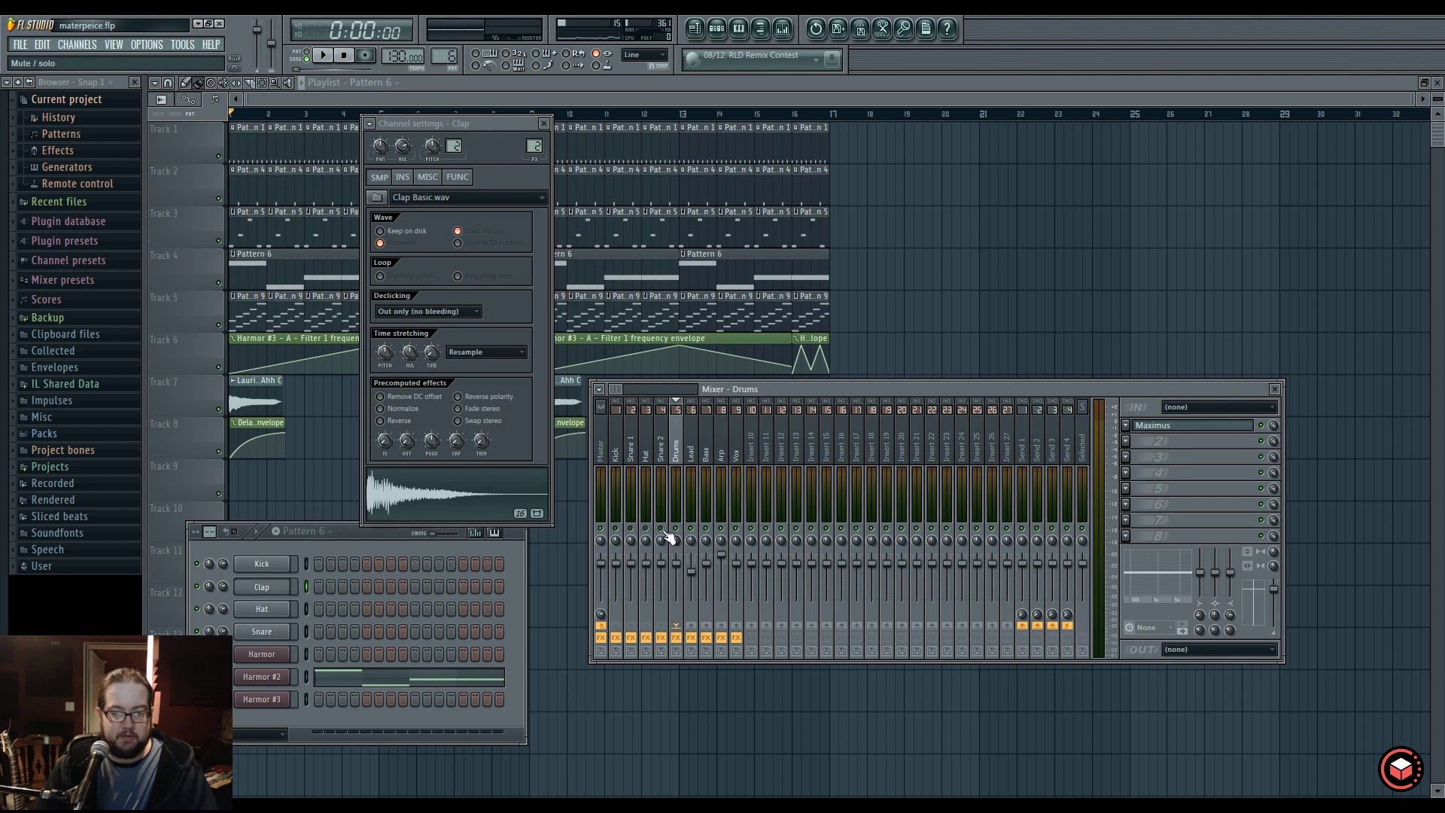
left_click(646, 569)
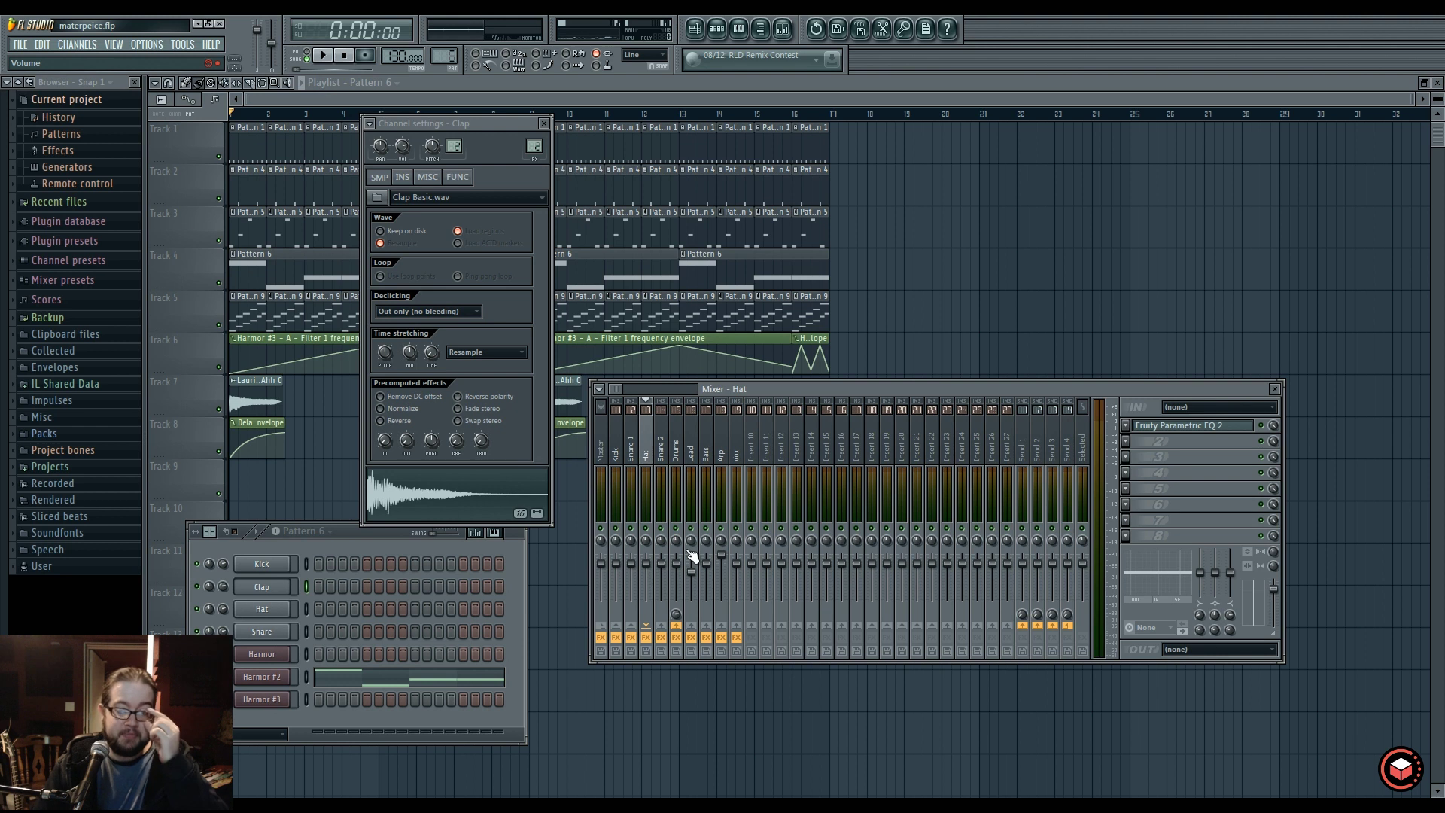
left_click(676, 448)
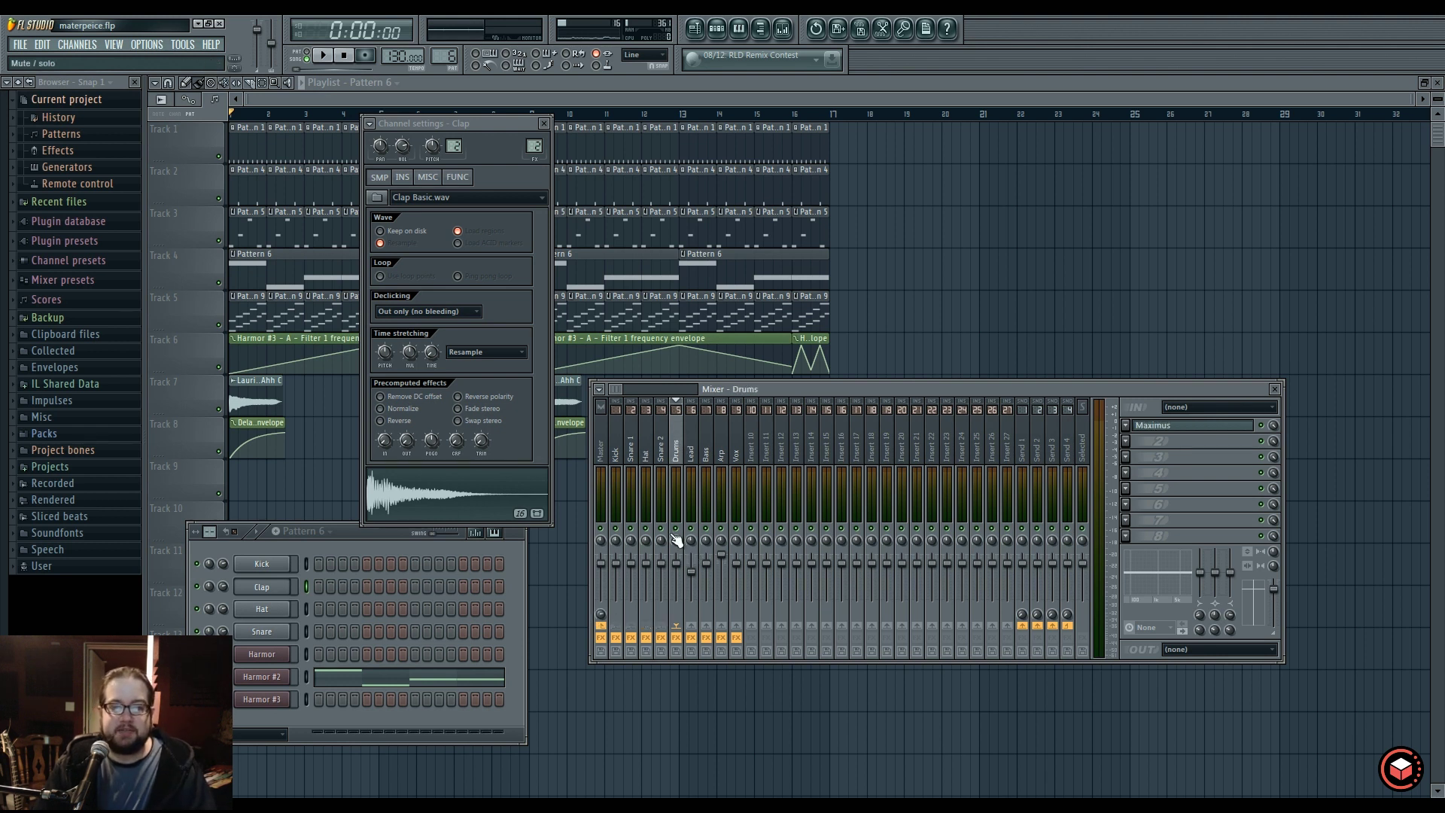
Select the Bass track, open its Fruity Limiter, play the song briefly, then close the limiter.
left_click(662, 448)
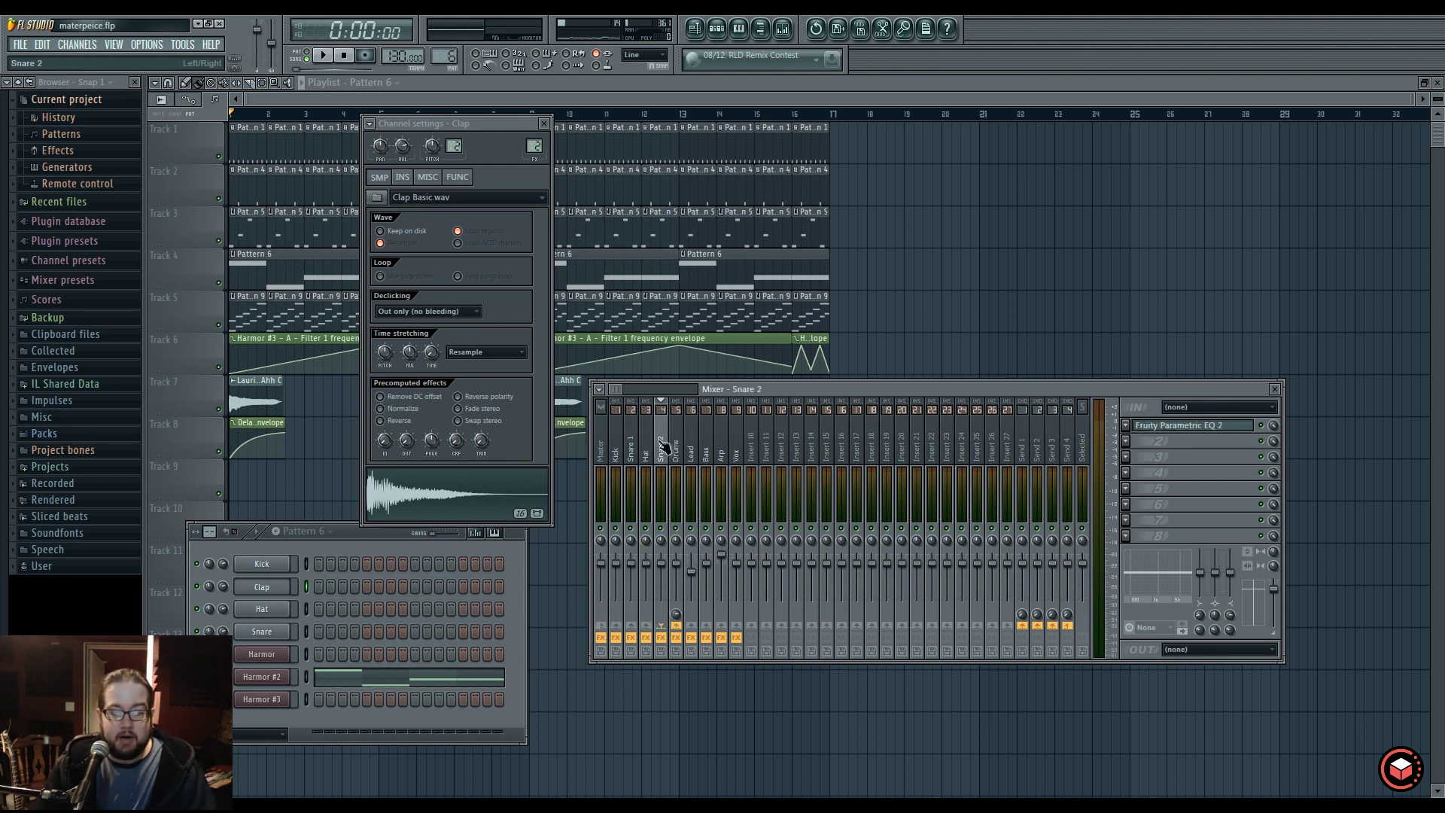
left_click(619, 448)
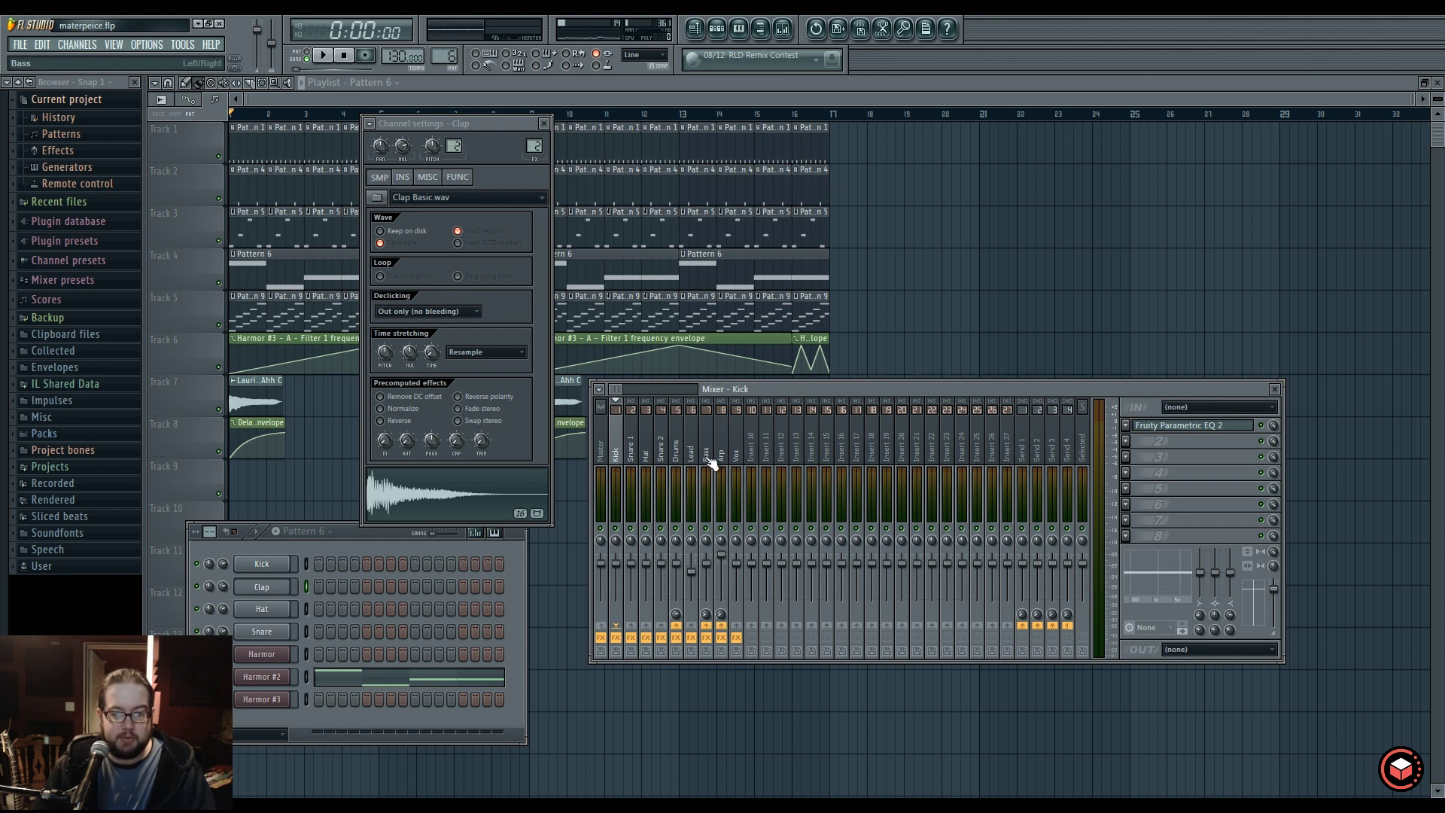
left_click(707, 615)
left_click(1163, 537)
key("space")
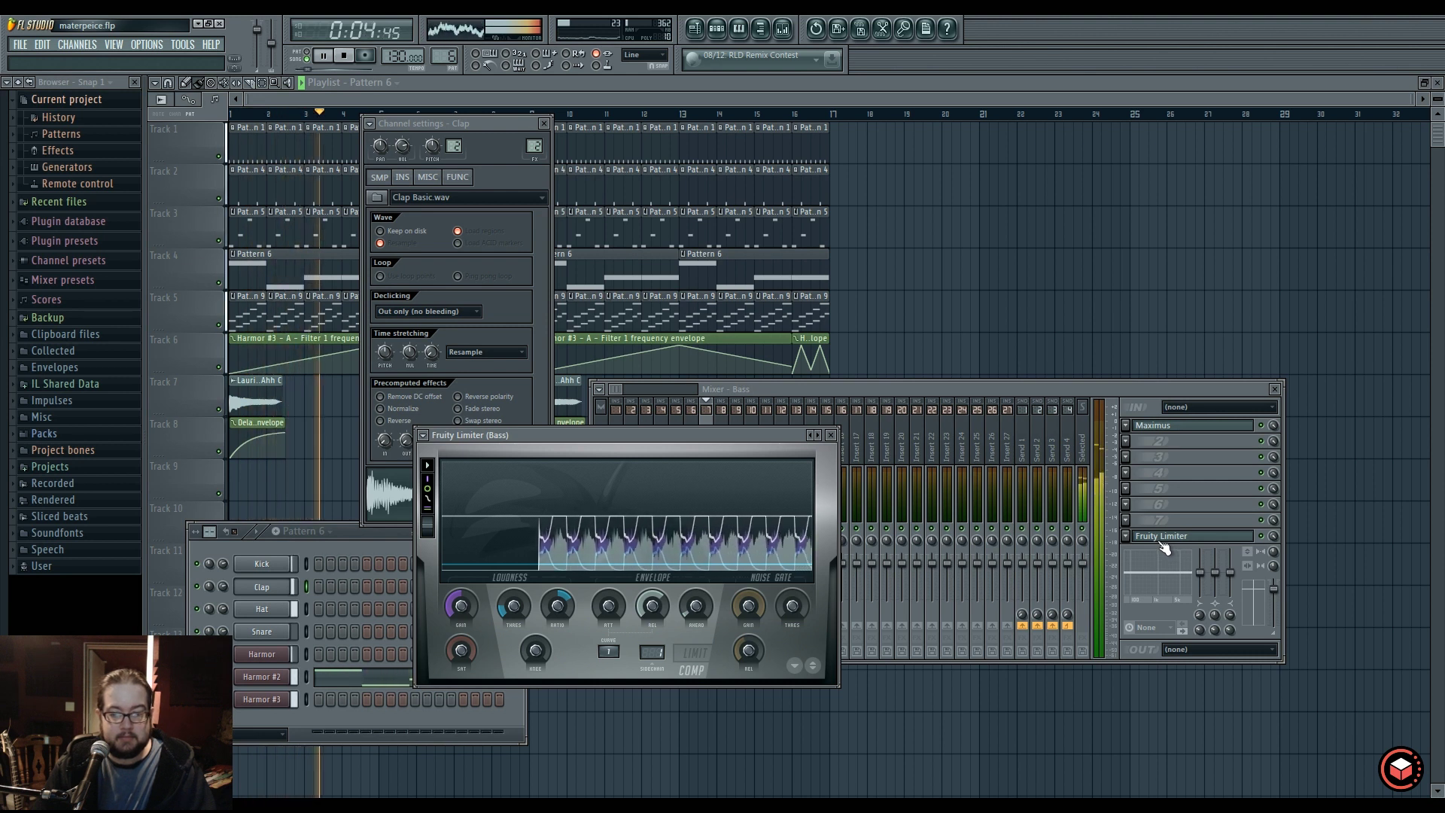
key("space")
left_click(831, 436)
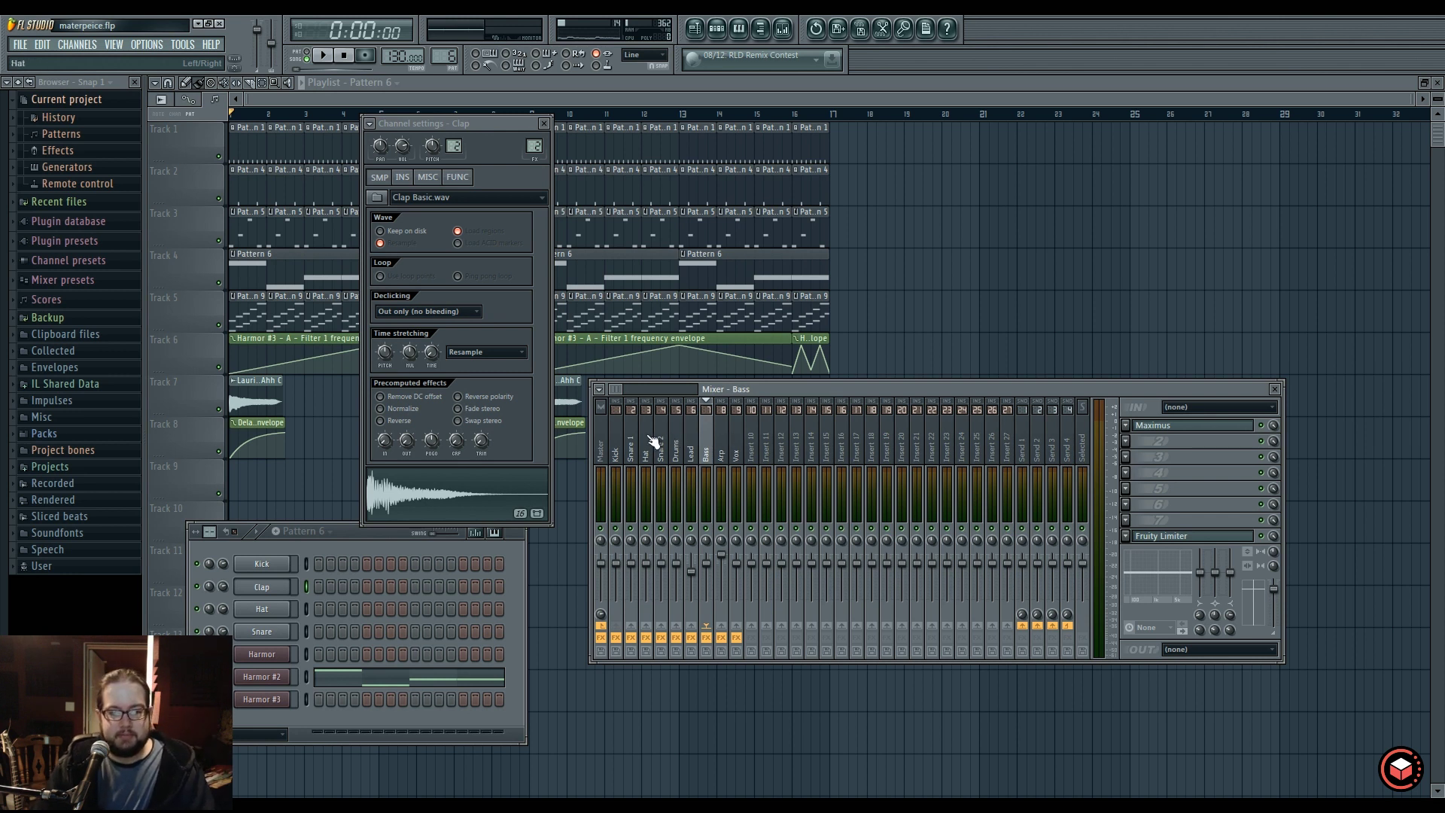
Nudge the mixer window down and open then close the Kick track's Fruity Parametric EQ 2.
left_click(616, 445)
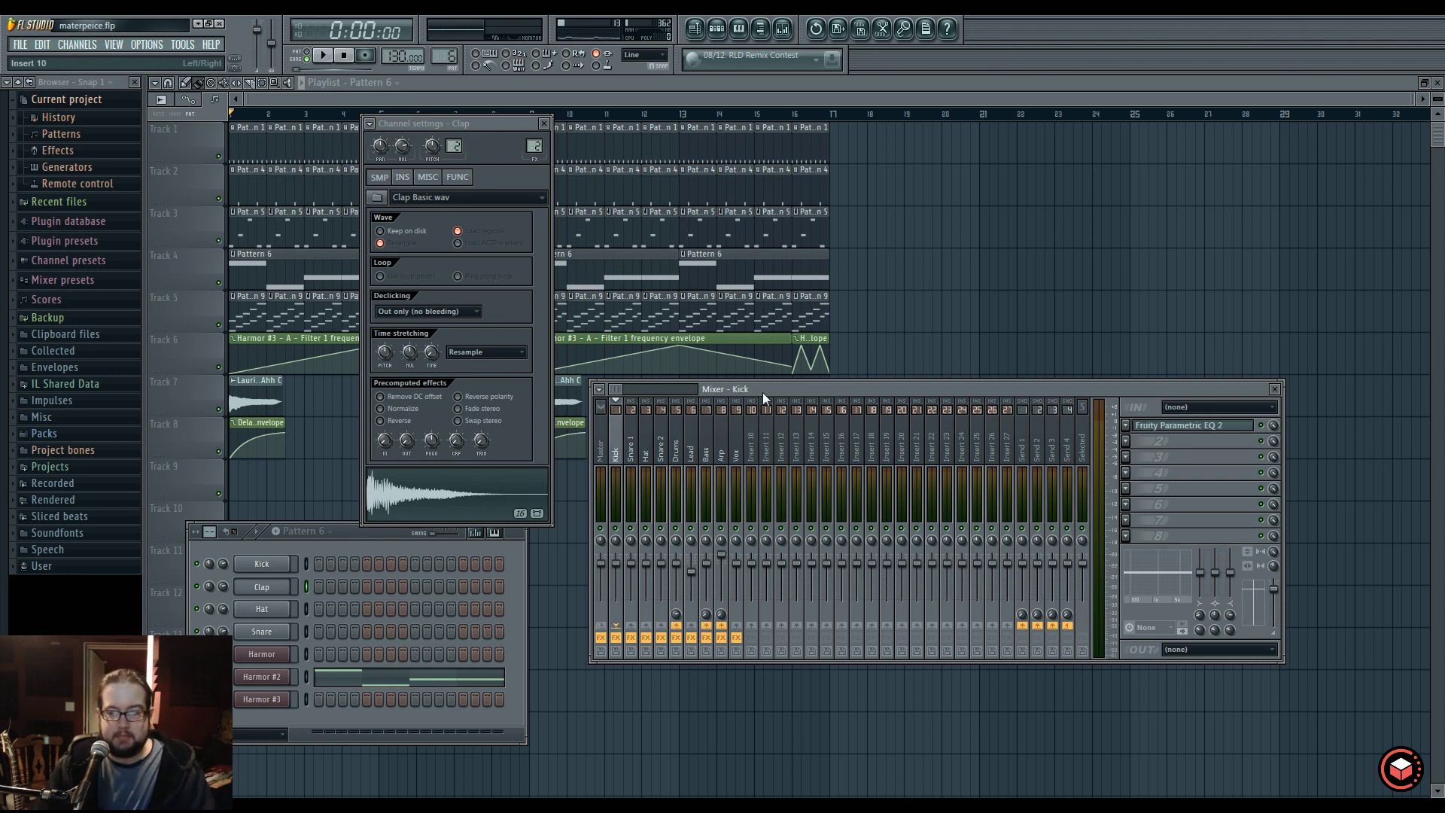
left_click_drag(767, 390, 764, 399)
left_click(782, 447)
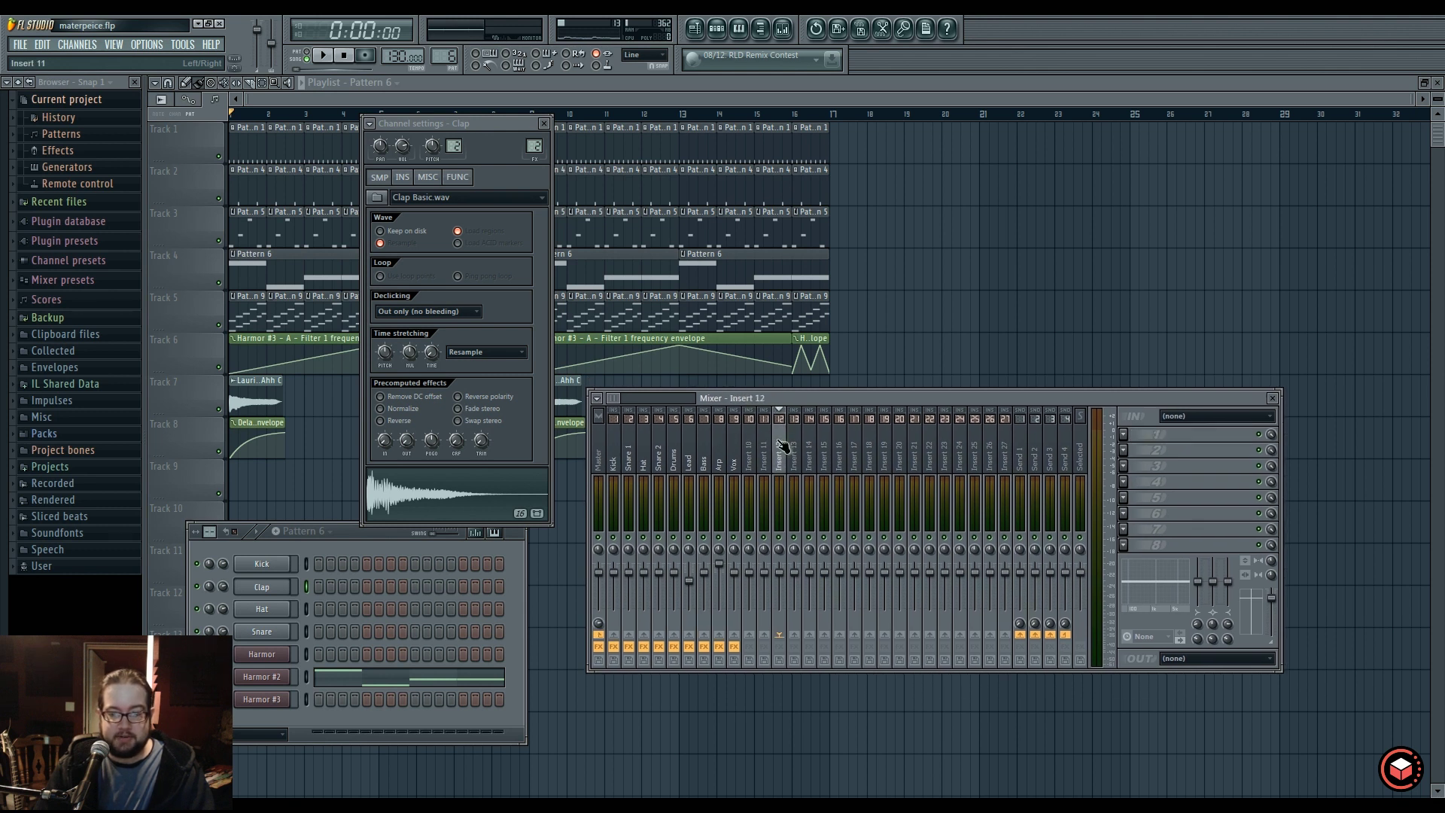
left_click(766, 446)
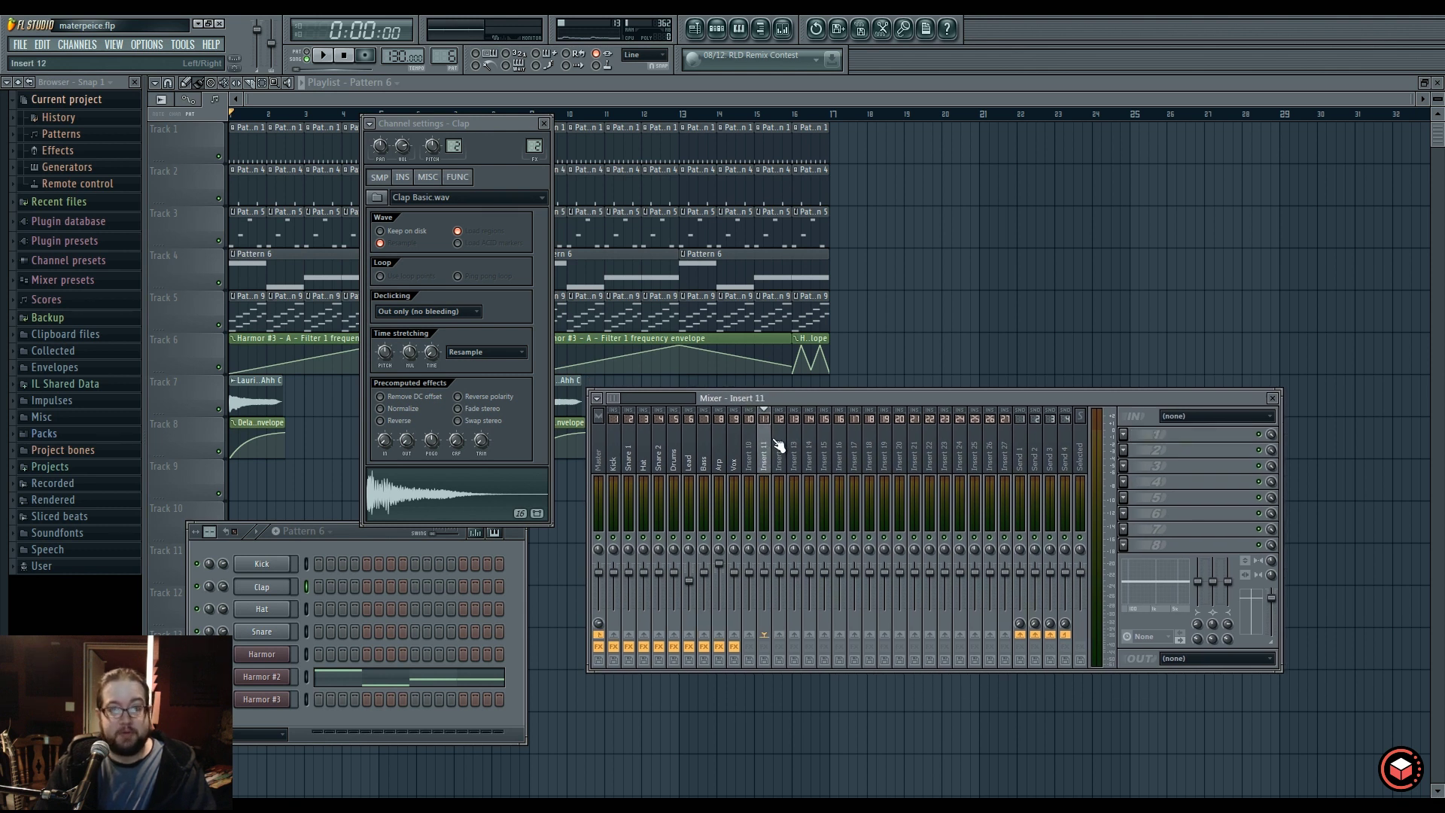
left_click_drag(775, 446, 621, 446)
left_click(1193, 436)
left_click(1193, 438)
left_click(1193, 438)
left_click(1191, 438)
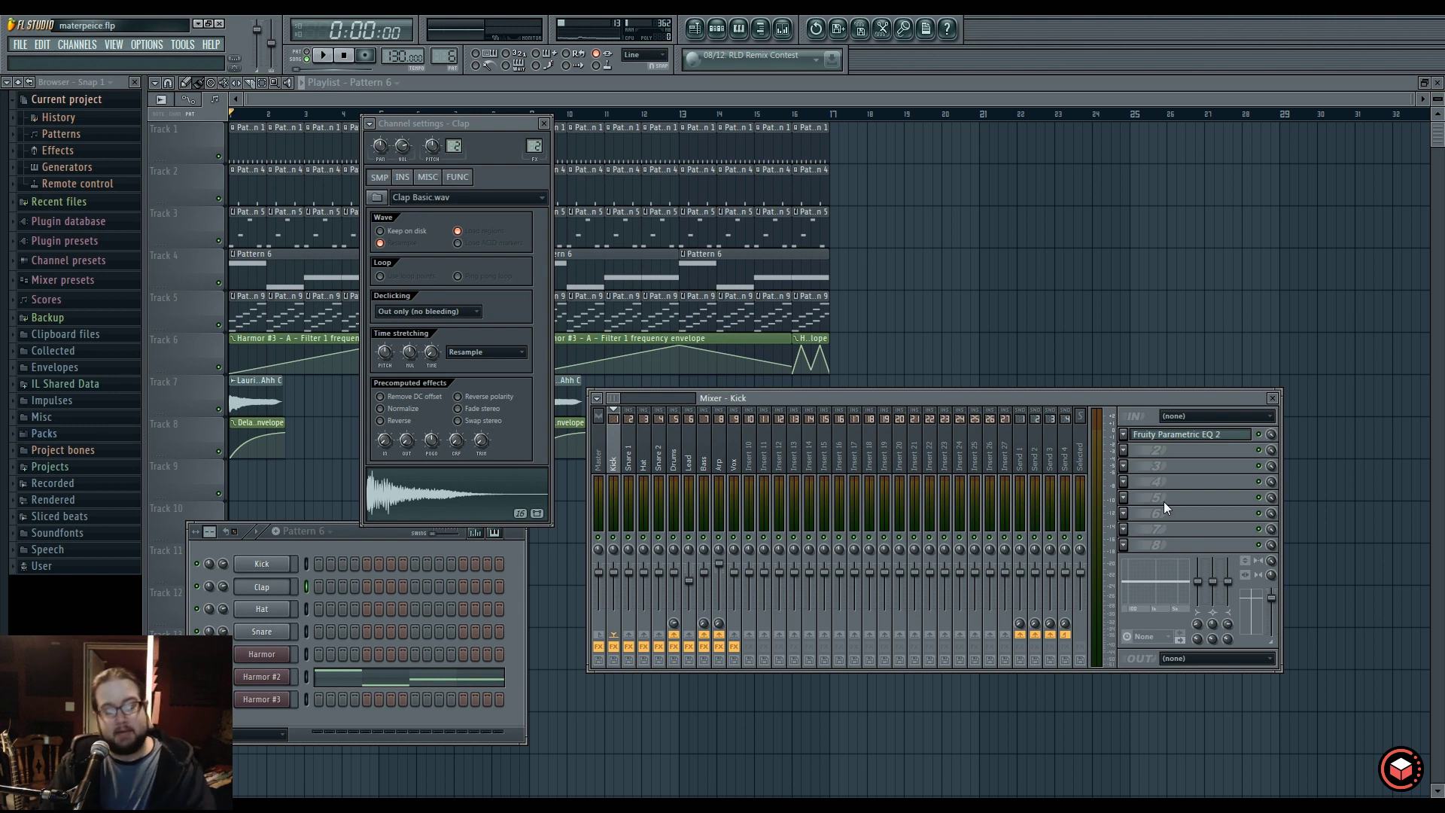
Compare the send routing of Inserts 15, 16 and 17, ending on Insert 15.
left_click(822, 459)
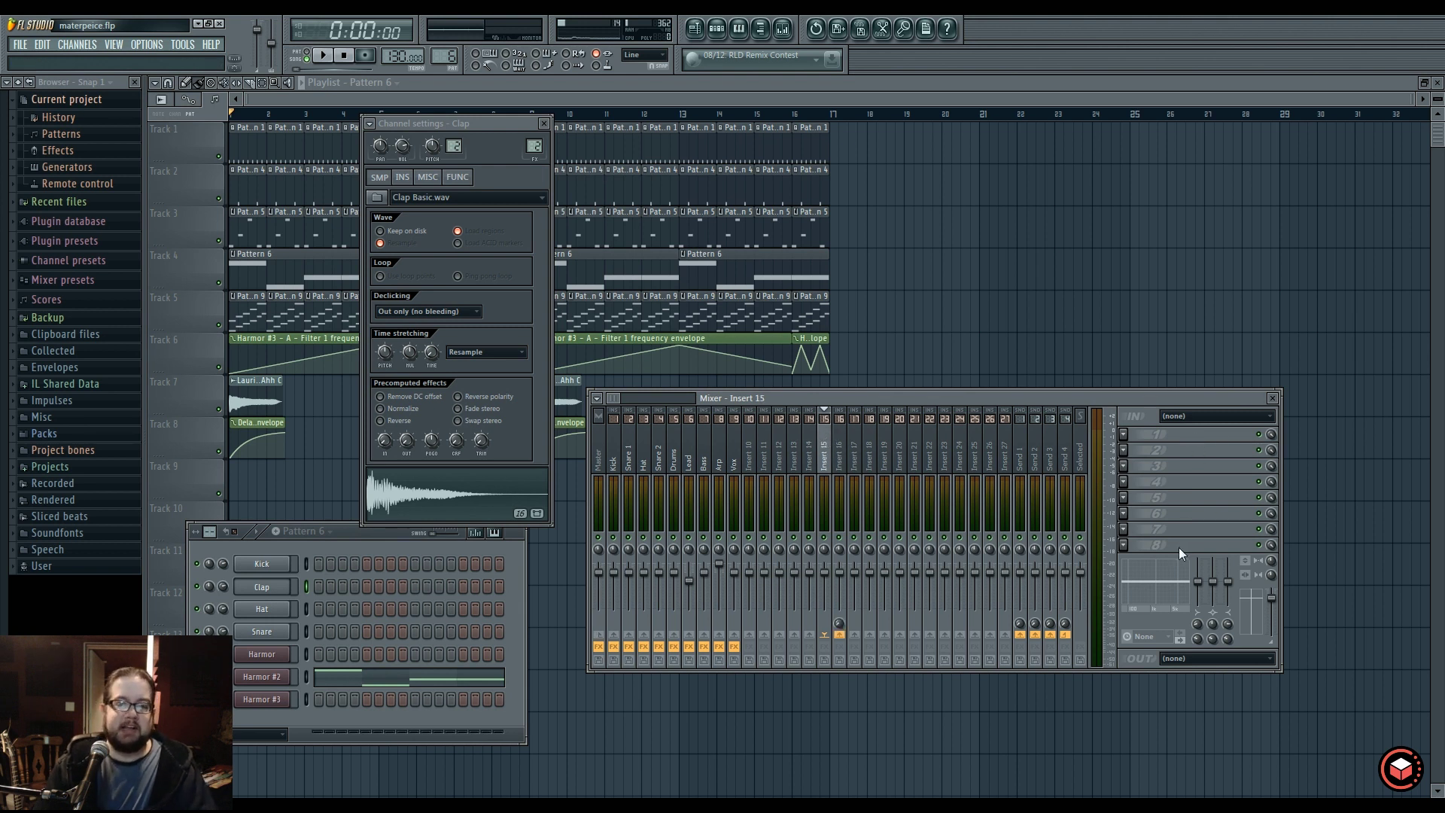
left_click(837, 460)
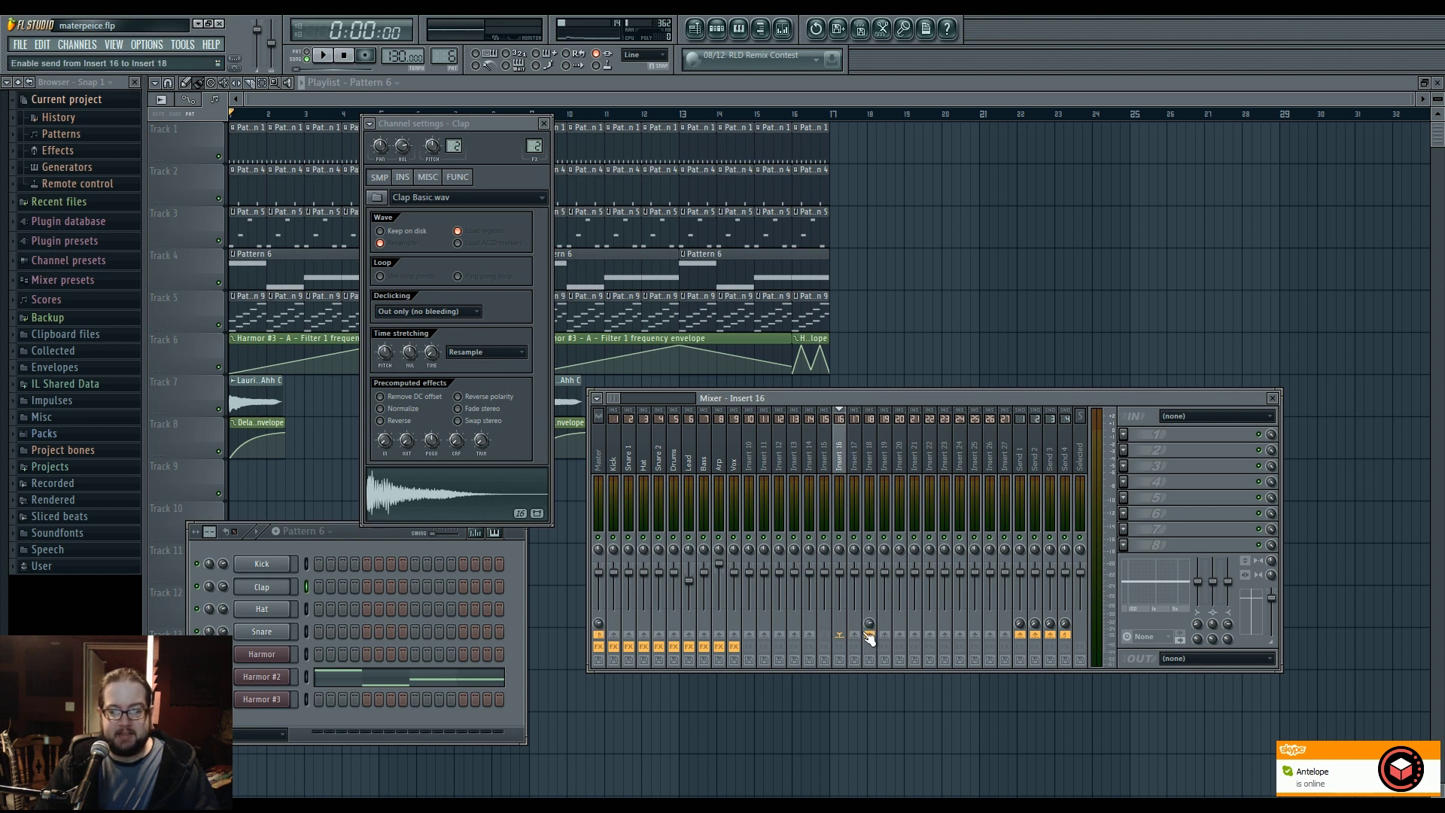
left_click(859, 467)
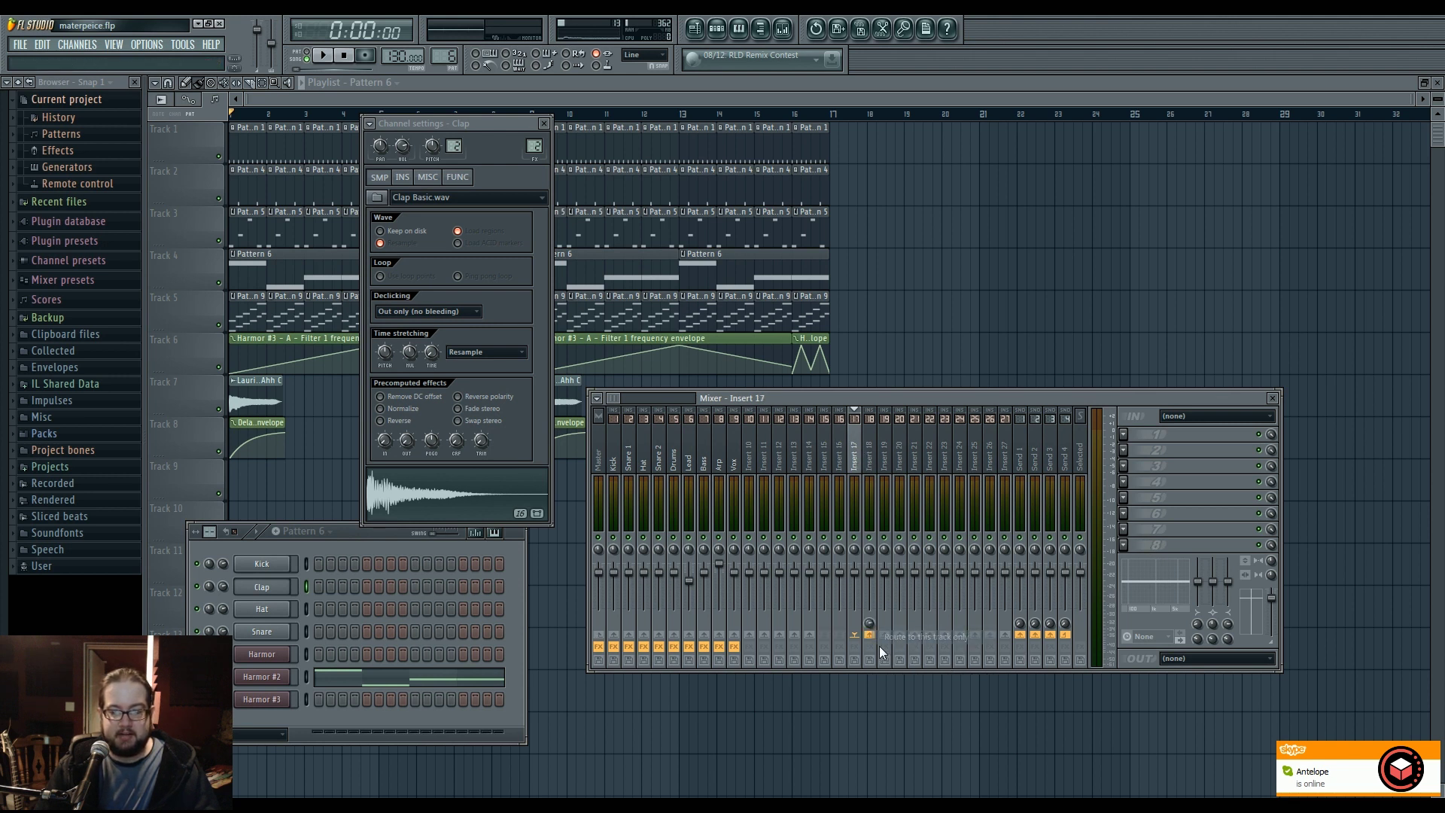
left_click(841, 455)
left_click(858, 459)
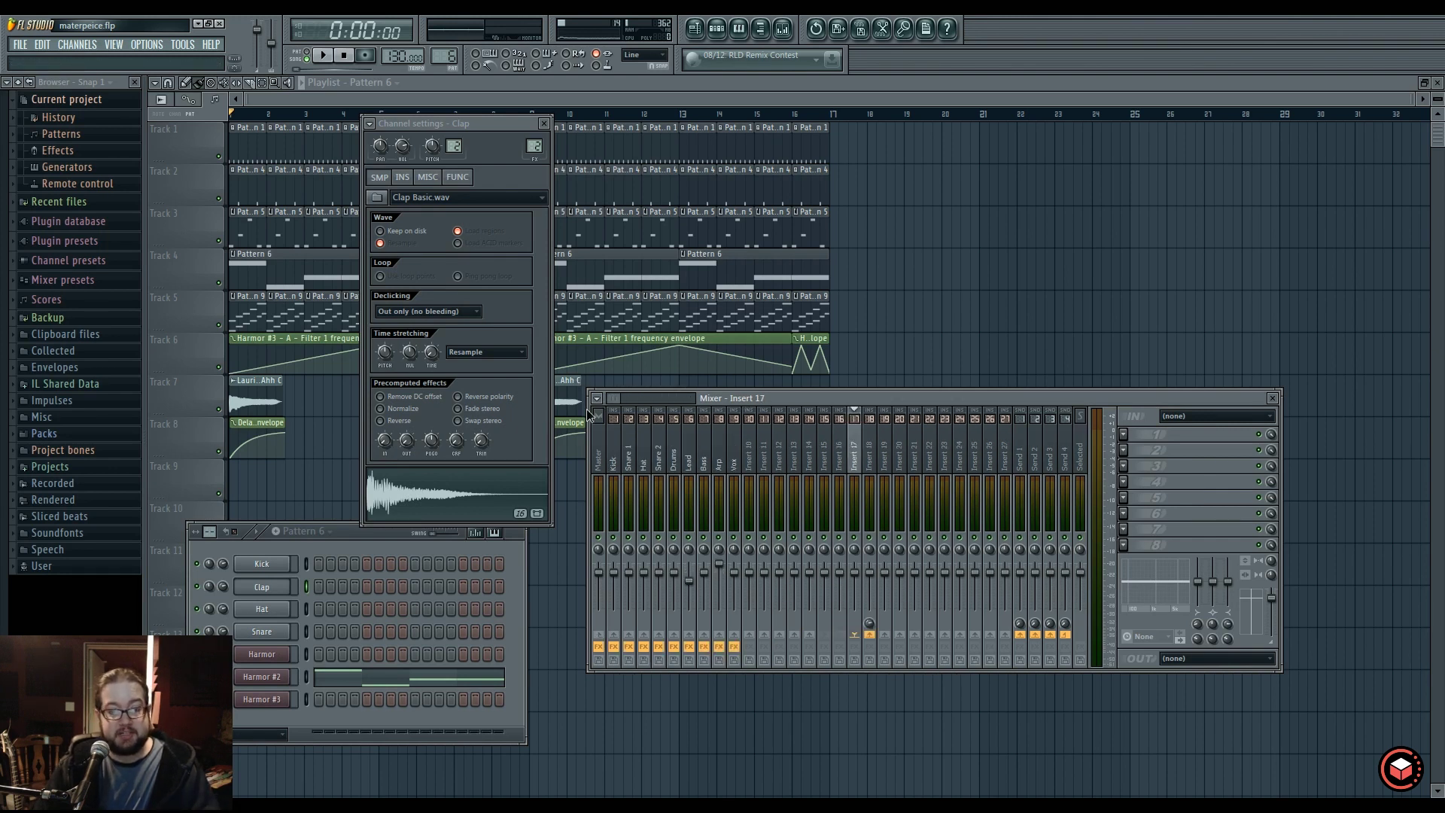
left_click(841, 481)
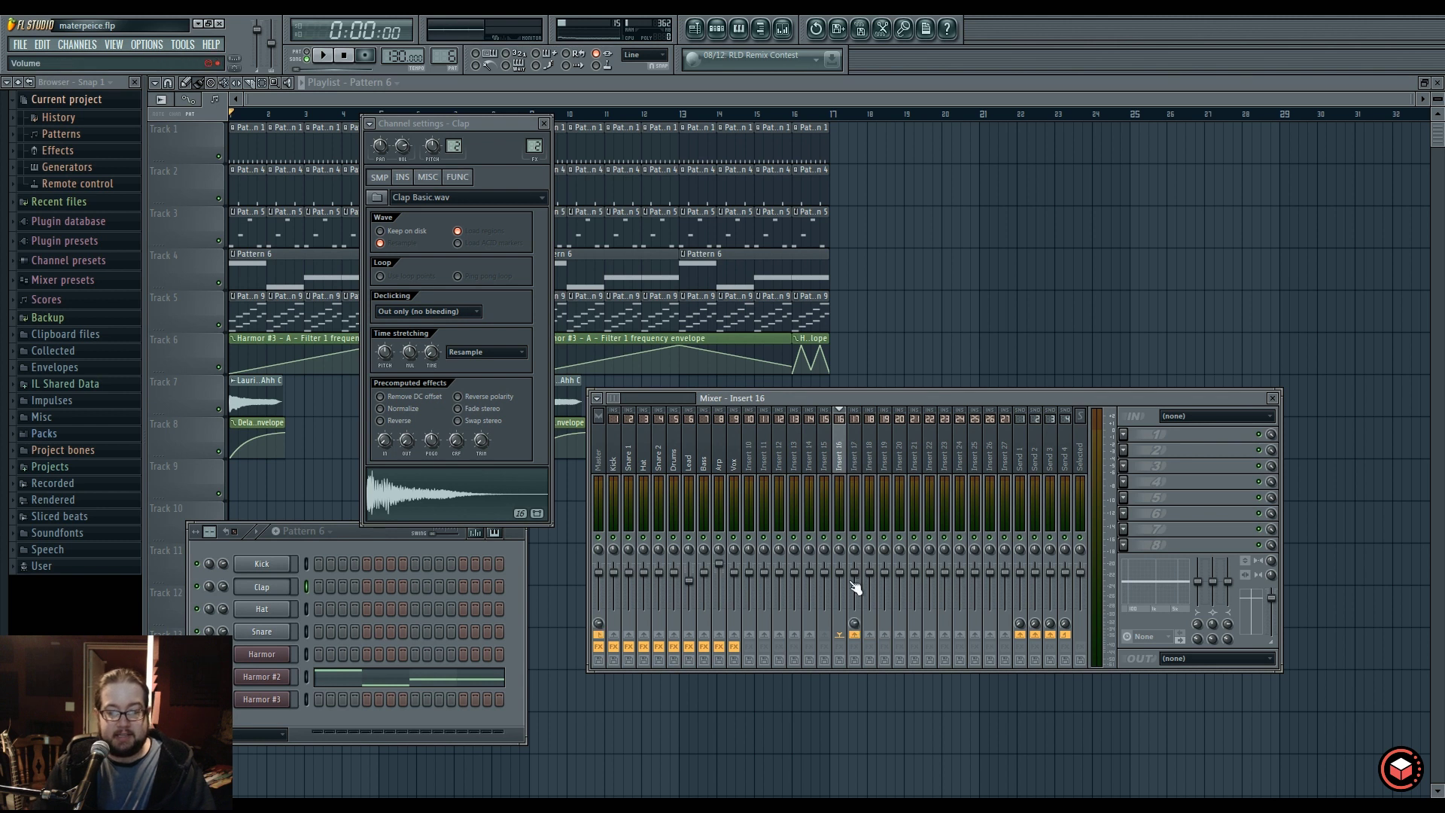
left_click(826, 463)
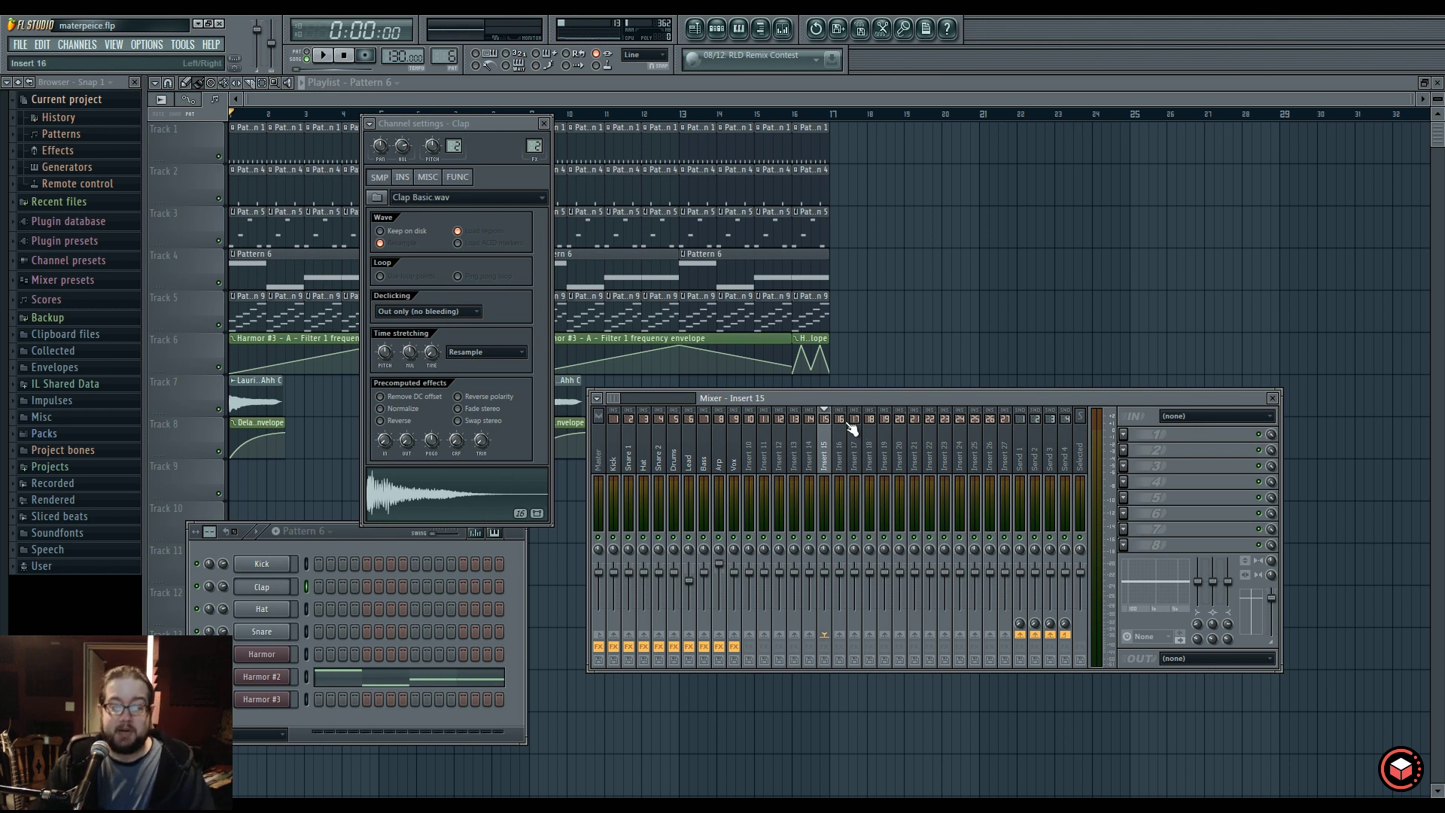
Open and dismiss the first effect slot's options on Insert 15 and Insert 13 without loading anything.
left_click(1123, 434)
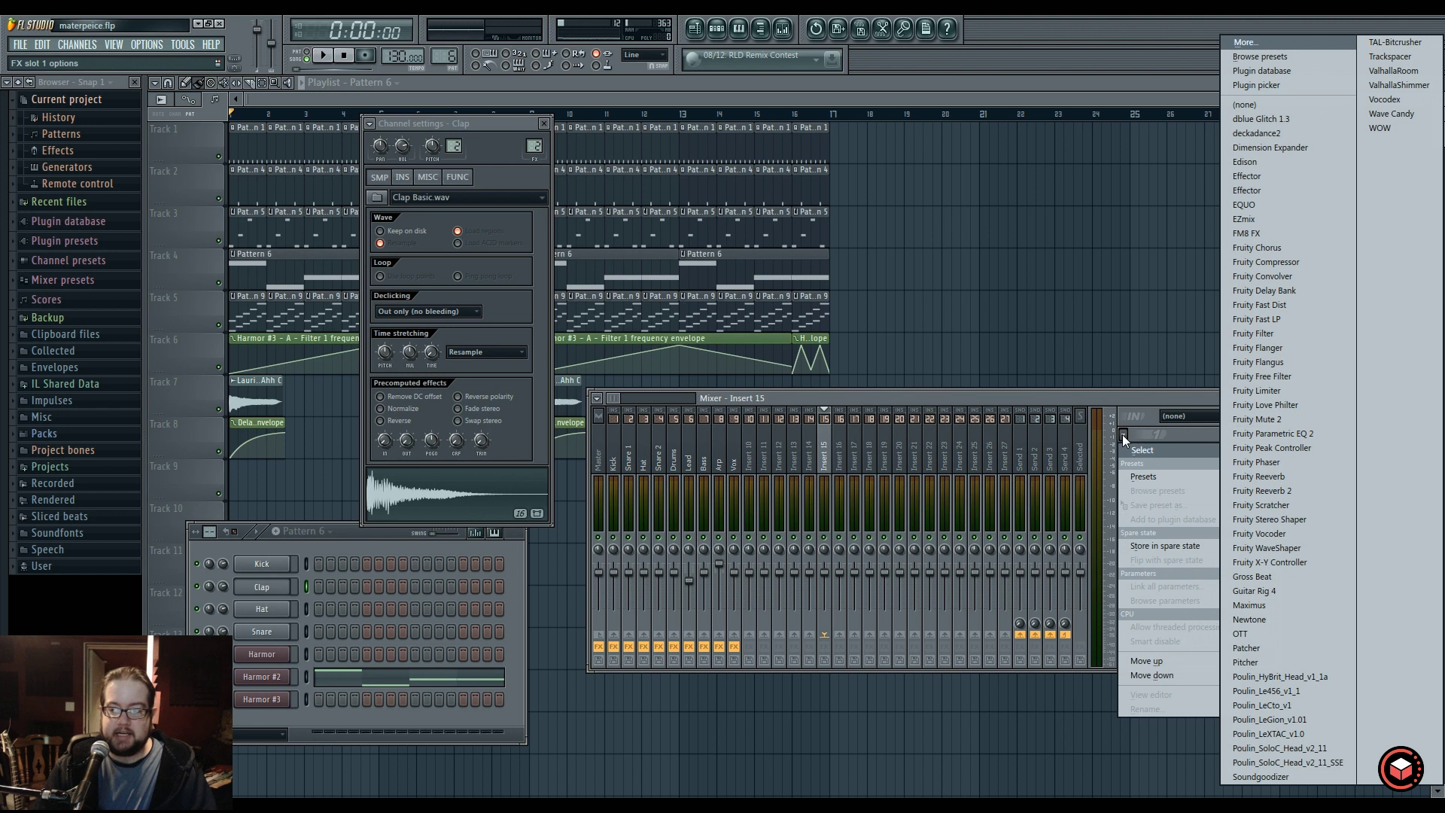
key("Escape")
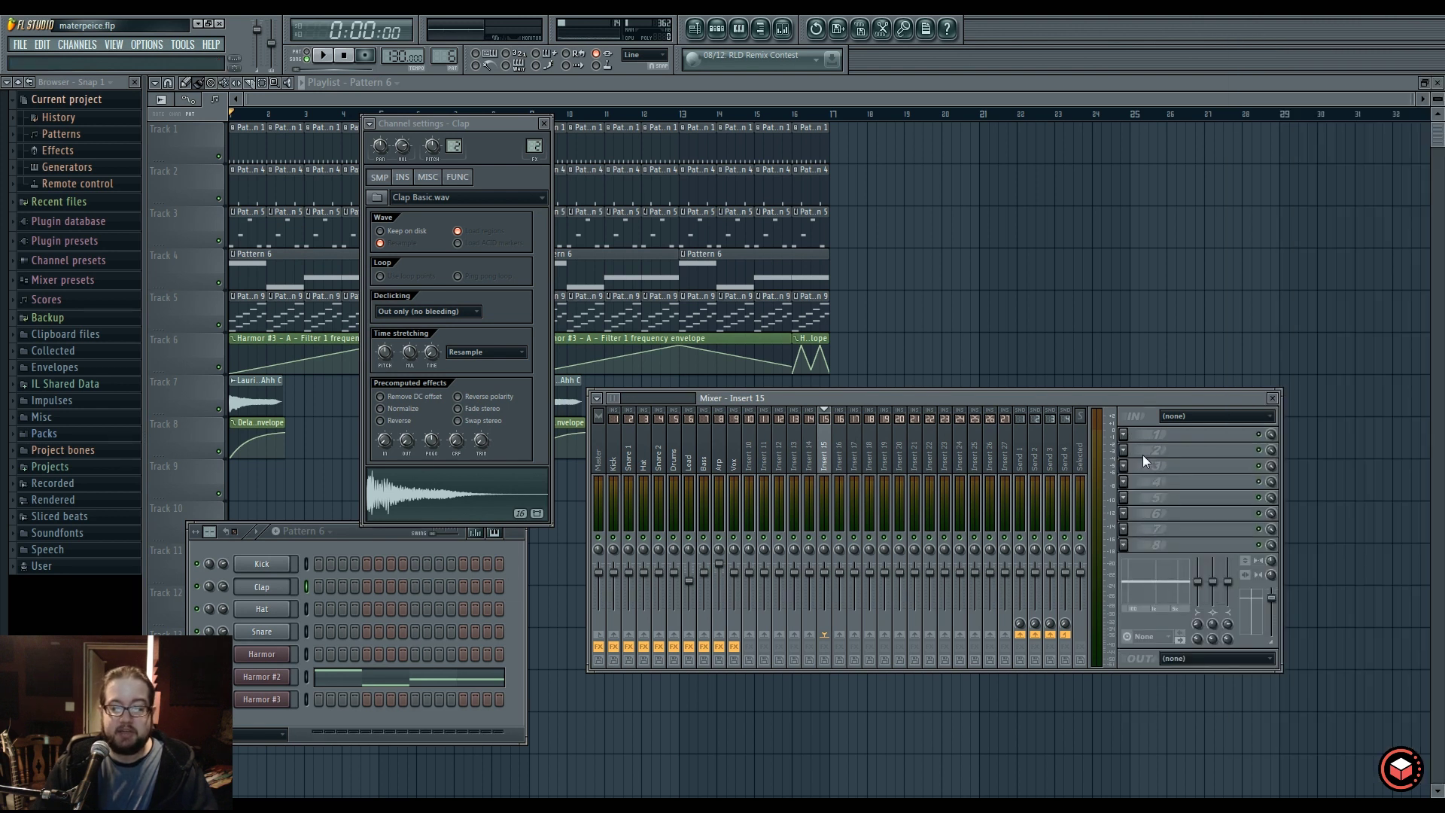
left_click(794, 455)
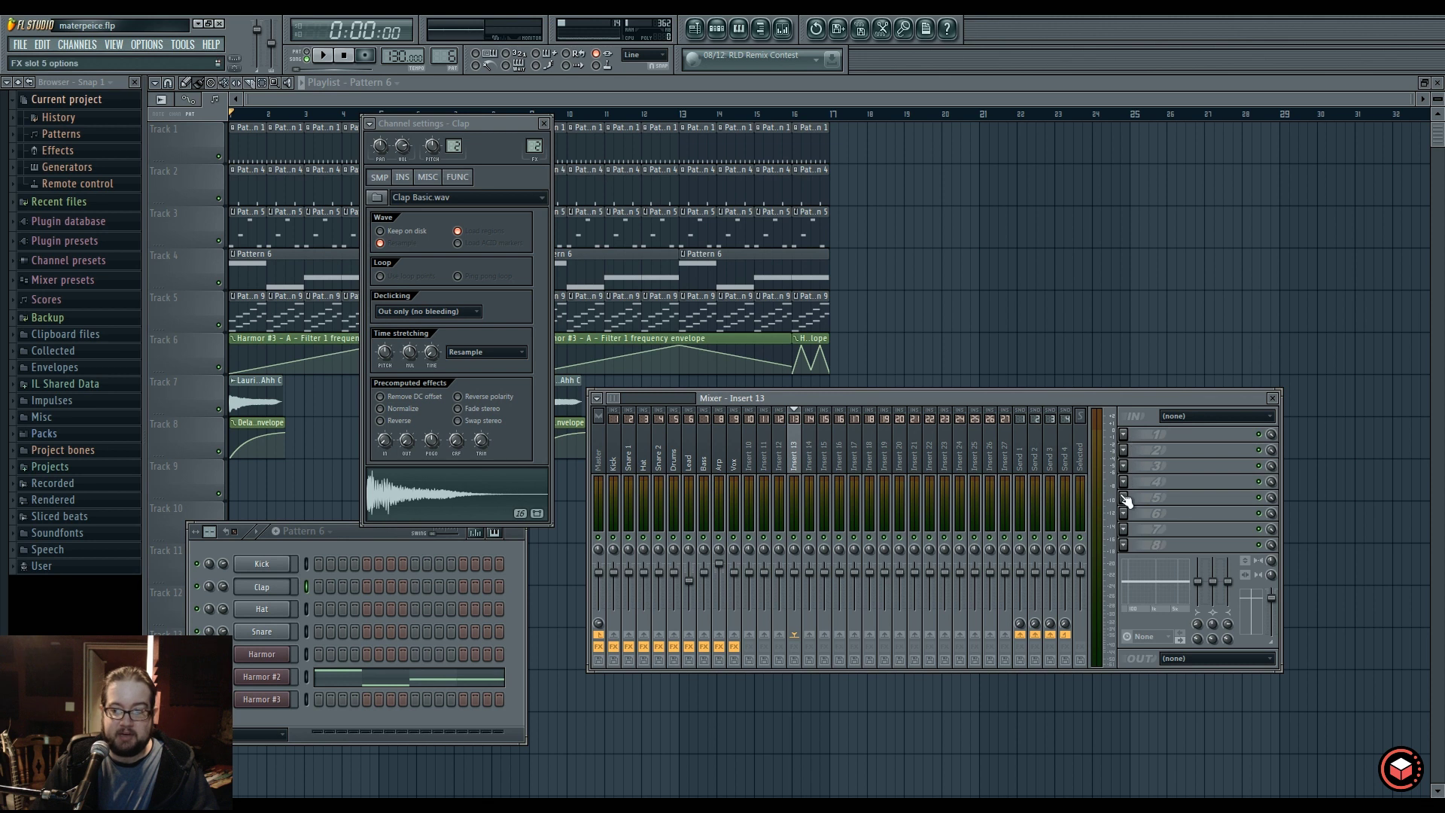
left_click(1123, 435)
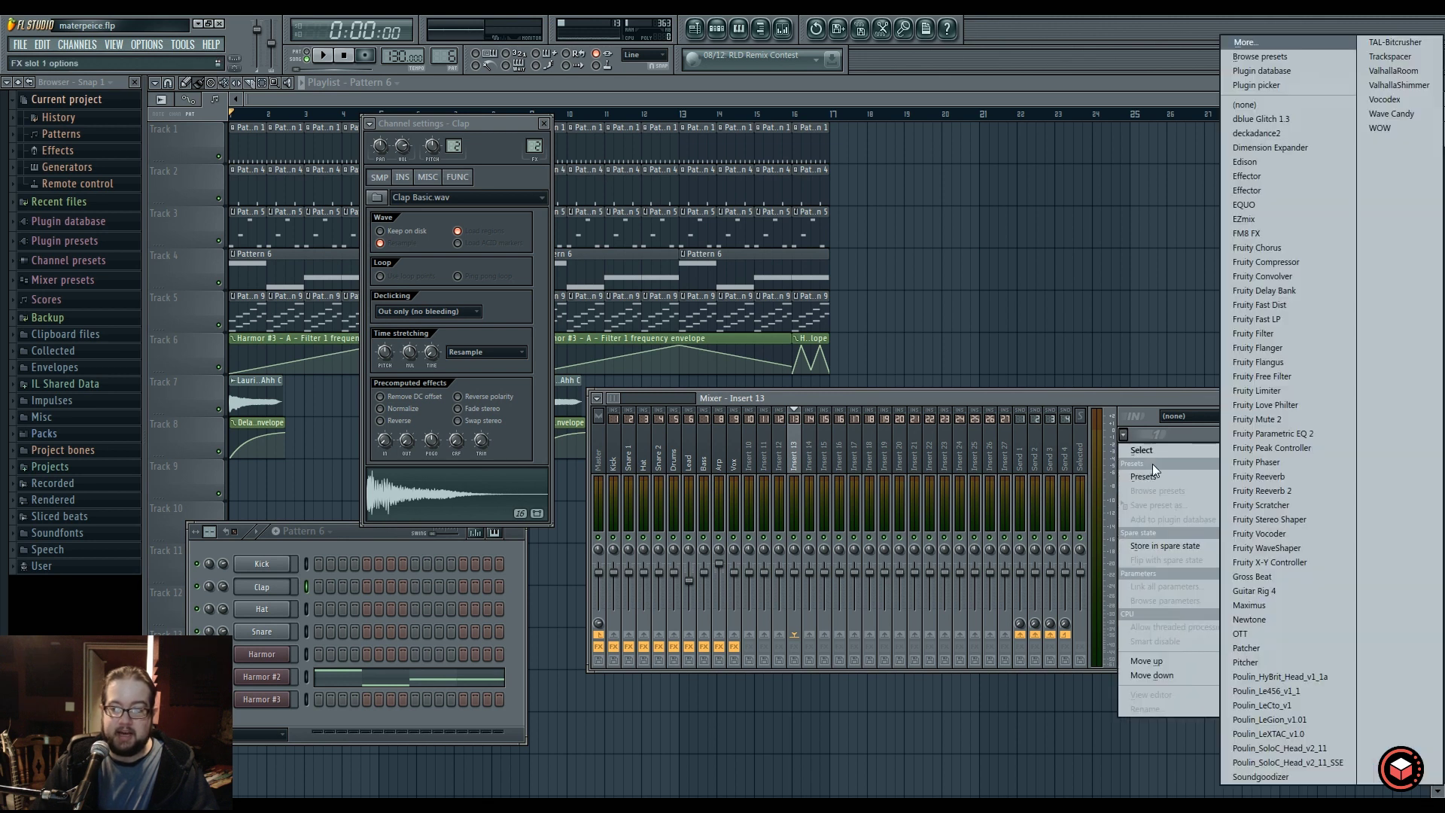
mouse_move(1170, 480)
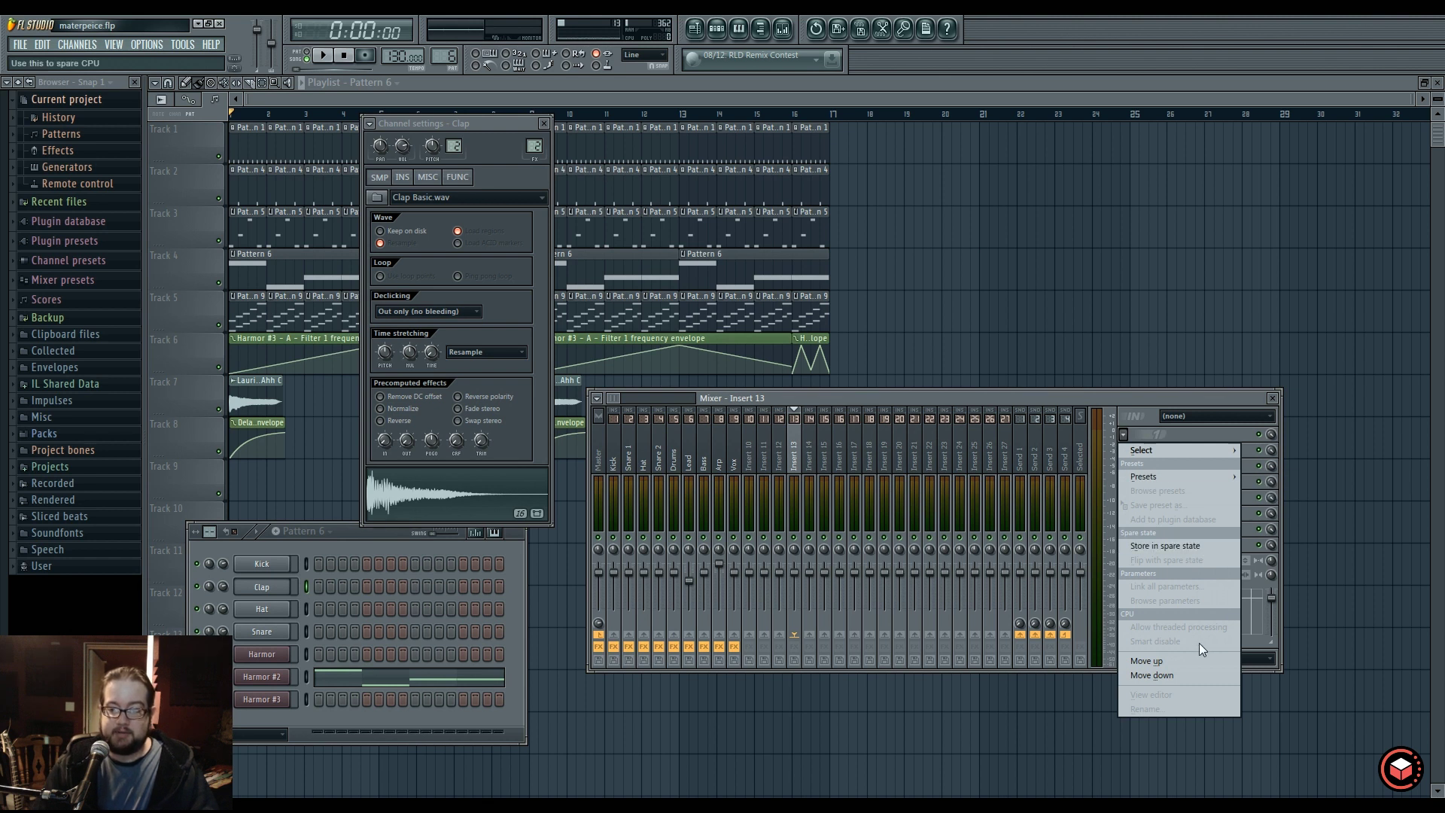
left_click(1143, 445)
Move Snare 2's Fruity Parametric EQ 2 down and back to slot 1, then open Insert 15's effects.
left_click(663, 452)
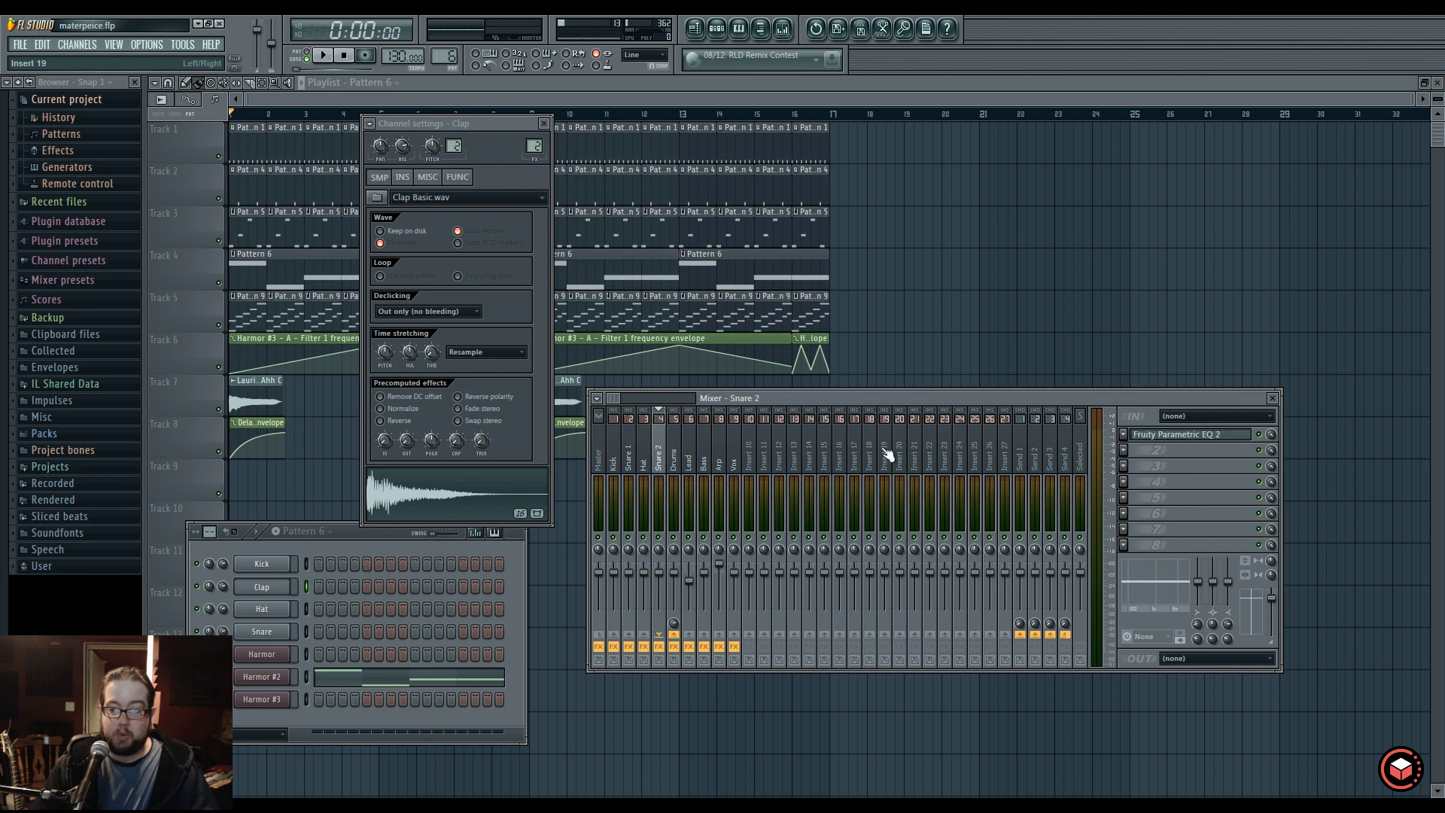
left_click_drag(1143, 456, 1176, 435)
left_click(1125, 435)
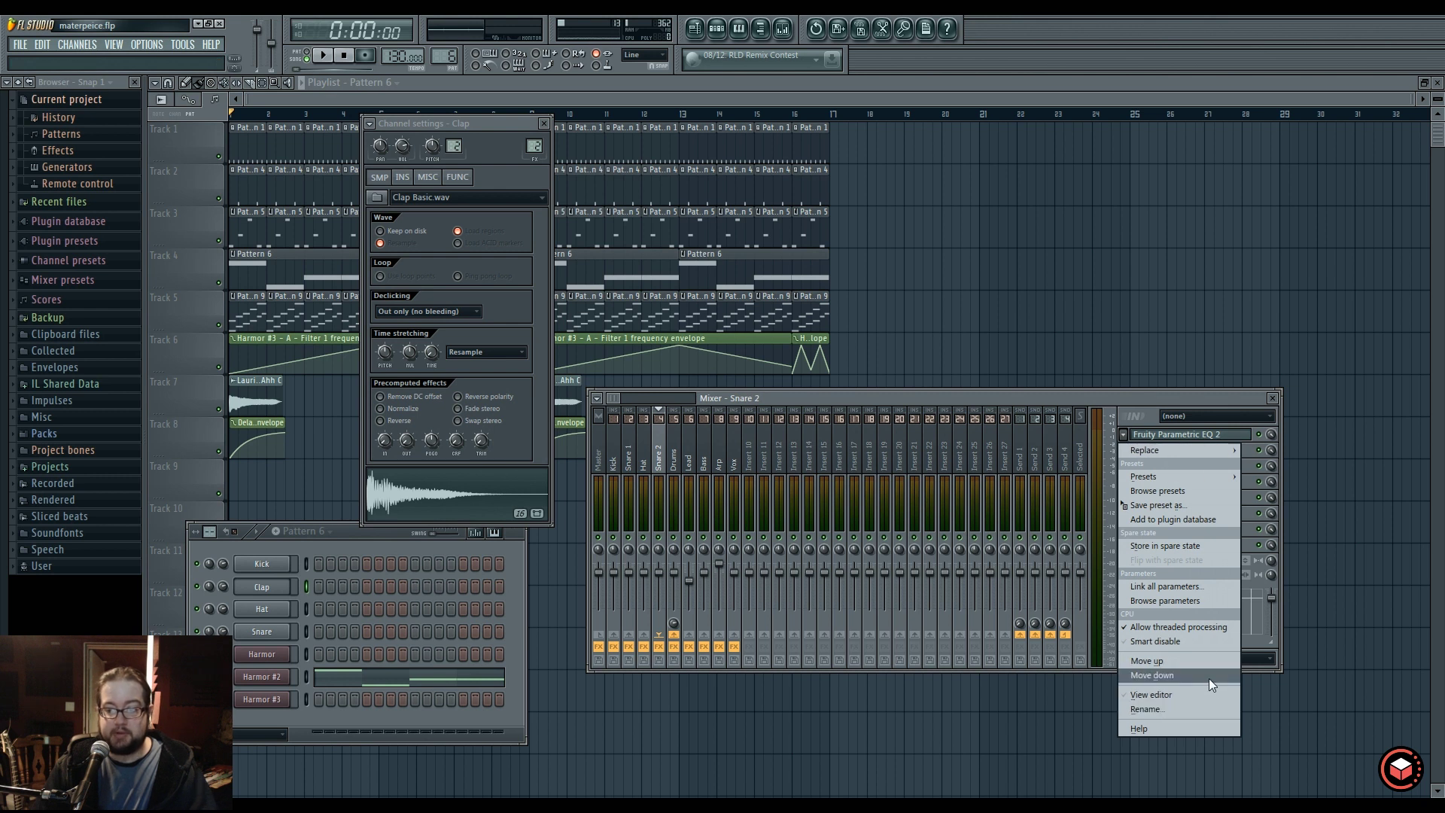
left_click(788, 421)
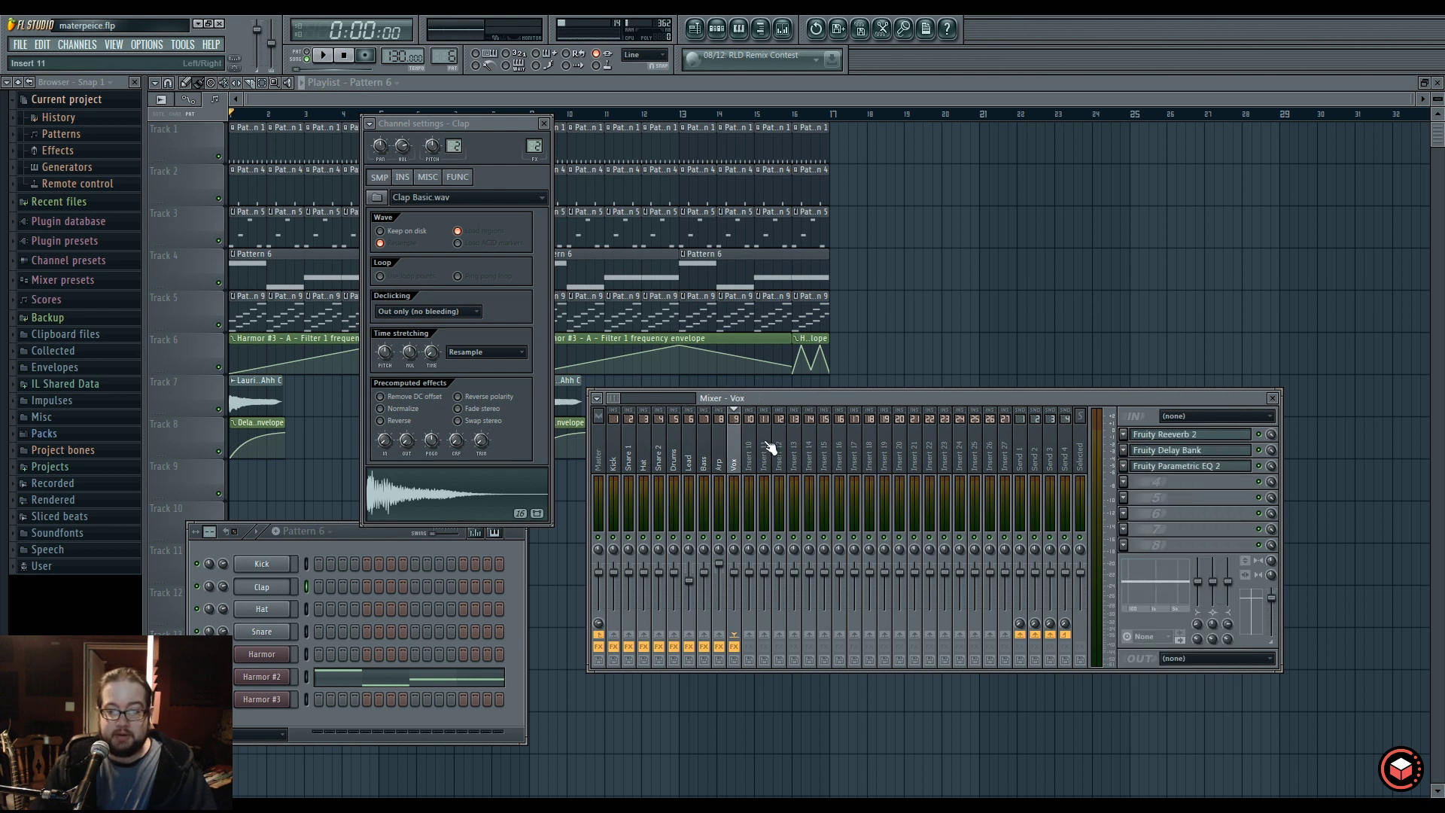
left_click(768, 448)
left_click(824, 448)
left_click(1123, 435)
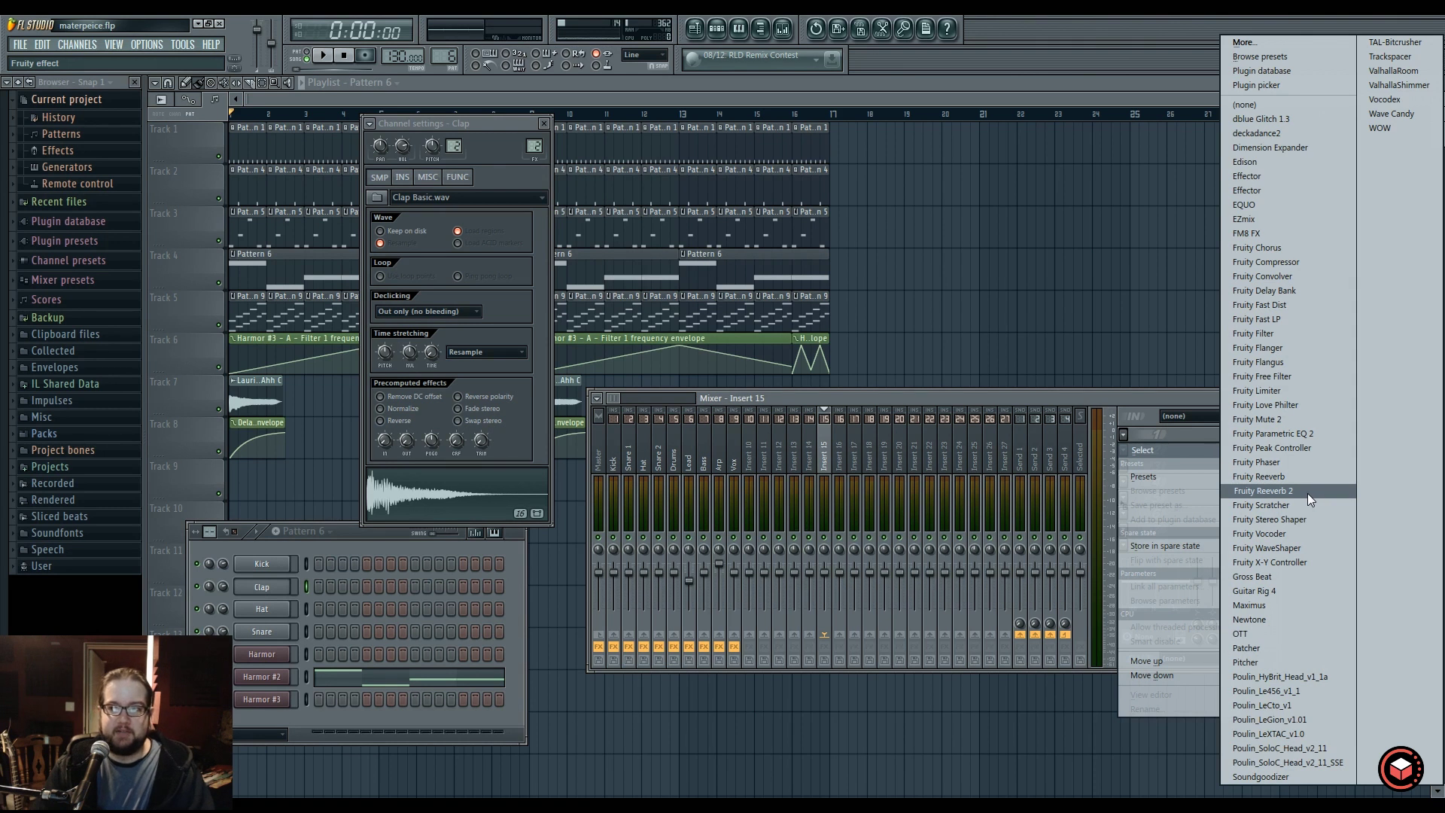
After browsing the full effect plugin list, load Fruity Chorus into Insert 15's first slot.
left_click(1249, 43)
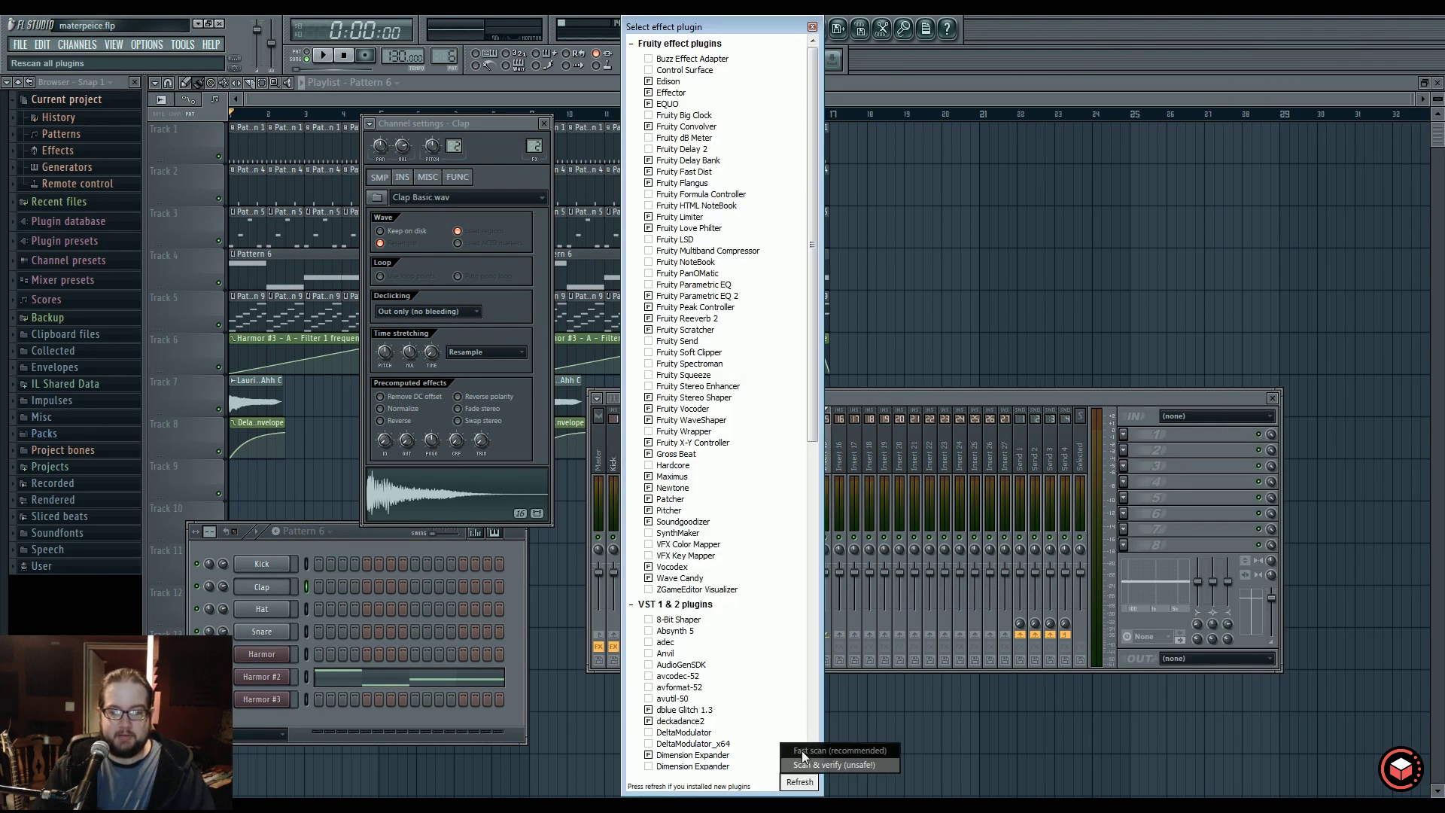
left_click_drag(812, 316, 833, 612)
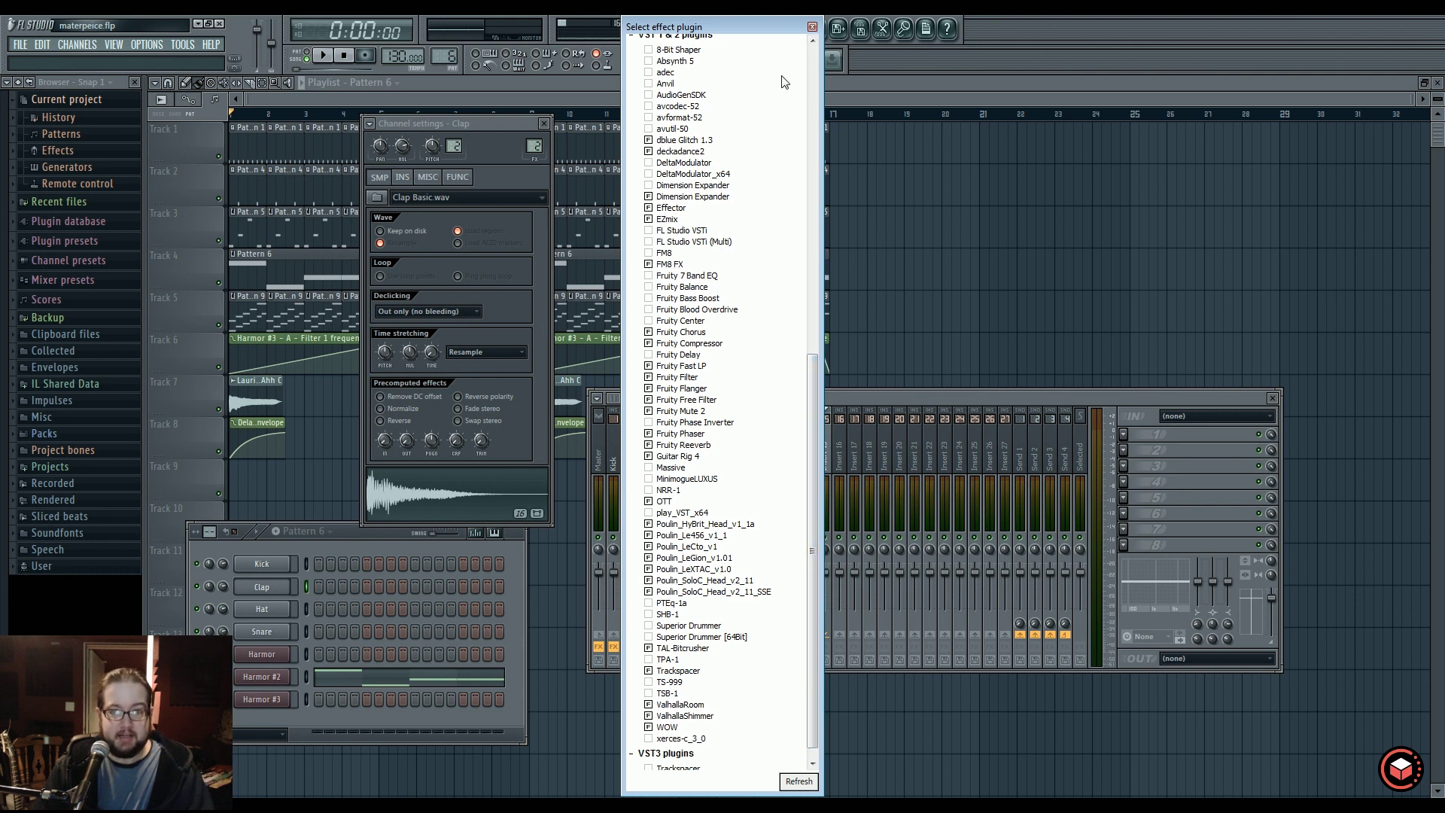
left_click(812, 27)
left_click(1123, 435)
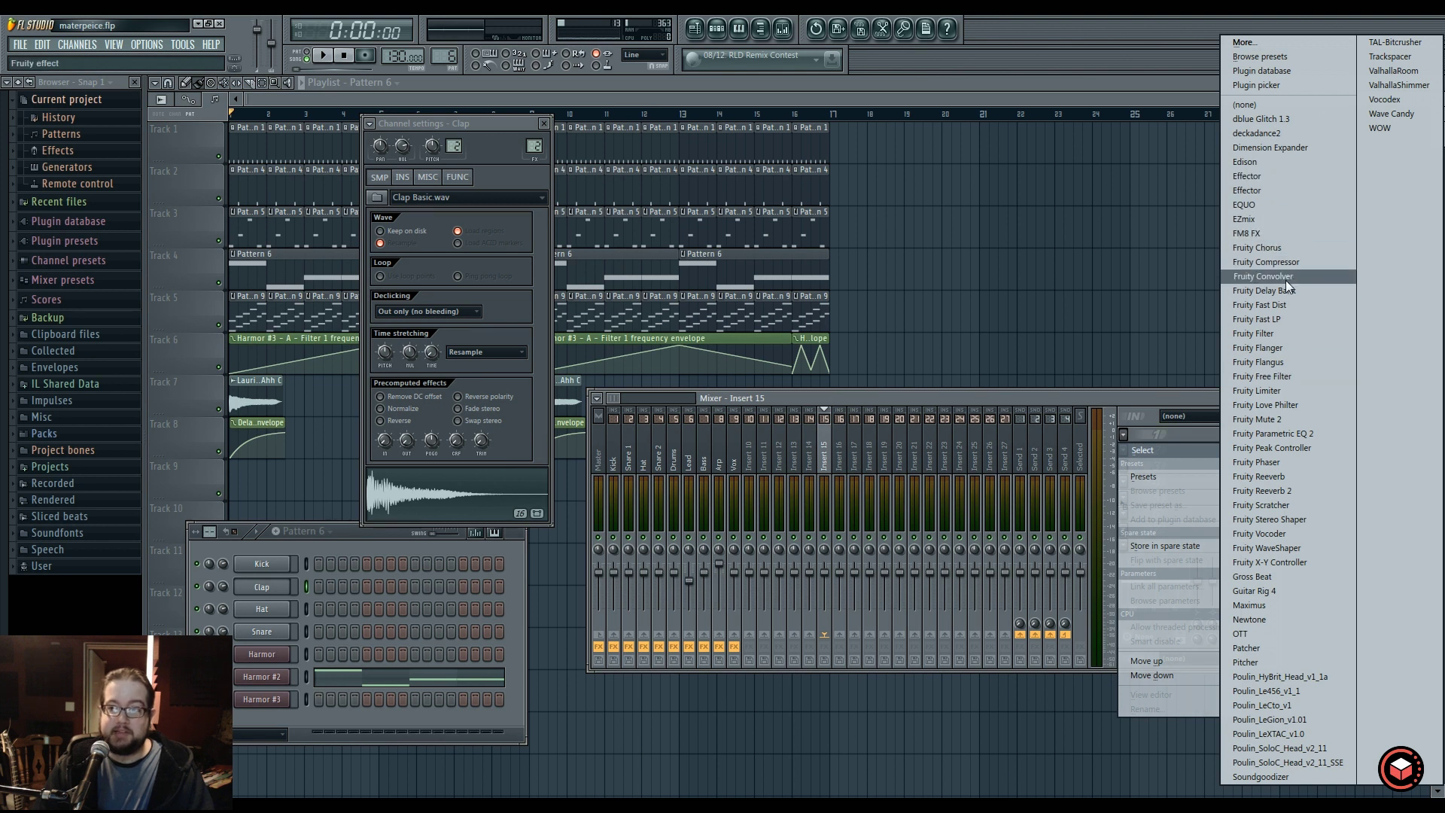
left_click(1279, 247)
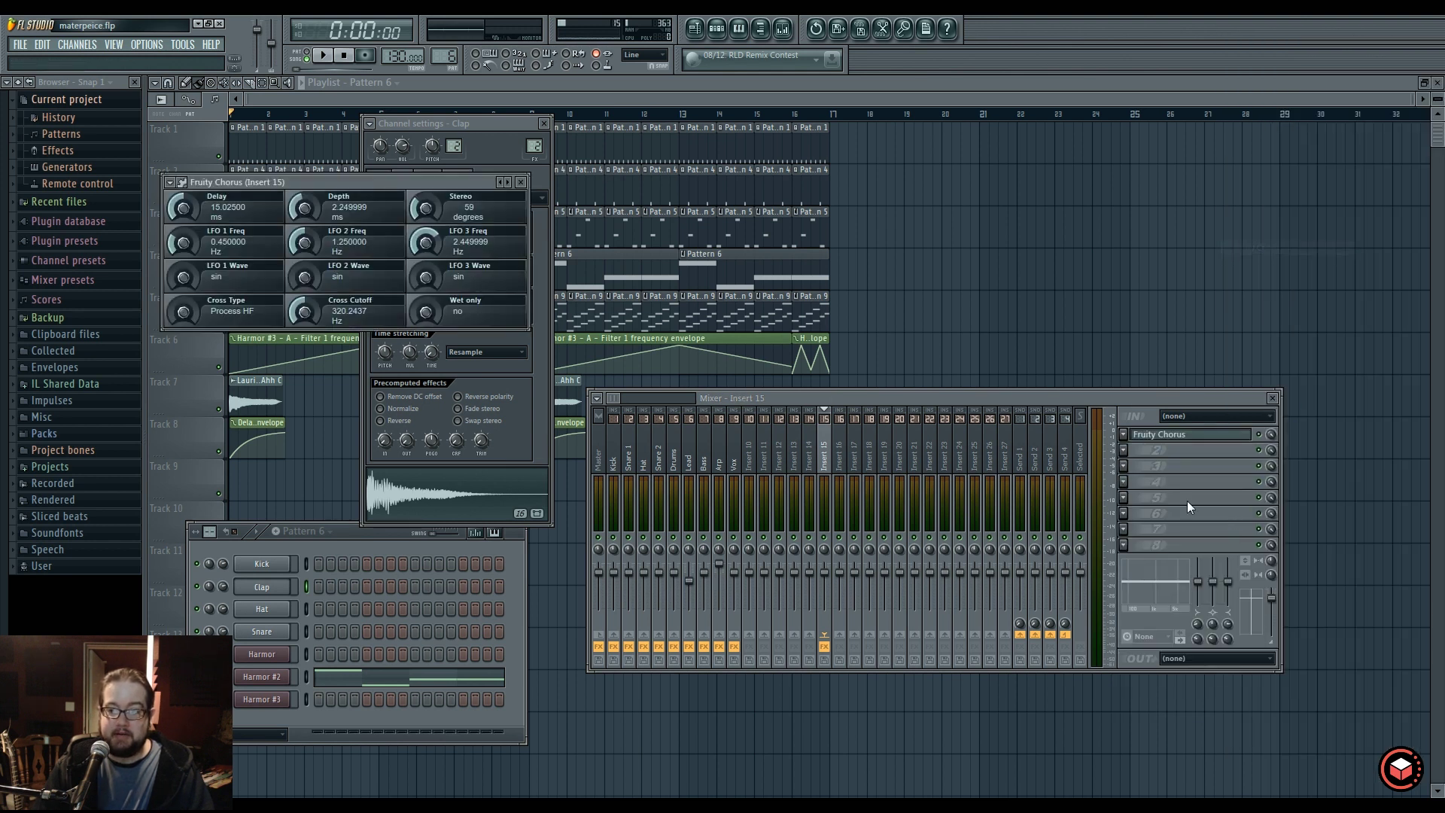
left_click_drag(1151, 398, 1149, 358)
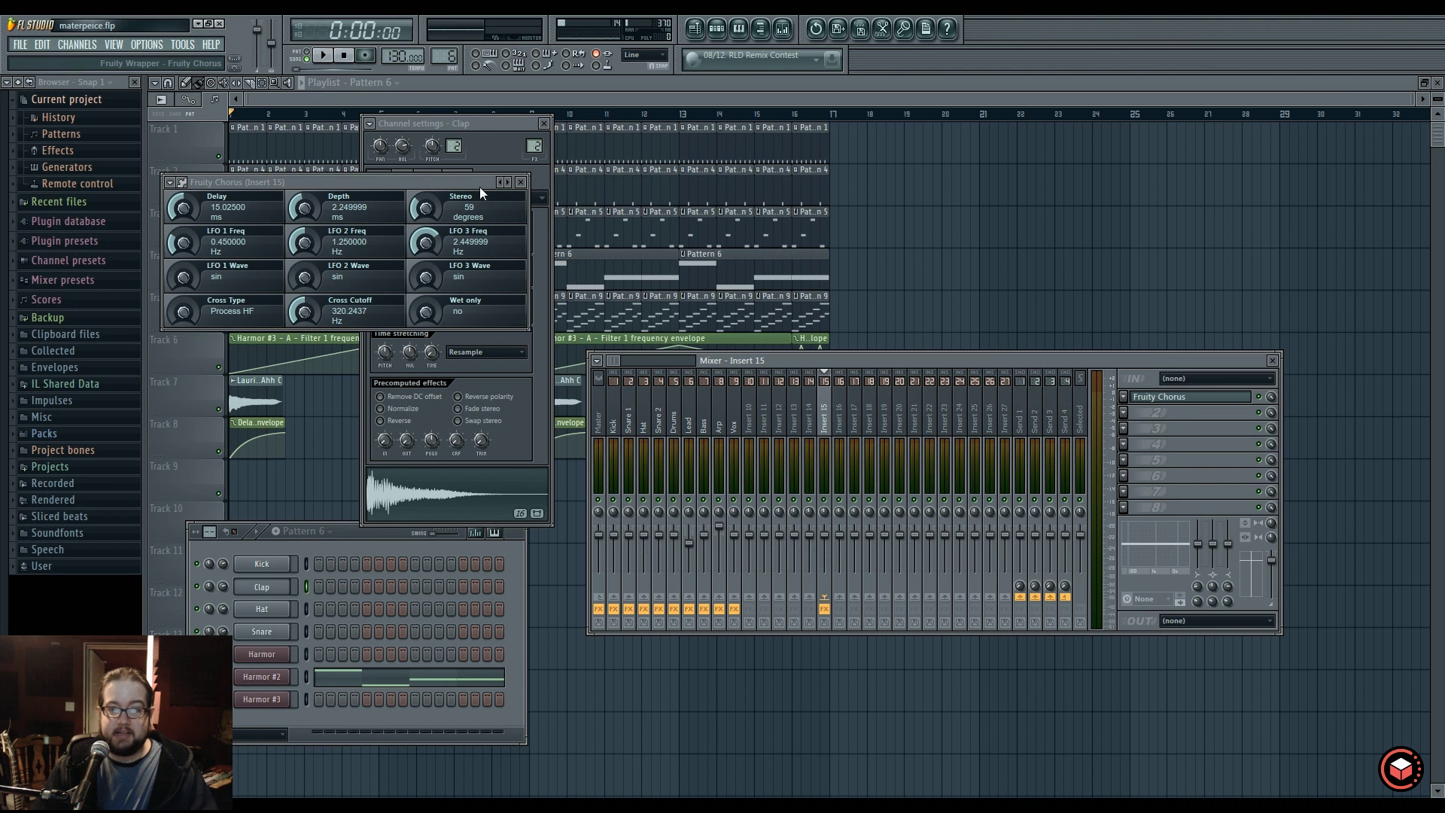
Move the Fruity Chorus window aside, then cut Insert 15's low shelf and restore it to flat.
left_click_drag(490, 196, 1187, 170)
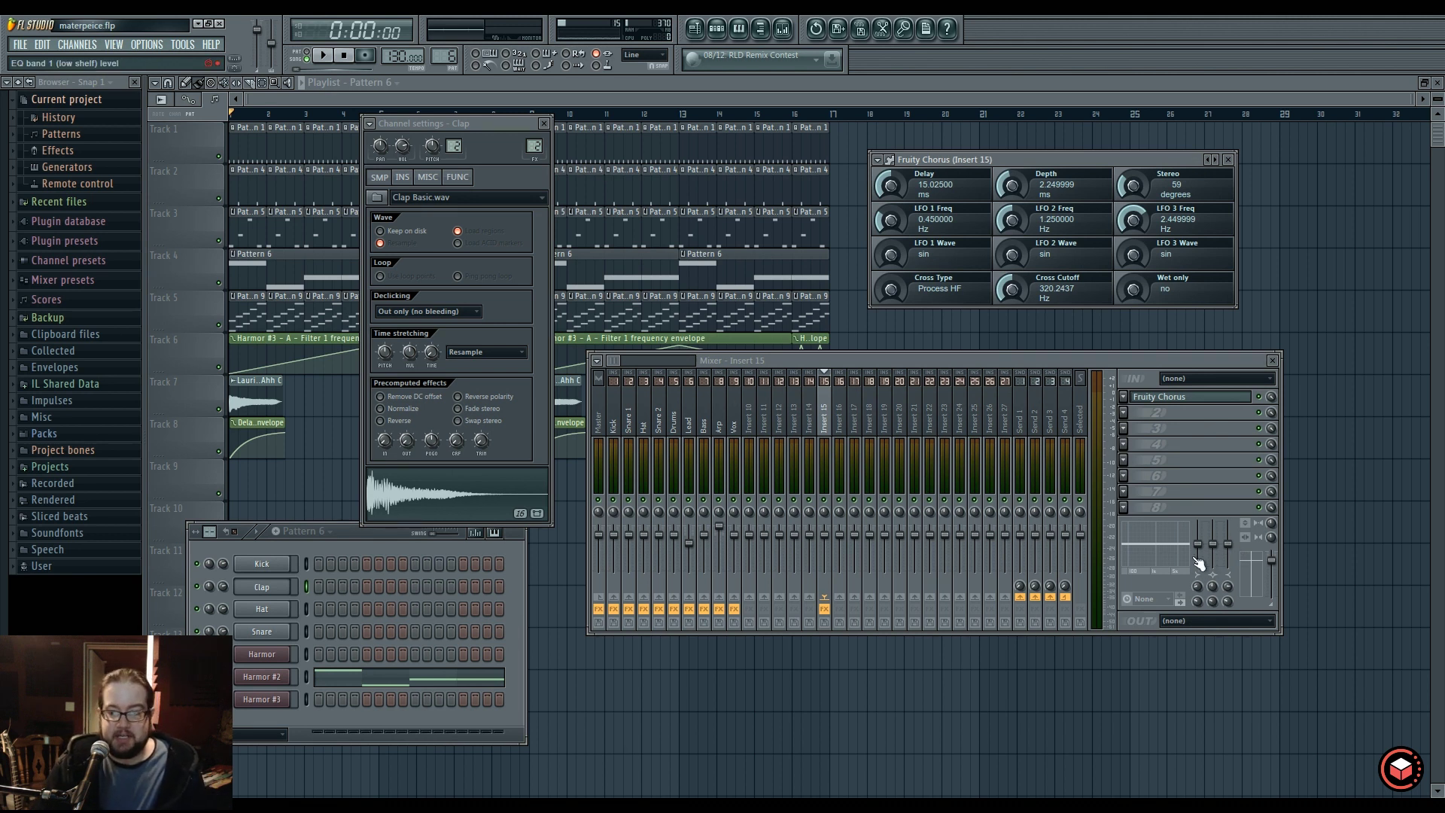
left_click_drag(1202, 553, 1203, 576)
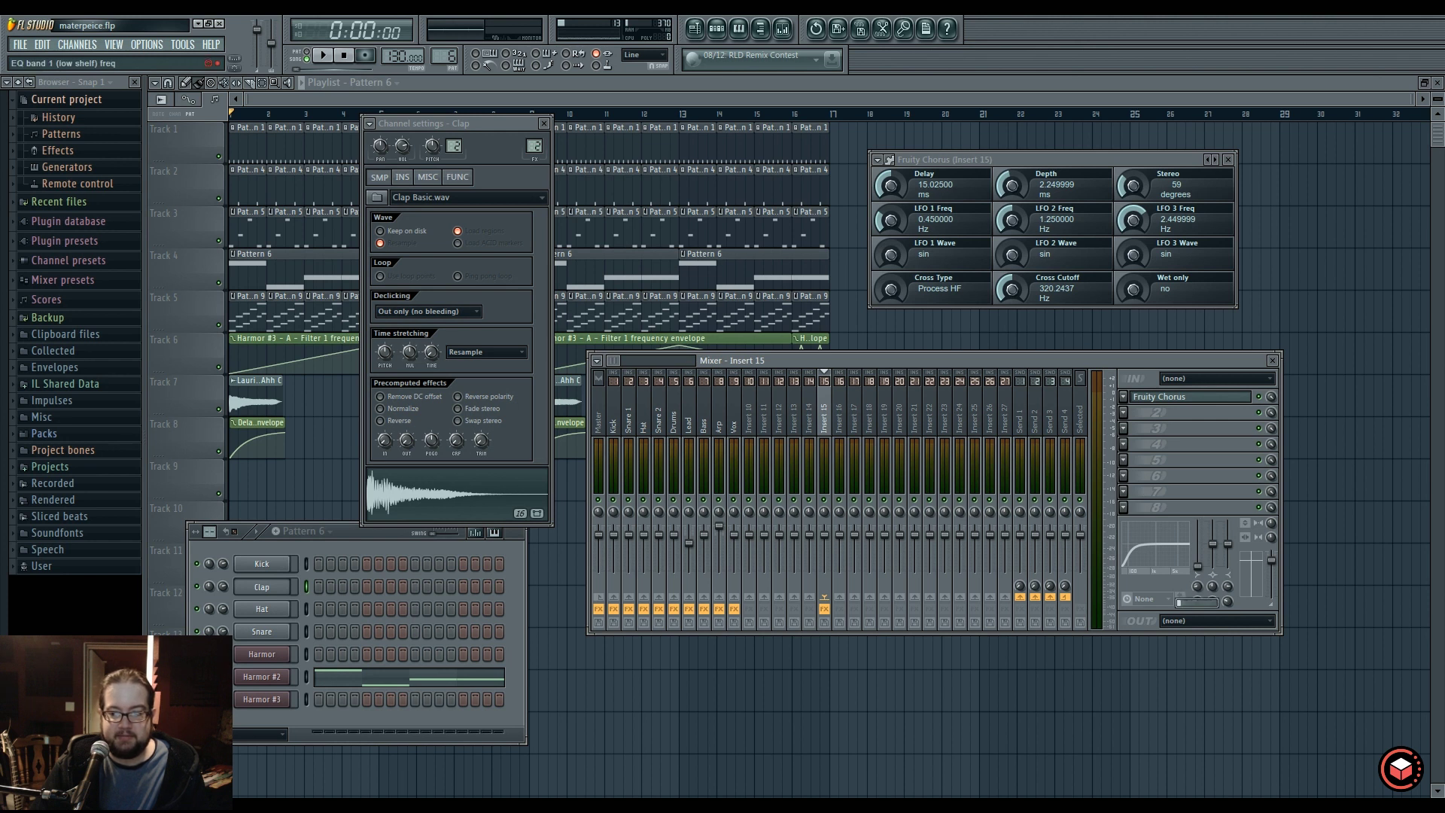
left_click_drag(1204, 567, 1207, 544)
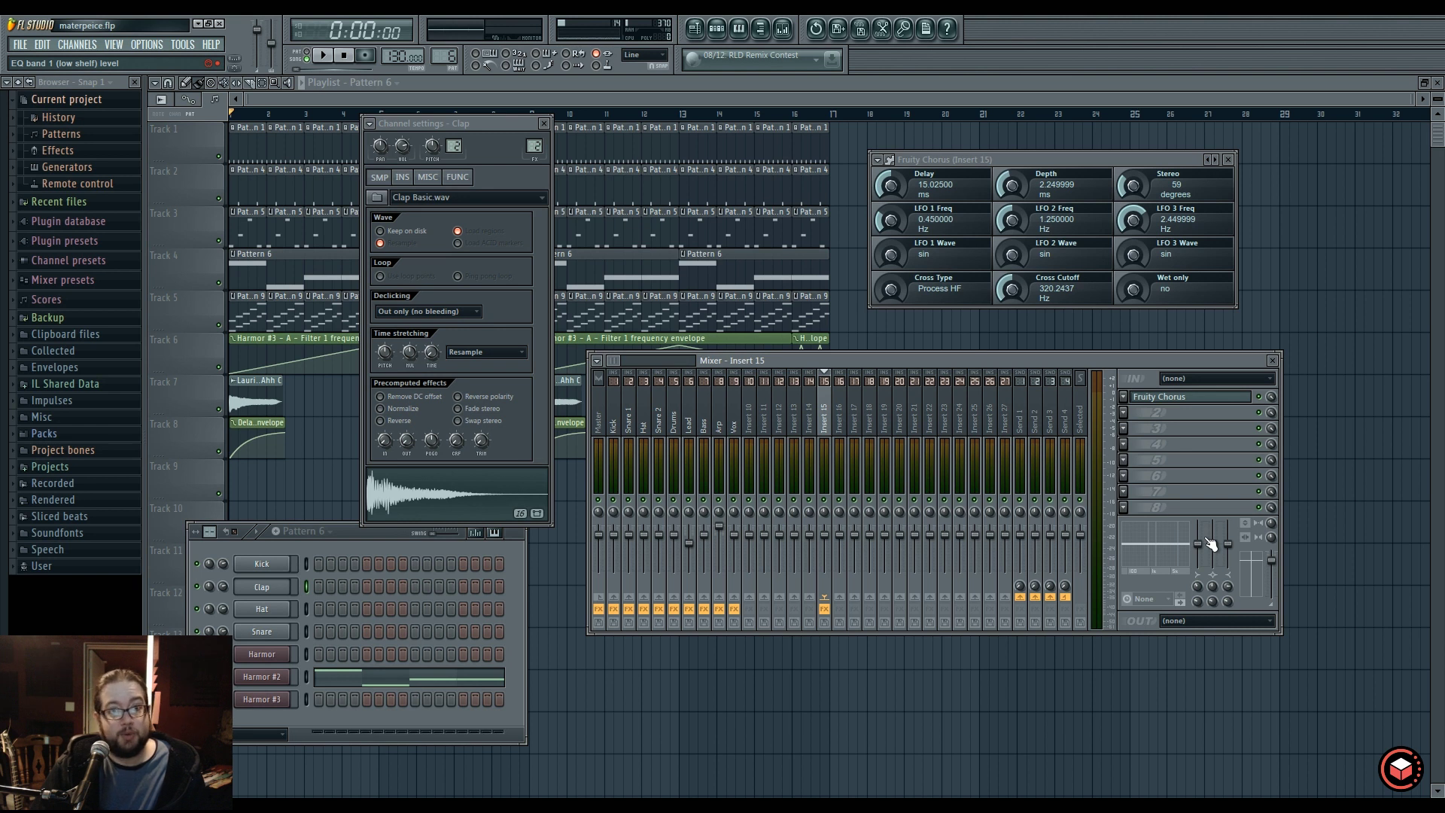
Inspect the Kick track's Fruity Parametric EQ 2 during playback, then return to Insert 15.
left_click(613, 422)
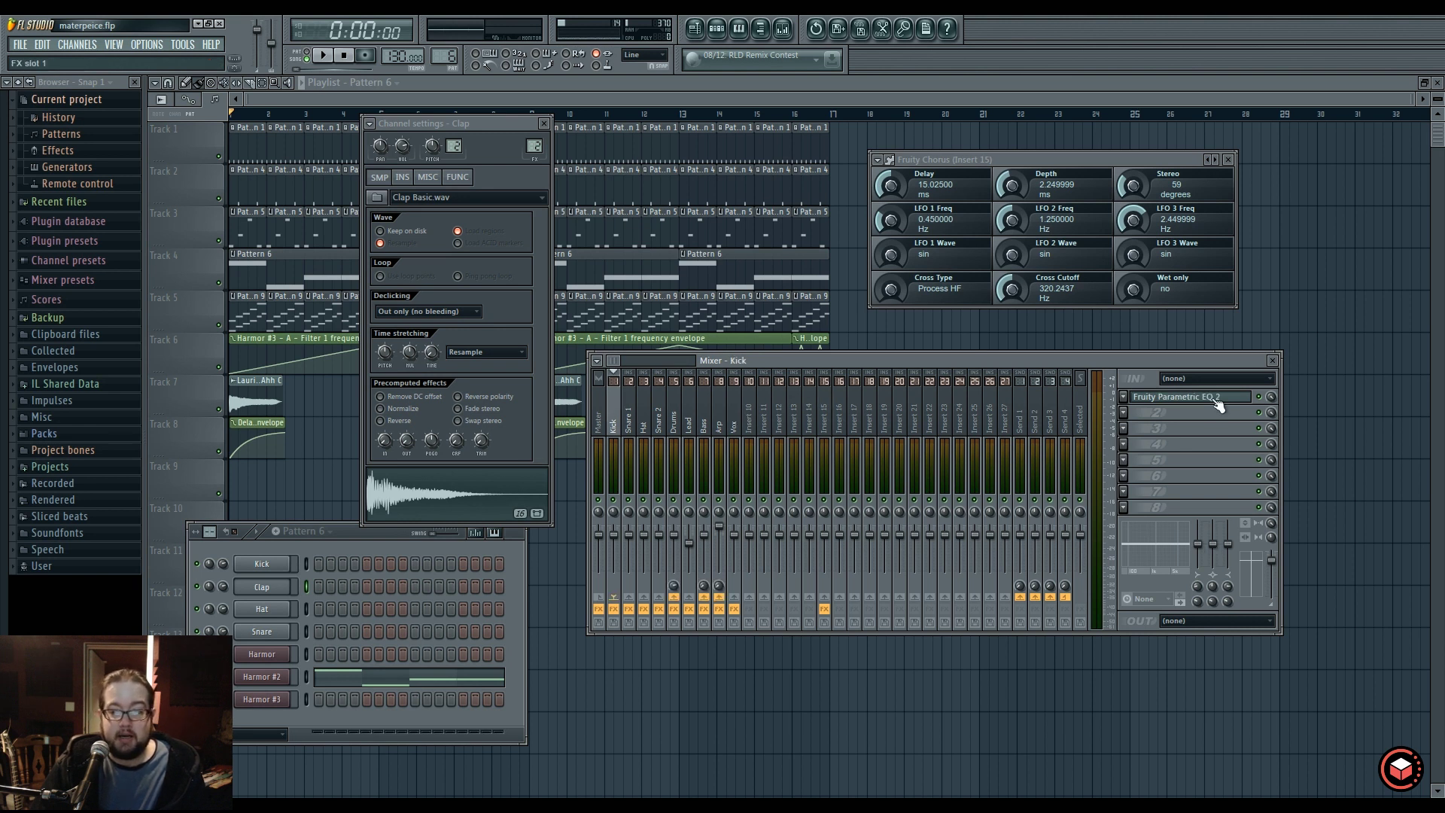
left_click(1204, 397)
key("space")
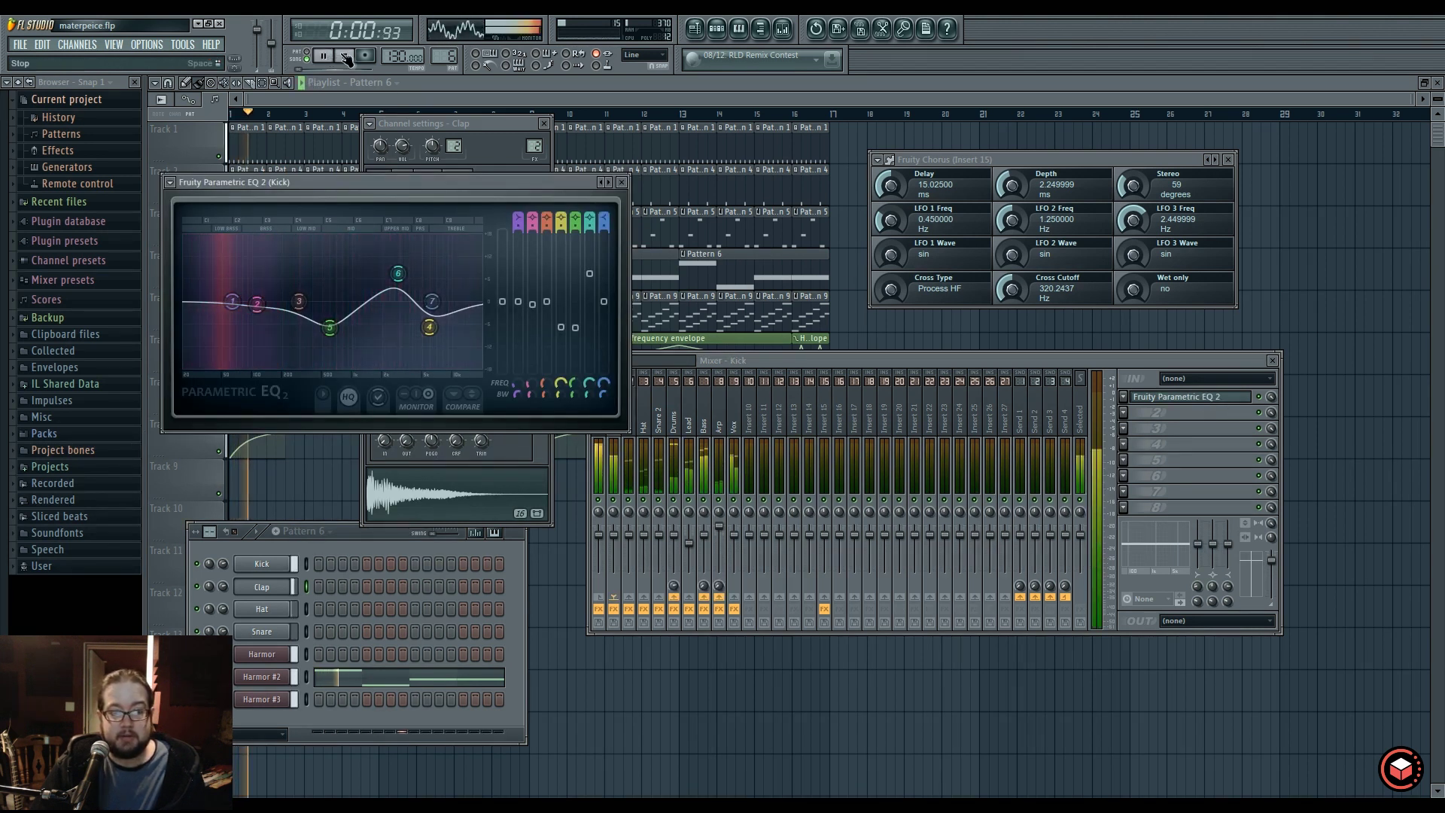
left_click(621, 182)
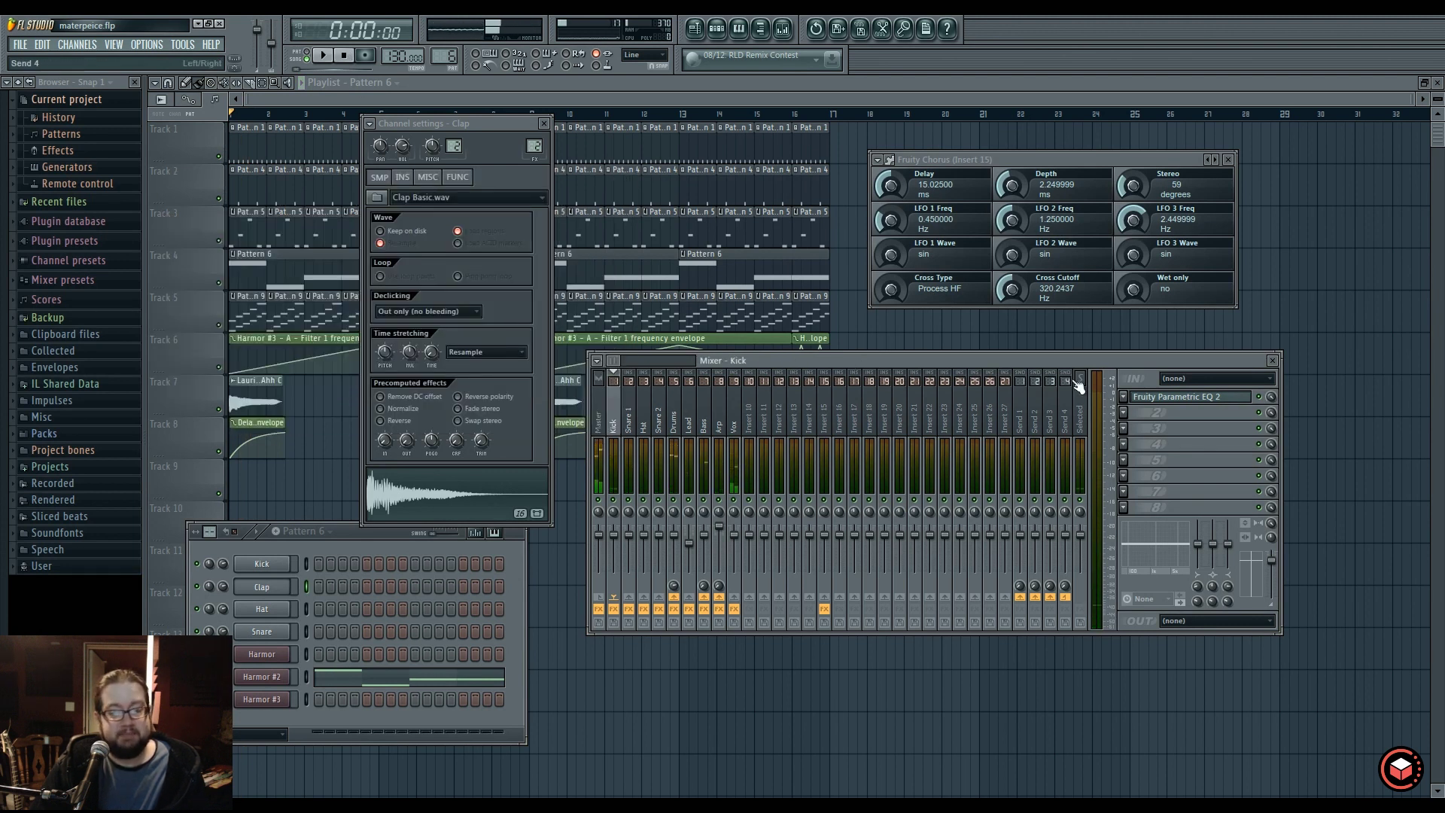
left_click(824, 421)
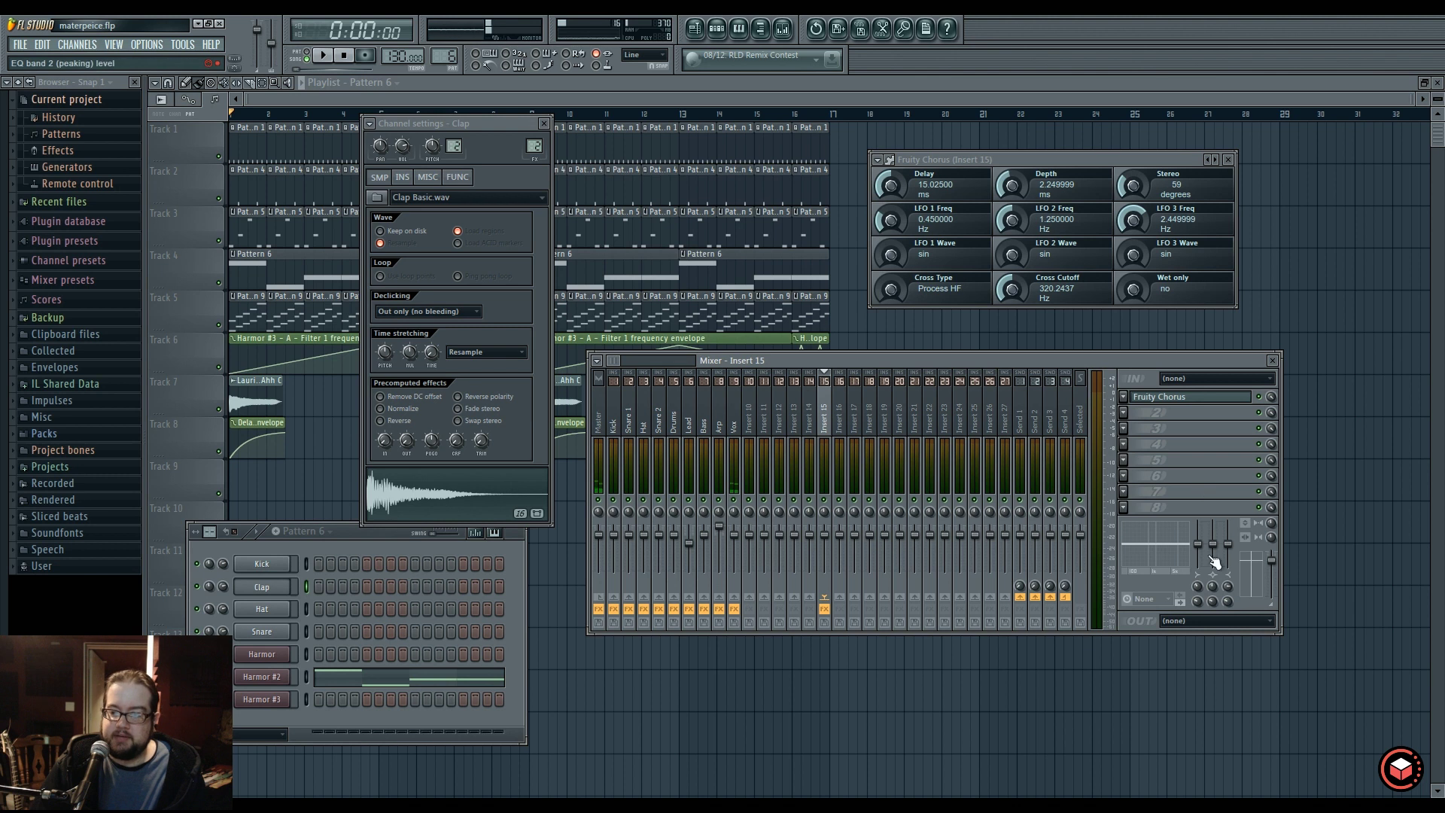
Lower Insert 15's volume, reset stereo separation, disable polarity reversal, and cut the middle band to -11.4 dB.
mouse_move(1270, 559)
left_mouse_down()
mouse_move(1272, 572)
mouse_move(1271, 559)
mouse_move(1211, 569)
mouse_move(1231, 572)
mouse_move(1228, 543)
mouse_move(1272, 561)
left_mouse_up()
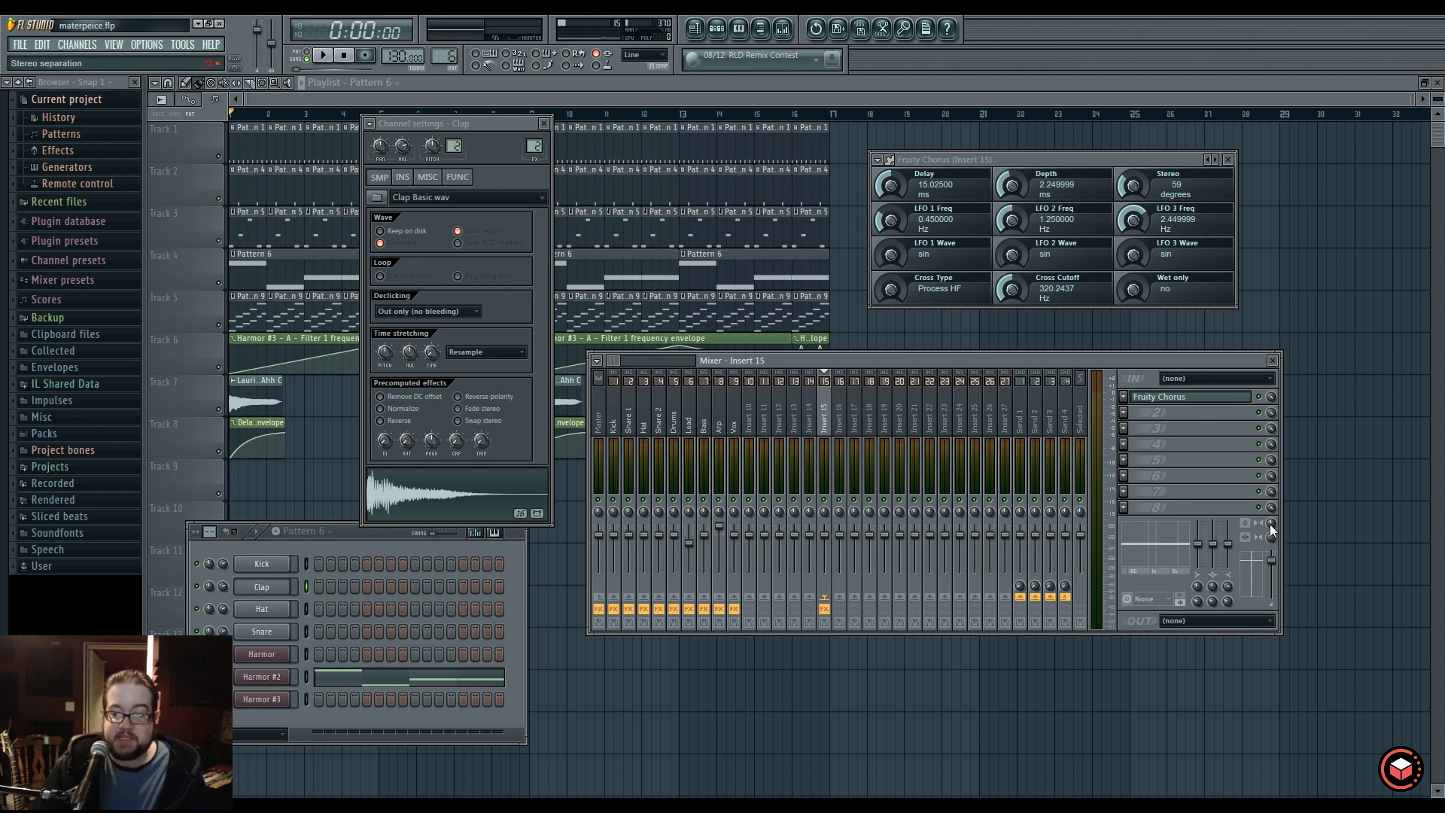
left_click_drag(1272, 537, 1272, 530)
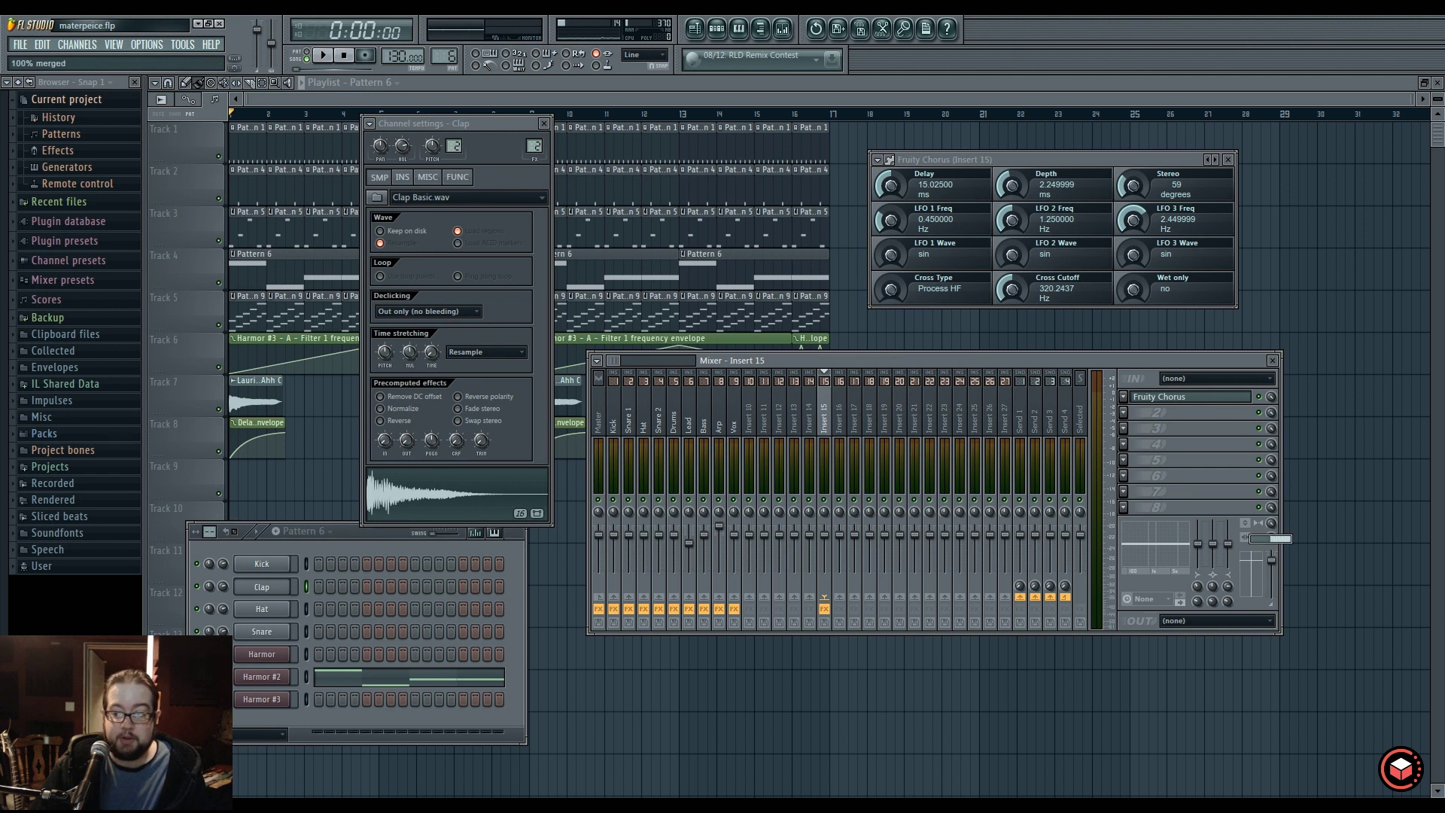
left_click(1272, 522)
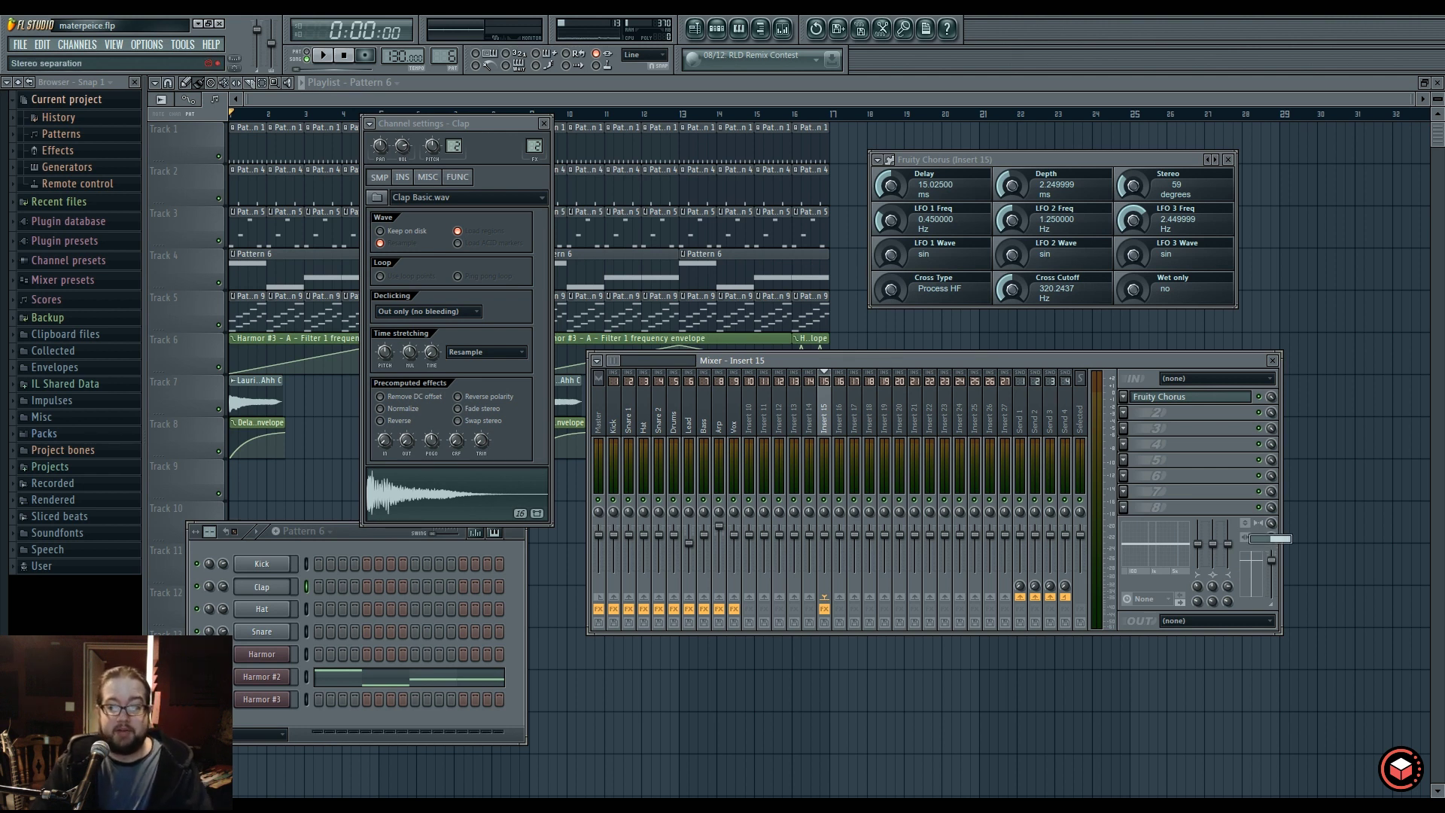
left_click(1272, 523)
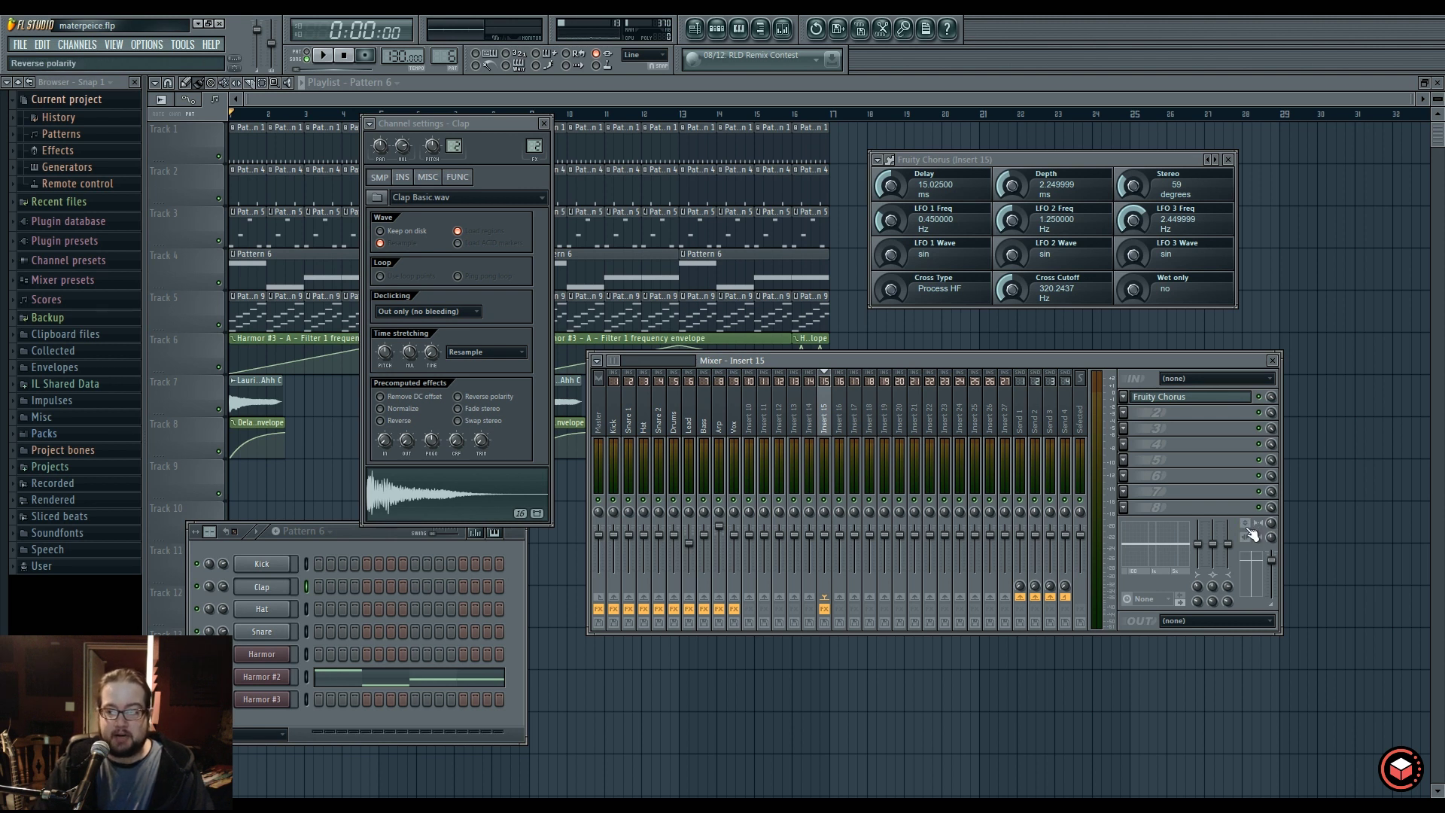
left_click(1250, 524)
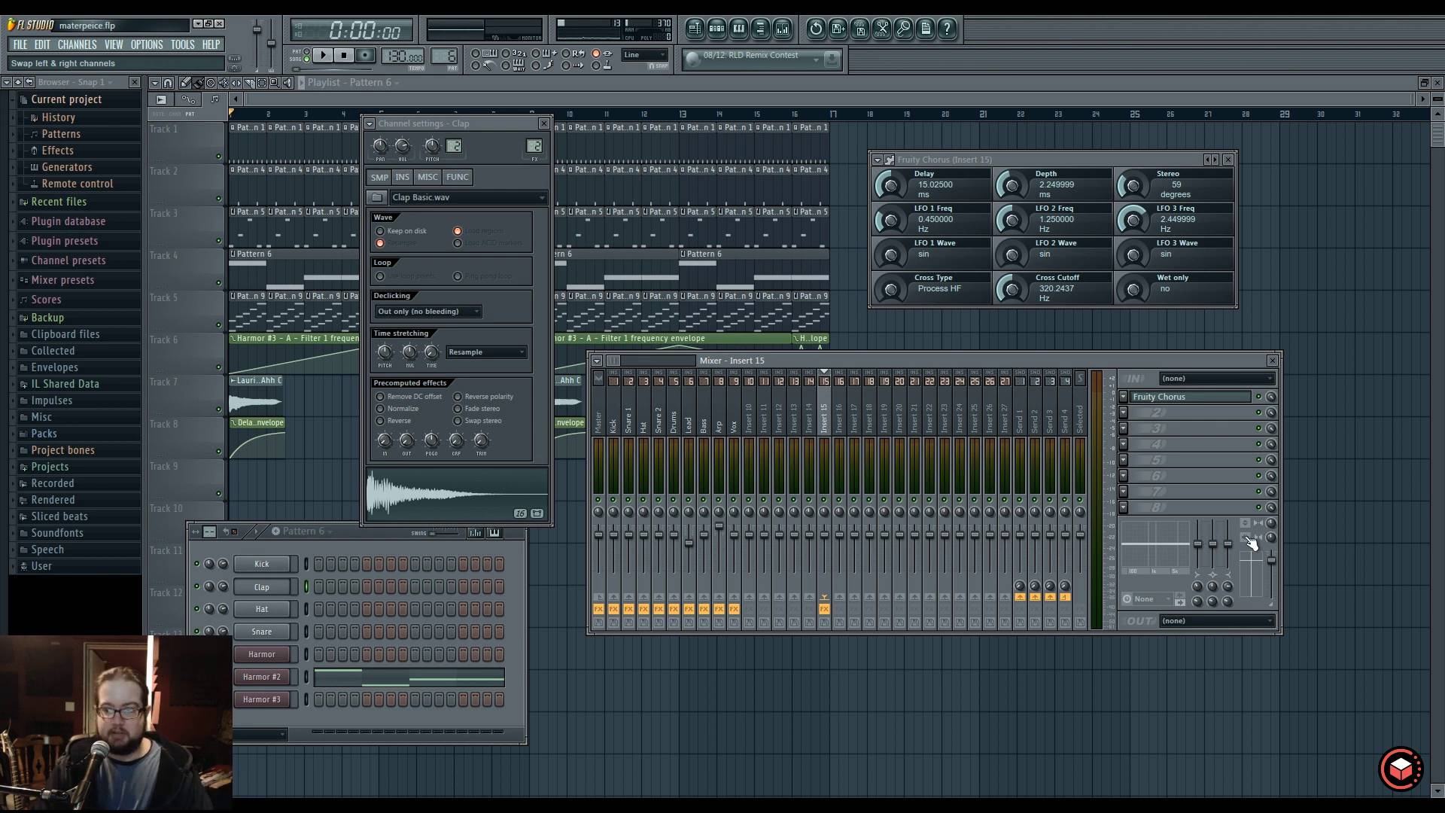
mouse_move(1212, 543)
left_mouse_down()
mouse_move(1213, 598)
mouse_move(1213, 540)
mouse_move(1219, 553)
left_mouse_up()
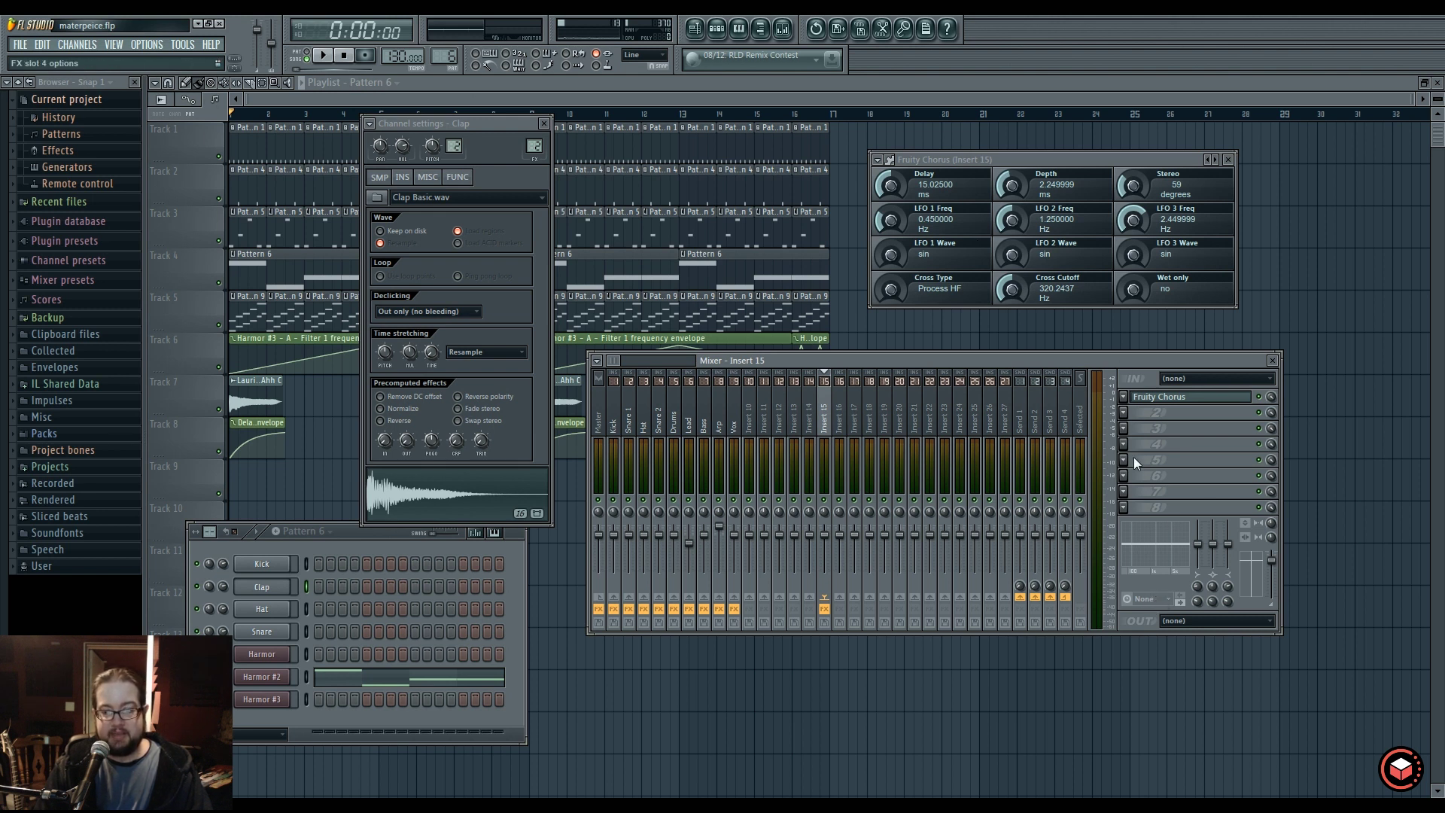
Browse Insert 15's track latency options, including Set from, without choosing anything.
left_click(1169, 600)
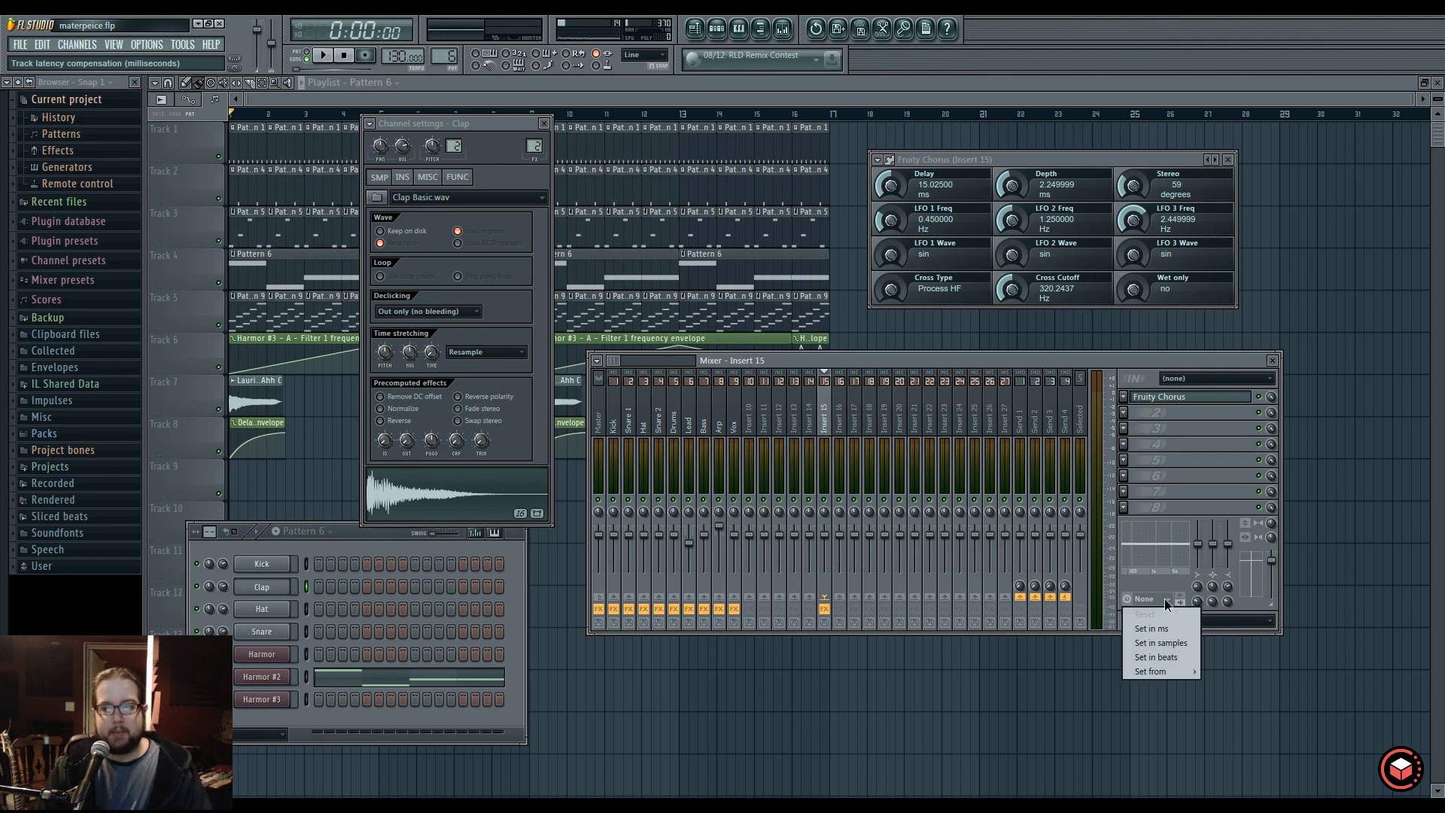
left_click(1156, 591)
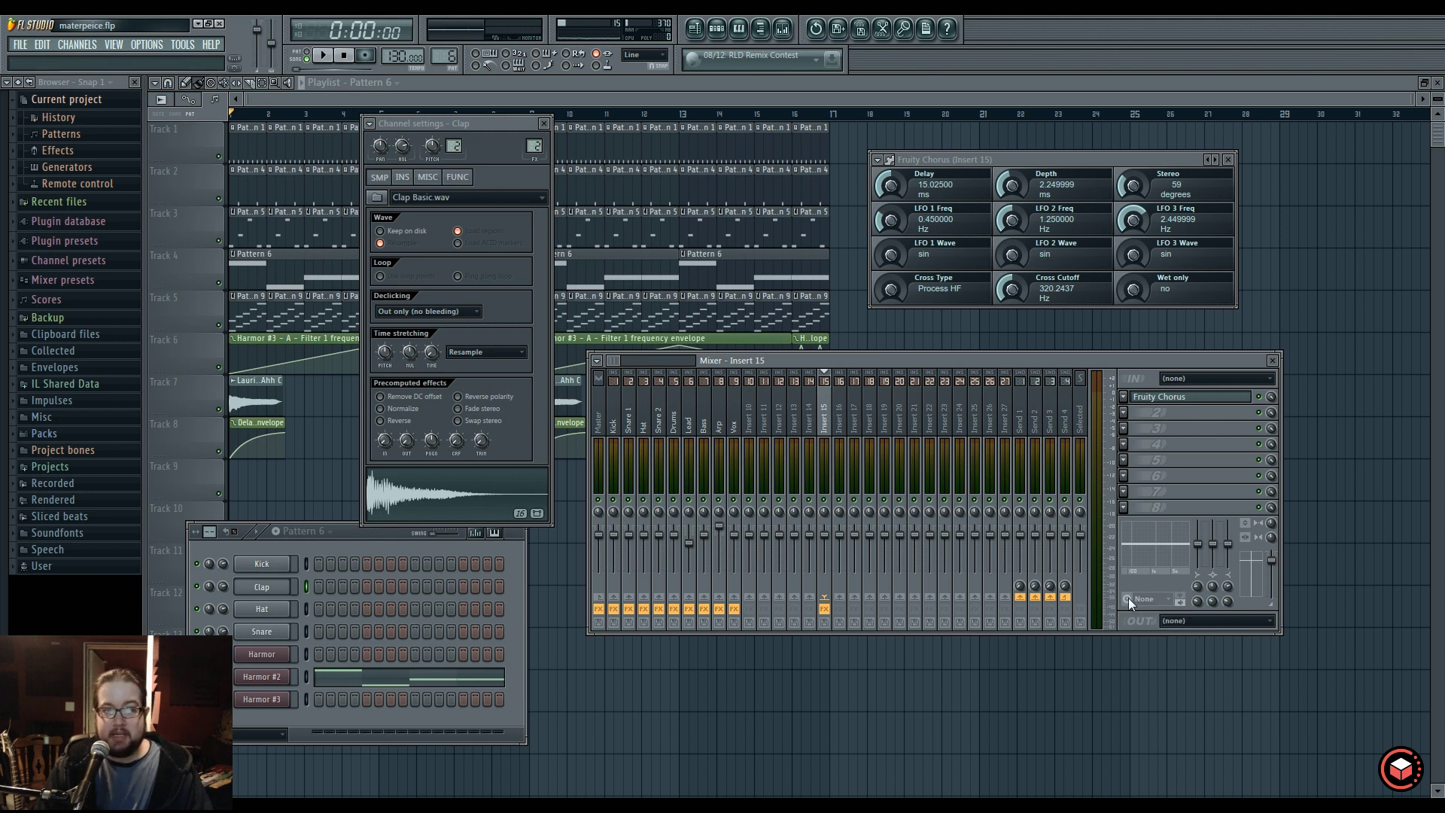
left_click(1164, 599)
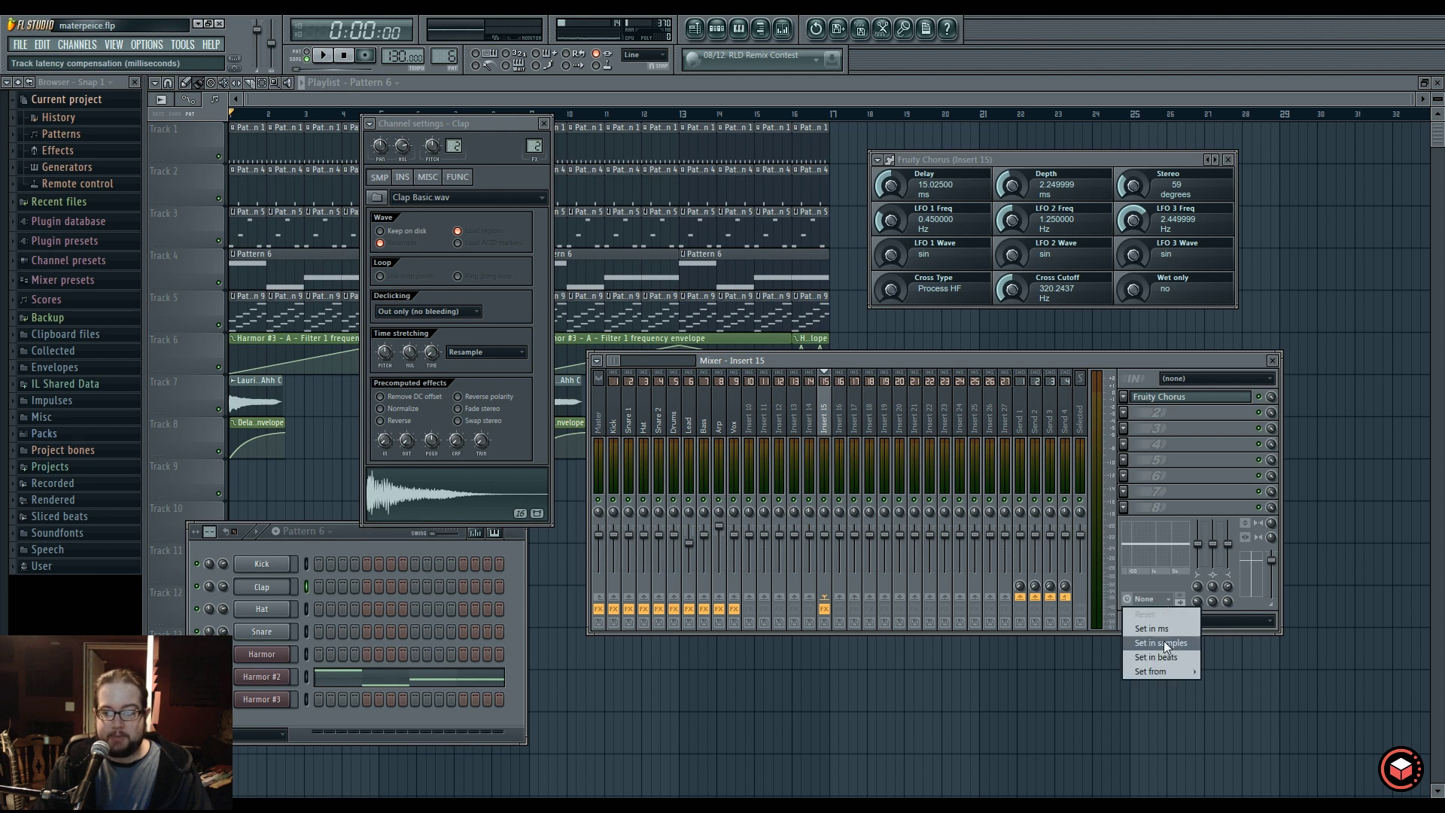
mouse_move(1165, 674)
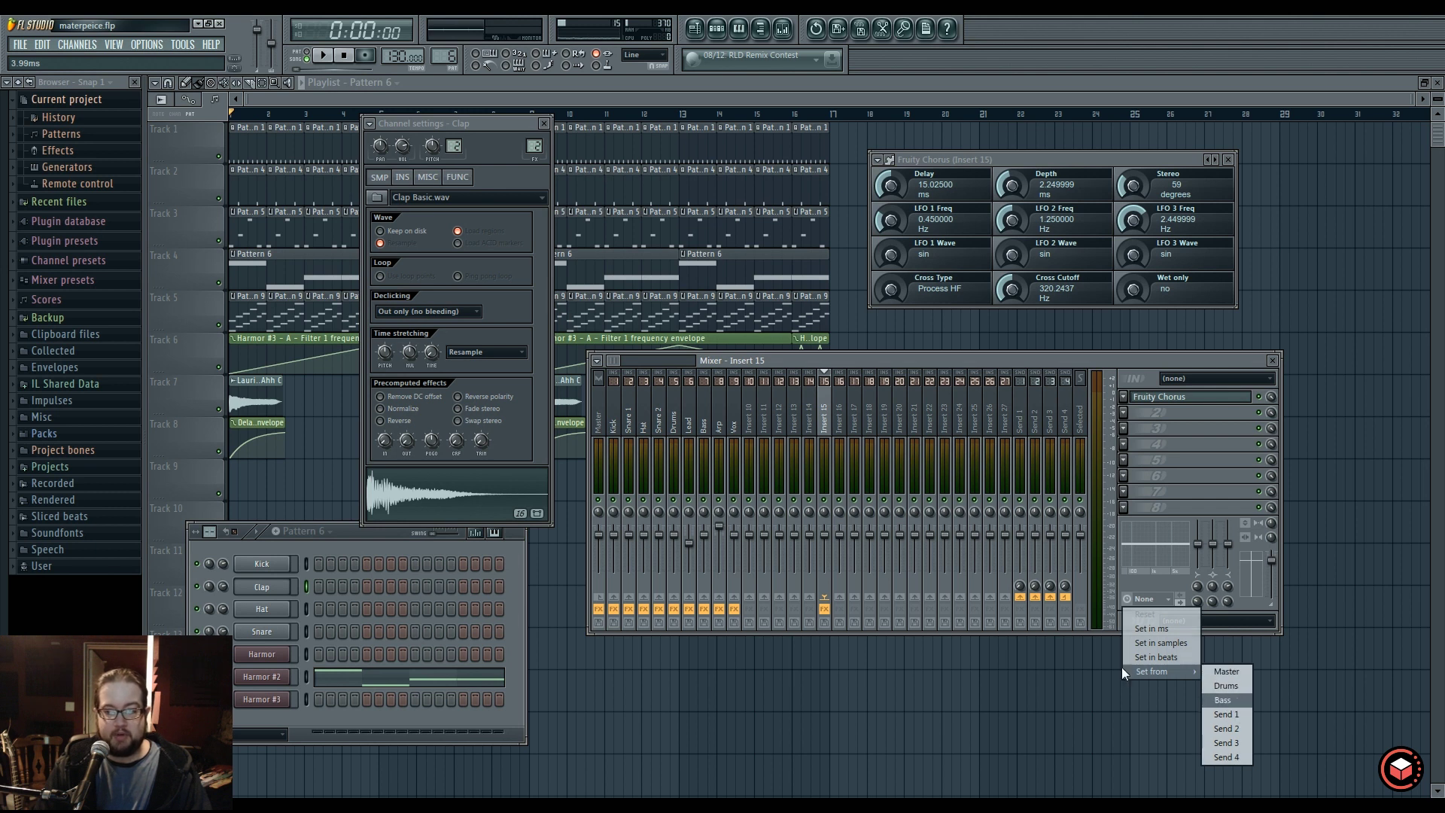
left_click(1239, 690)
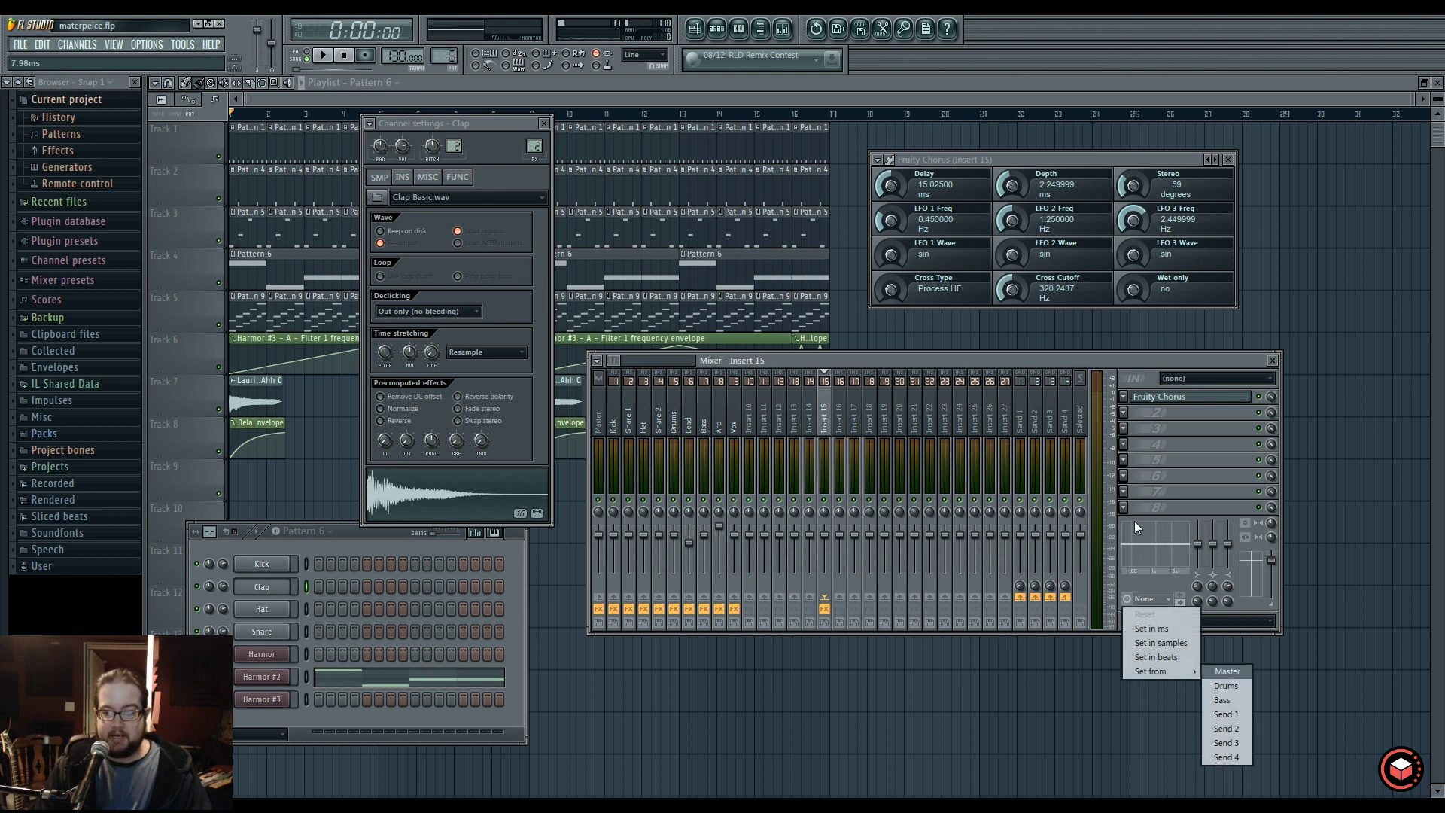
Check the latency options once more, then open the Drums track's Maximus limiter.
left_click(1160, 599)
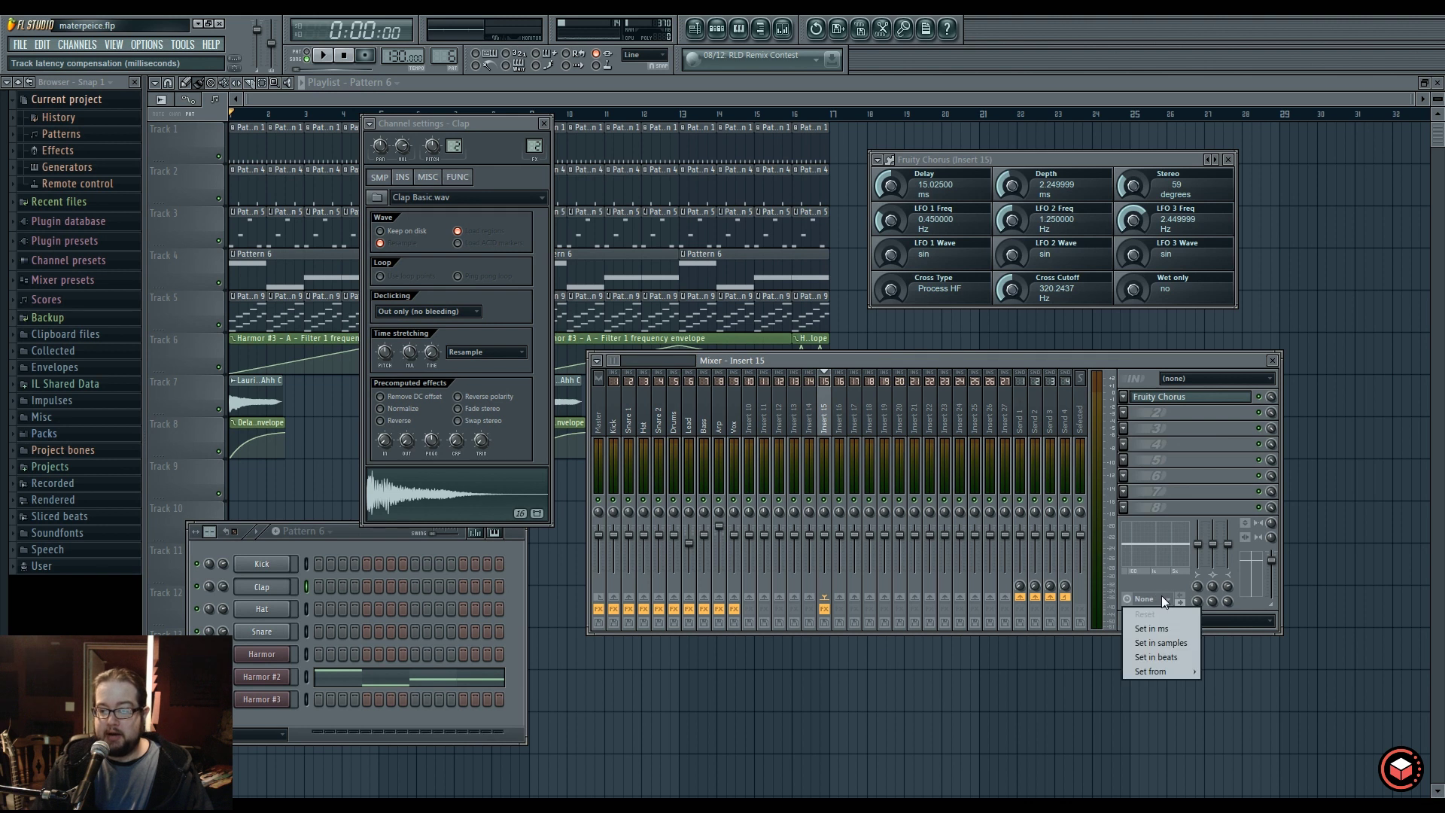
mouse_move(1175, 673)
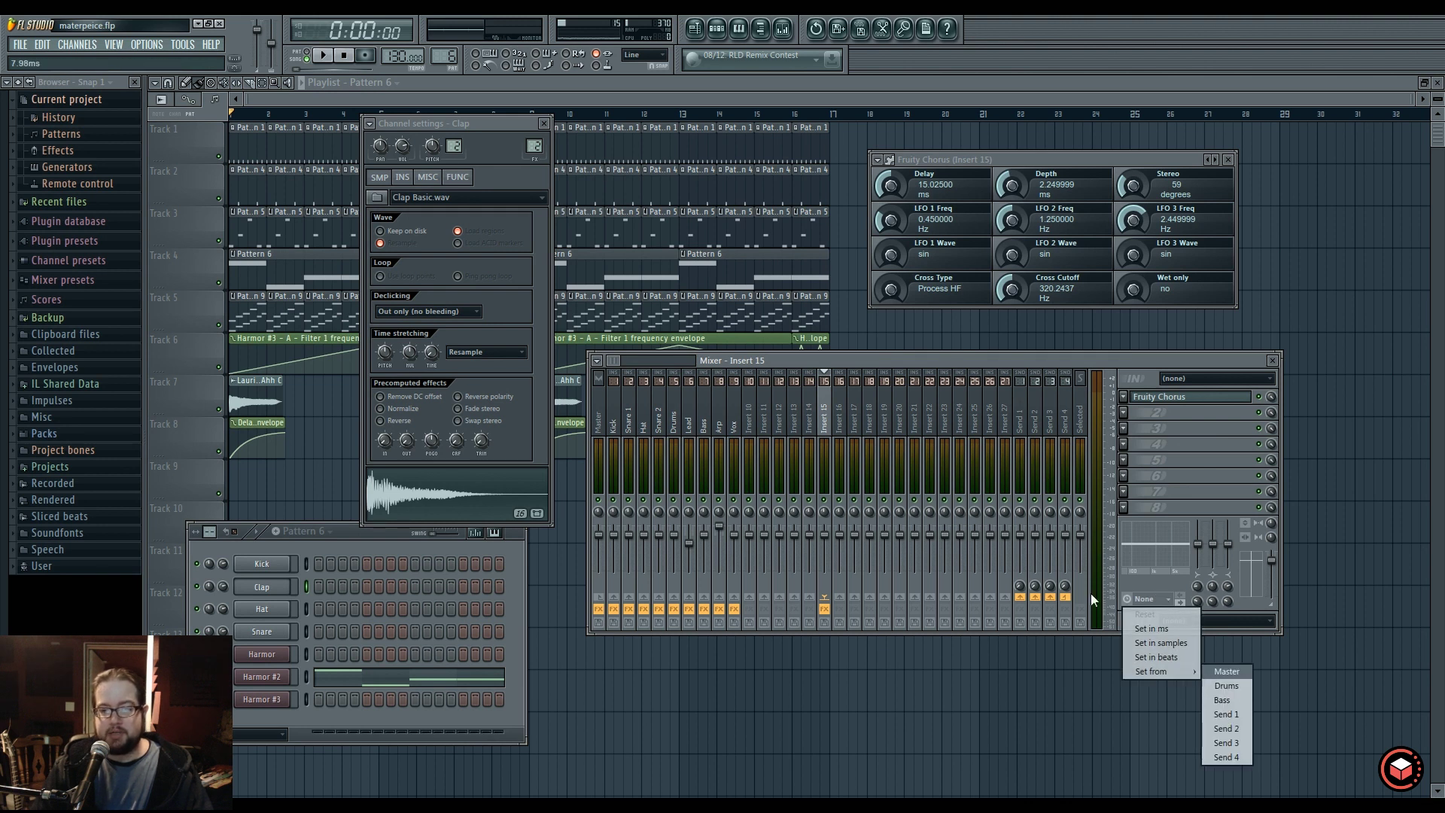
left_click(1228, 686)
left_click(674, 421)
left_click(1157, 398)
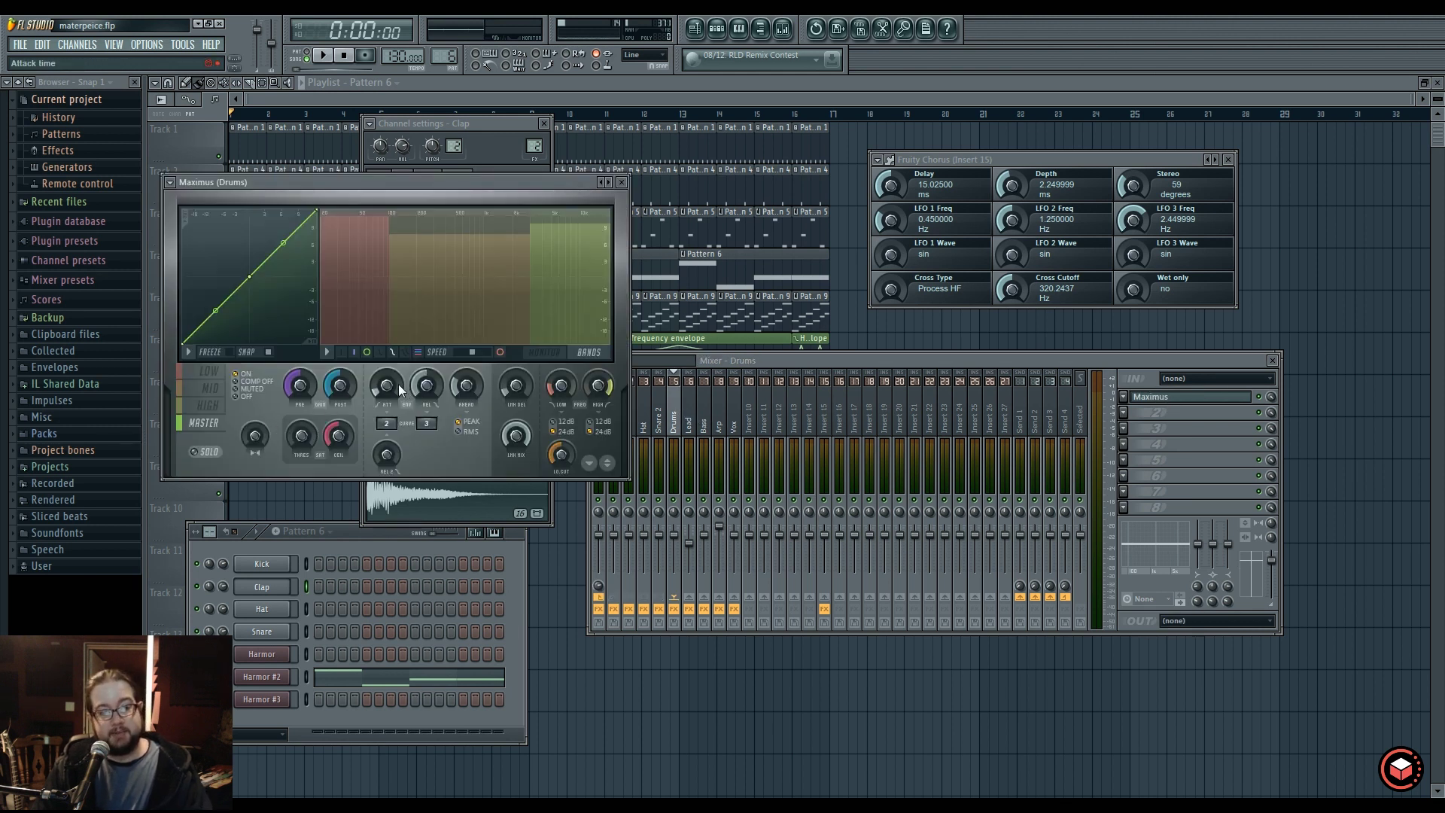
Nudge the Drums Maximus attack to about 4.91 ms and close the Maximus window.
left_click_drag(396, 384, 396, 379)
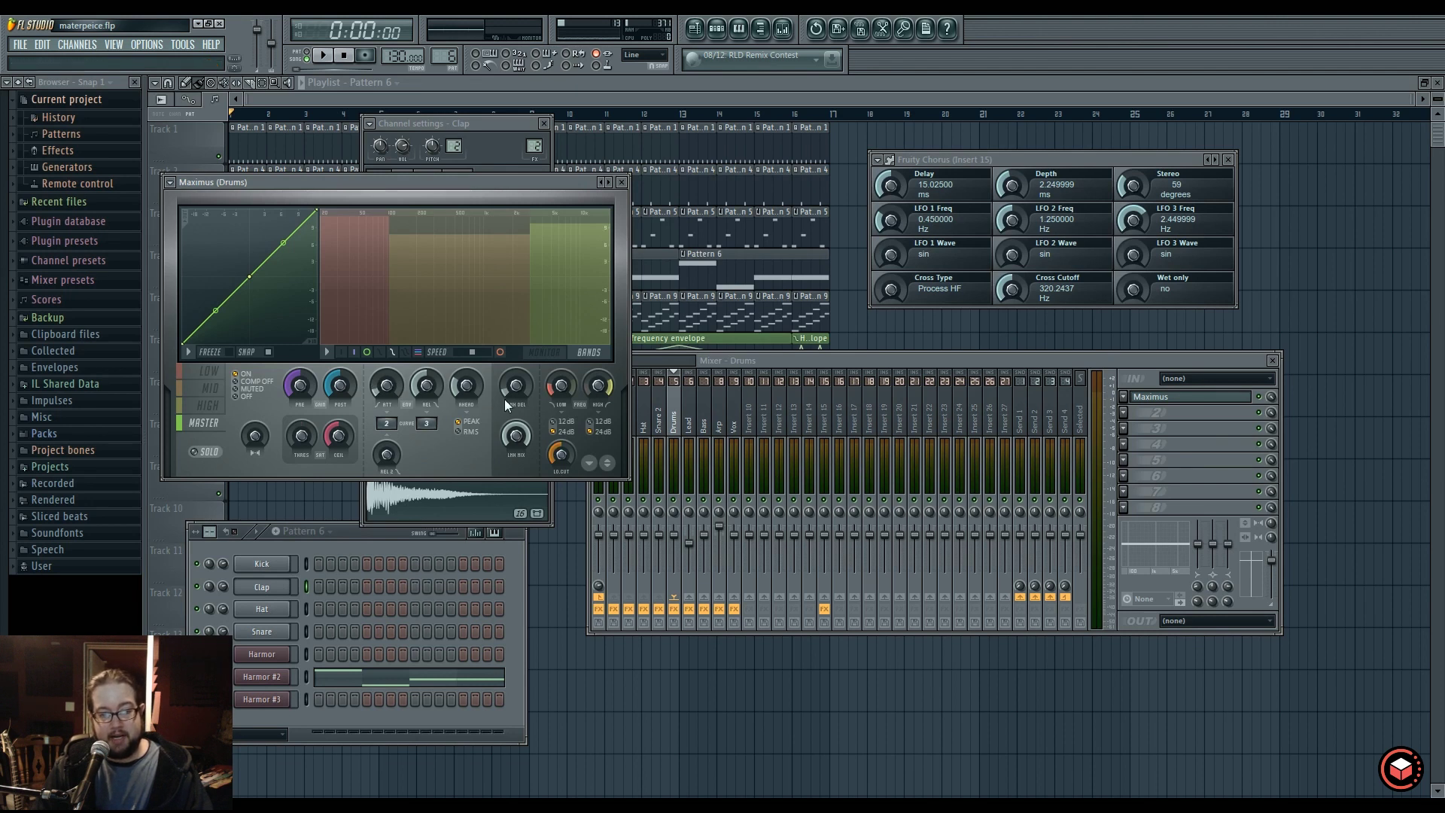
left_click(621, 182)
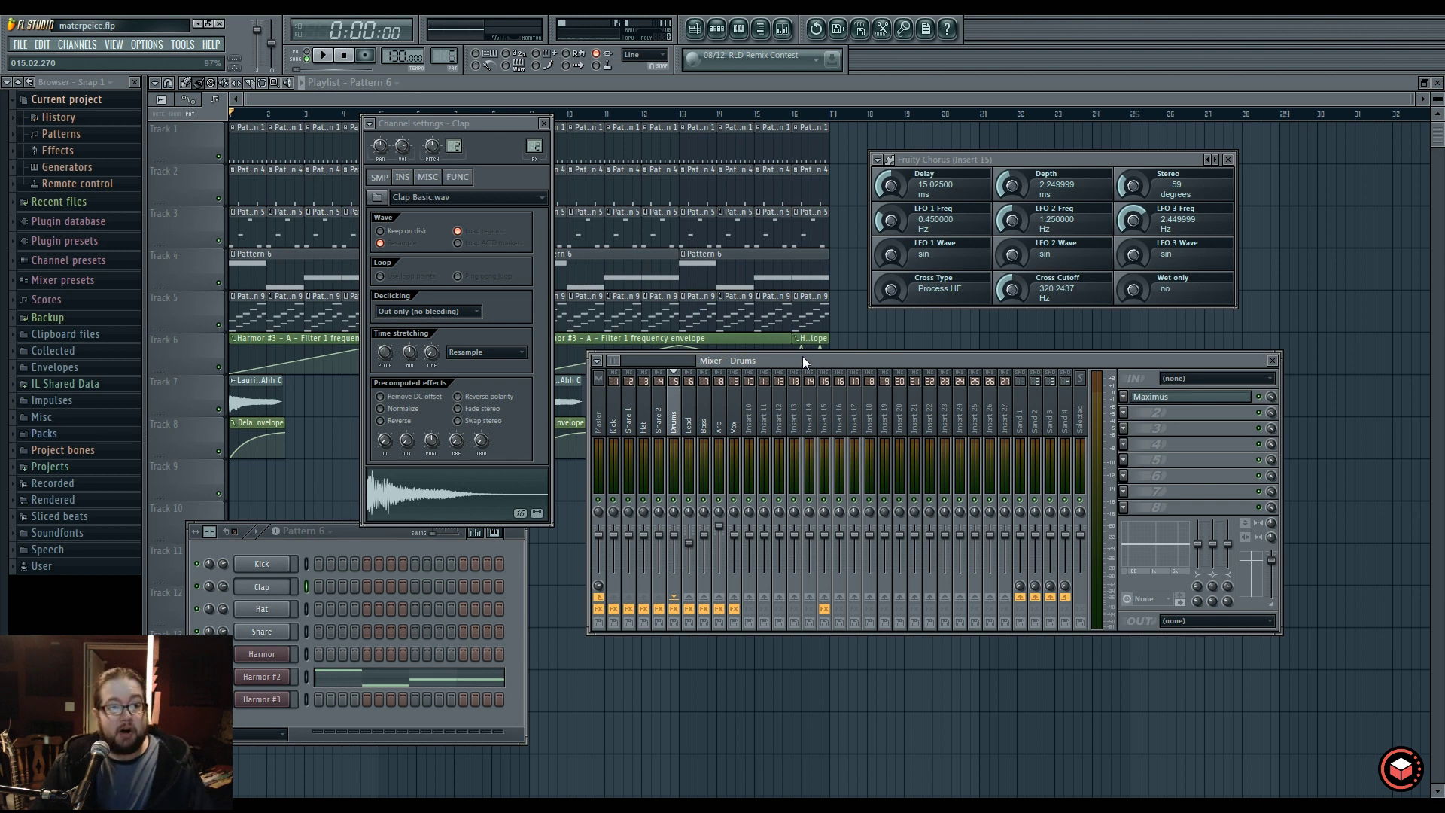
left_click(156, 46)
left_click(169, 83)
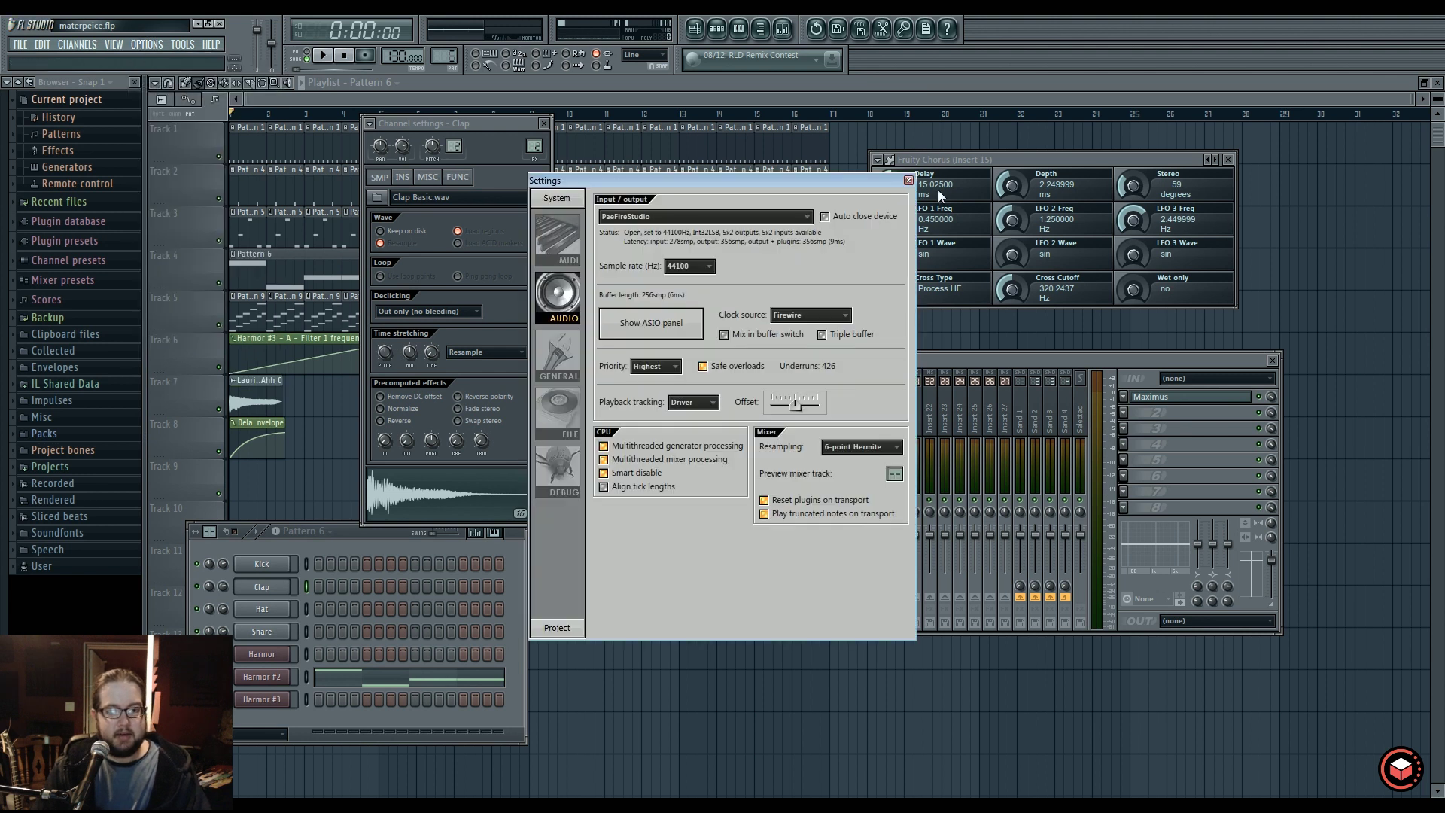
left_click(910, 181)
left_click(597, 361)
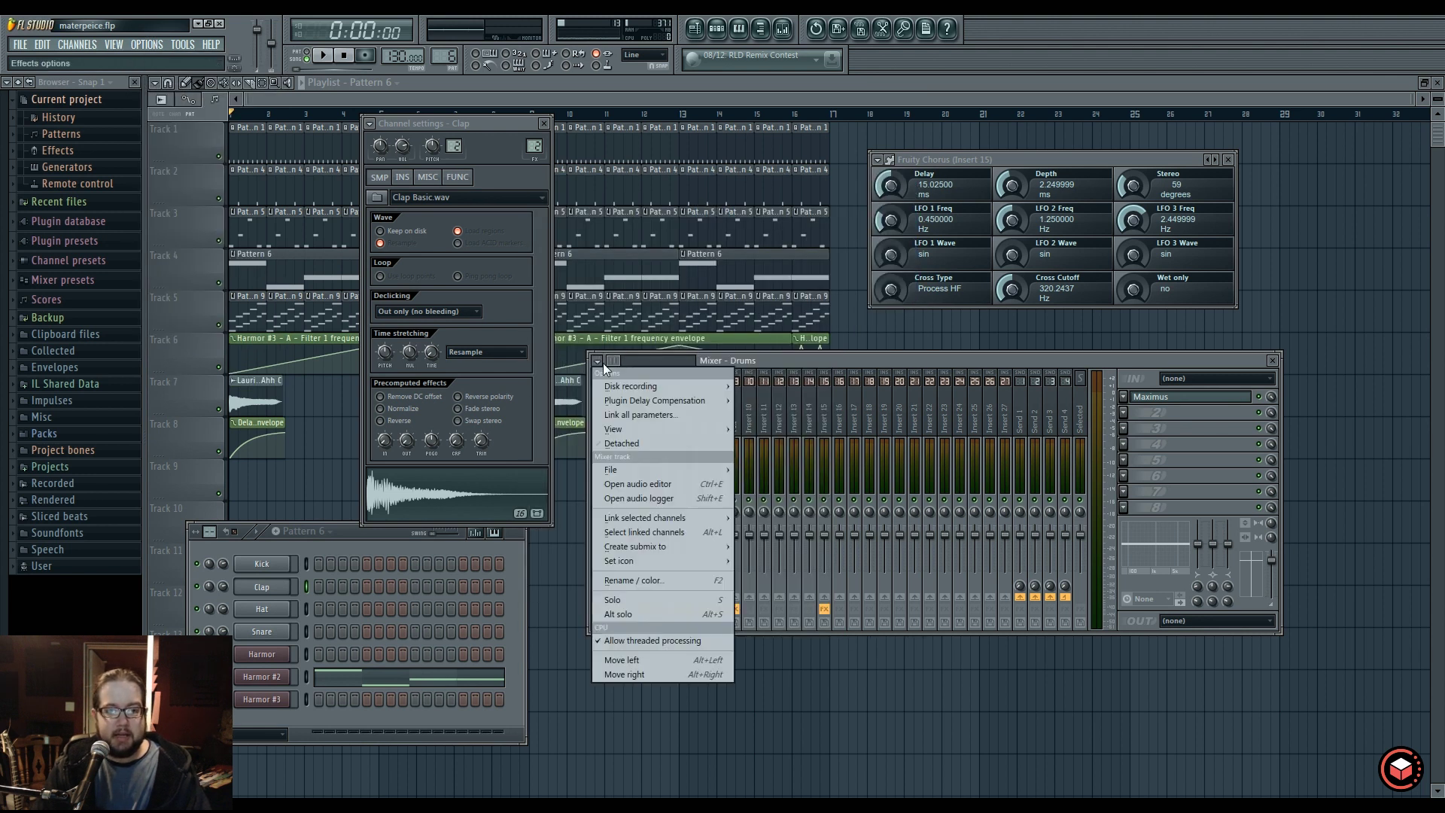
mouse_move(697, 402)
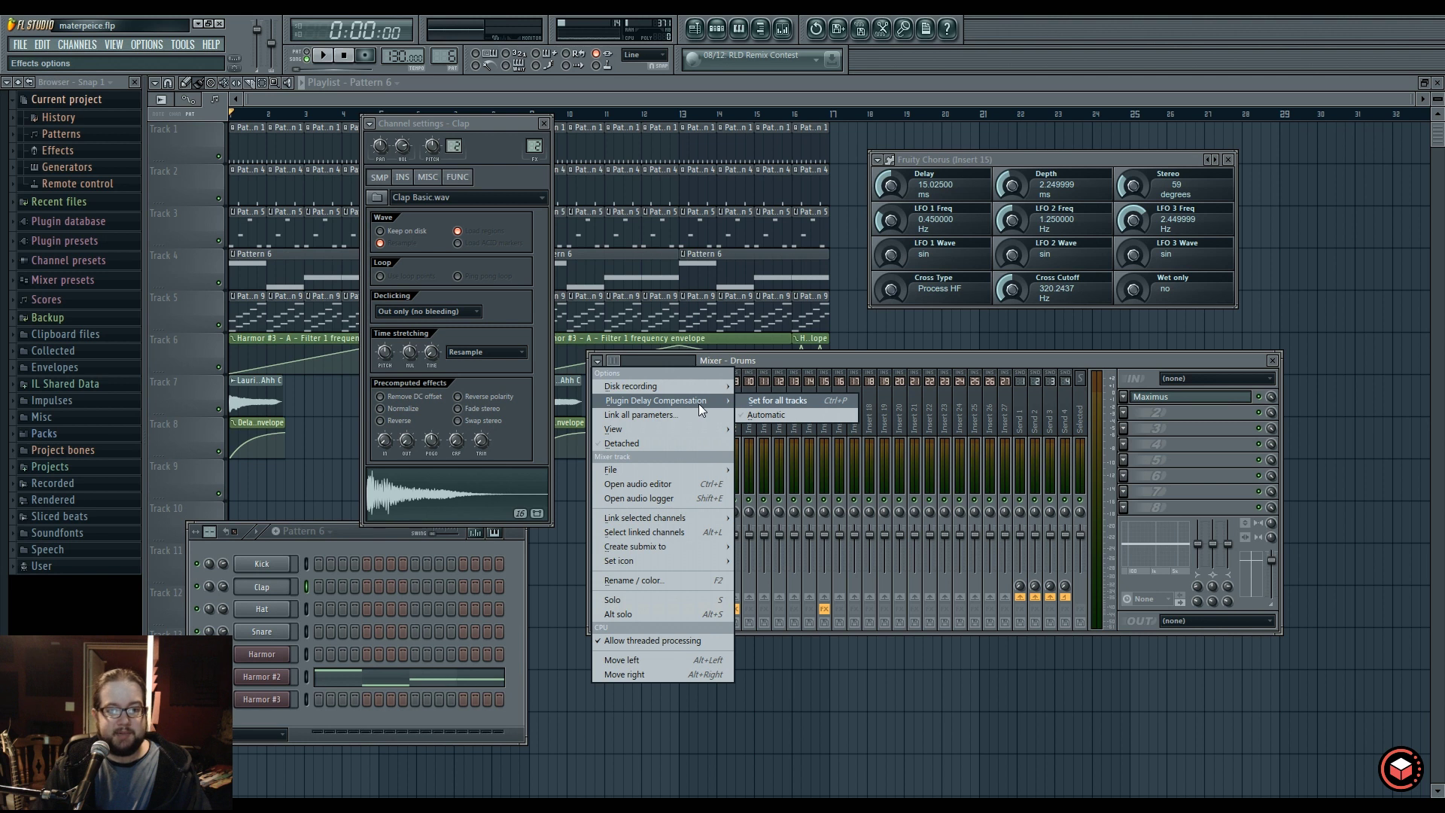
left_click(784, 360)
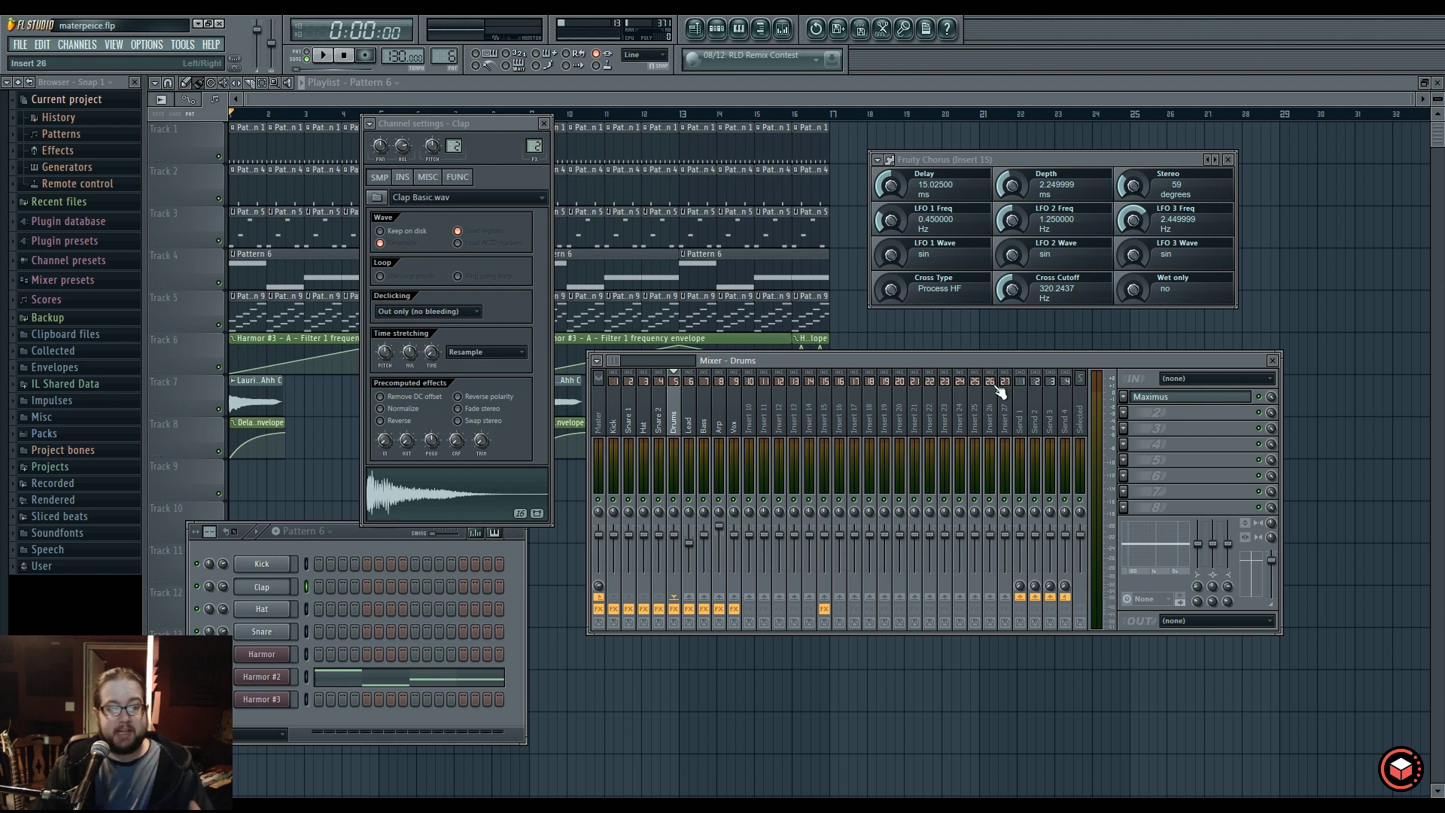
Select Insert 20 and review its FireStudio audio inputs, leaving the input at (none).
left_click(1174, 376)
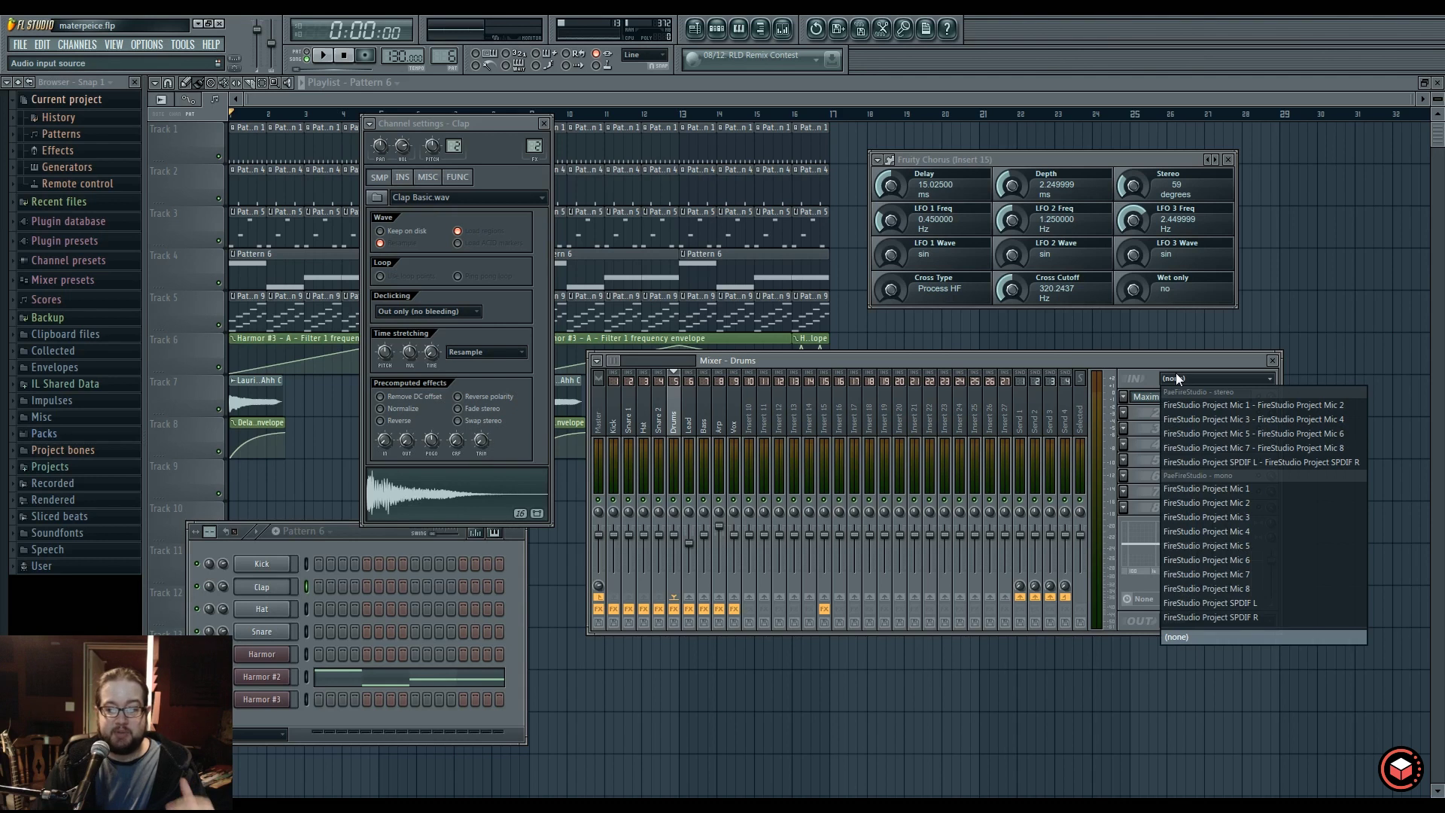
left_click(1175, 378)
left_click(901, 414)
left_click_drag(620, 359, 621, 359)
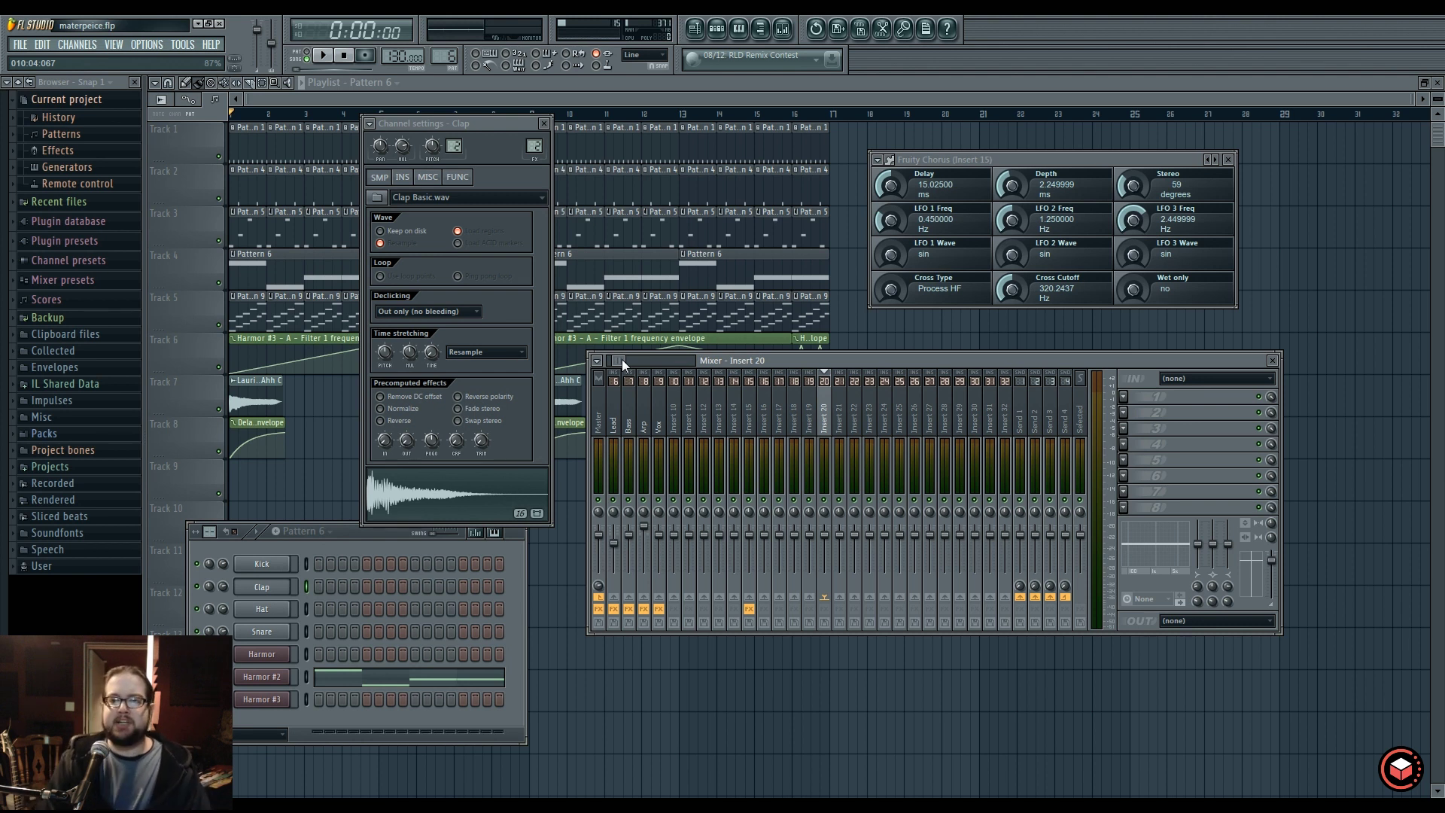
left_click(840, 410)
left_click(825, 413)
left_click(1189, 377)
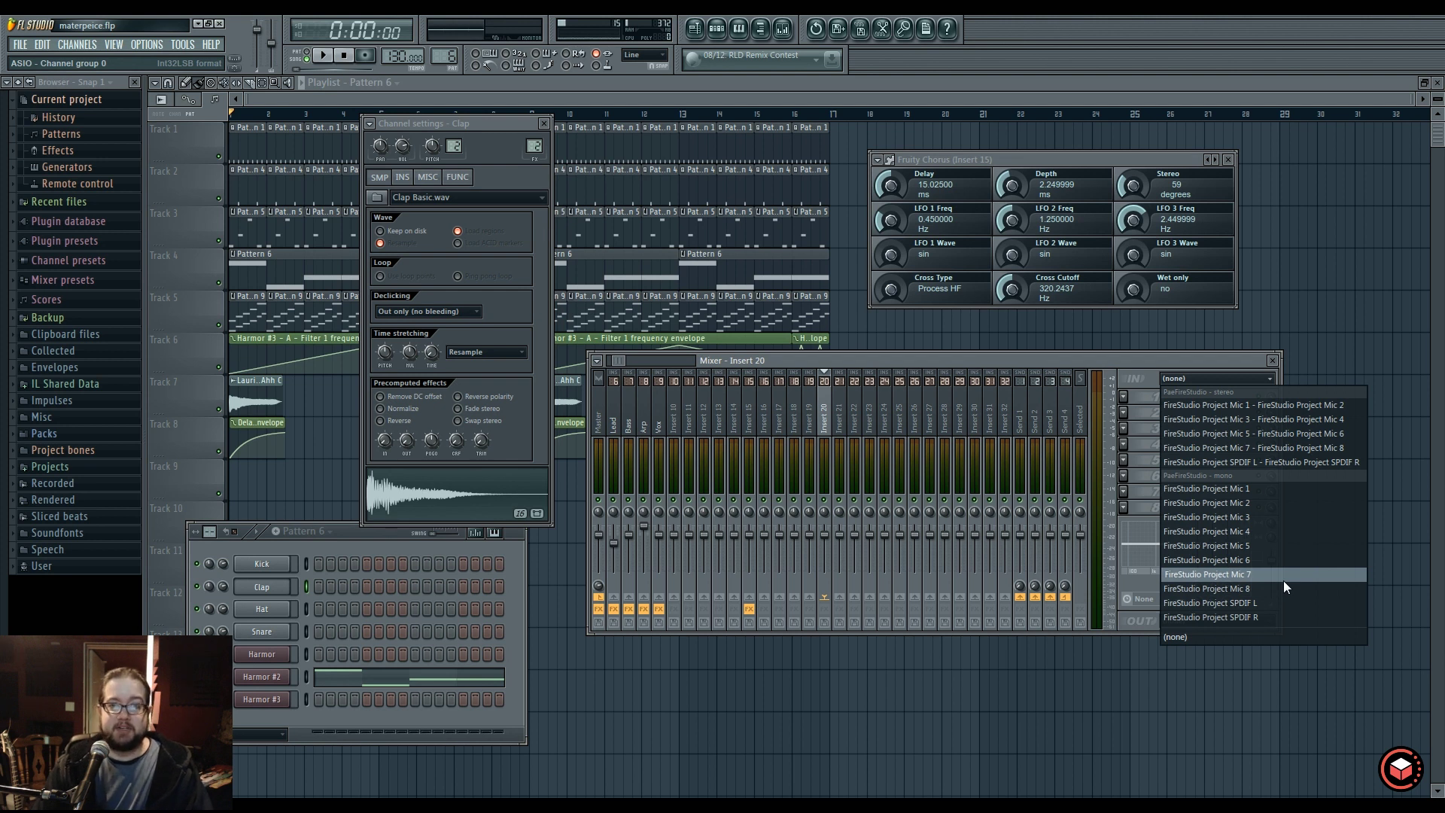
left_click(1080, 364)
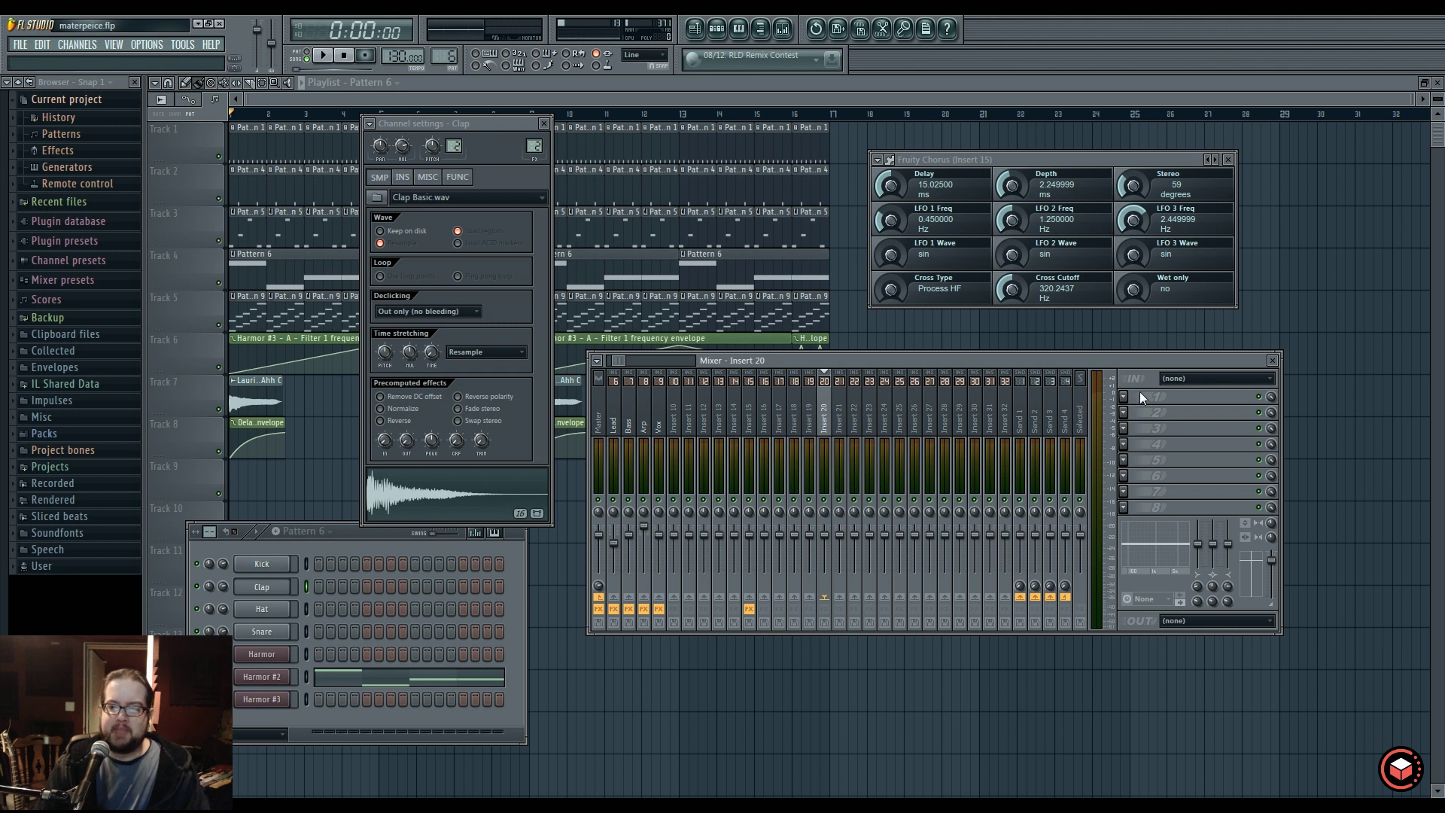
left_click(1183, 379)
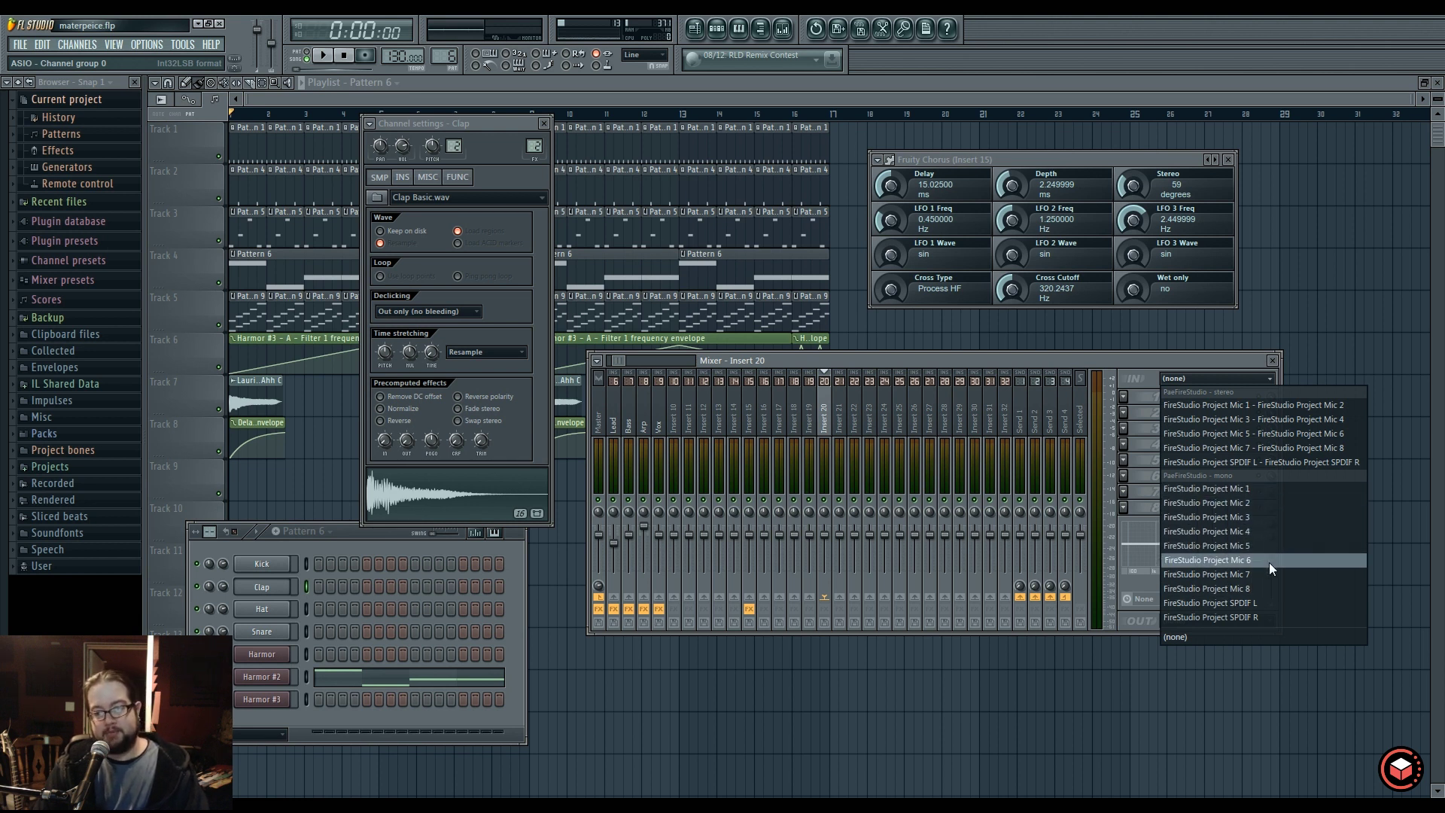
left_click(915, 414)
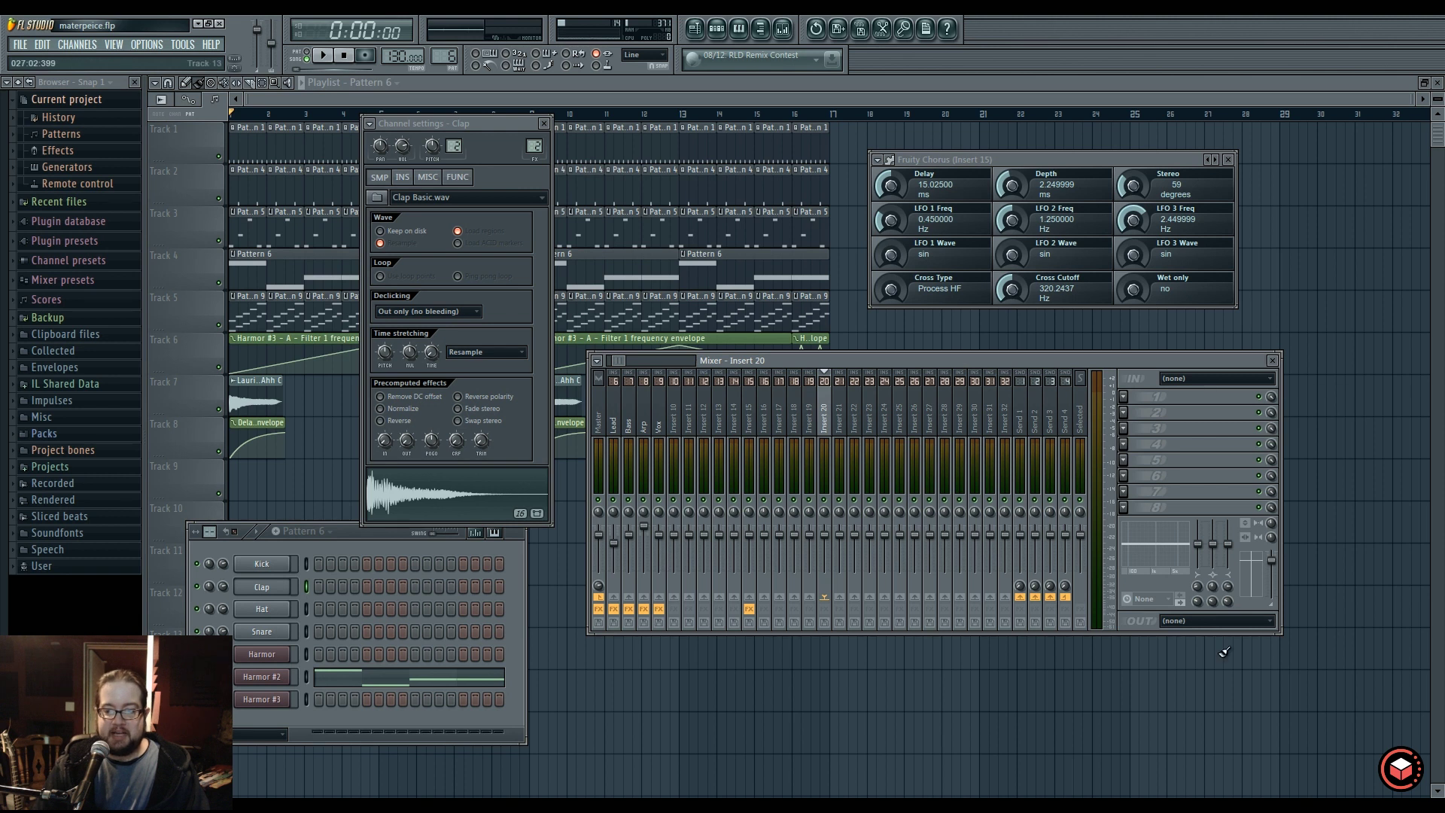
Check the audio output lists for Insert 15 and the Master track, keeping daw rt.1.
left_click(1221, 620)
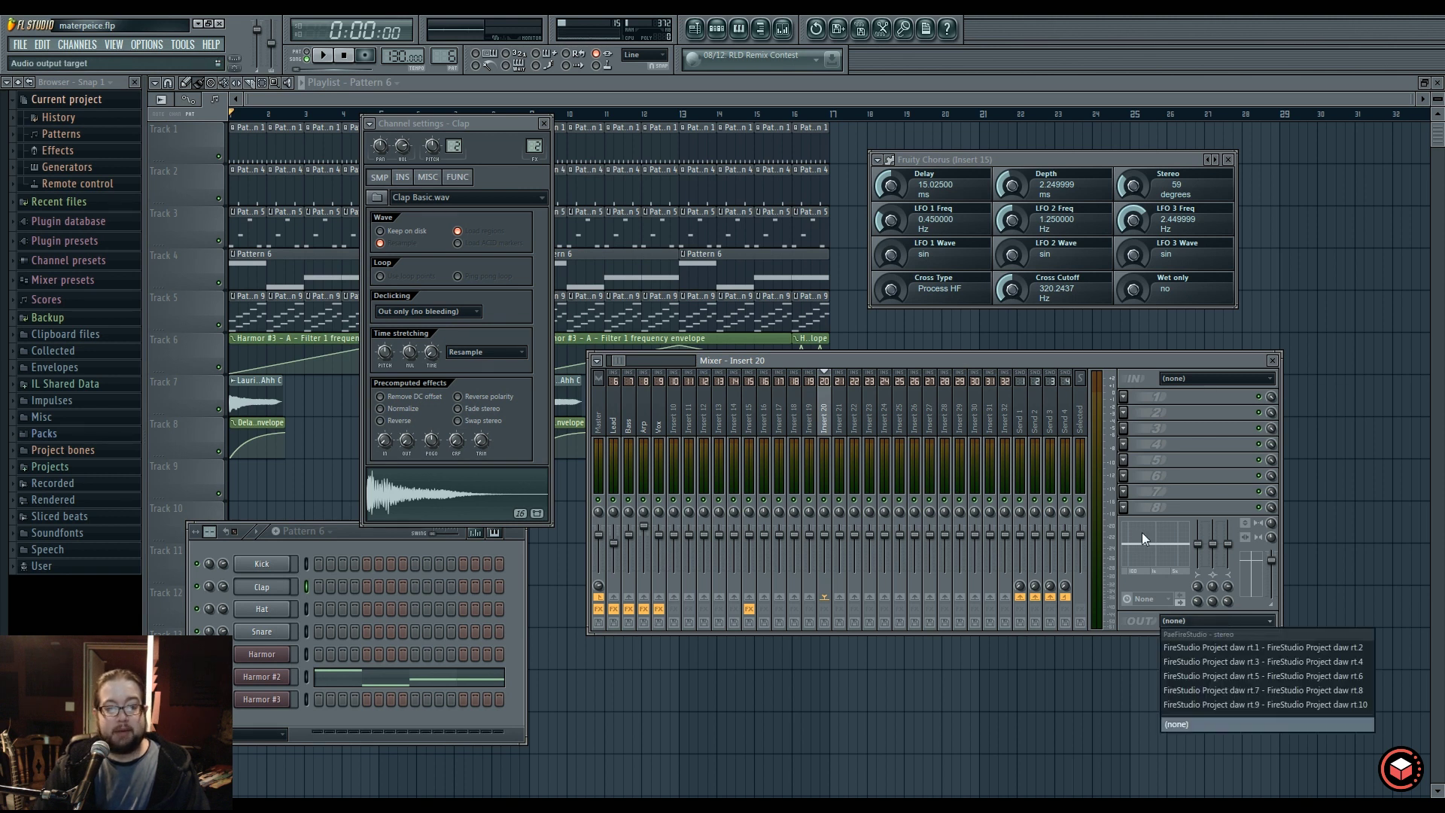
left_click(1235, 648)
left_click(1249, 622)
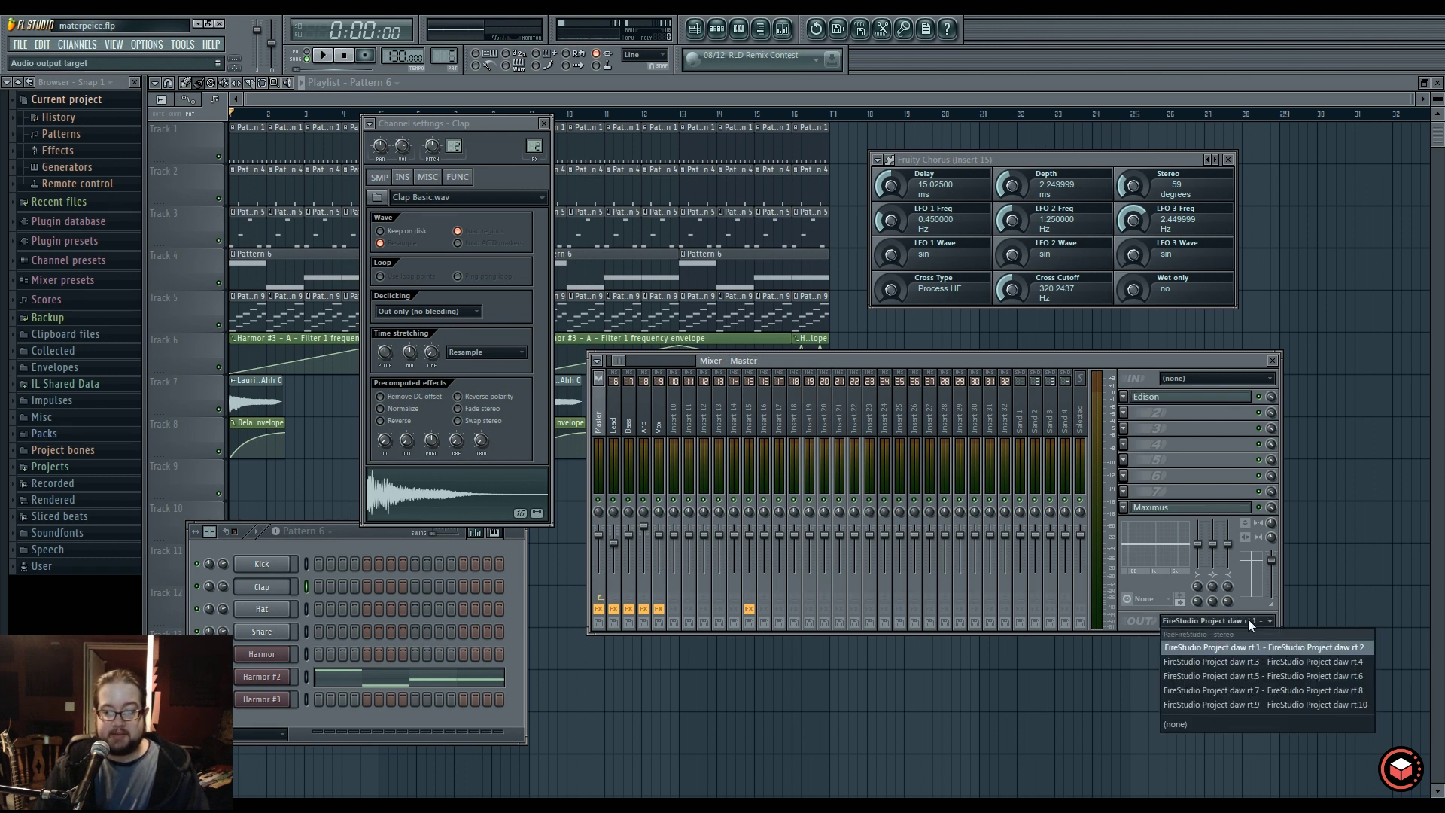
left_click(1249, 623)
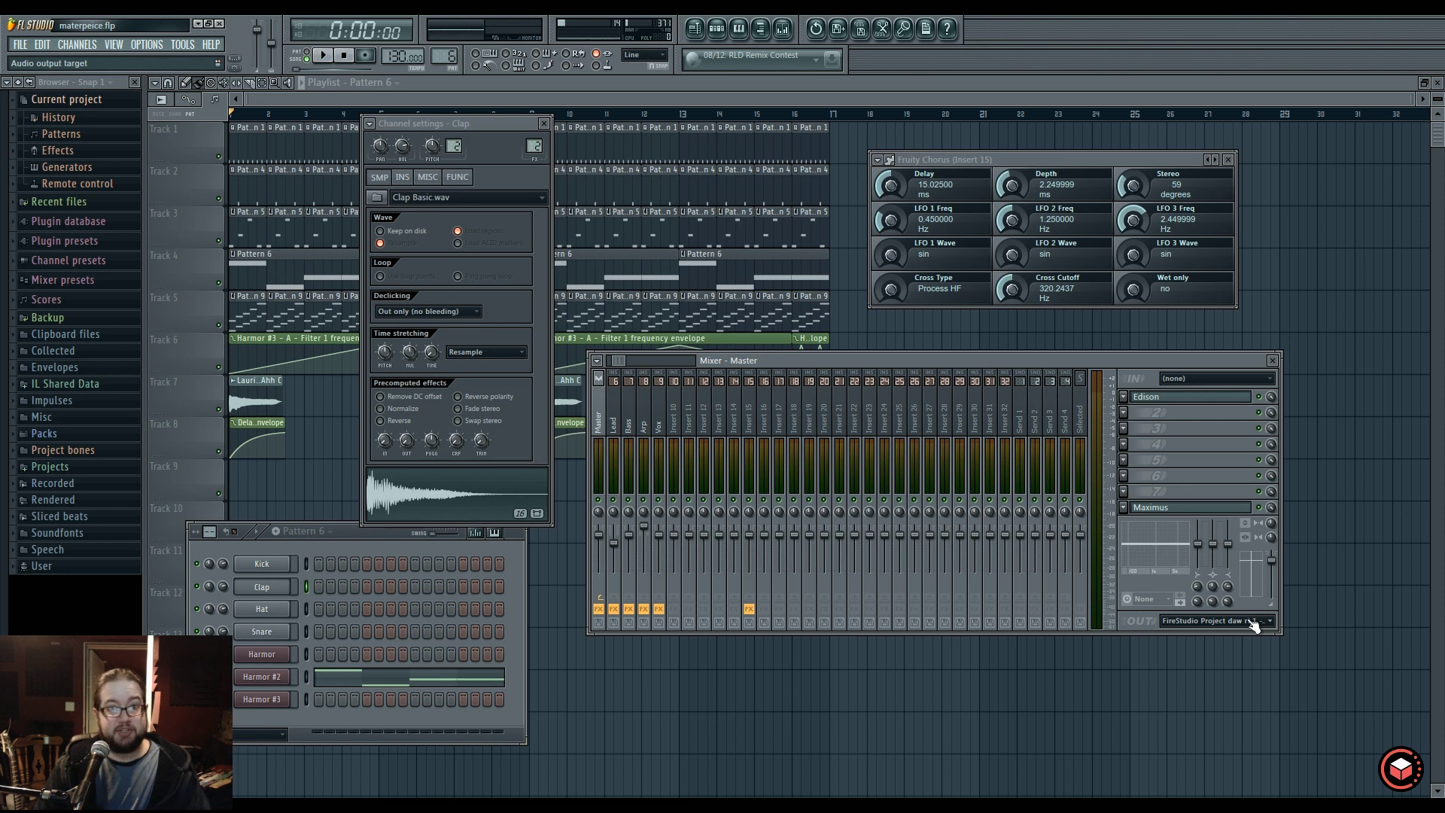
Look over the audio device list in Audio settings, then reselect mixer Insert 15.
left_click(147, 44)
left_click(170, 84)
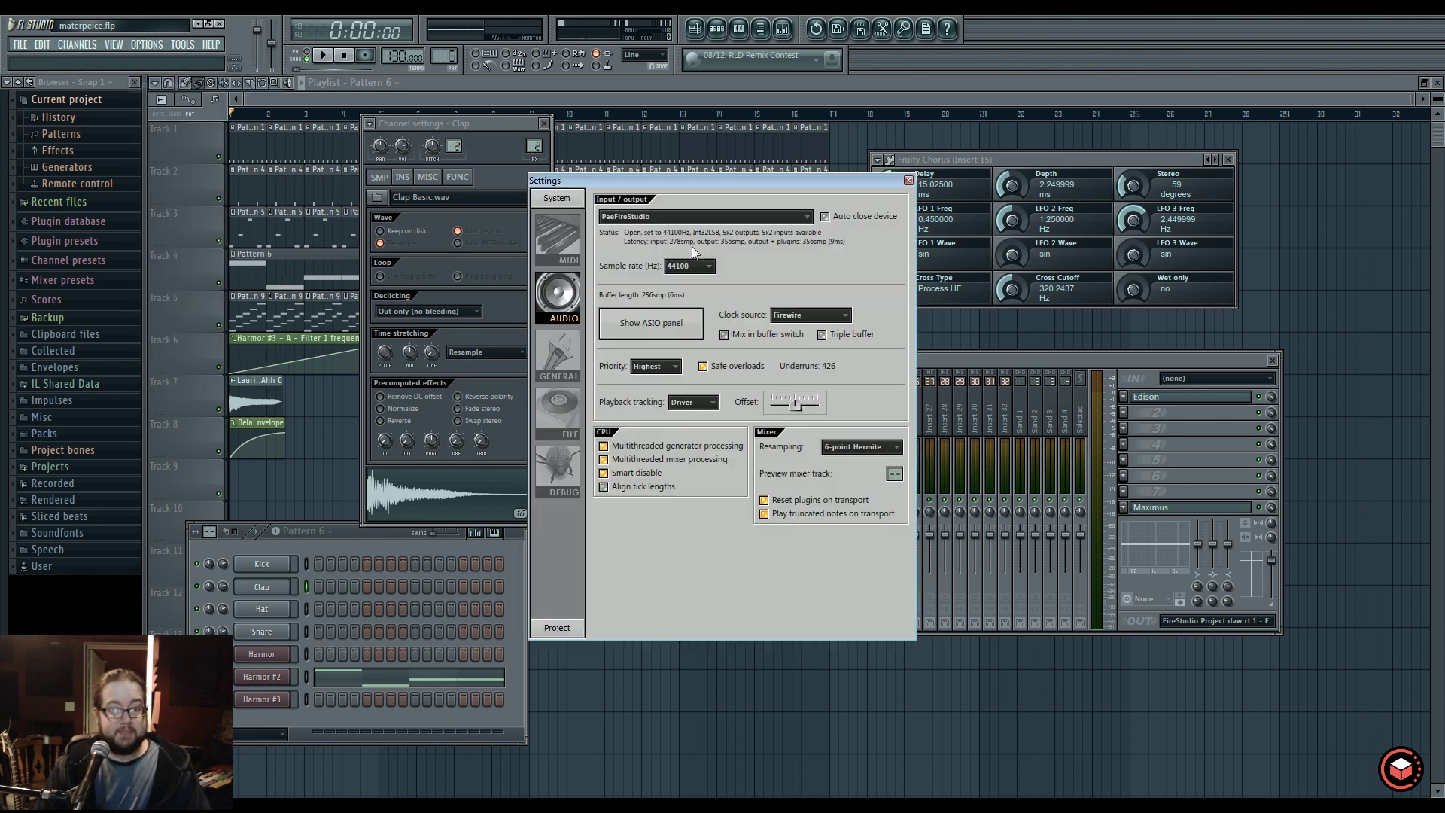
left_click(751, 216)
left_click(751, 215)
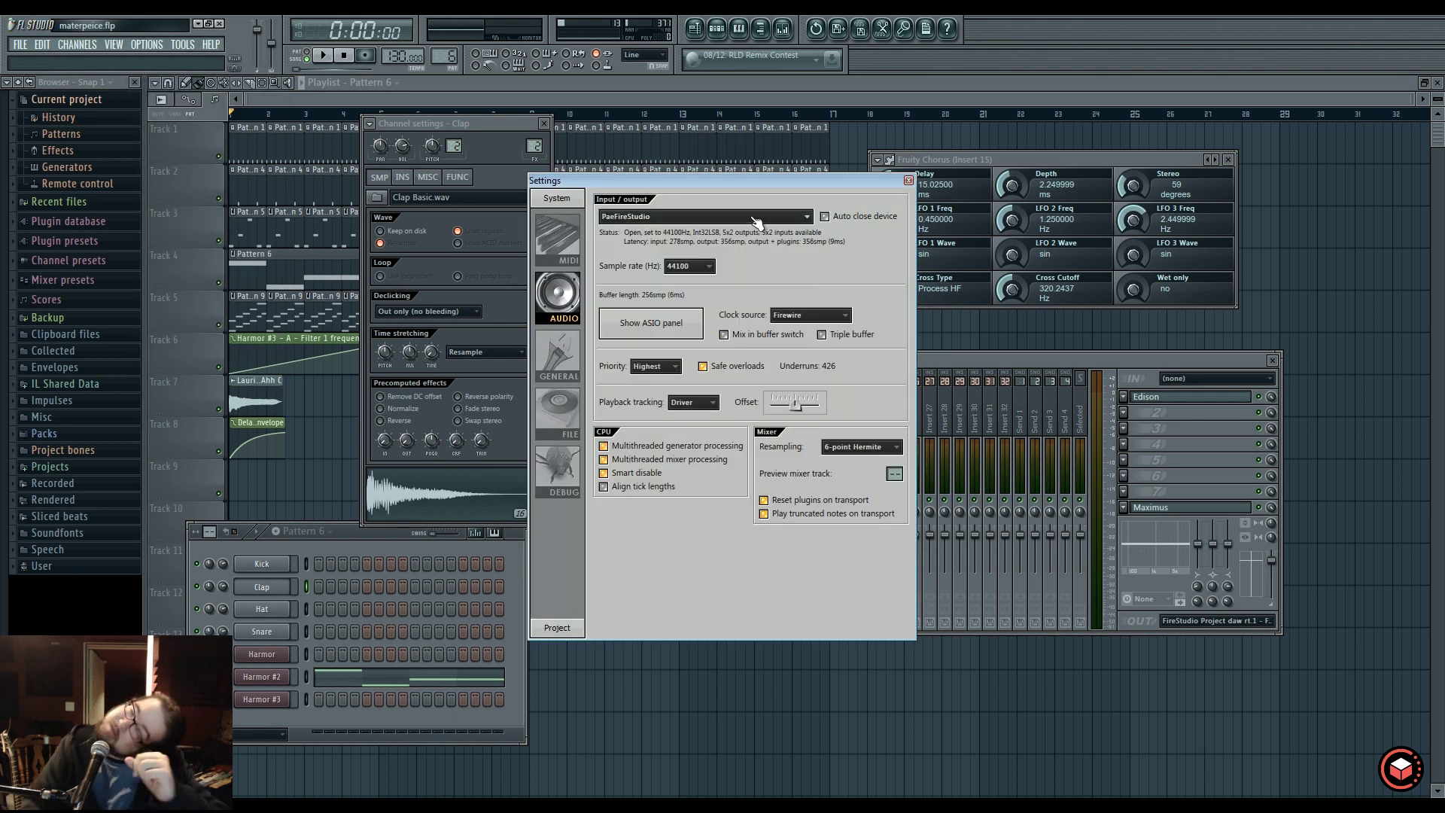
left_click(908, 180)
left_click(779, 393)
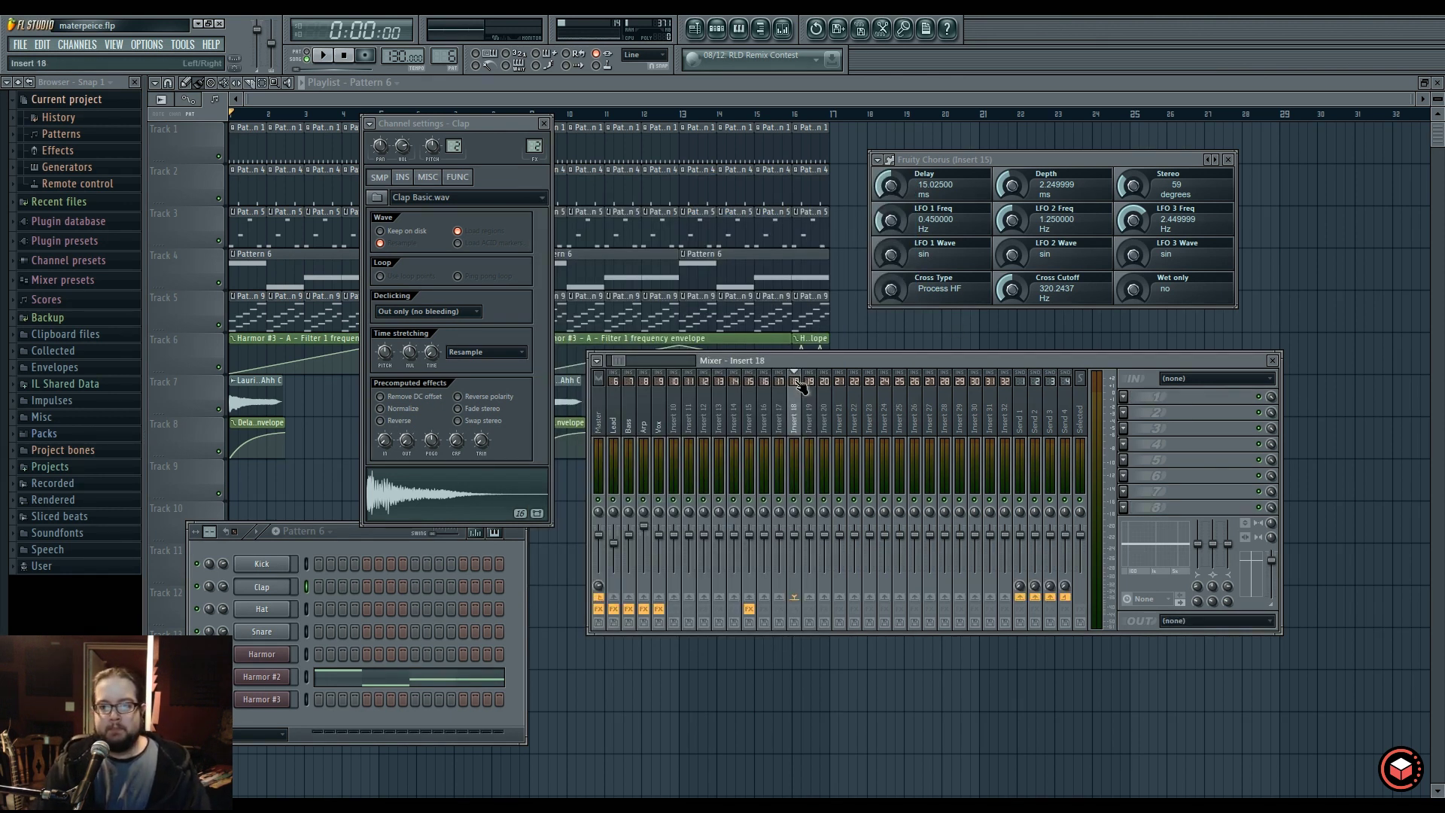
left_click(749, 396)
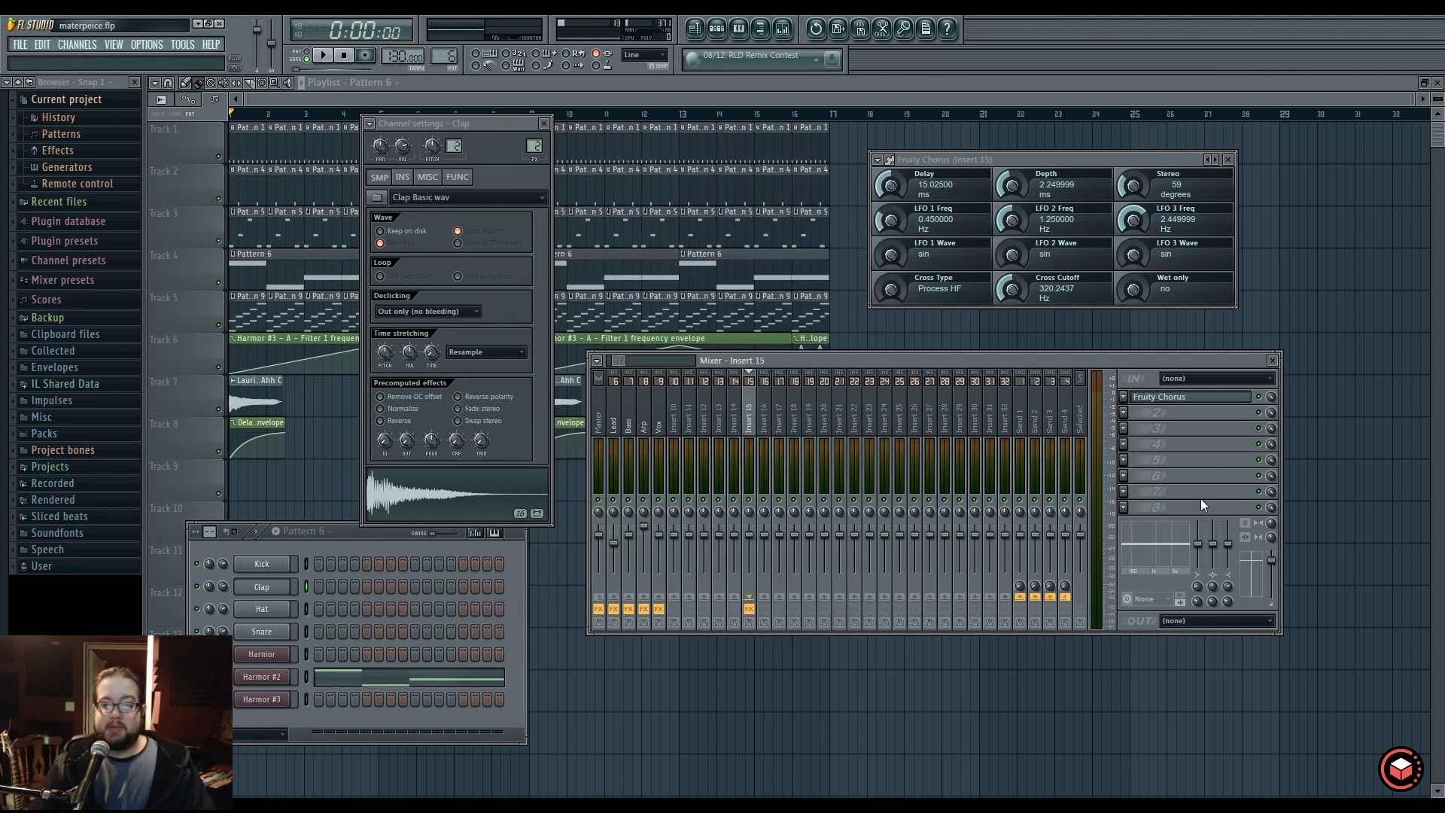
Reopen Audio settings and scroll the Preview mixer track from 18 down to 15.
left_click(147, 45)
left_click(169, 81)
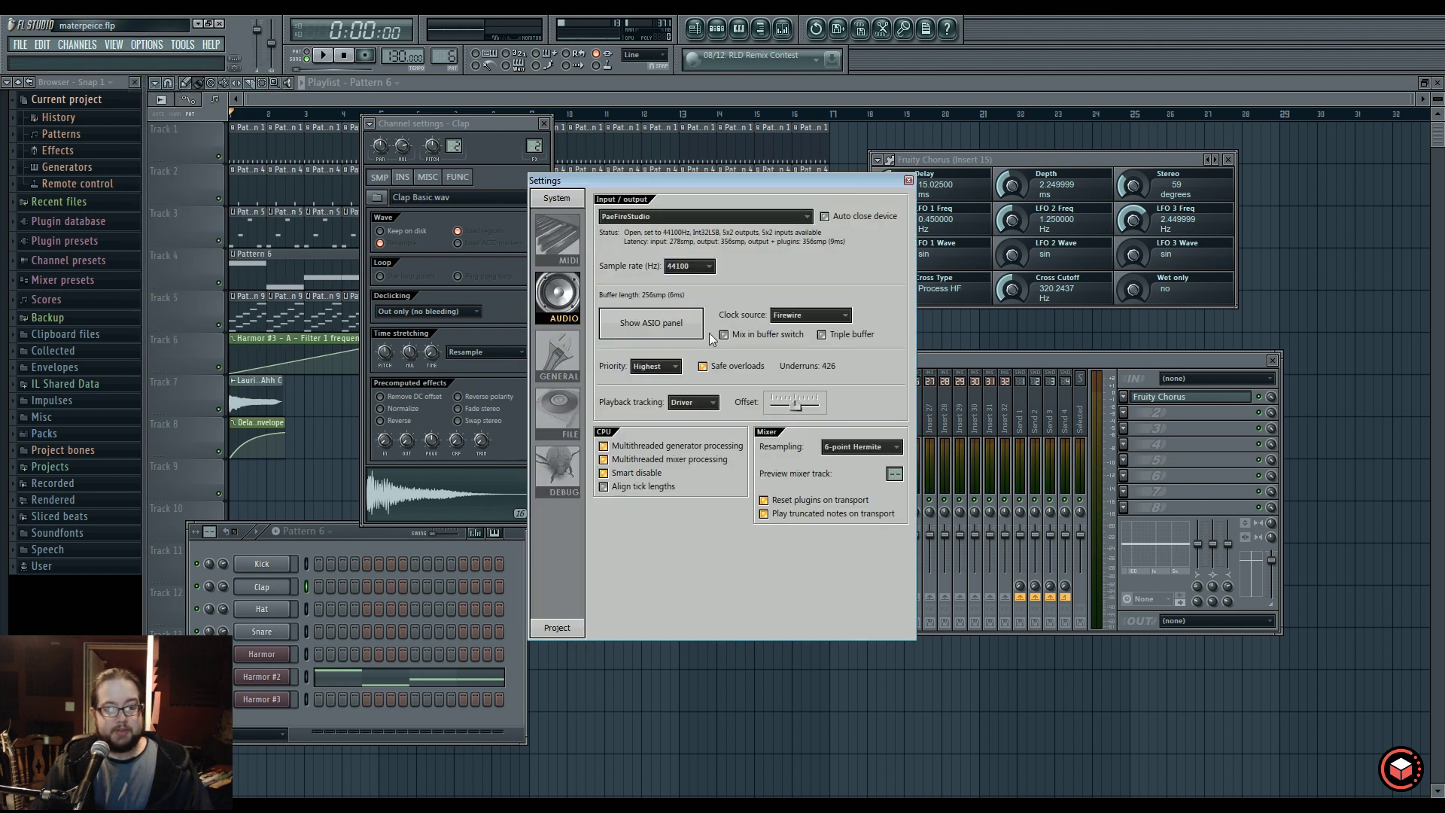
left_click(564, 350)
left_click(564, 290)
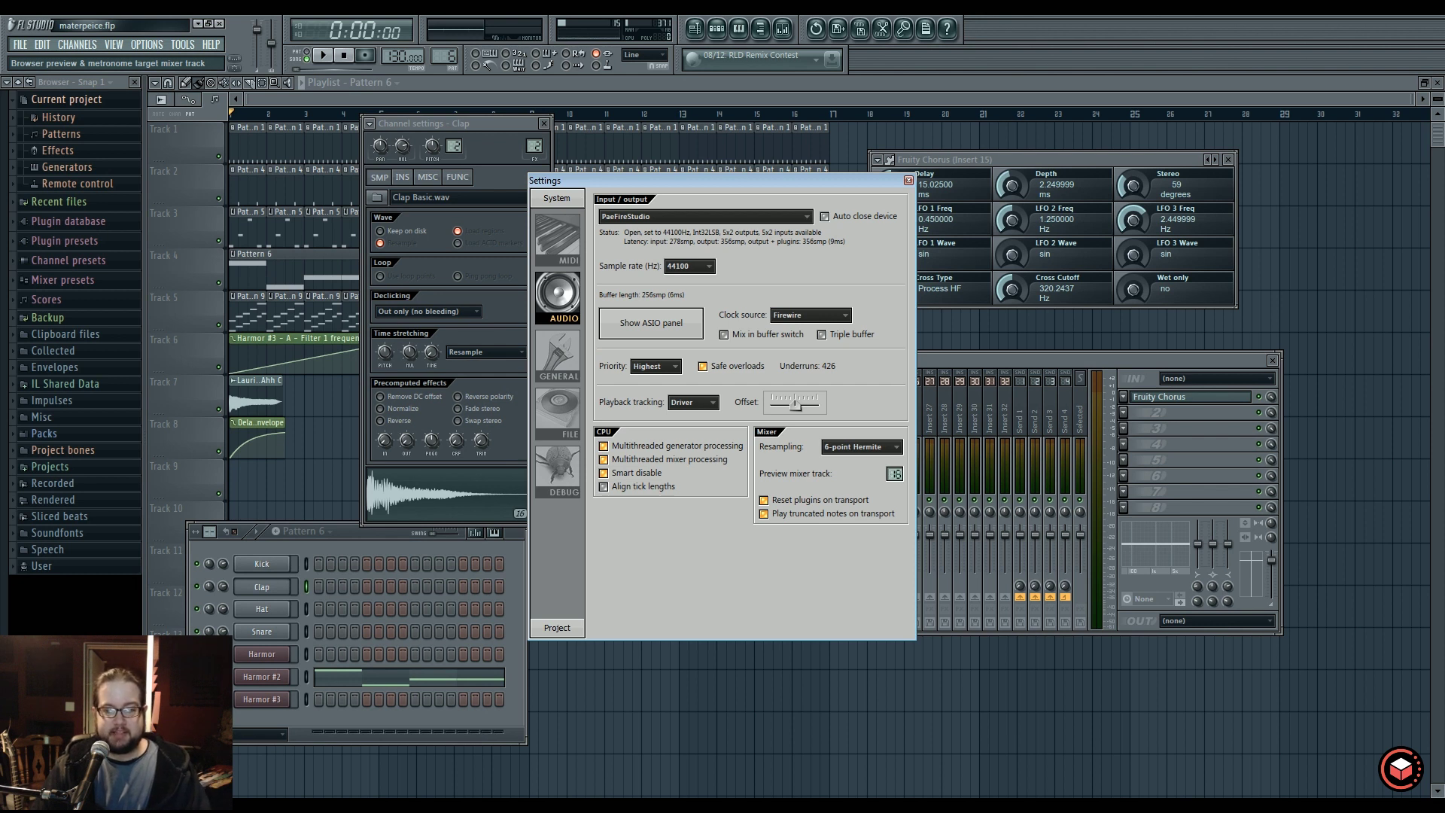
scroll(894, 474, "down", 3)
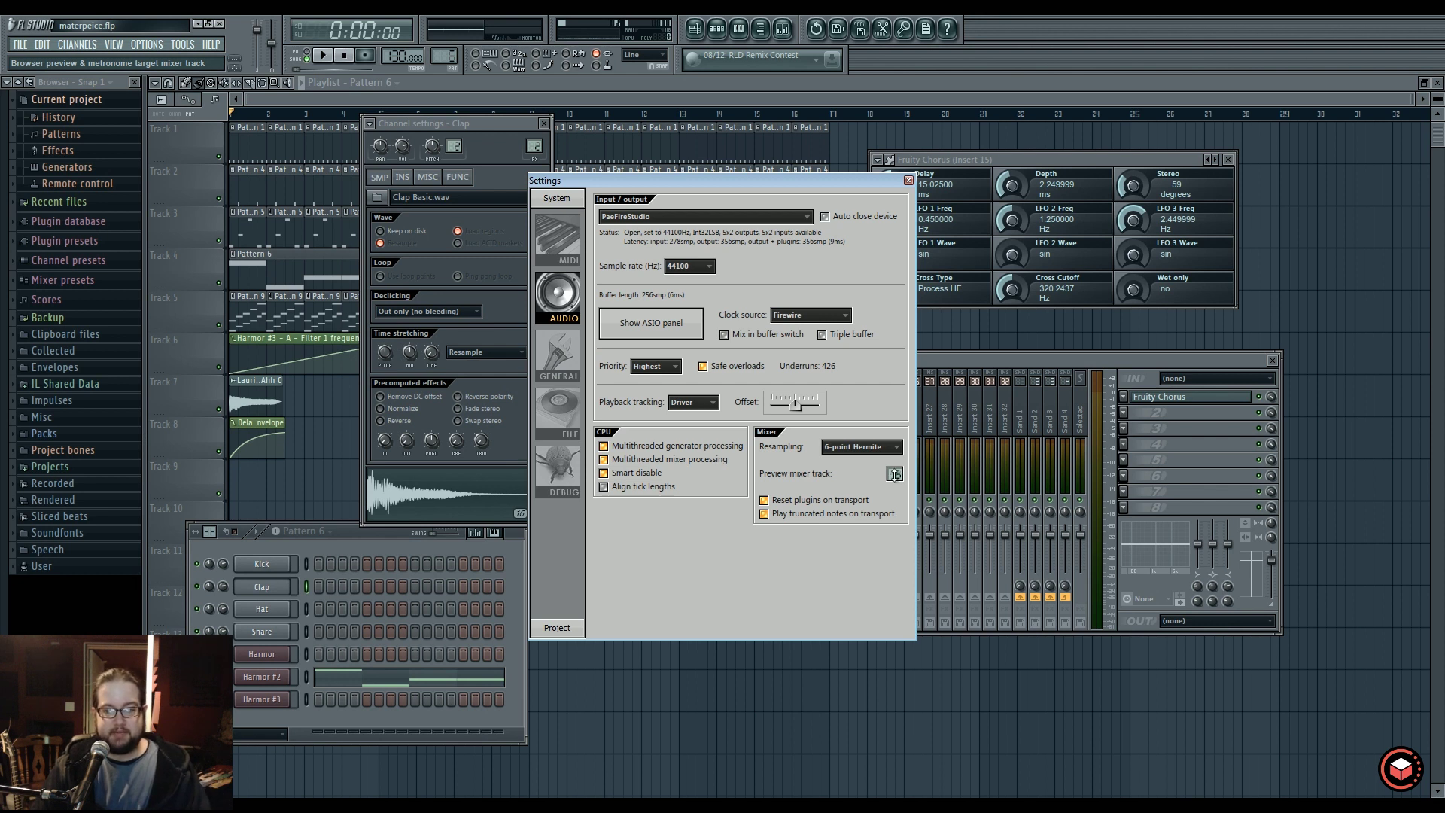
Close the audio settings and plugin windows, play the song from bar 19, and show the mixer.
left_click(908, 178)
key("space")
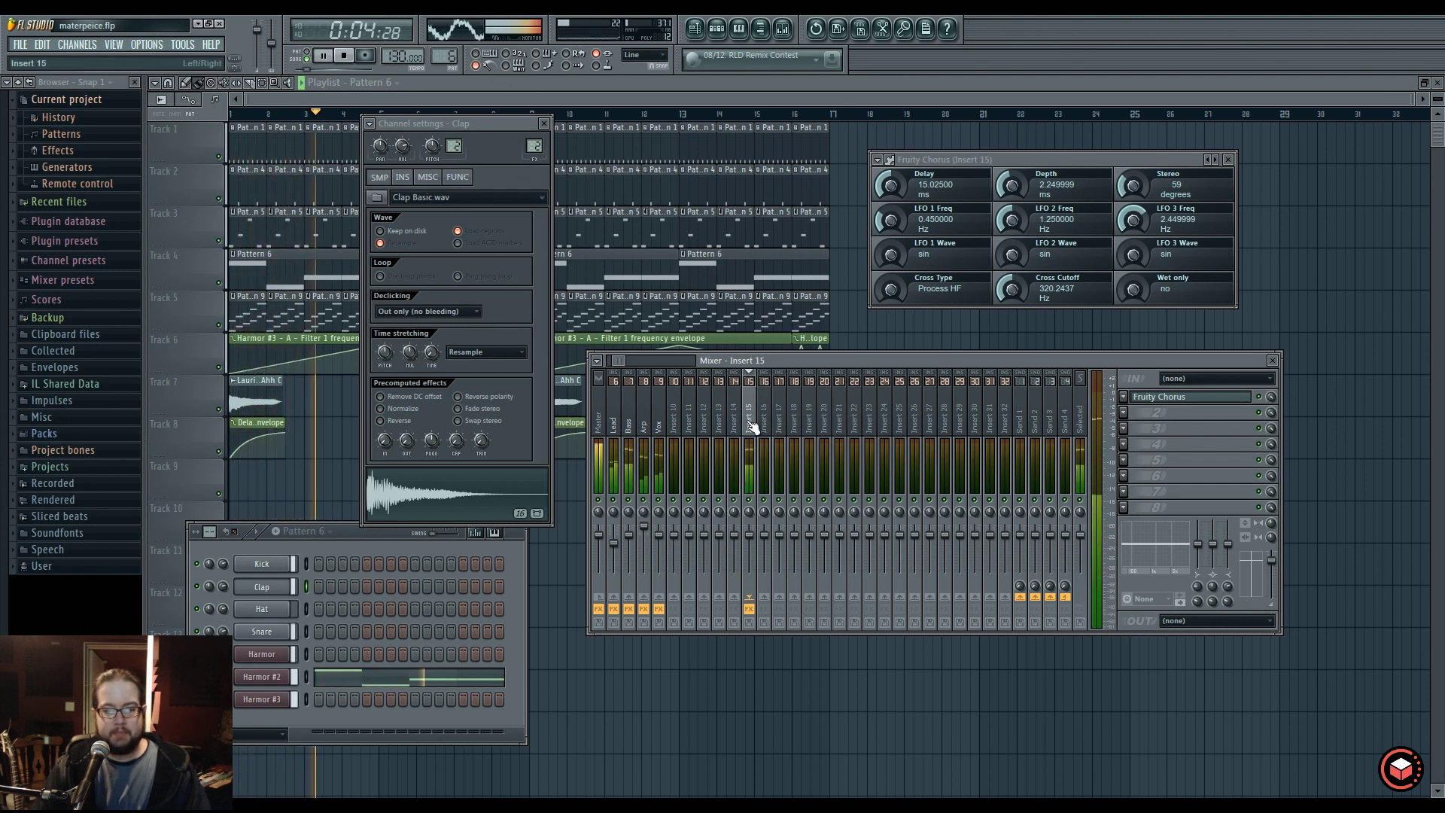
key("space")
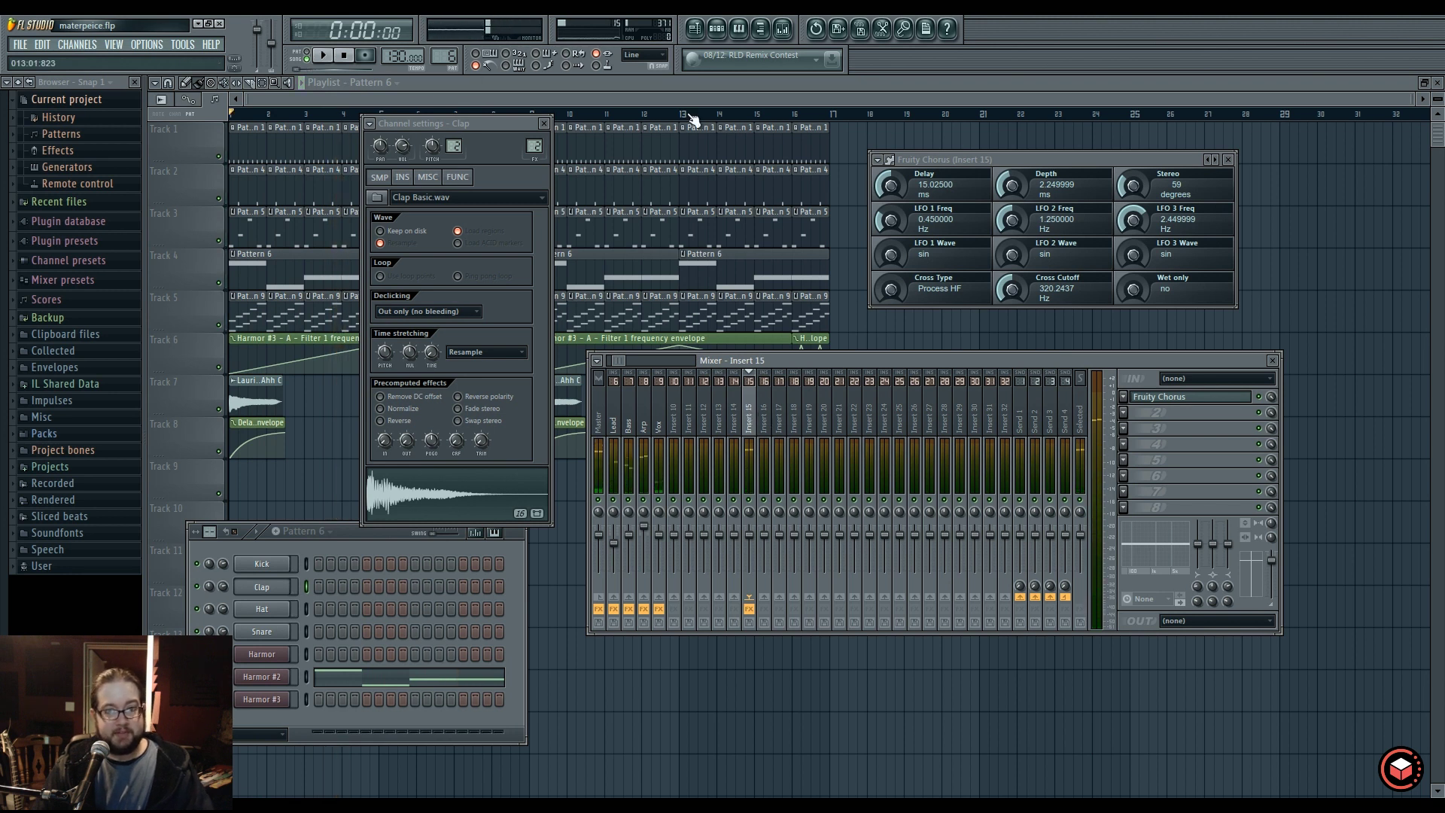
key("F12")
key("space")
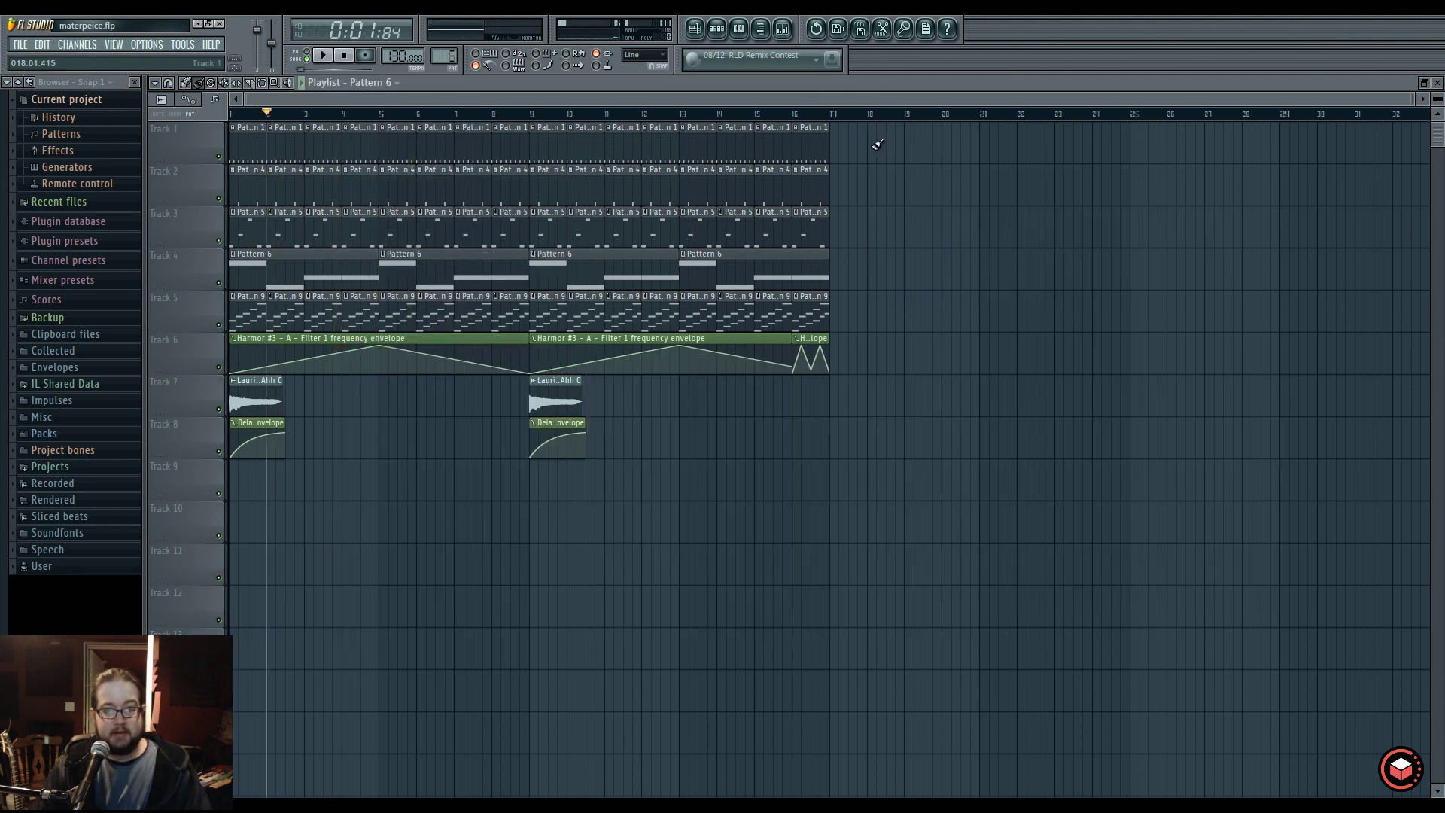
left_click(1198, 145)
left_click(907, 112)
left_click(782, 29)
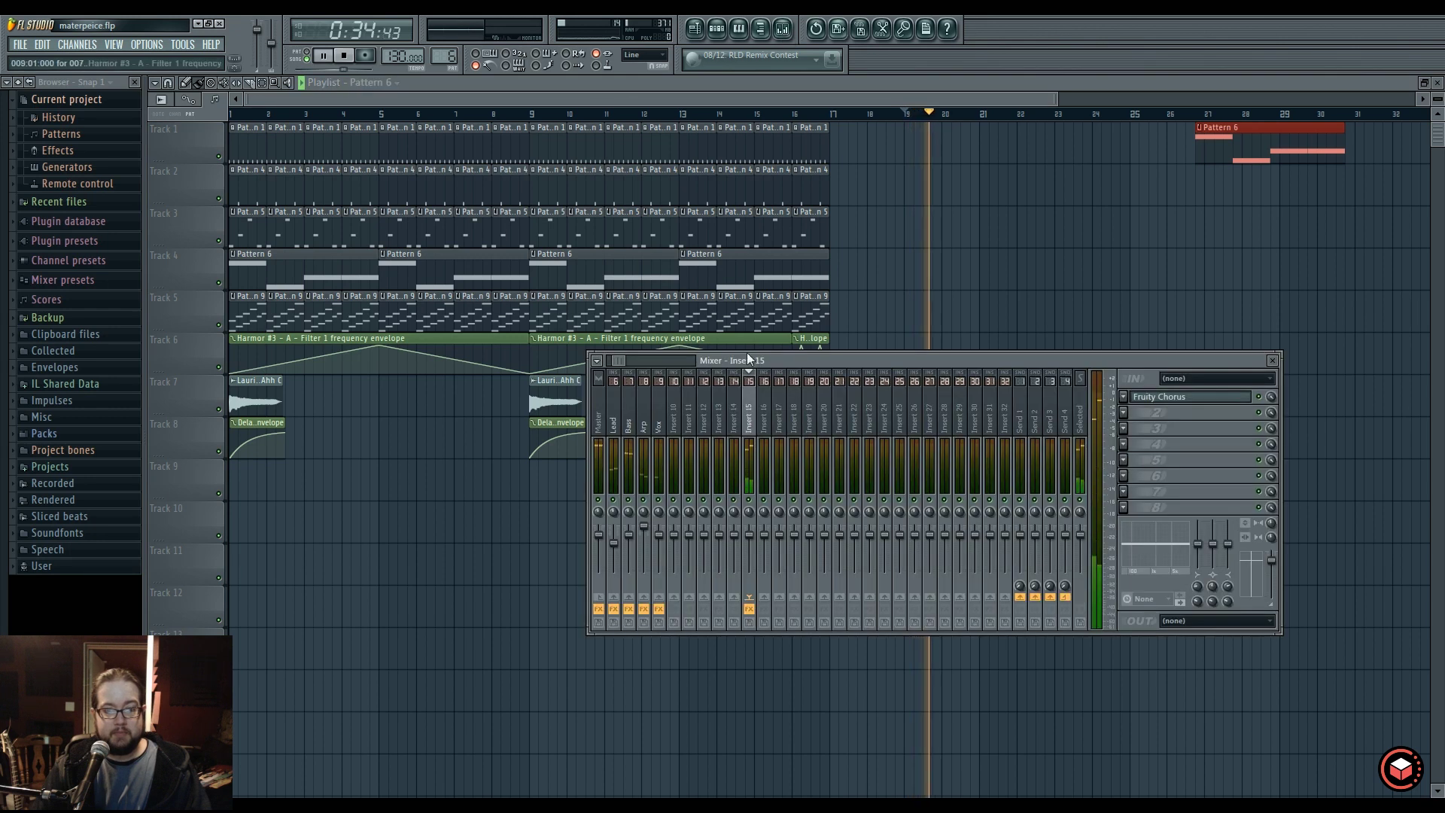
key("space")
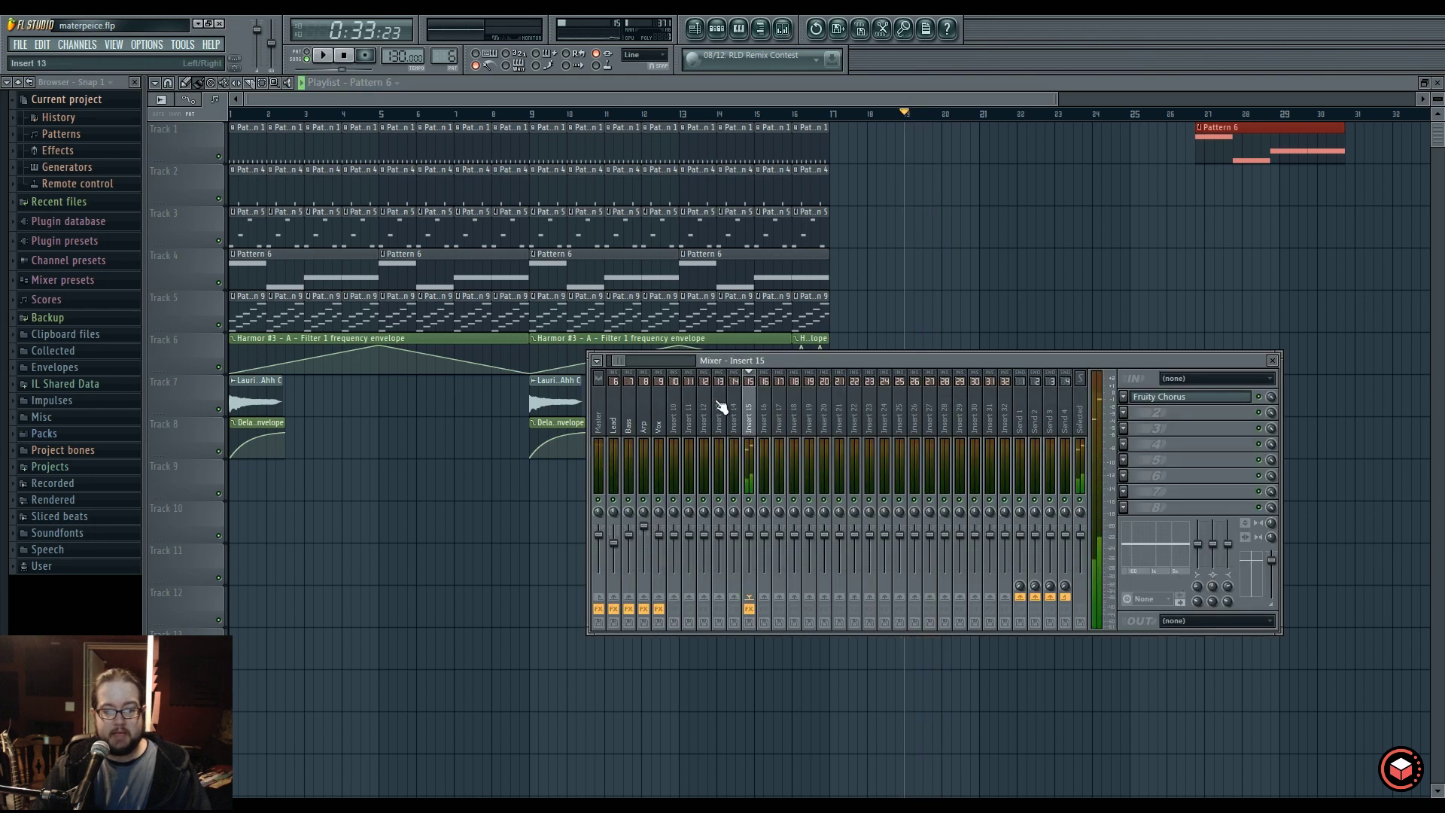
Enable Insert 15's send to the Master track and play to hear the routing.
left_click_drag(618, 361, 614, 362)
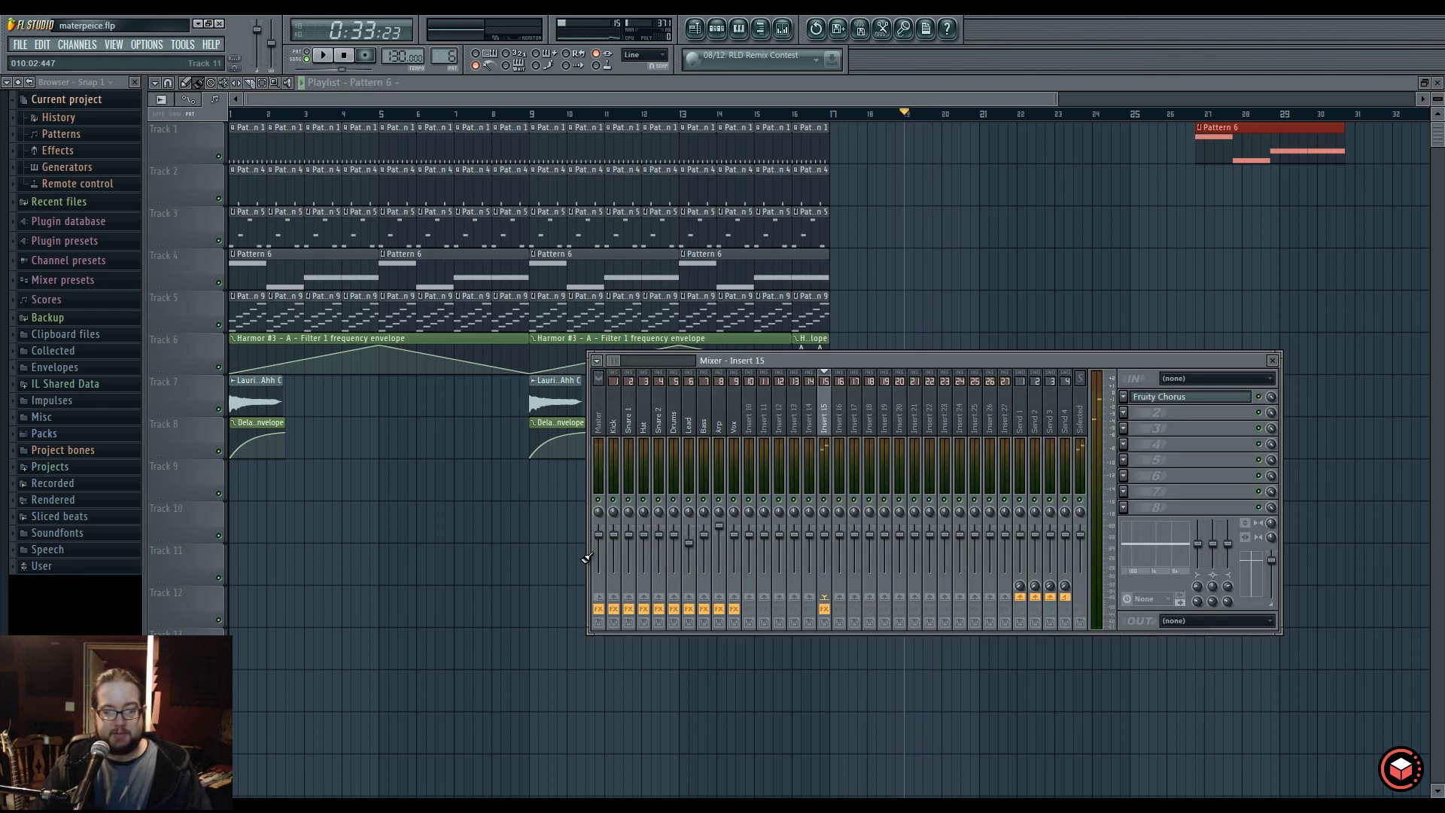
left_click(600, 598)
key("space")
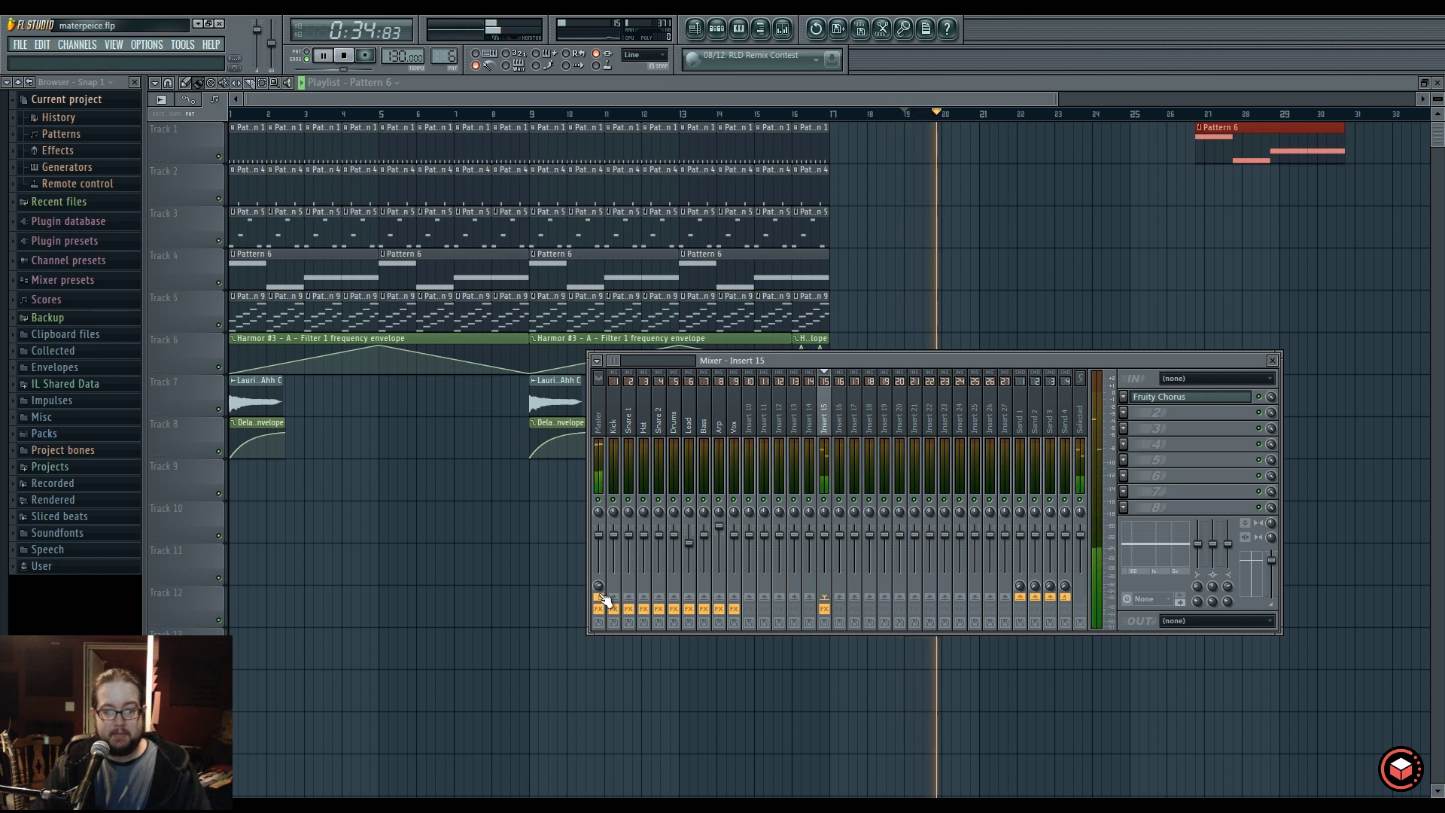
key("space")
key("space")
key("space")
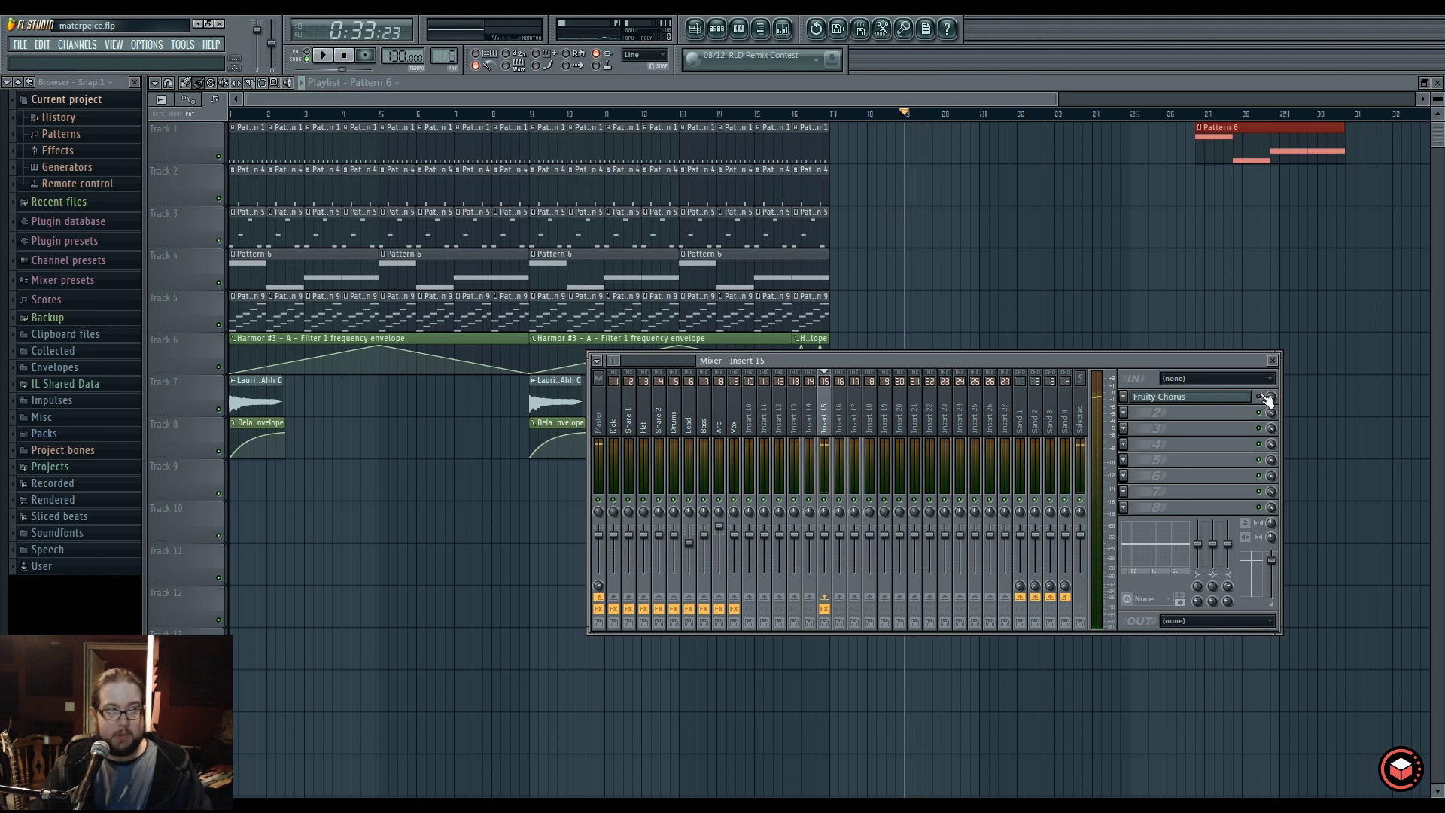
Replace Insert 15's Fruity Chorus with dblue Glitch v1.3 and play to hear it.
left_click(1124, 397)
mouse_move(1144, 413)
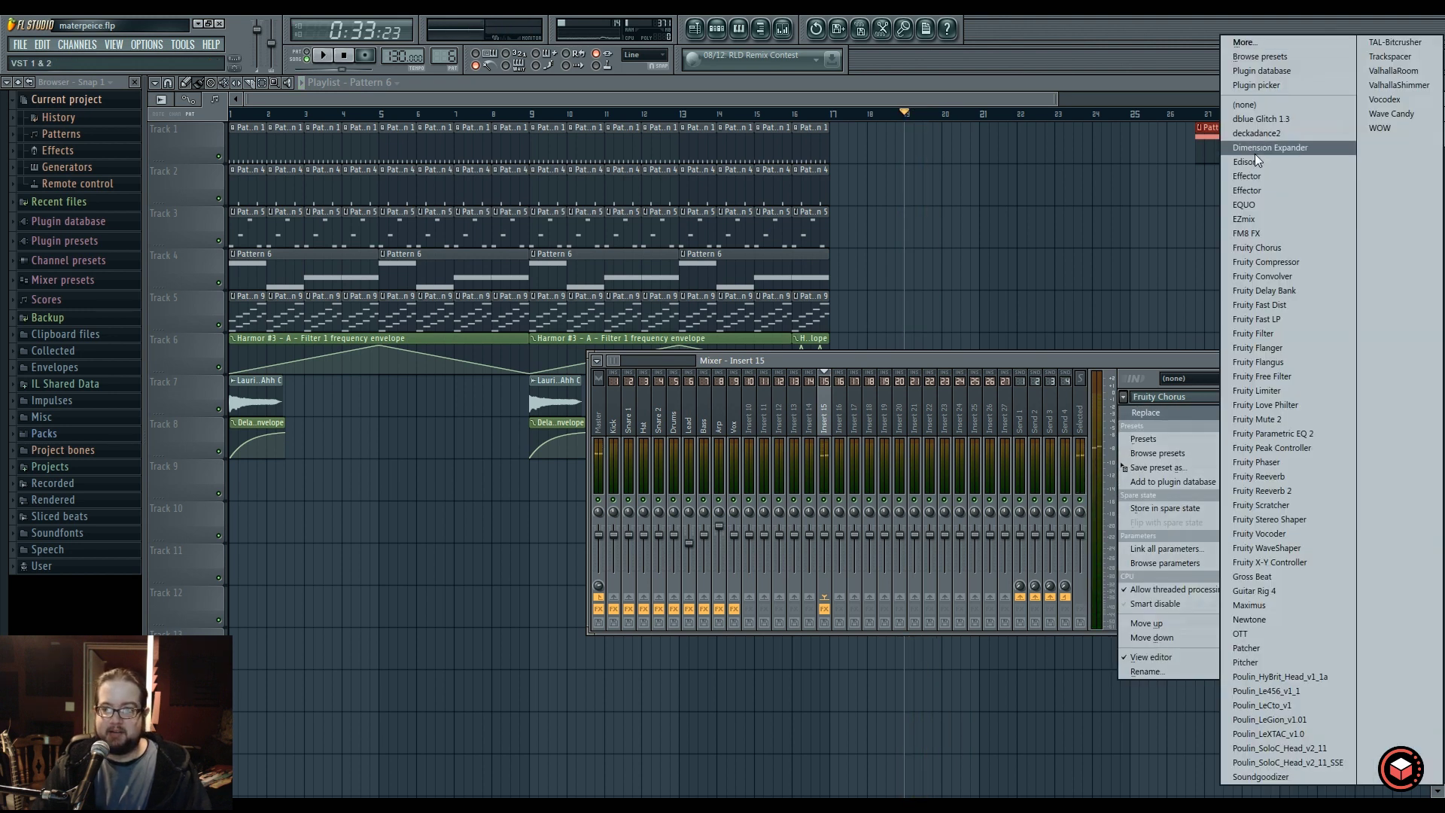
left_click(1252, 118)
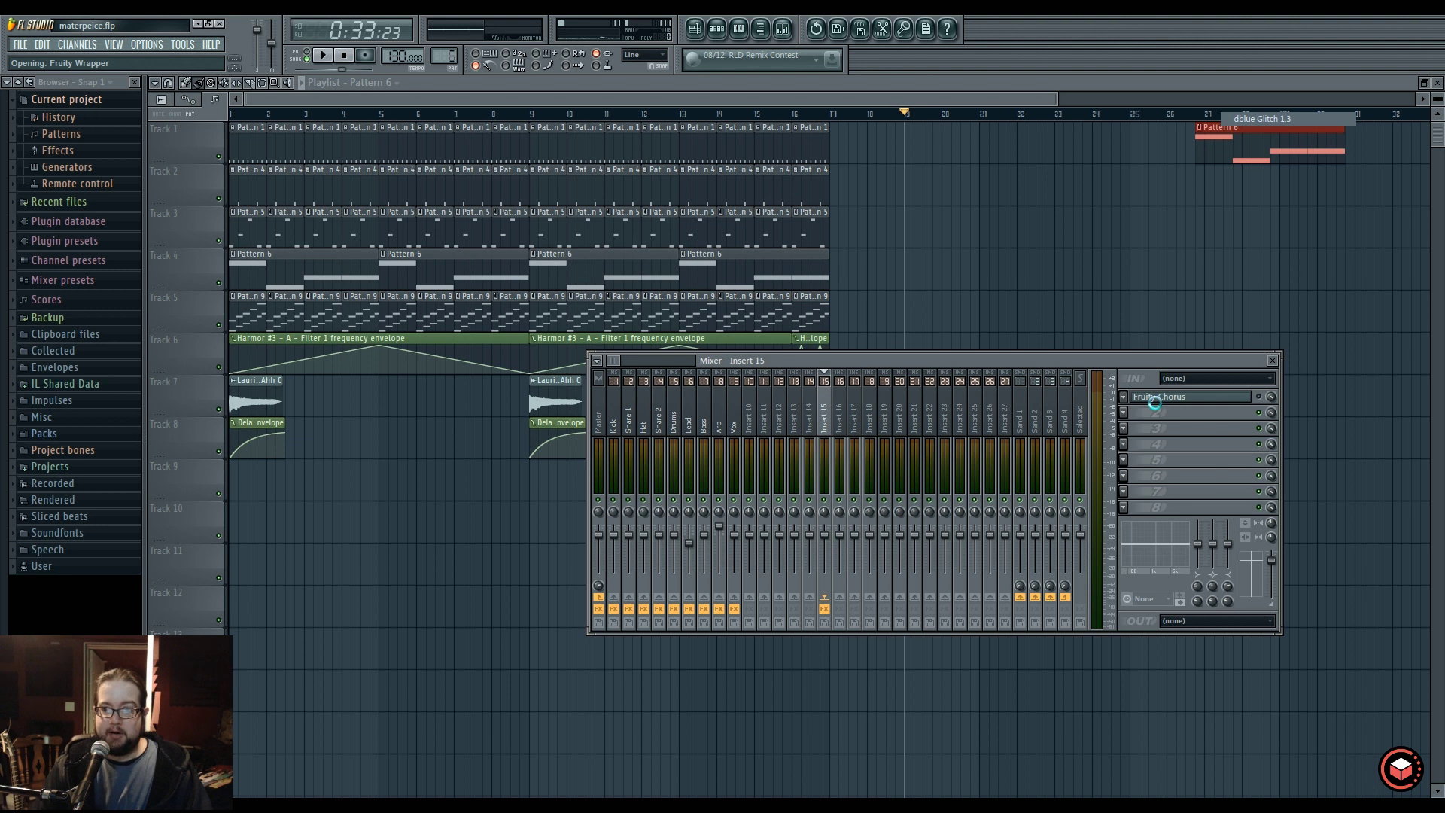
left_click_drag(1077, 152, 880, 473)
left_click(1272, 396)
key("space")
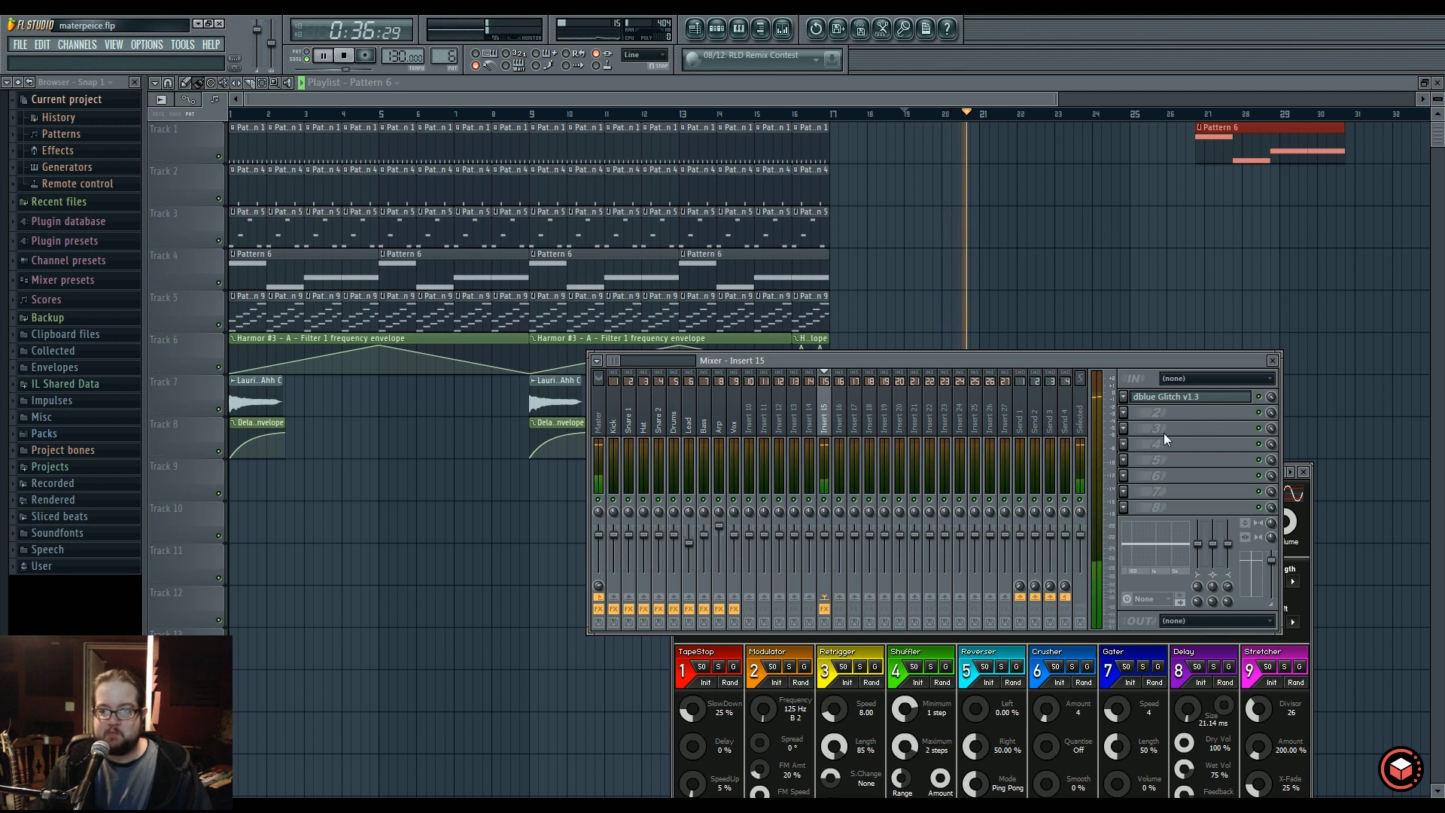
Replace the dblue Glitch effect on Insert 15's first slot with (none).
left_click(1124, 396)
mouse_move(1130, 413)
left_click(1248, 105)
left_click_drag(1066, 360, 1083, 244)
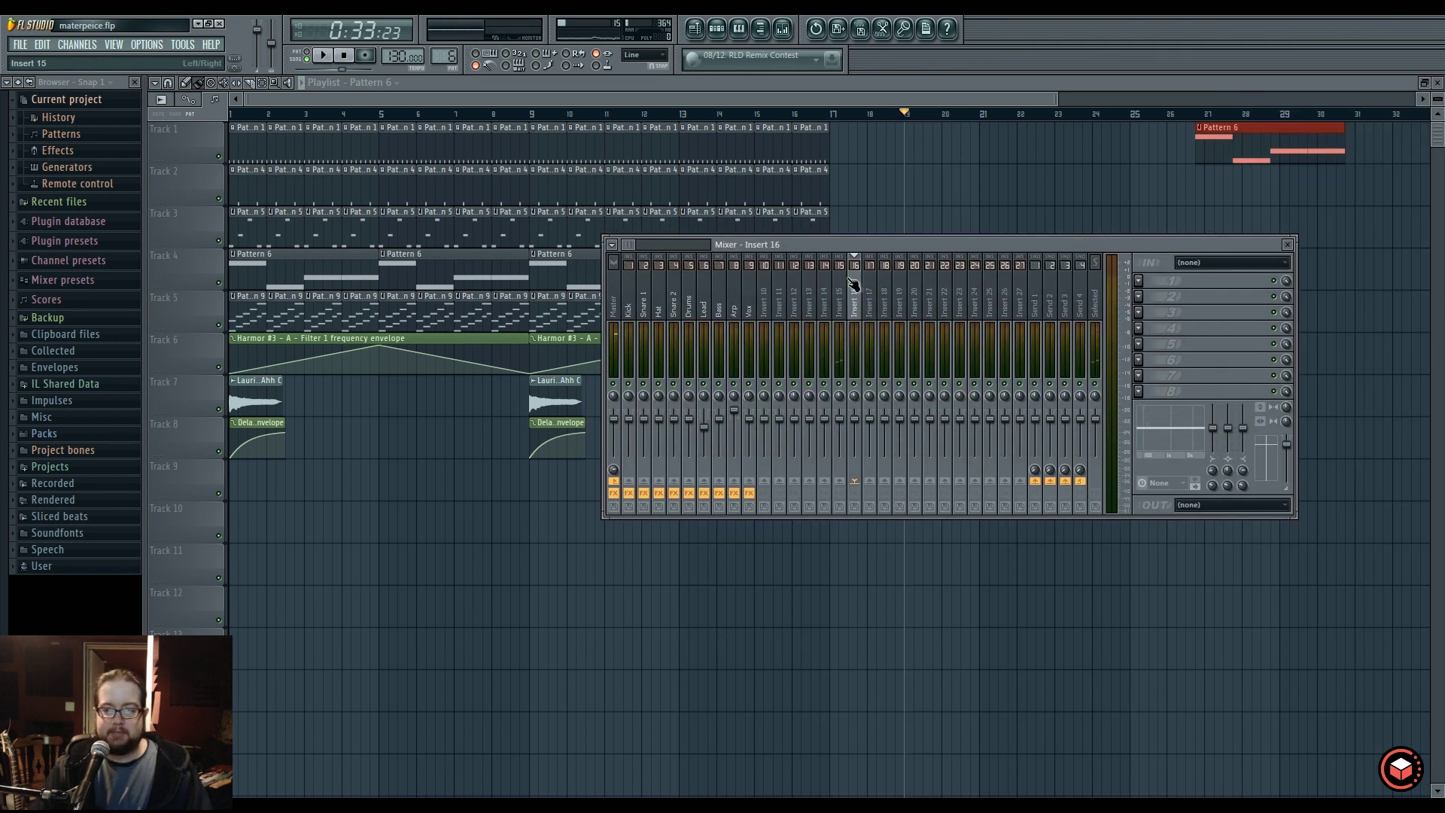
Reposition the mixer and review the output list without assigning an output.
left_click(1246, 504)
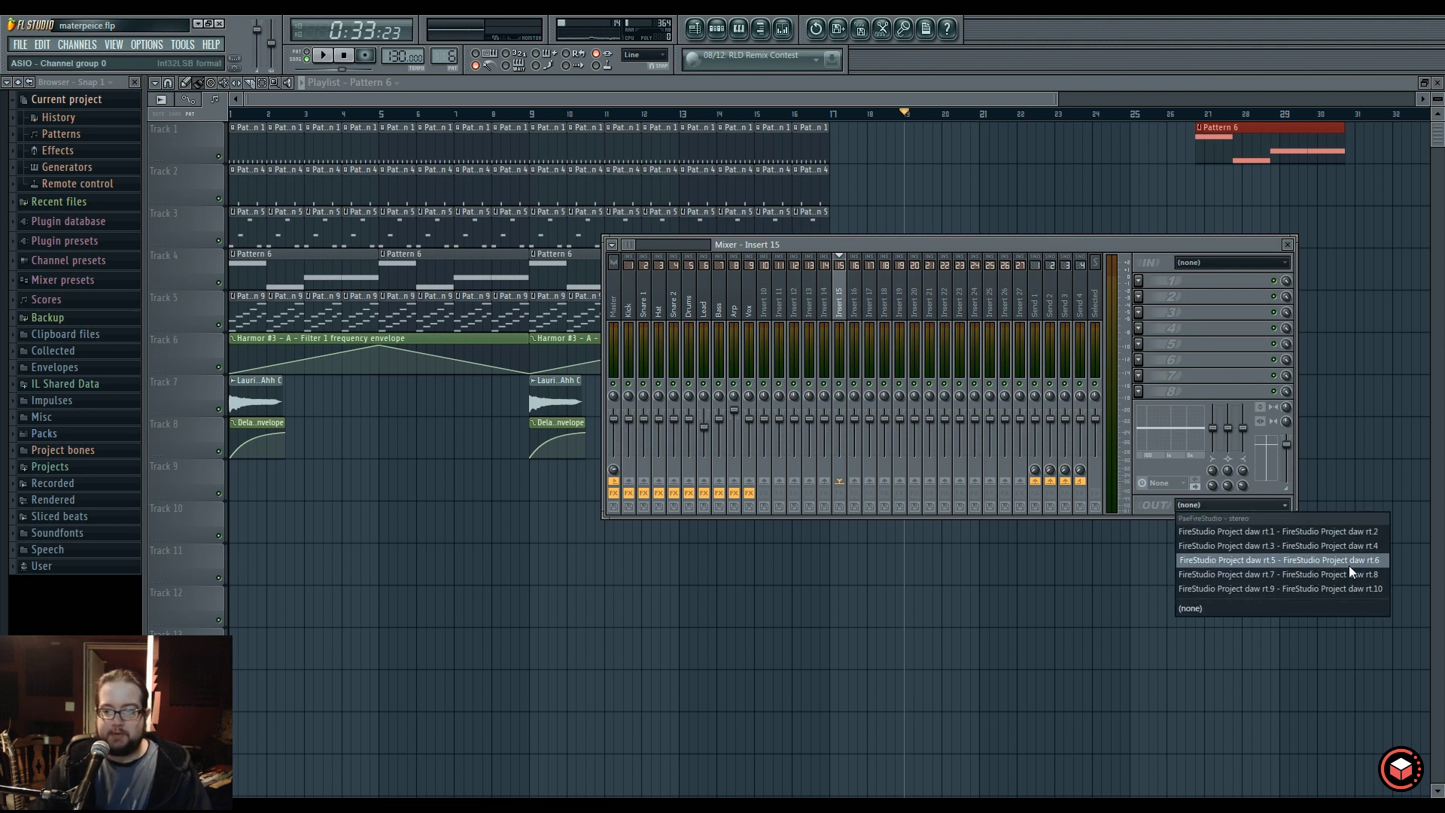
left_click(1159, 241)
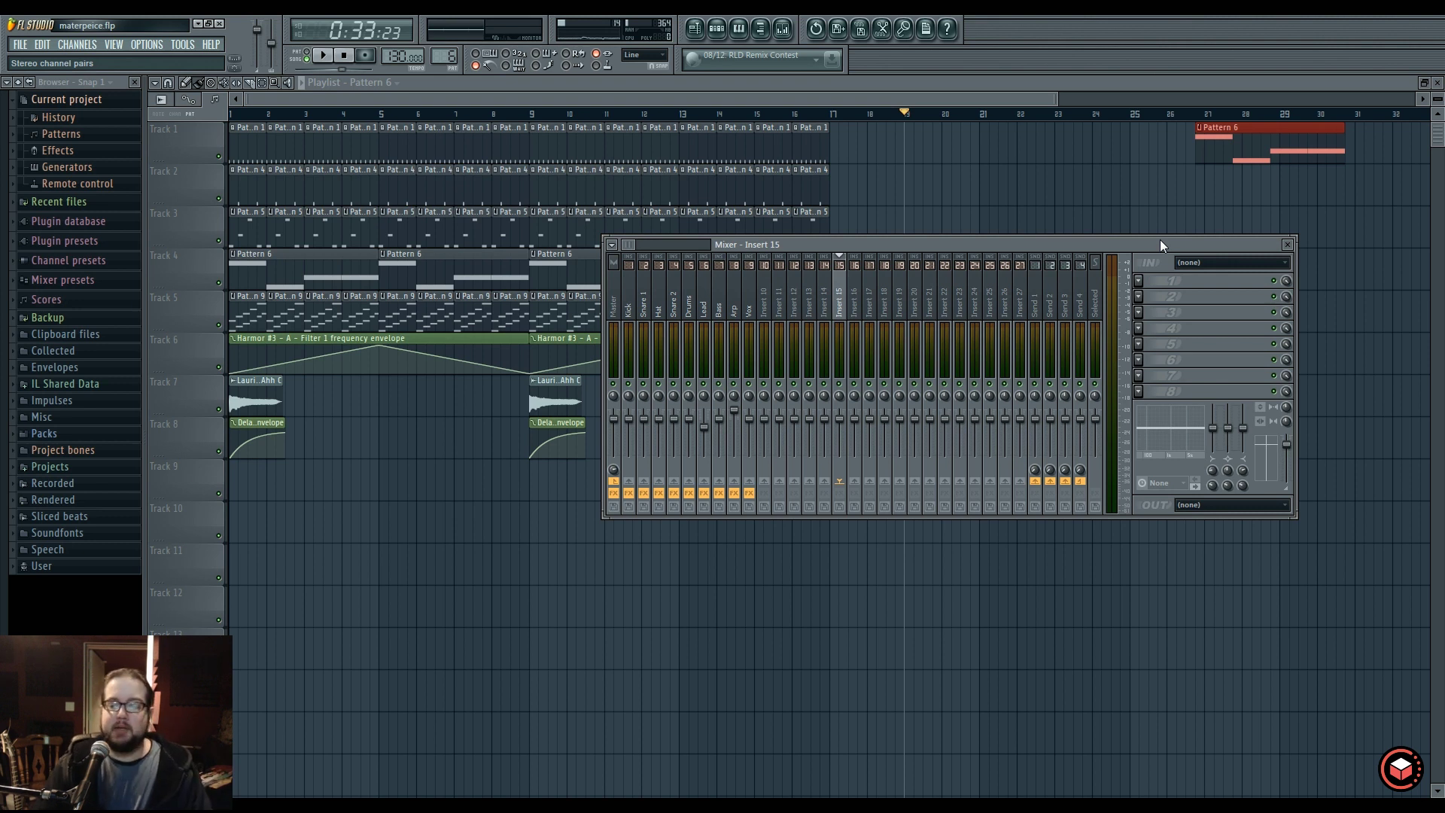
left_click_drag(1159, 240, 1088, 293)
left_click(1167, 560)
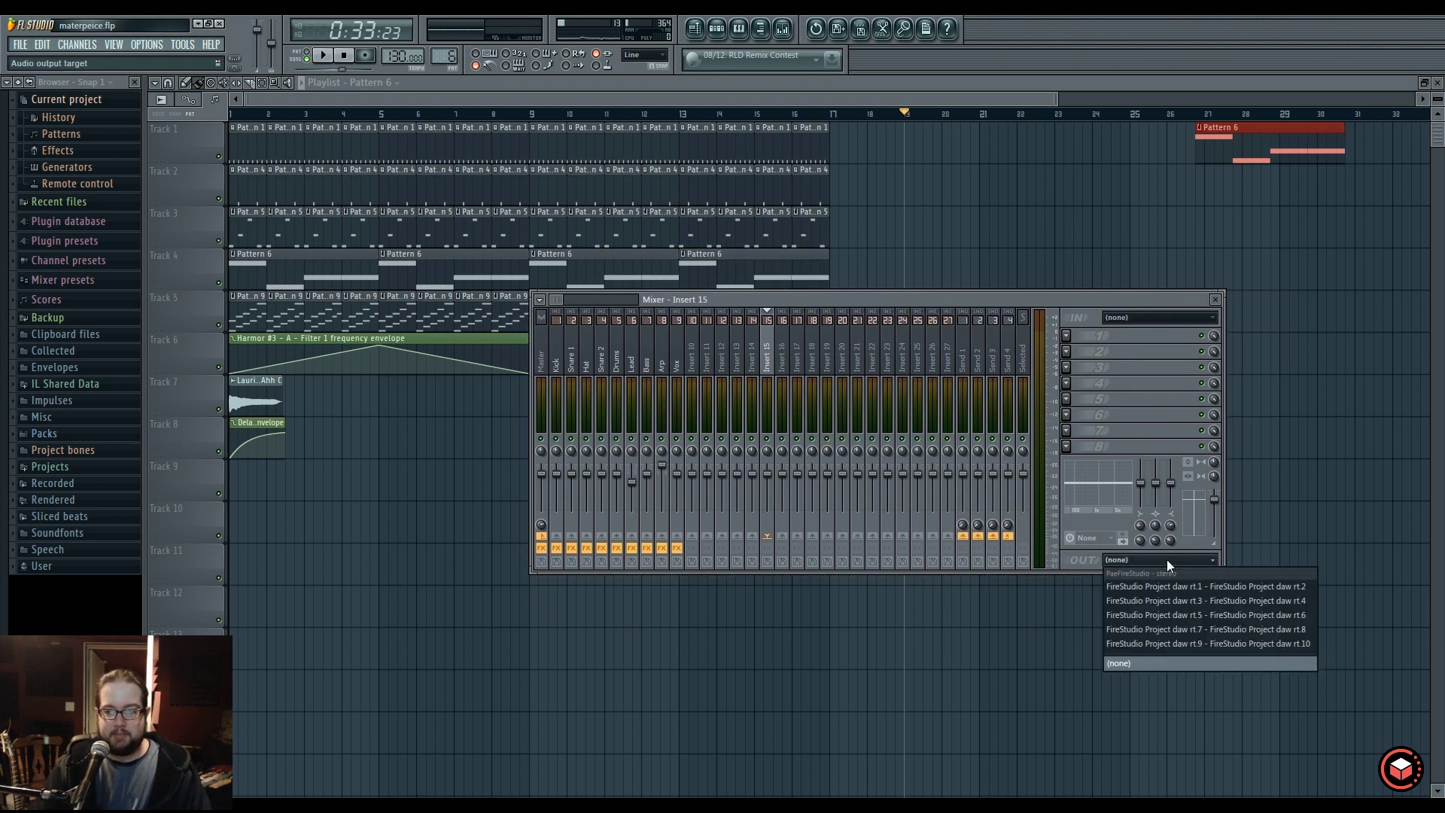
left_click(1179, 562)
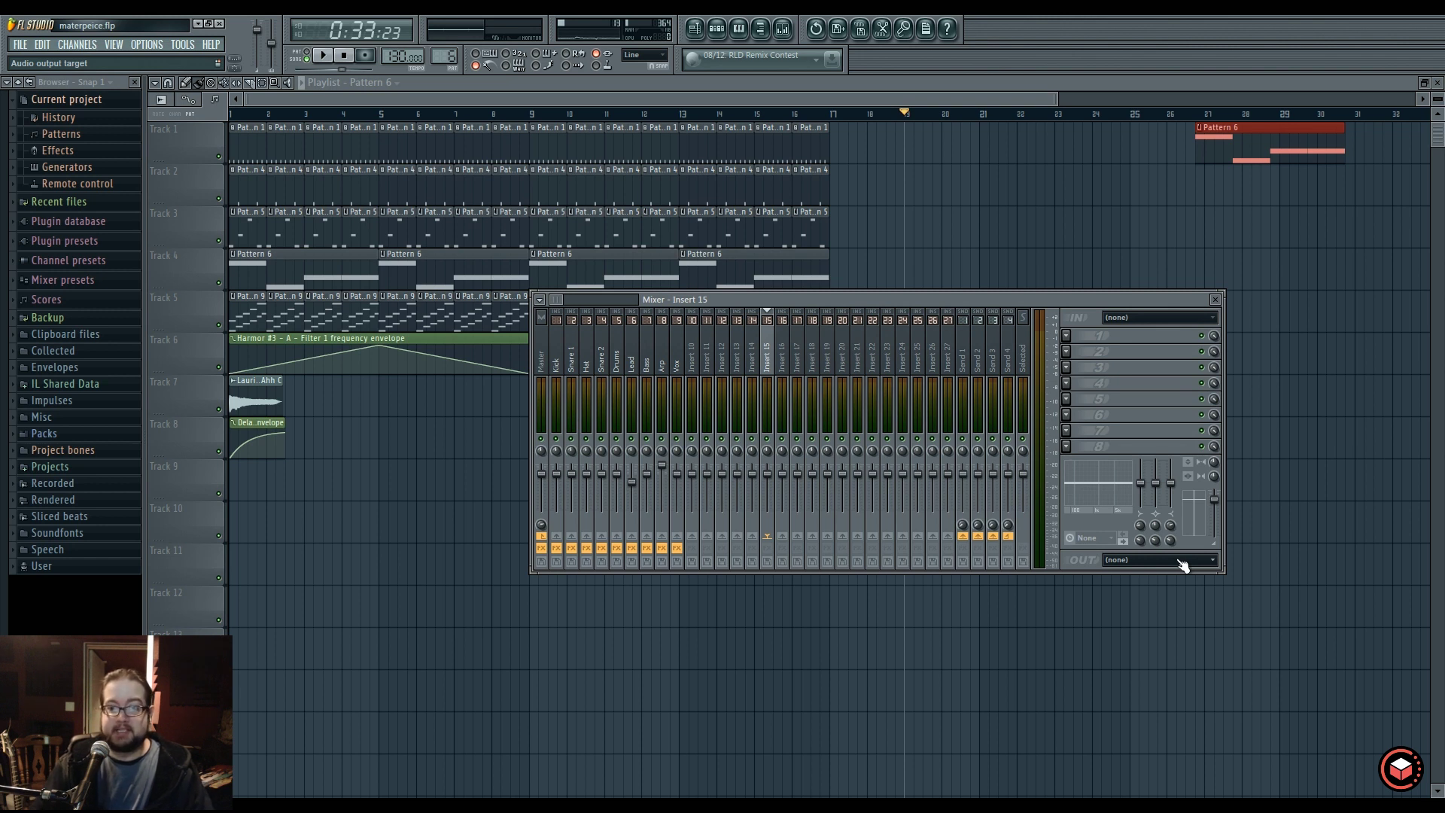
left_click(1177, 560)
left_click(1177, 559)
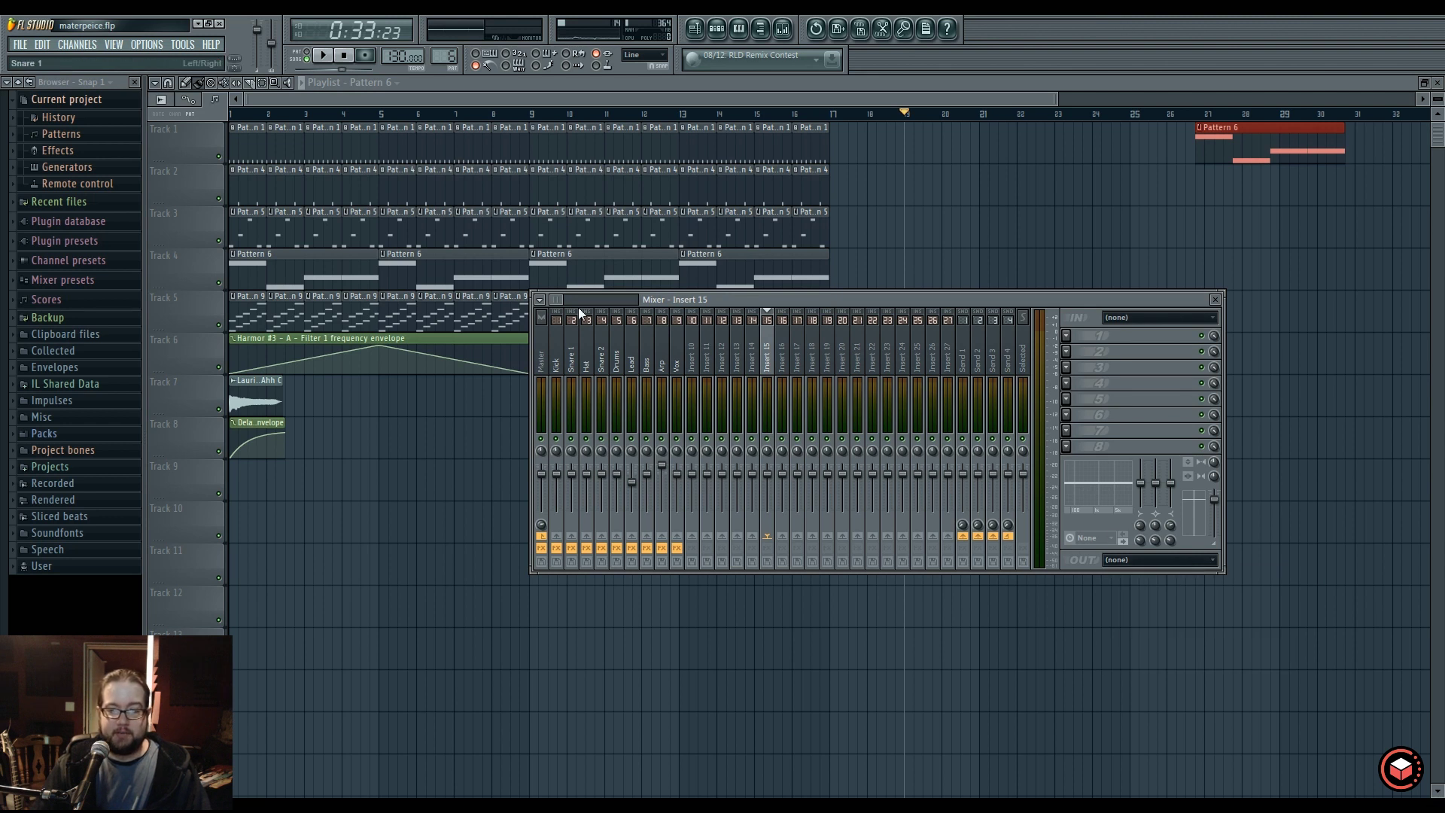
Select the Kick track and check its output list without changing it.
mouse_move(556, 346)
left_mouse_down()
mouse_move(652, 348)
mouse_move(561, 350)
left_mouse_up()
left_click(1114, 560)
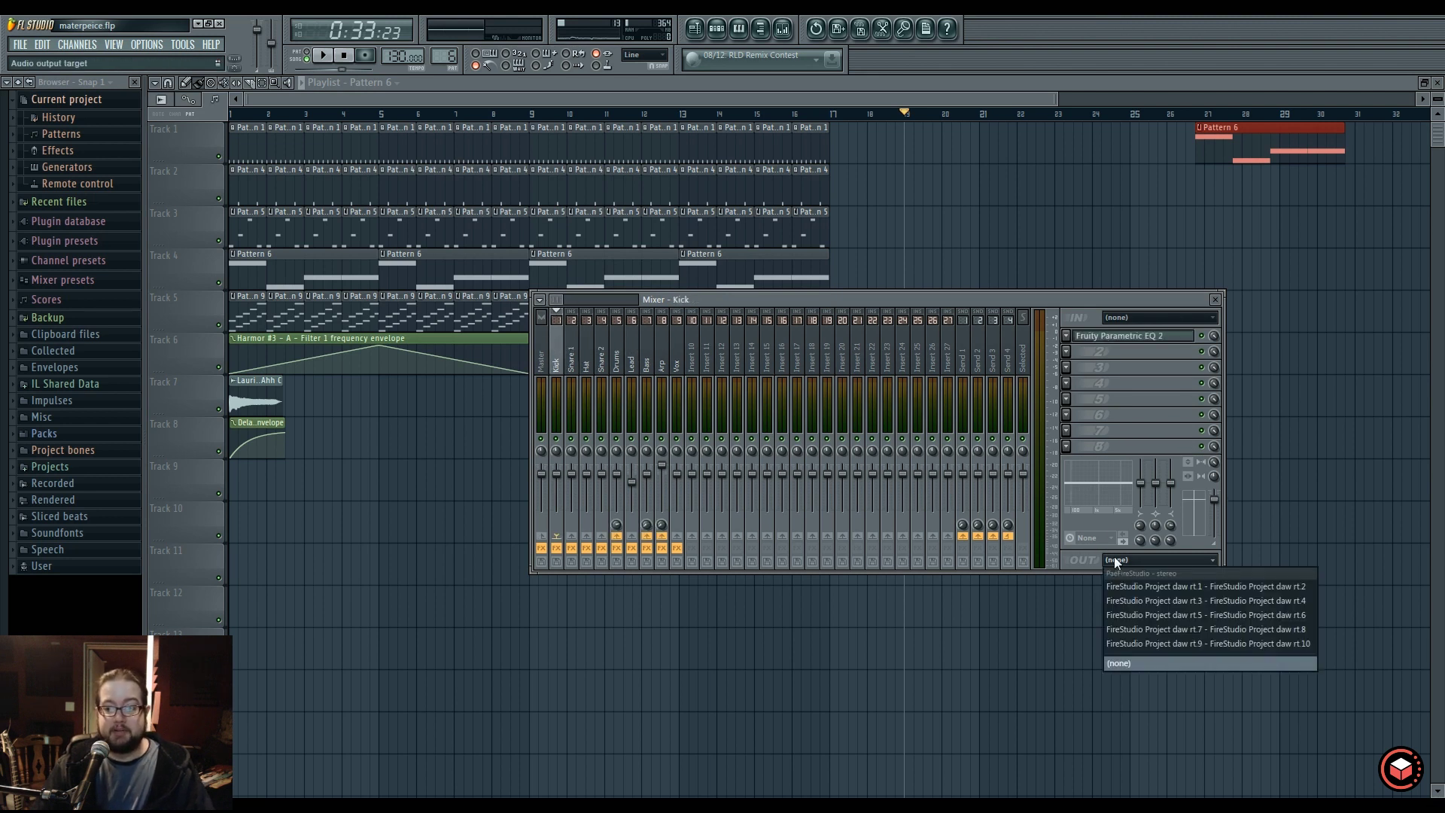
left_click(1114, 557)
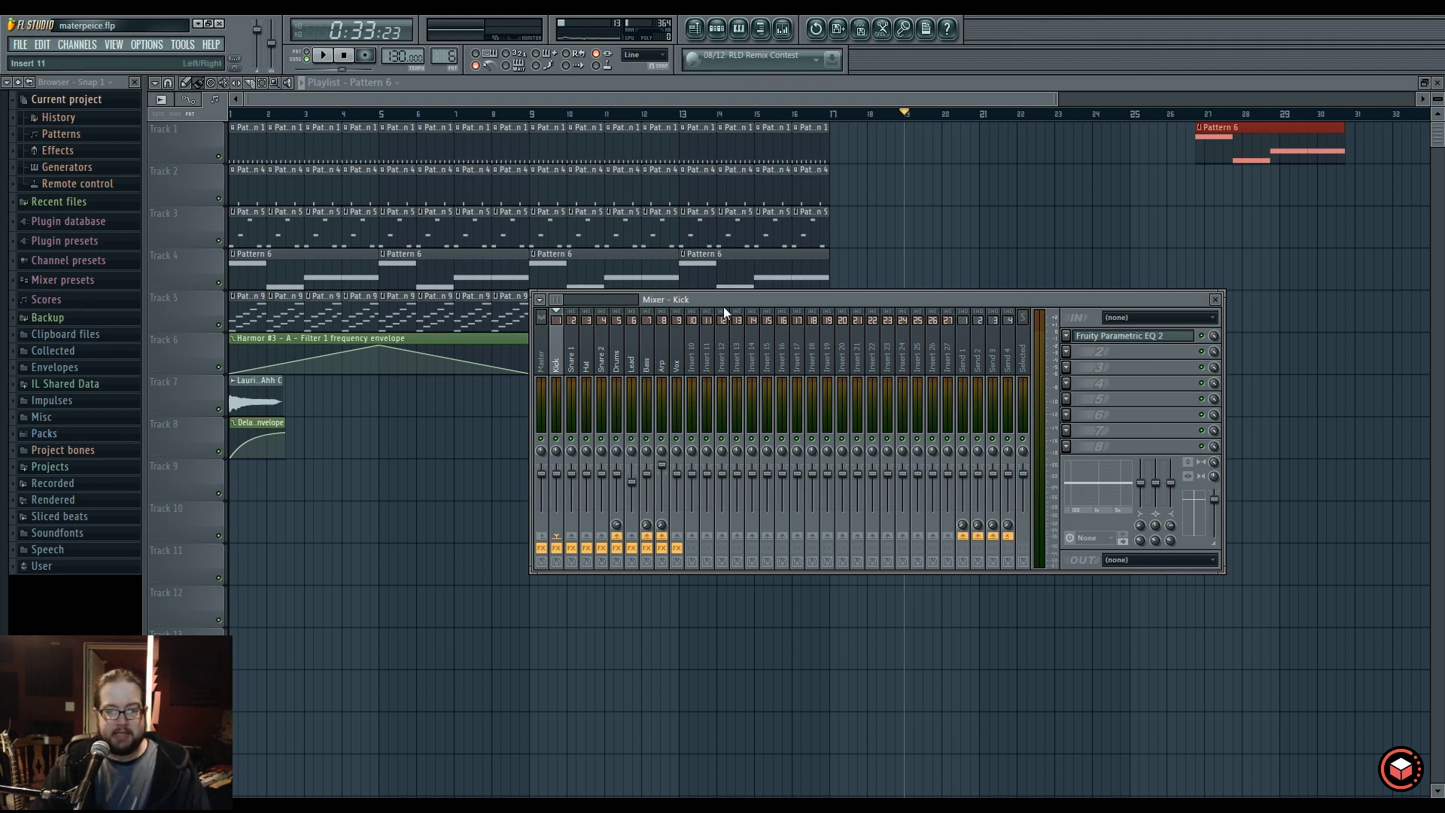
Select Insert 20 and look over its audio input list.
left_click_drag(726, 300, 652, 399)
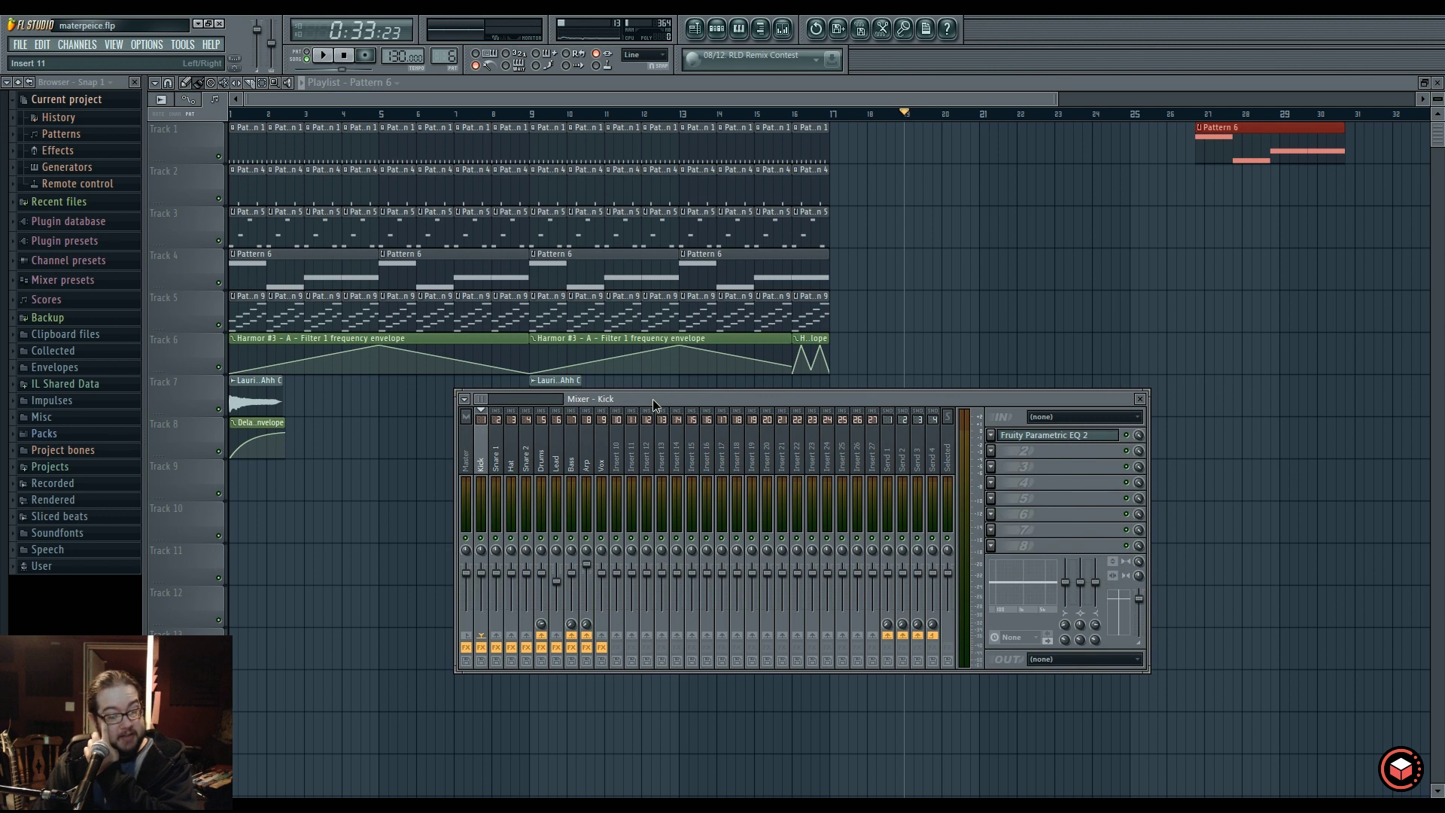
left_click(693, 452)
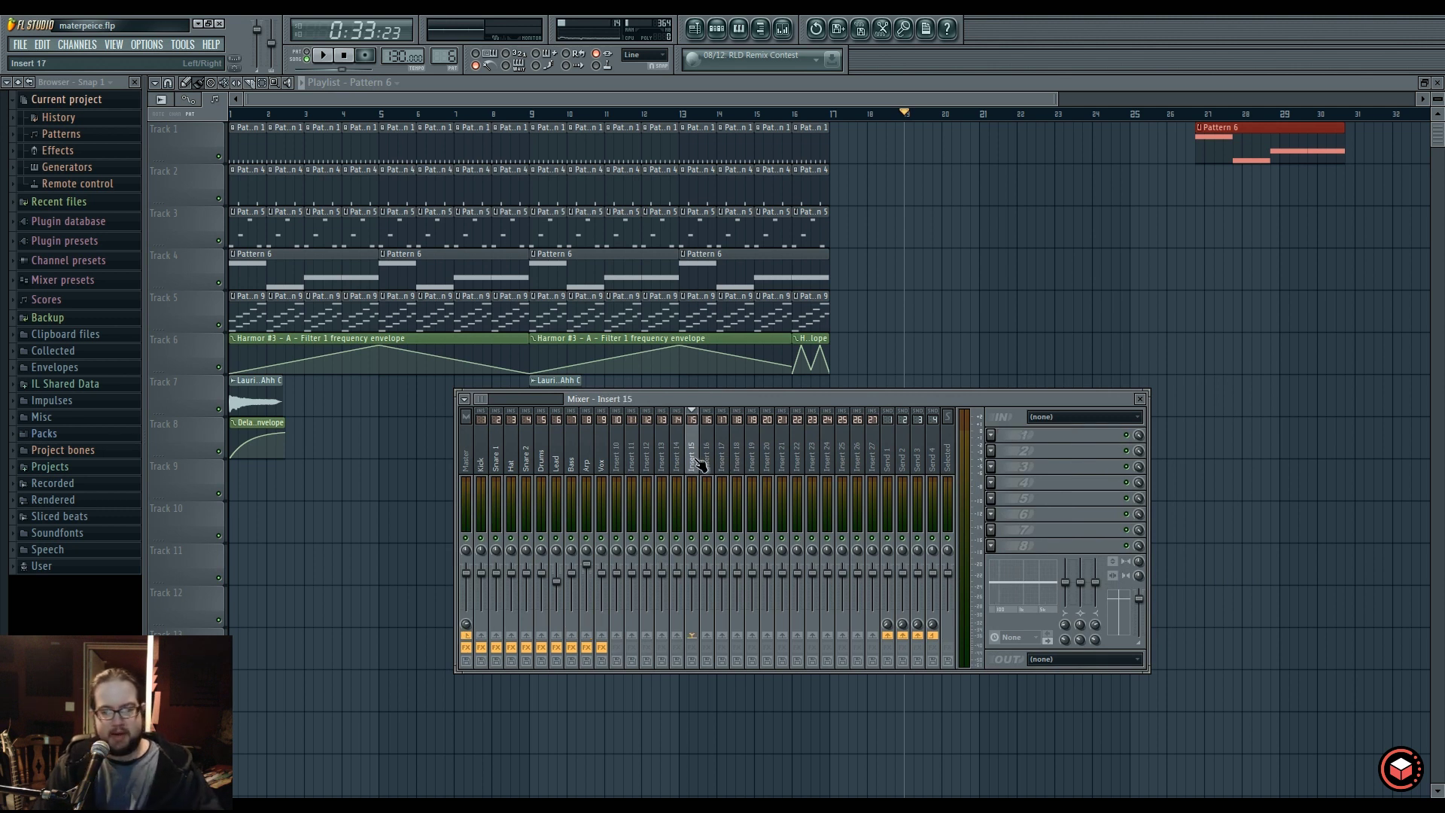
left_click(753, 447)
left_click(769, 450)
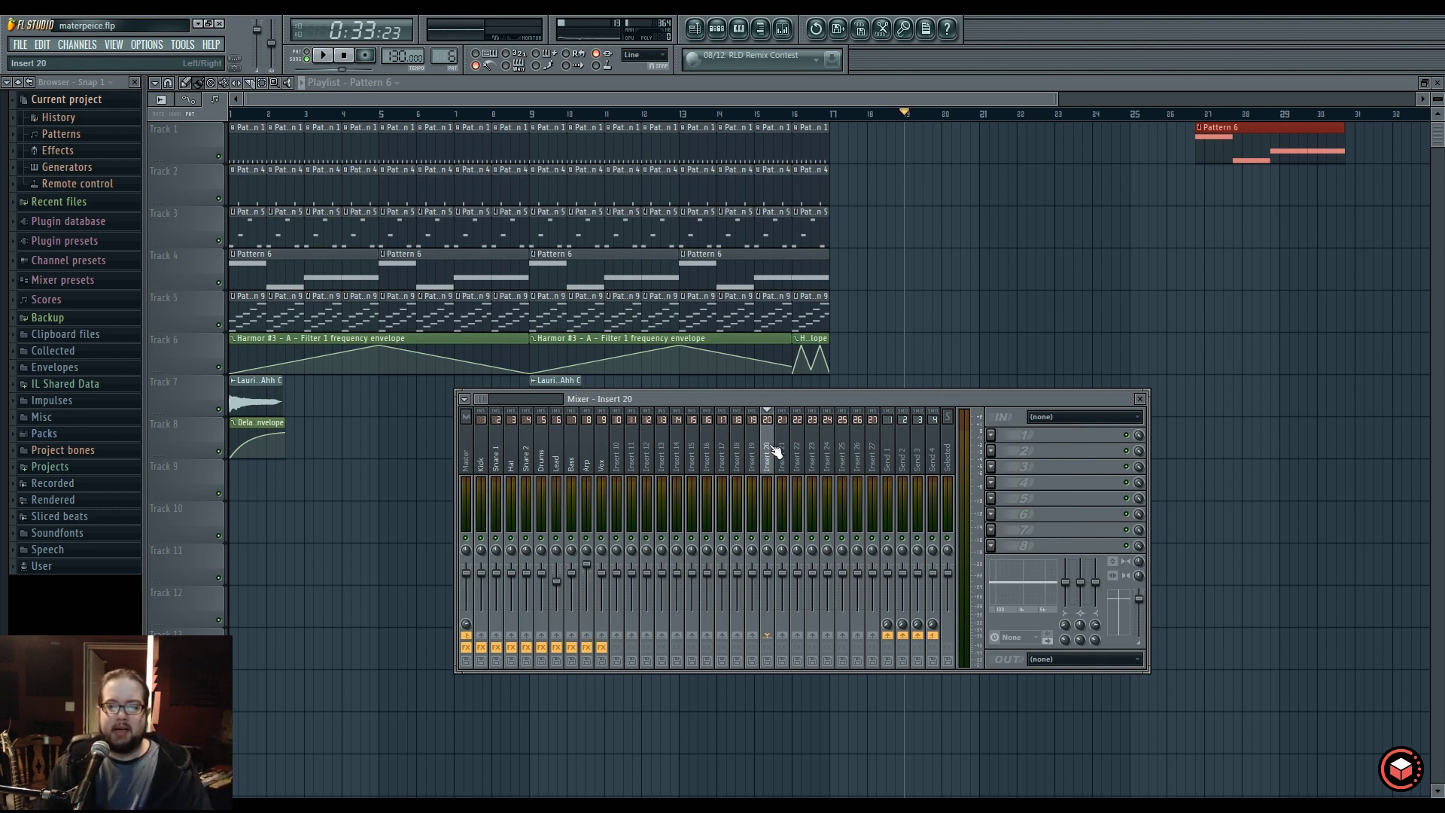
left_click(1056, 415)
left_click(982, 464)
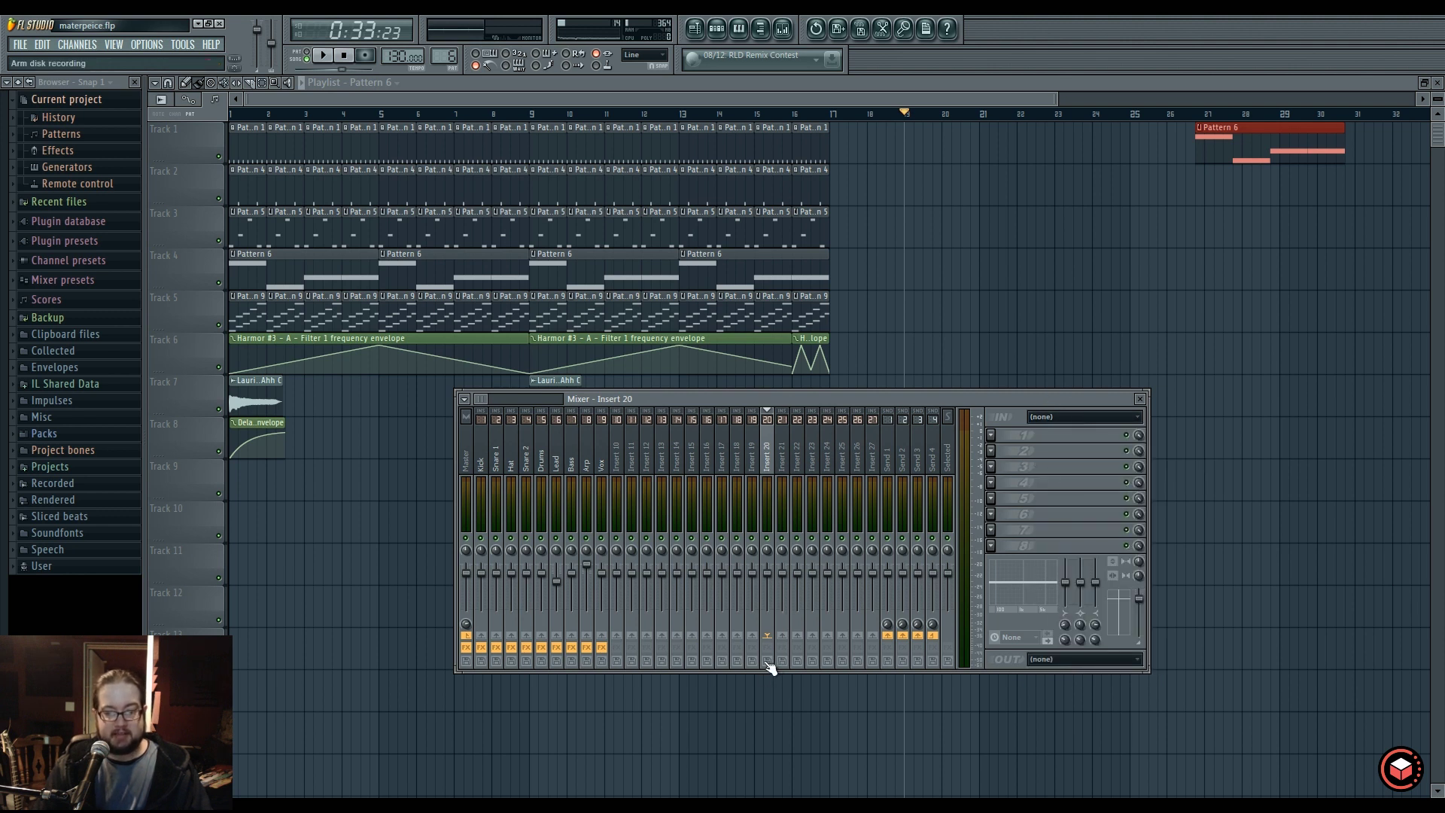
Arm Inserts 21–24 for disk recording and set Insert 20's input to FireStudio Project Mic 4.
left_click_drag(782, 663, 826, 664)
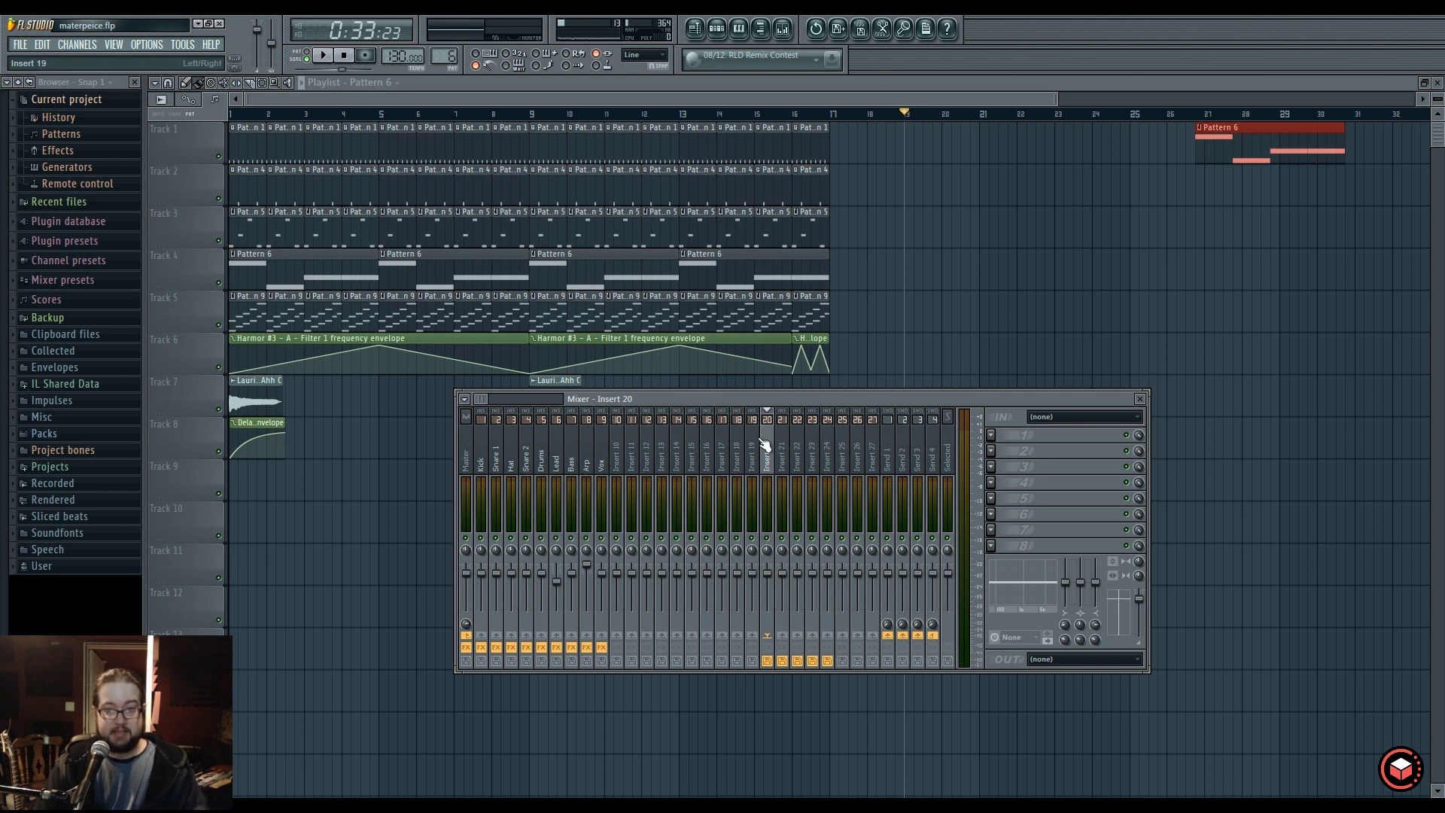
left_click(1084, 416)
left_click(1084, 527)
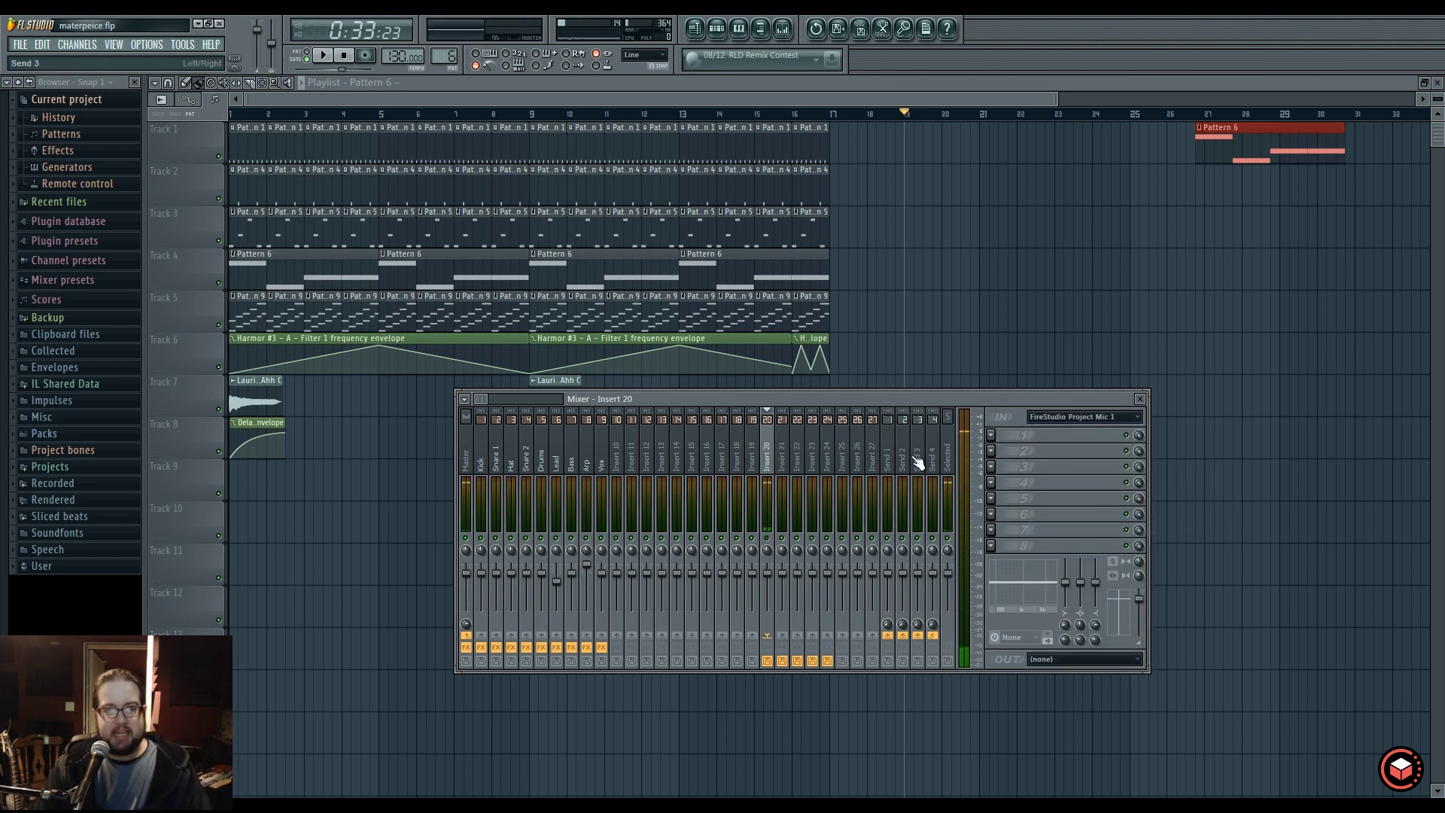
left_click(1061, 417)
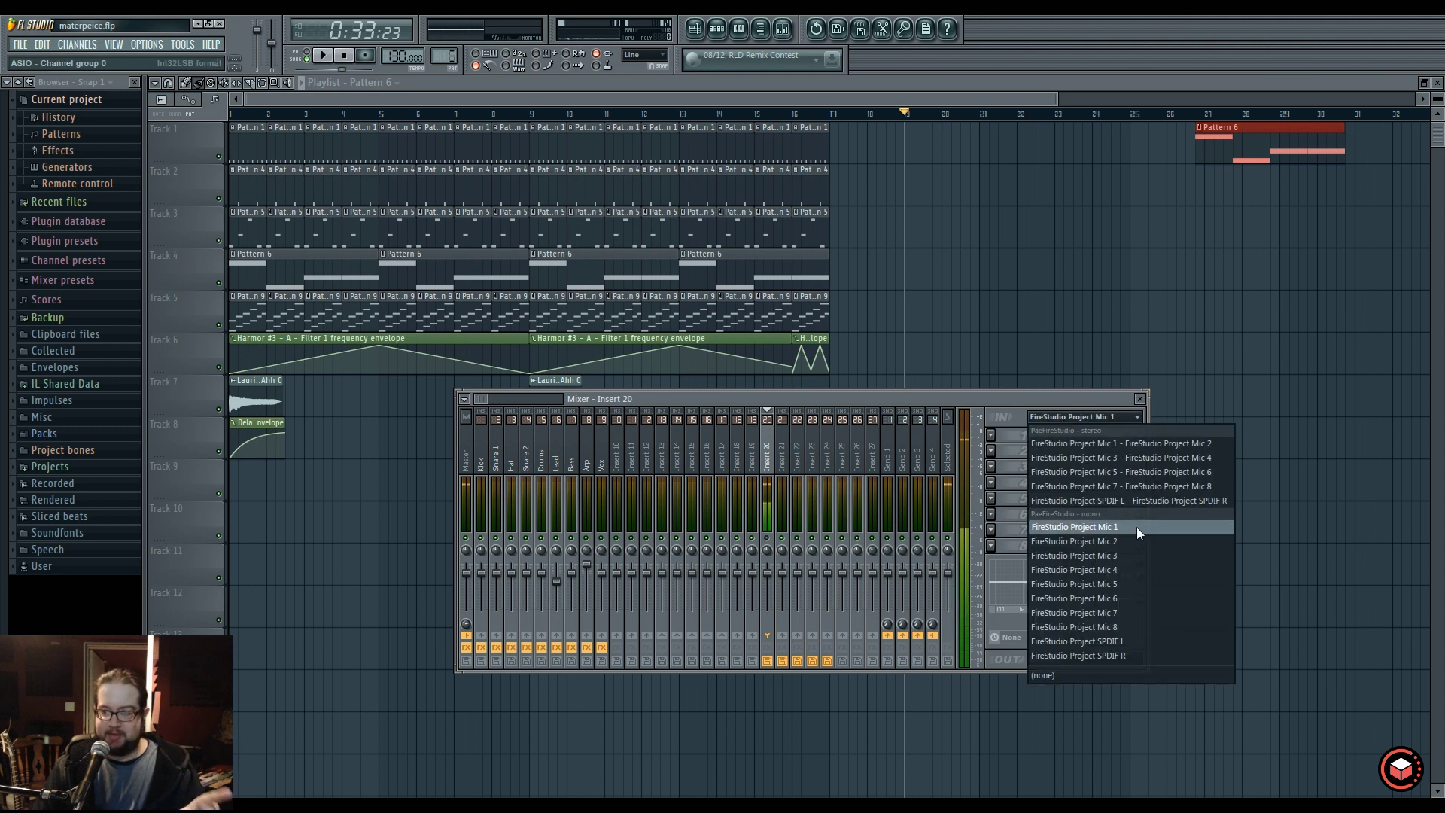
left_click(1141, 570)
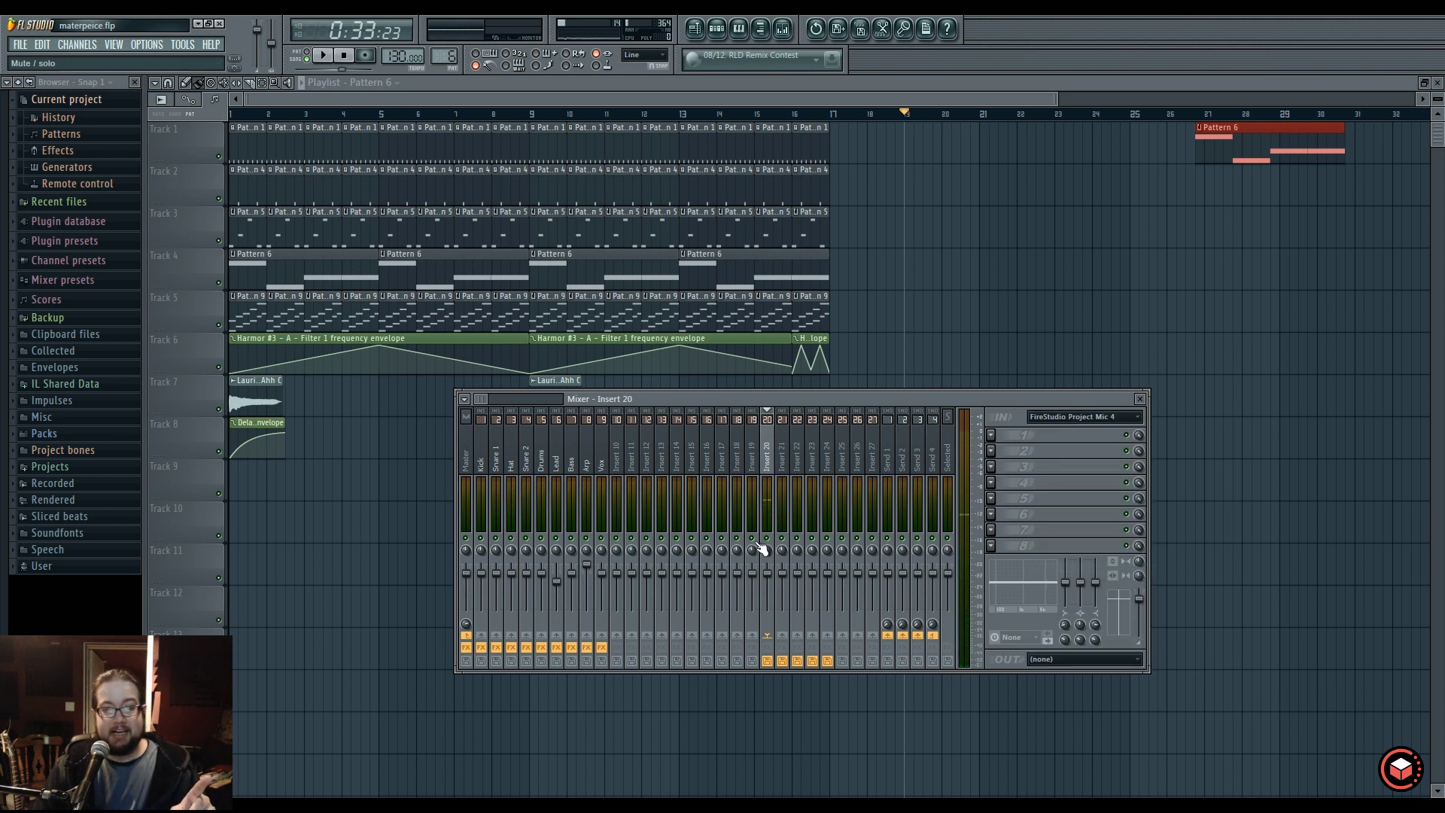
left_click(813, 459)
left_click(770, 460)
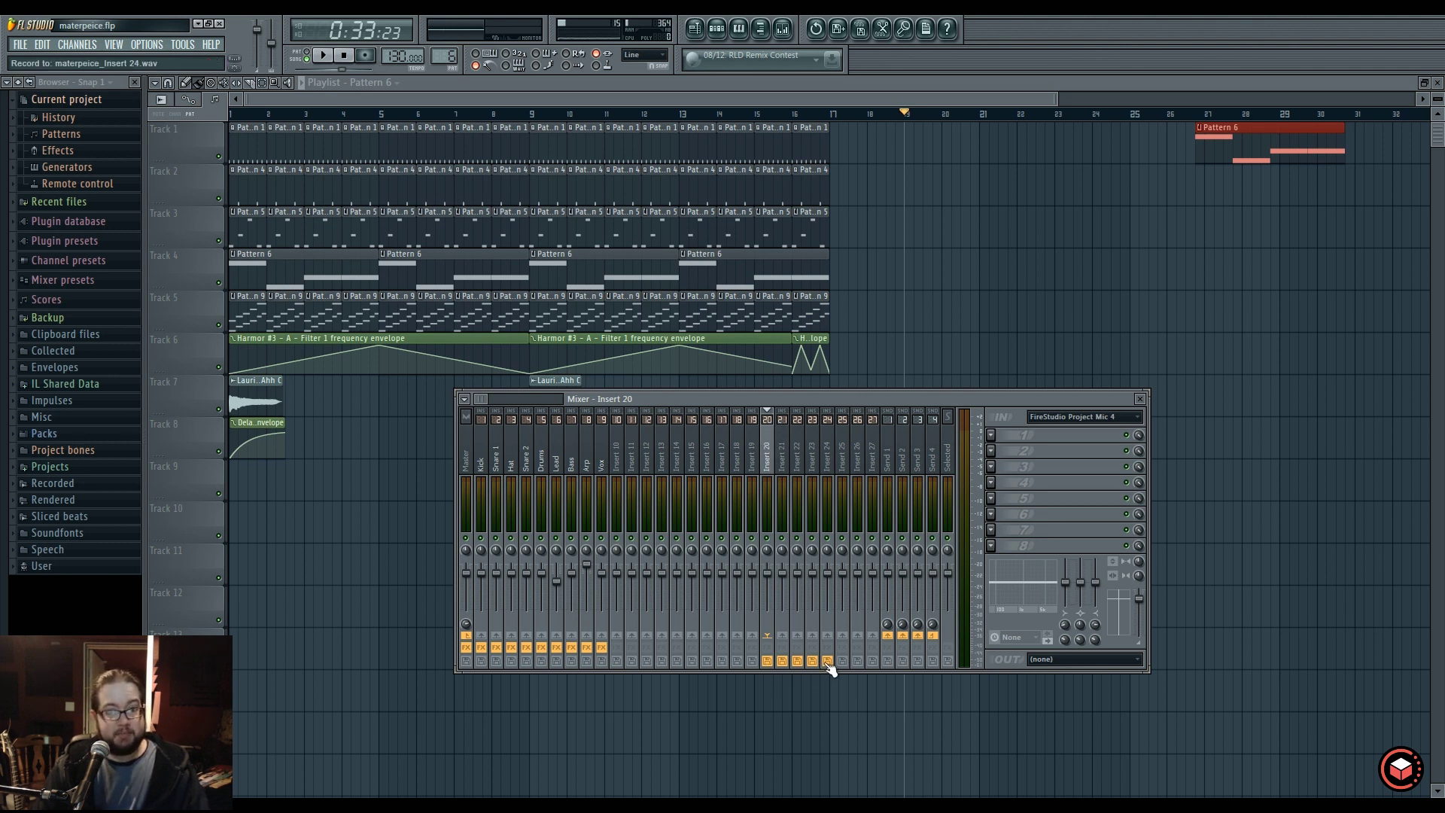
Arm Insert 20 for disk recording, cancel the file dialog, and browse the Recorded folder.
left_click(768, 662)
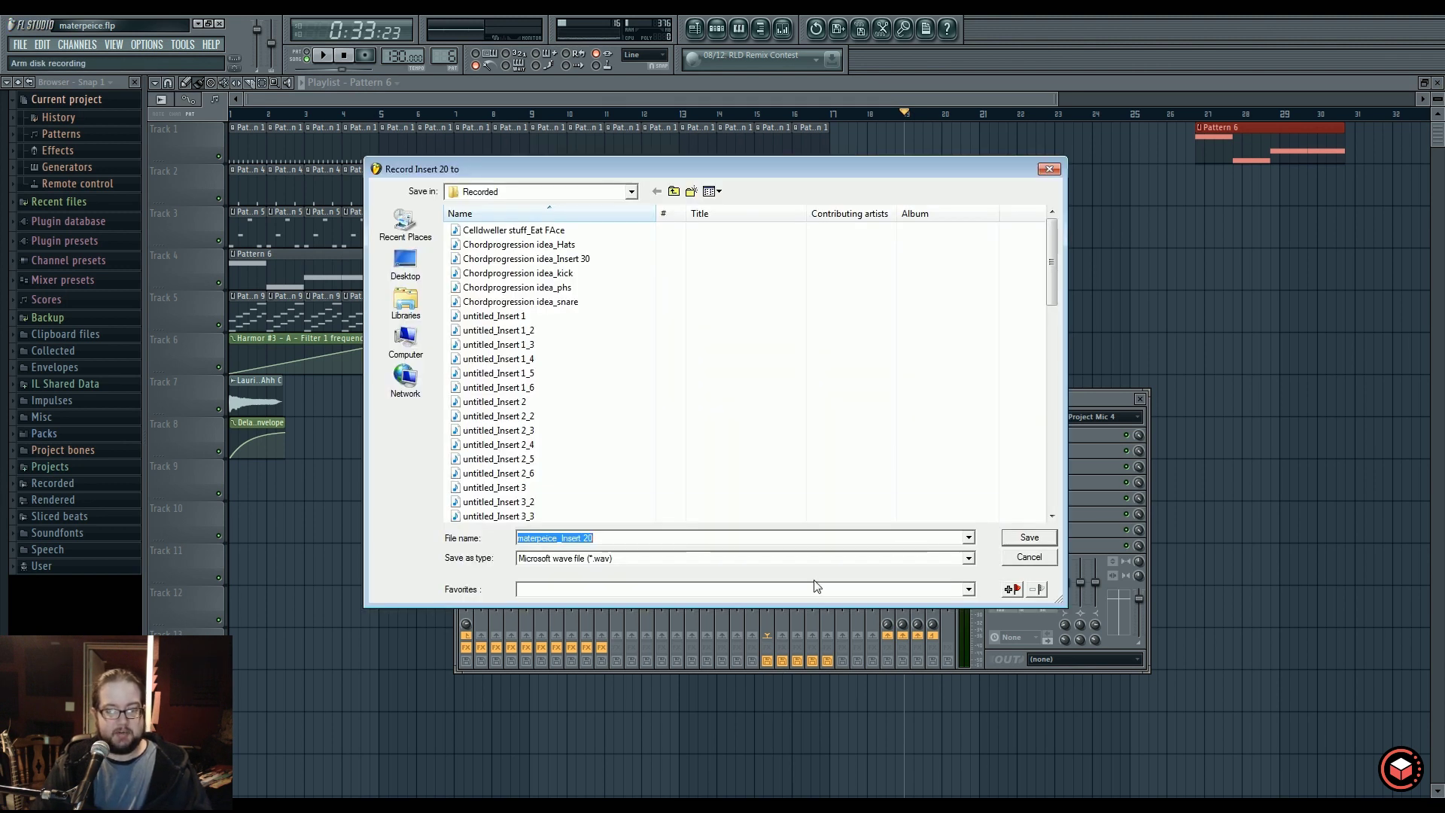
left_click(1025, 558)
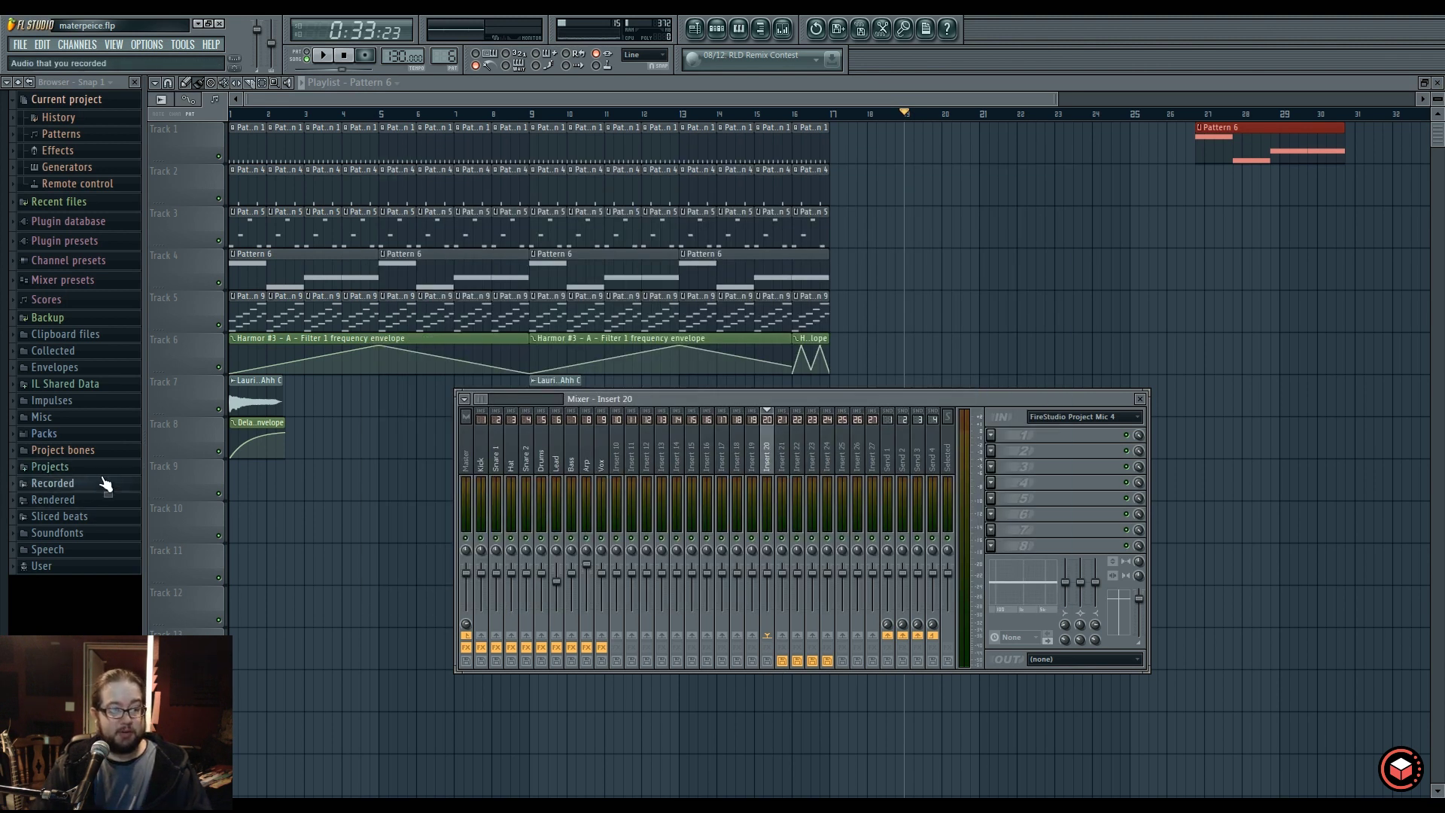
left_click(96, 499)
scroll(99, 511, "down", 10)
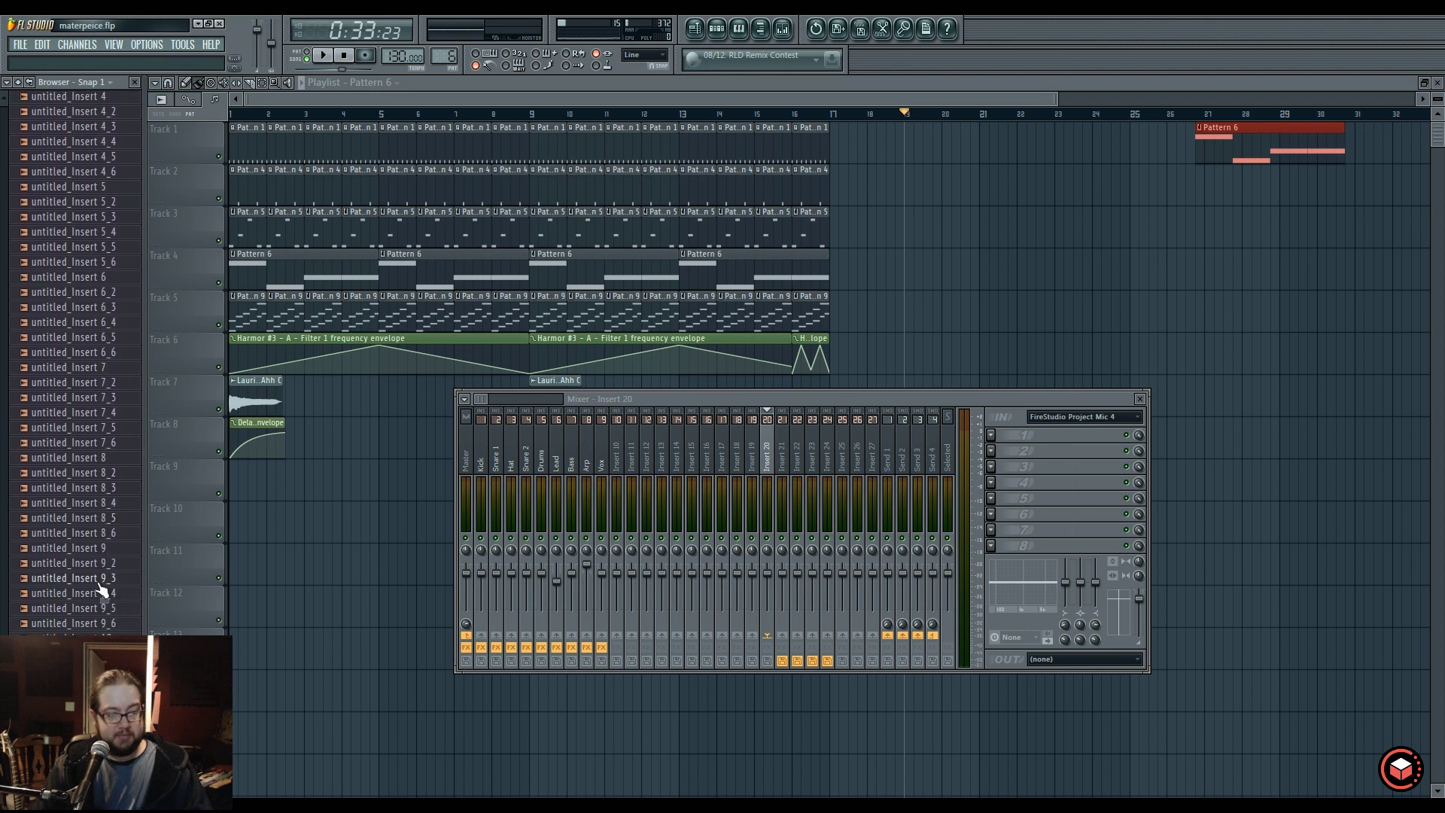
scroll(103, 588, "up", 12)
left_click(111, 259)
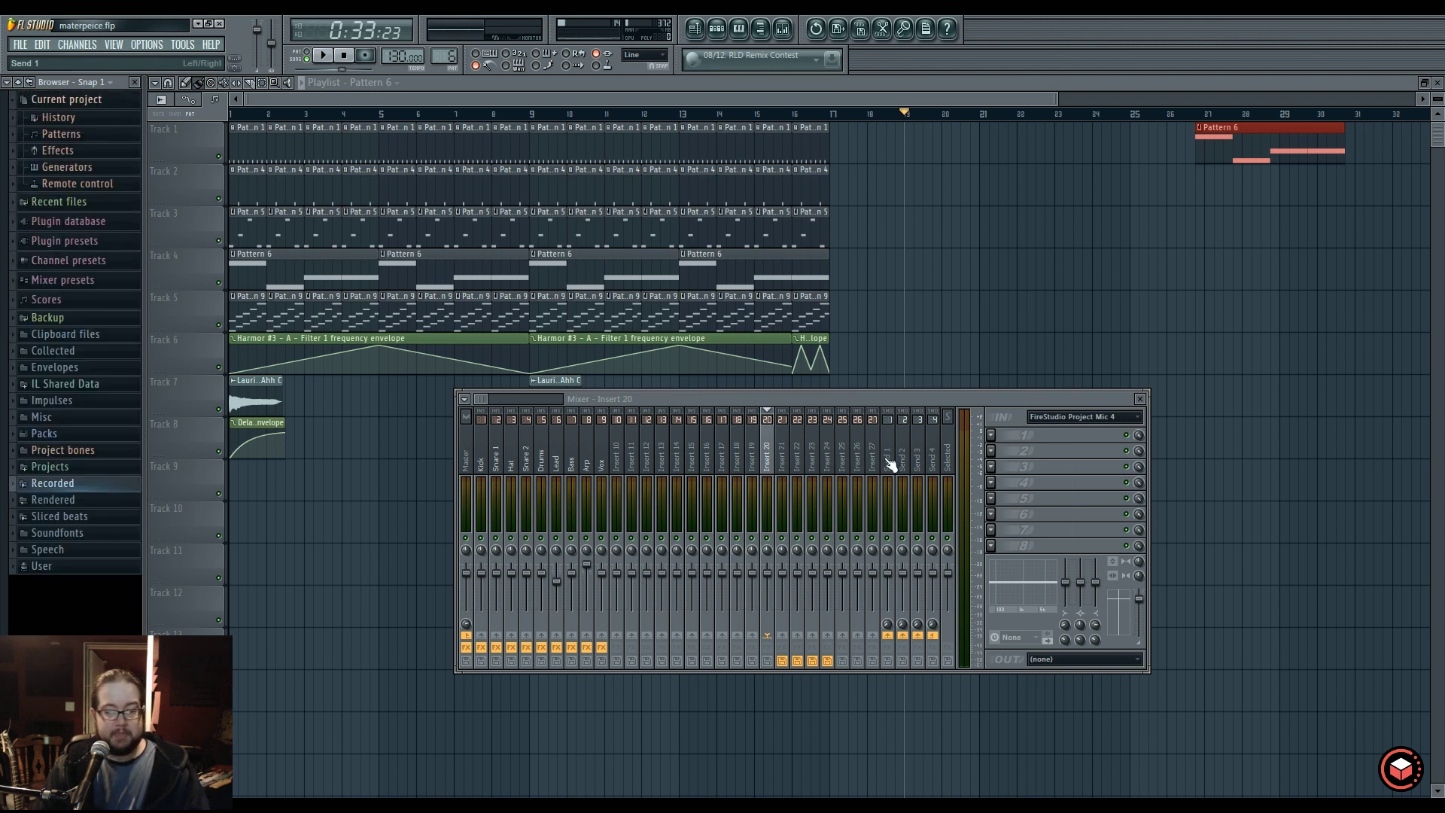
Disarm disk recording on Inserts 21–24.
left_click_drag(782, 660, 822, 668)
left_click(826, 662)
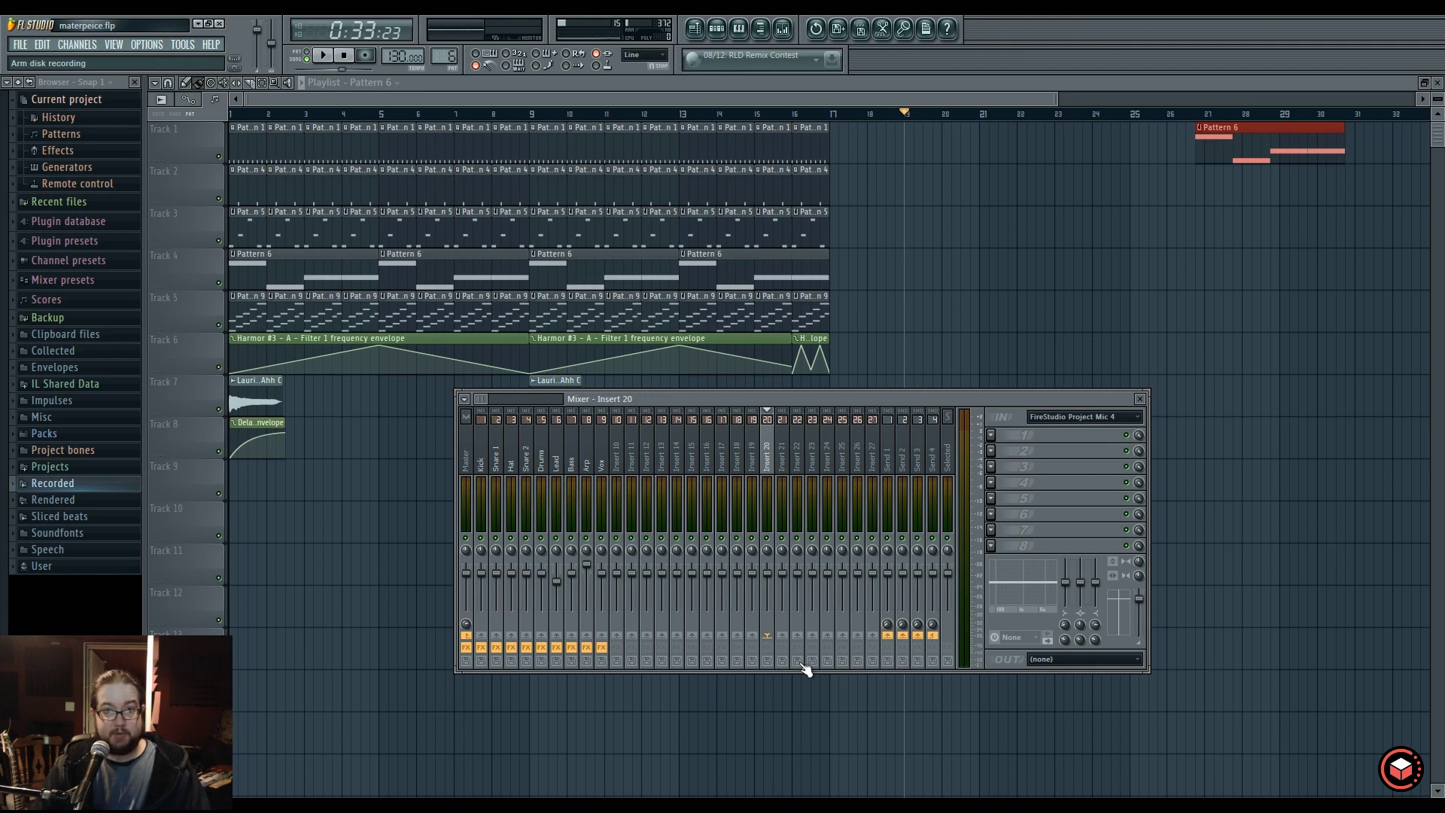
left_click_drag(787, 405, 835, 393)
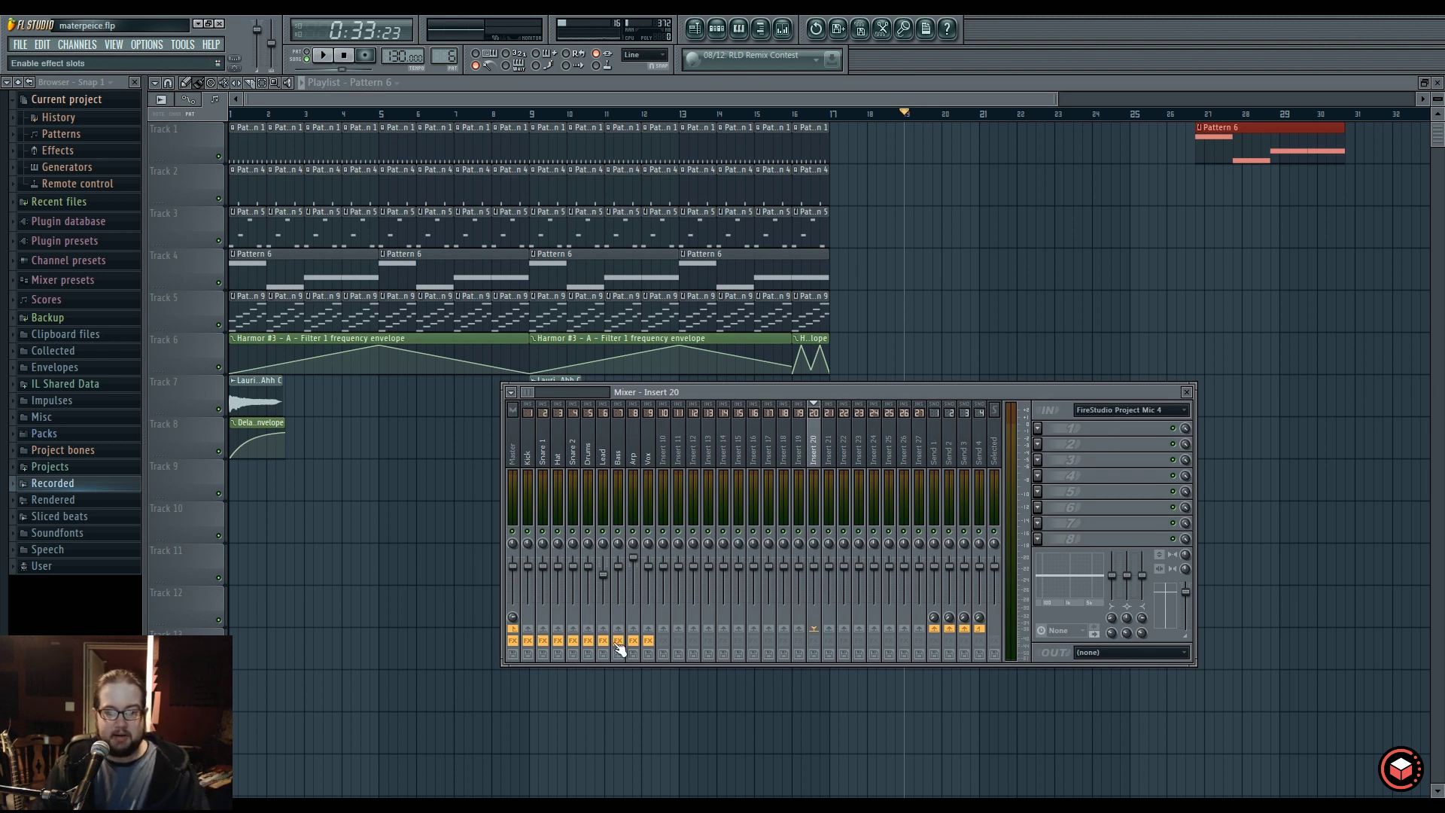
left_click(618, 456)
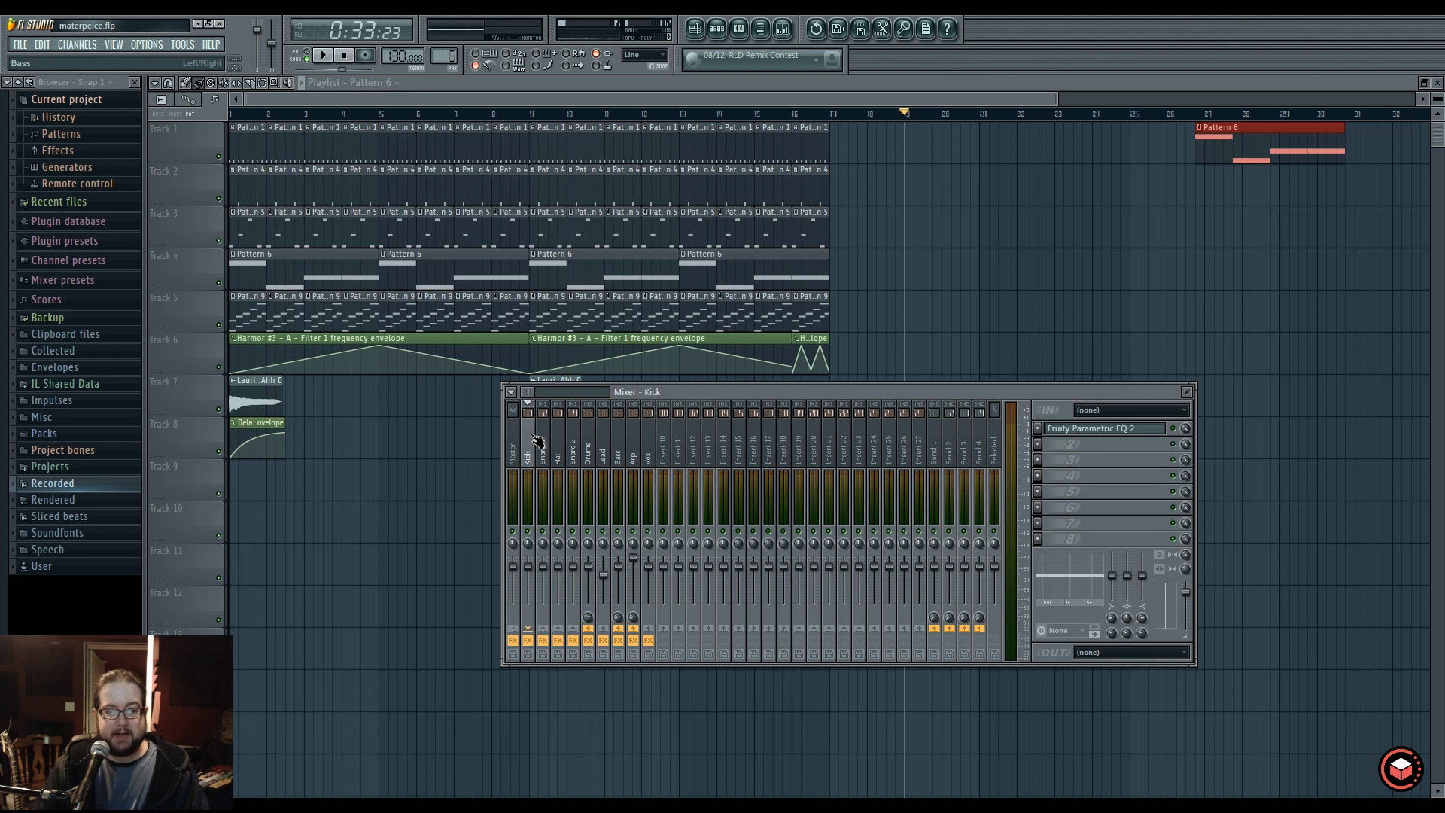
left_click(591, 455)
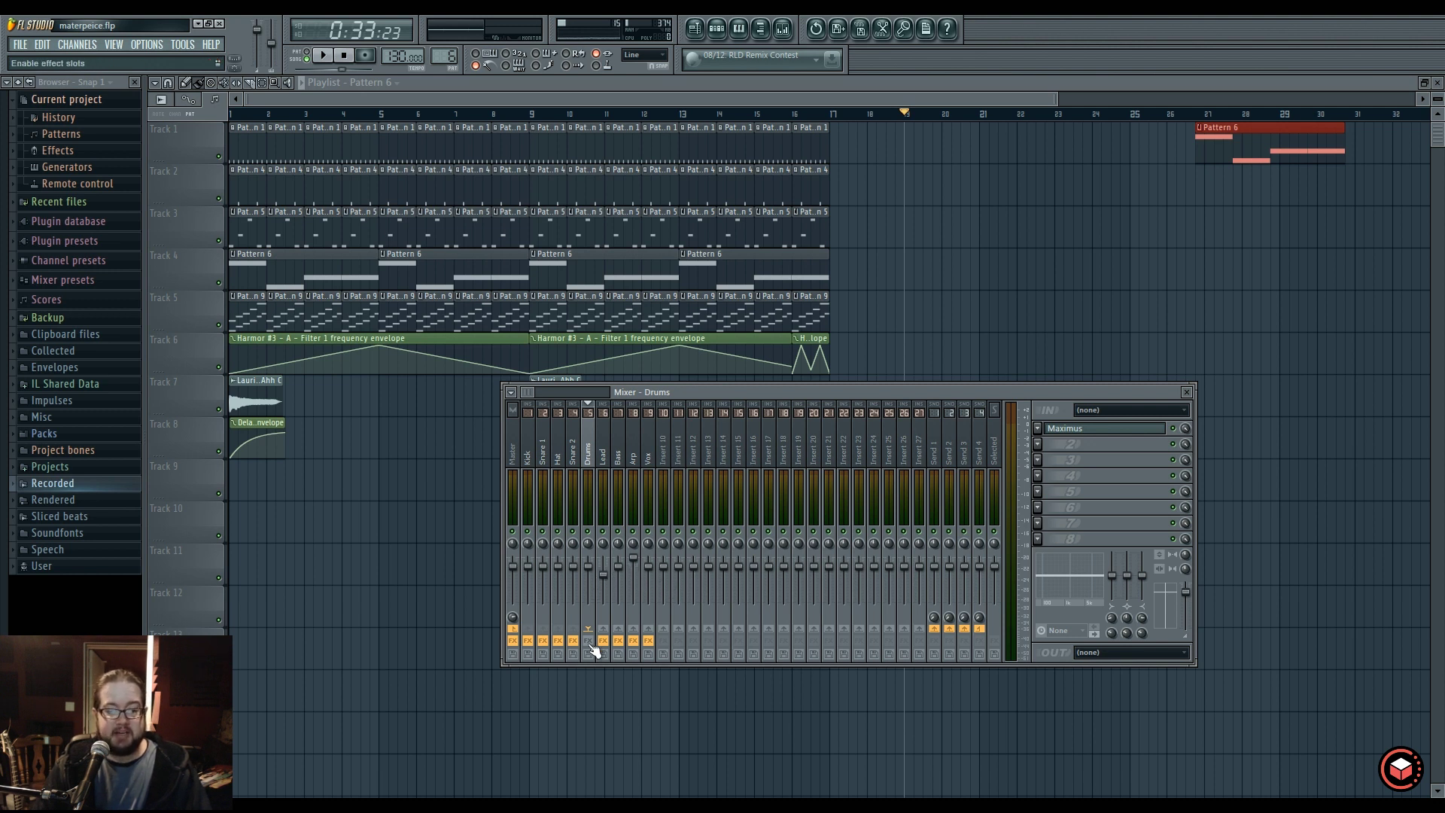
left_click(542, 457)
left_click(591, 457)
left_click(573, 457)
left_click(591, 457)
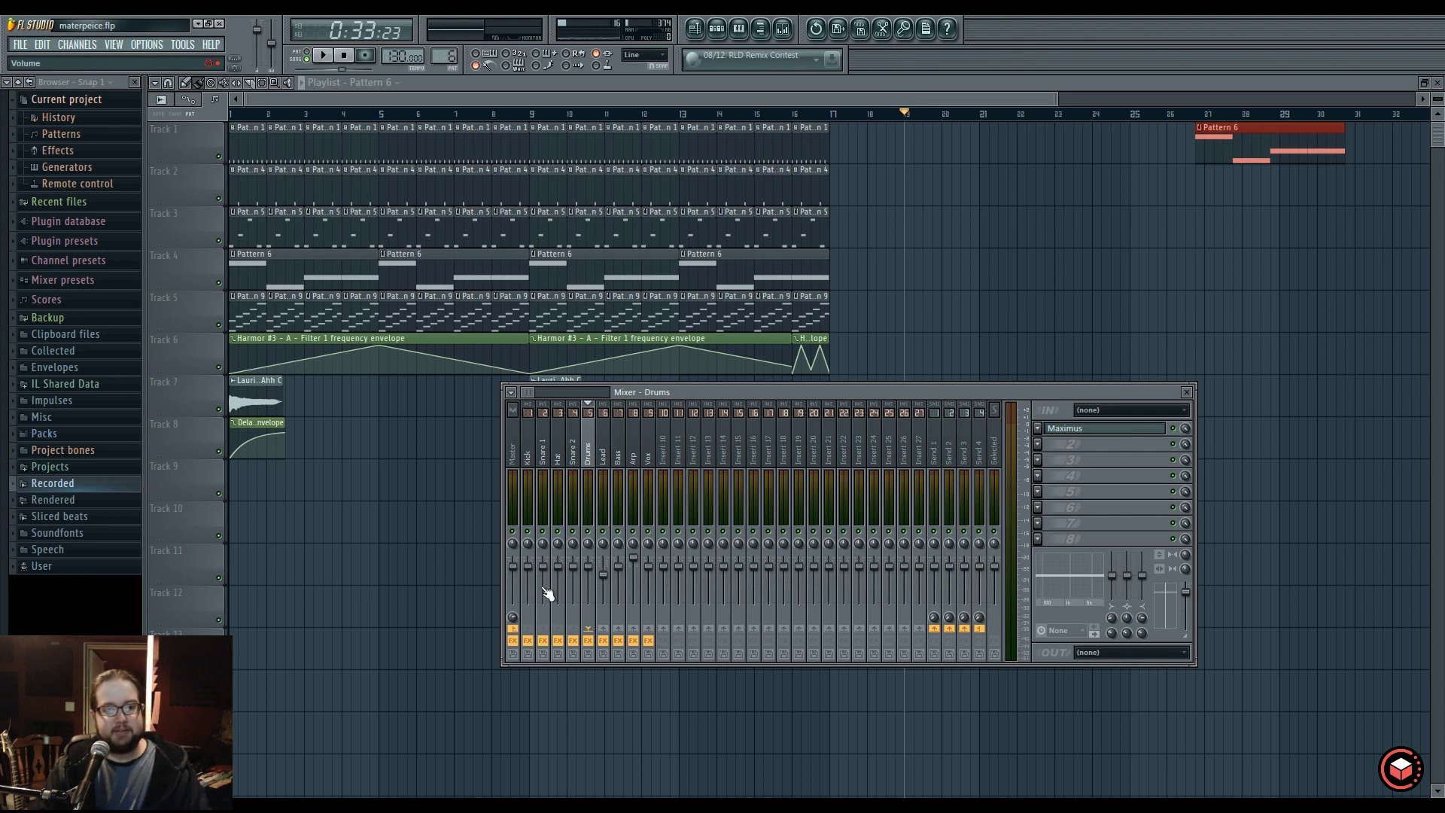
Save the Drums mixer track state as the preset 'Tutorial Drum Bus'.
left_click(518, 450)
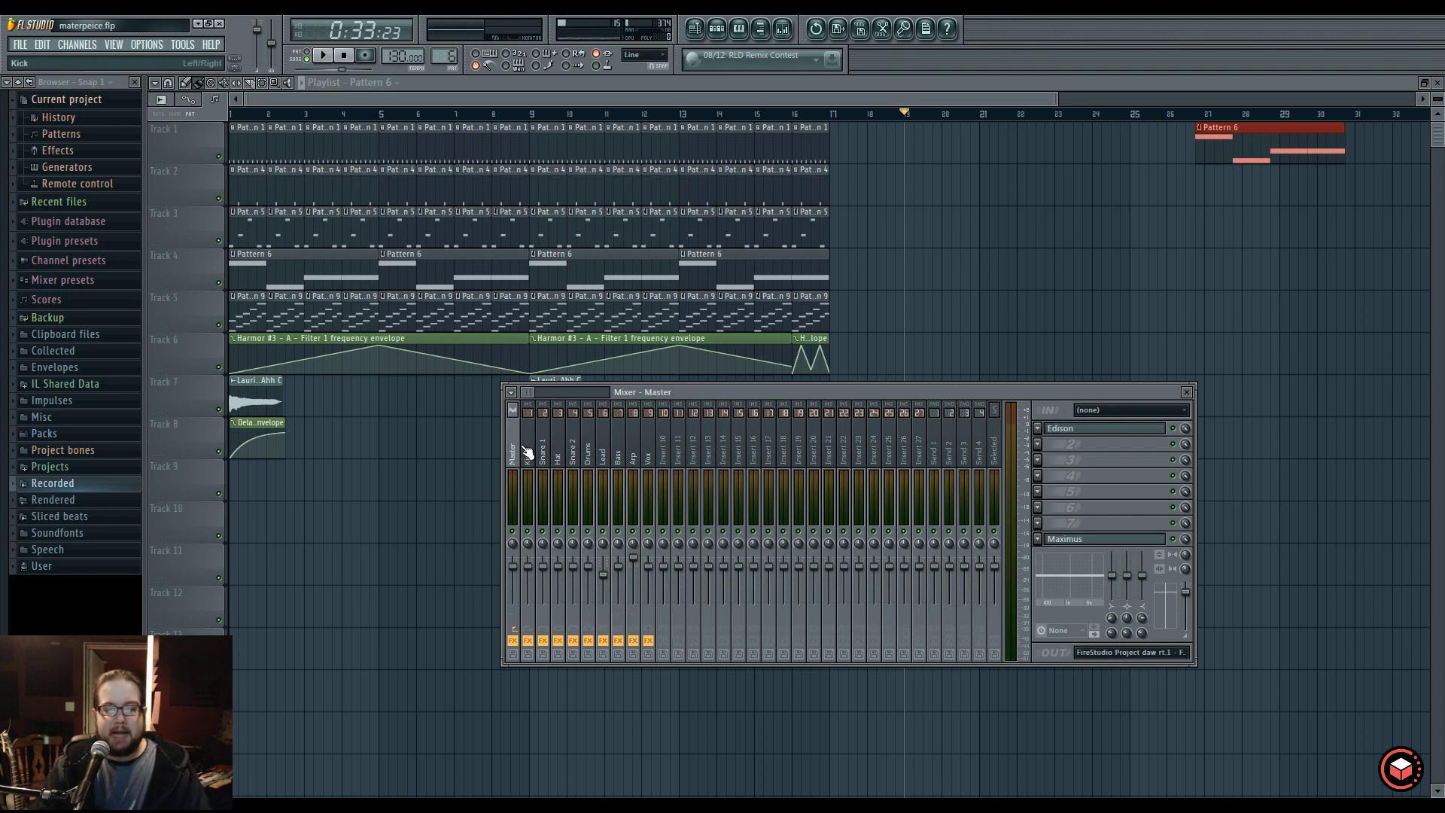
left_click(575, 455)
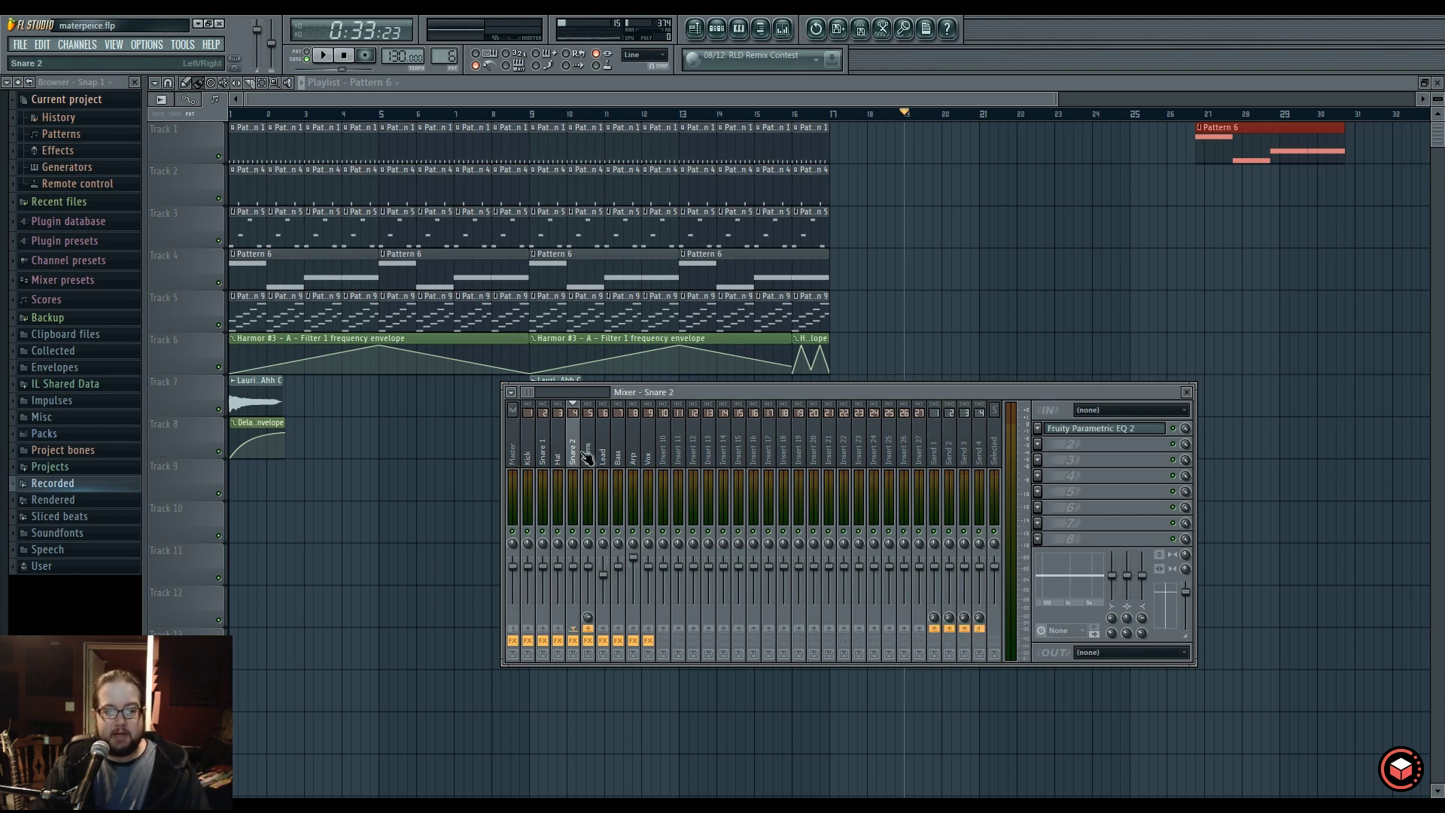
left_click(590, 456)
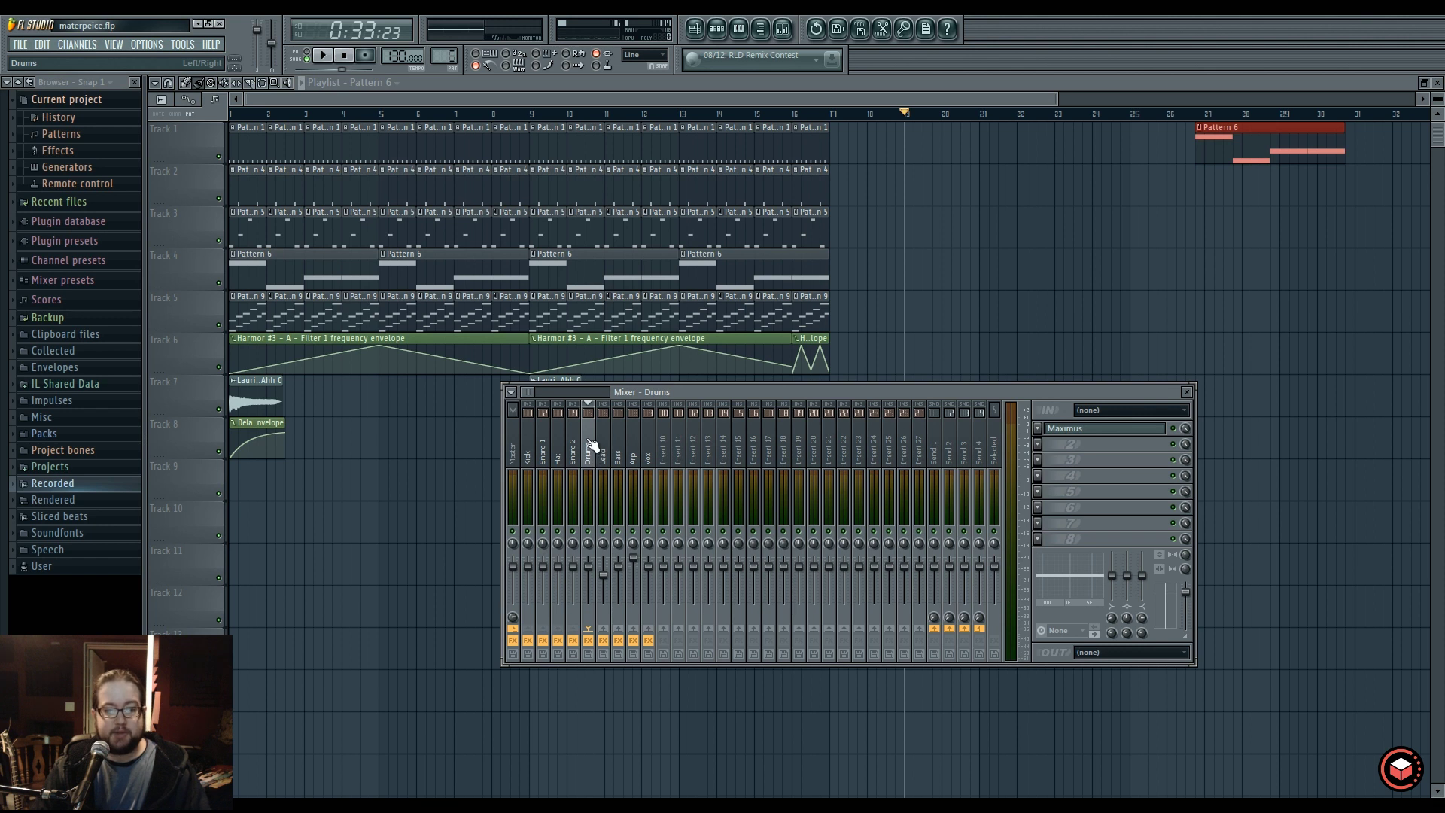
left_click(587, 404)
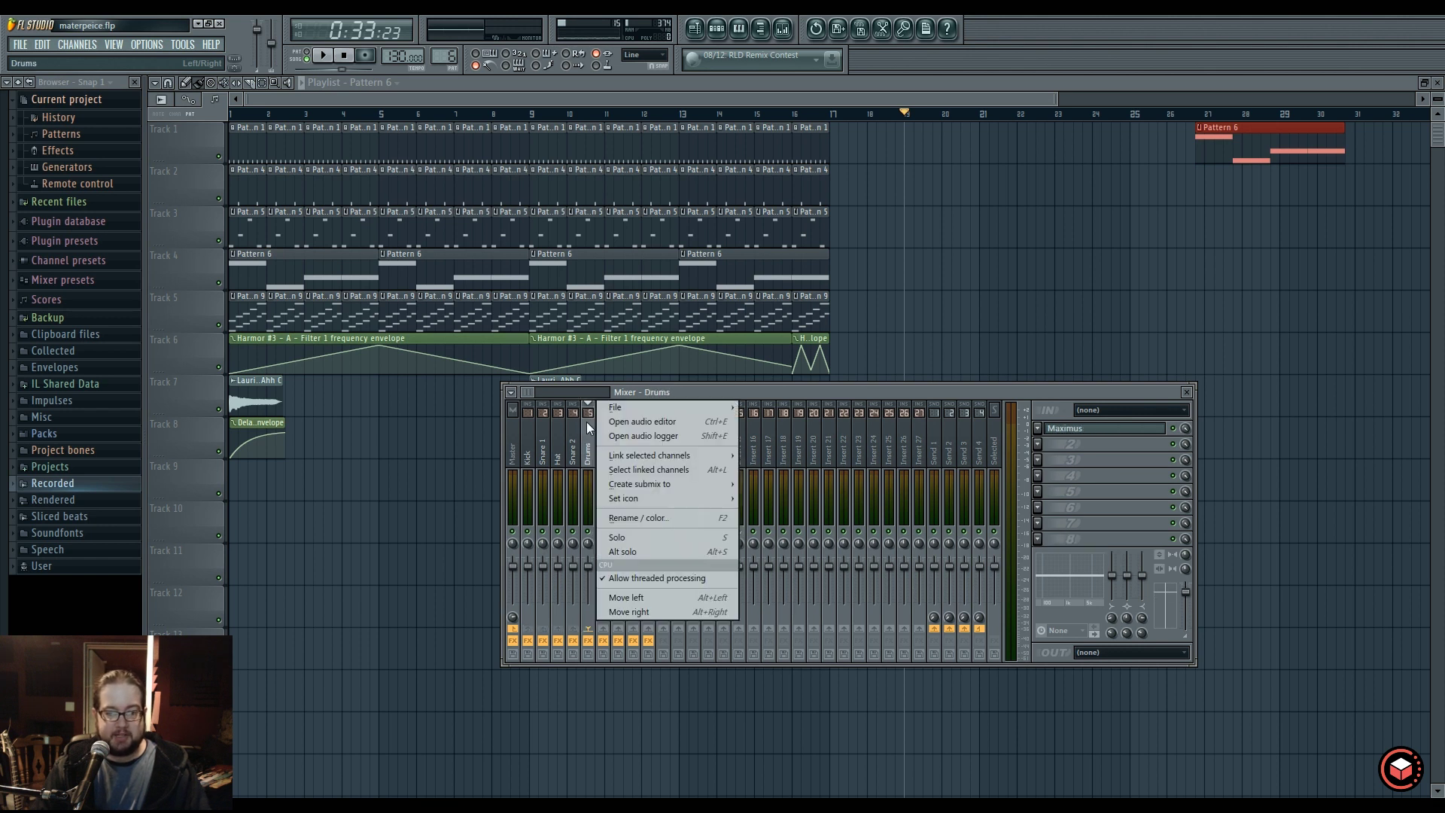
mouse_move(621, 408)
left_click(760, 423)
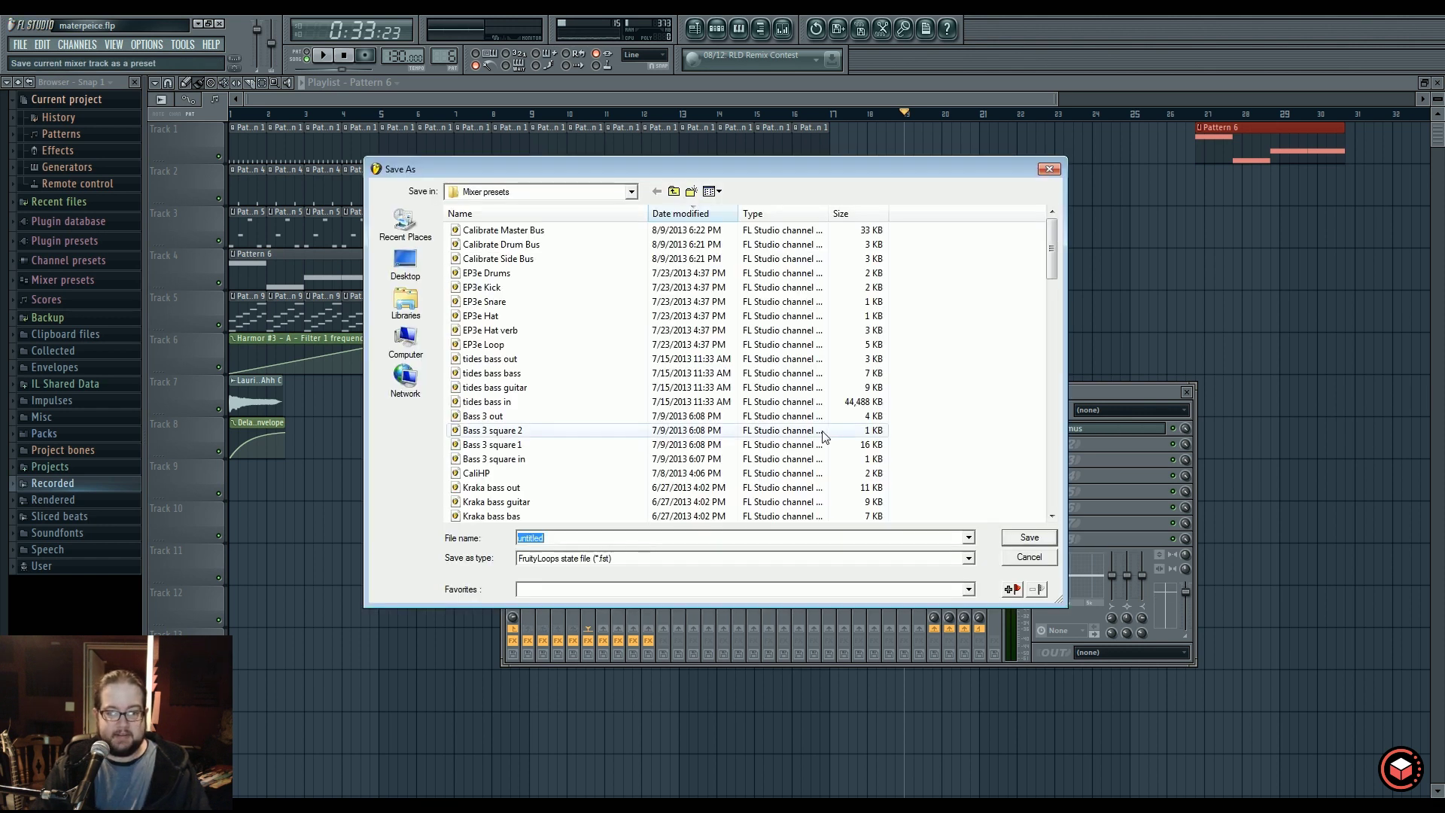
type("Tutorial Drum ")
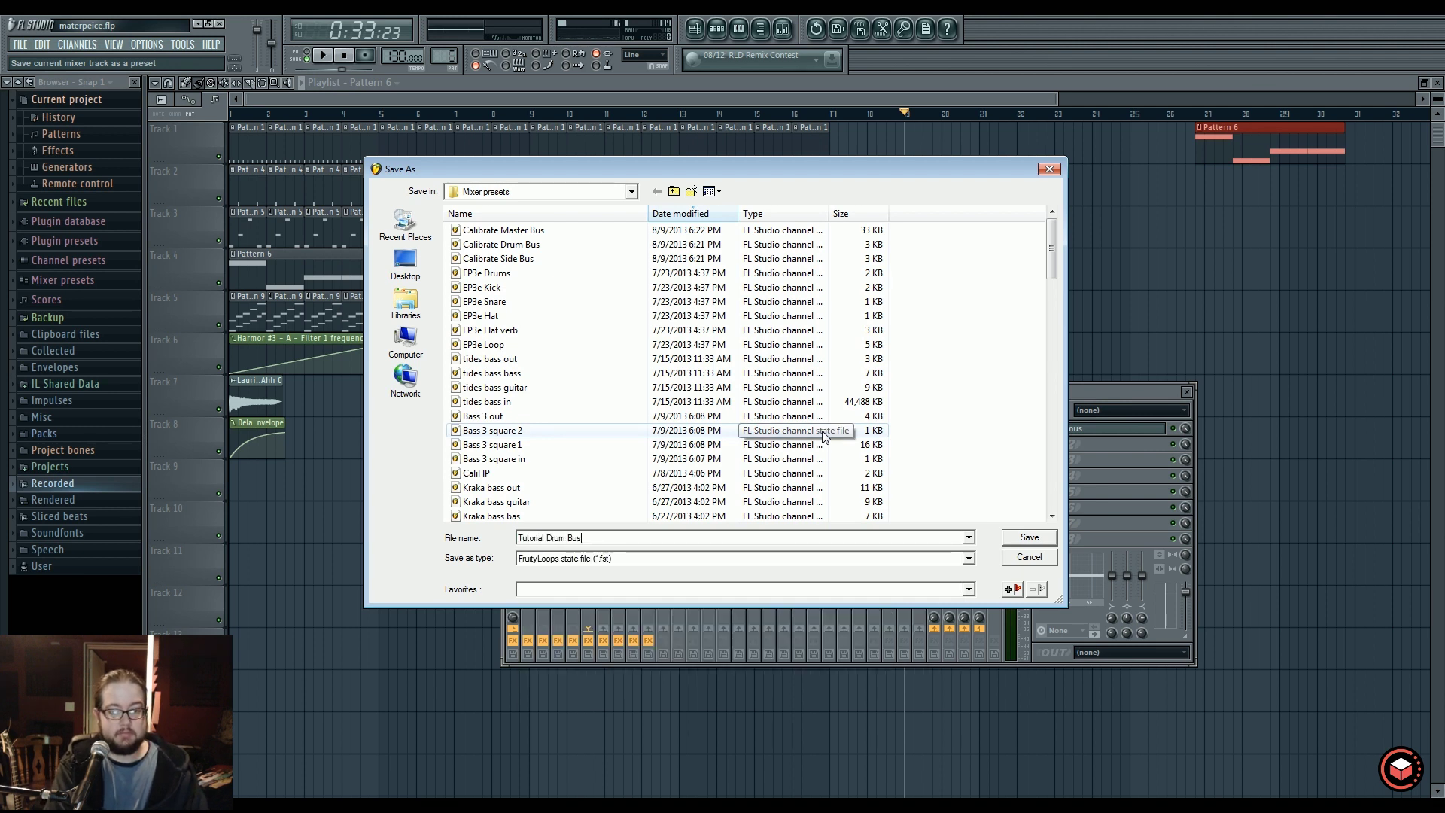
type("Bus")
key("Return")
Load the Tutorial Drum Bus track state onto Insert 16.
right_click(759, 407)
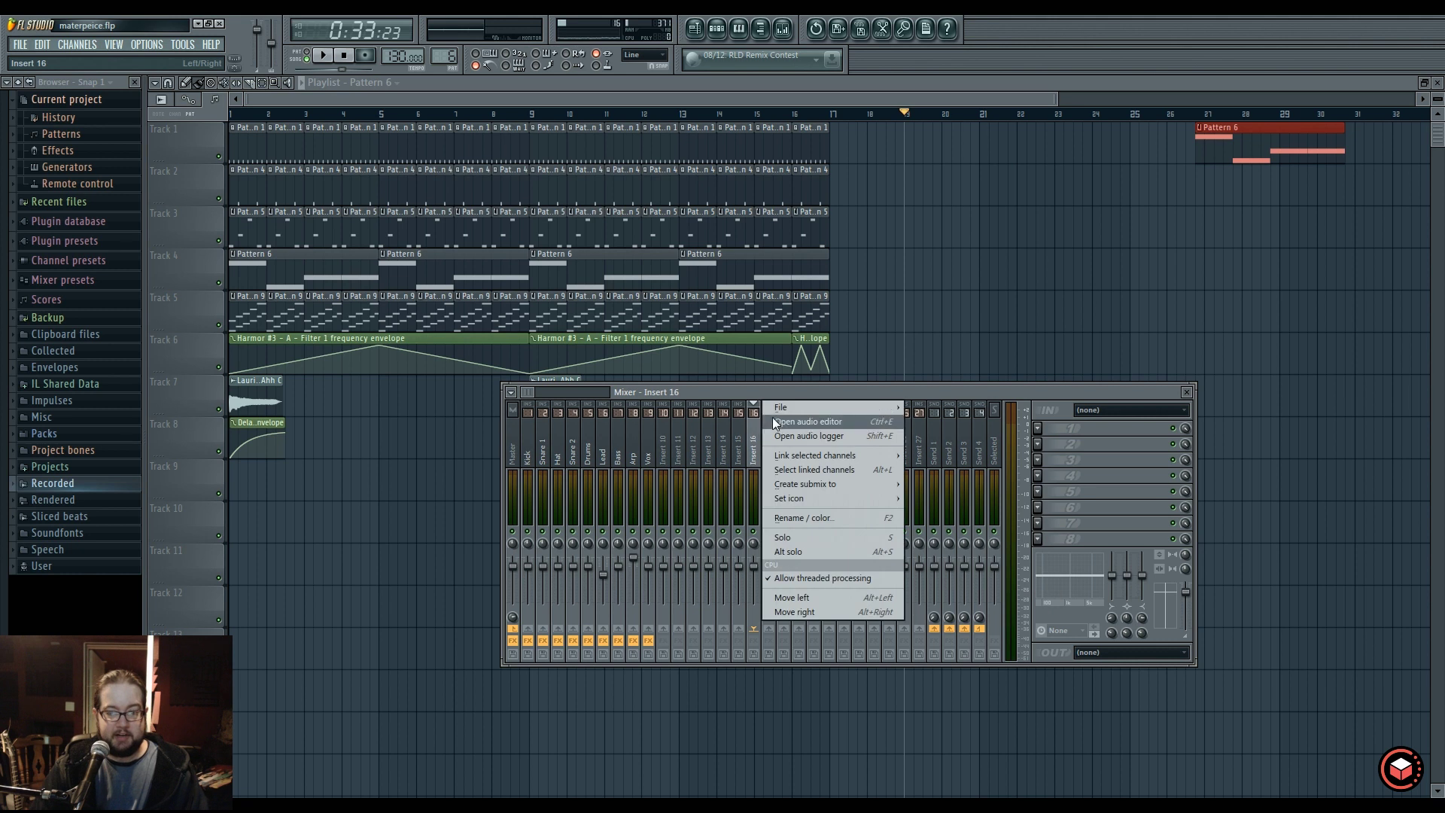
mouse_move(773, 417)
left_click(971, 416)
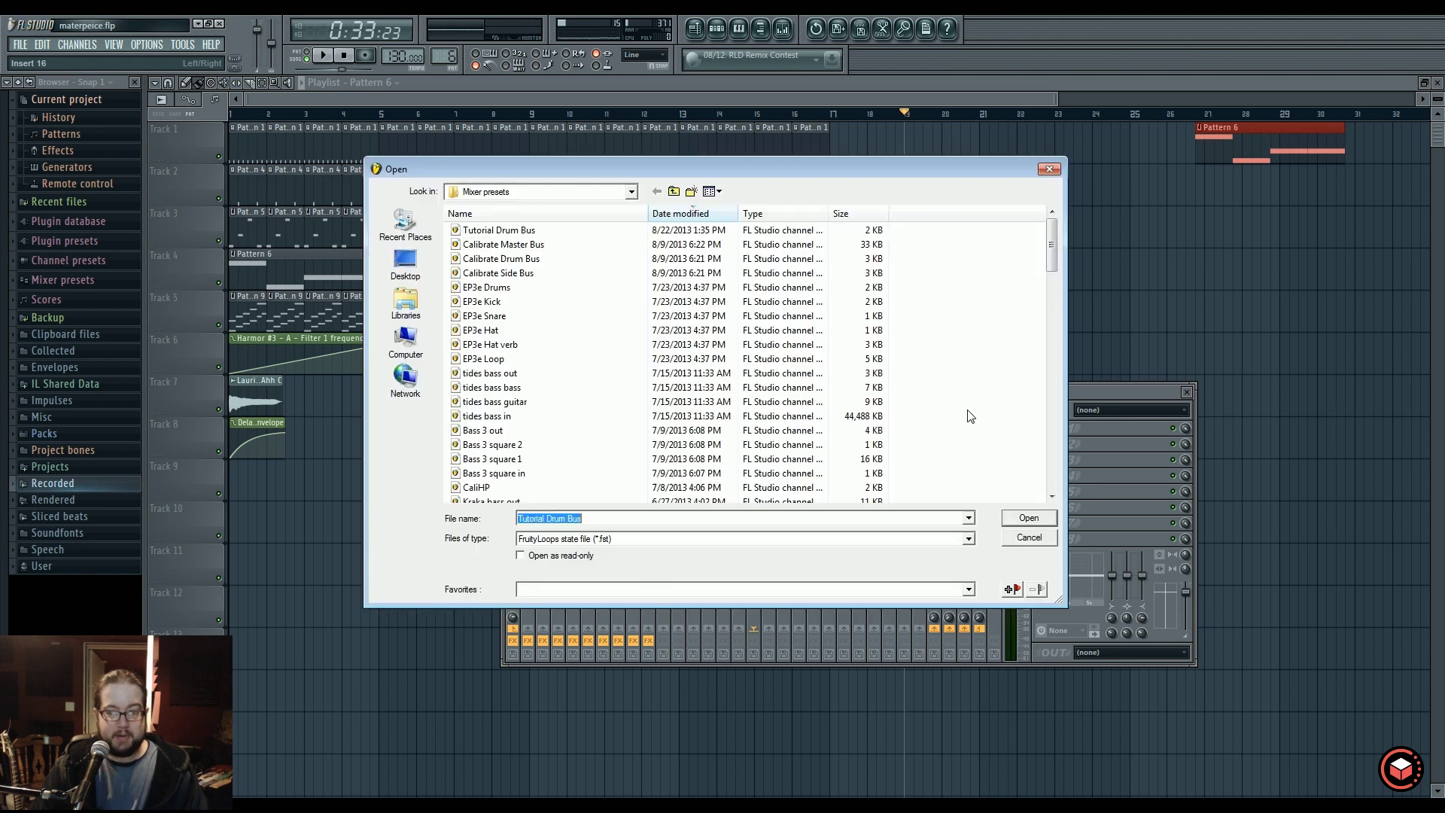
left_click(1029, 520)
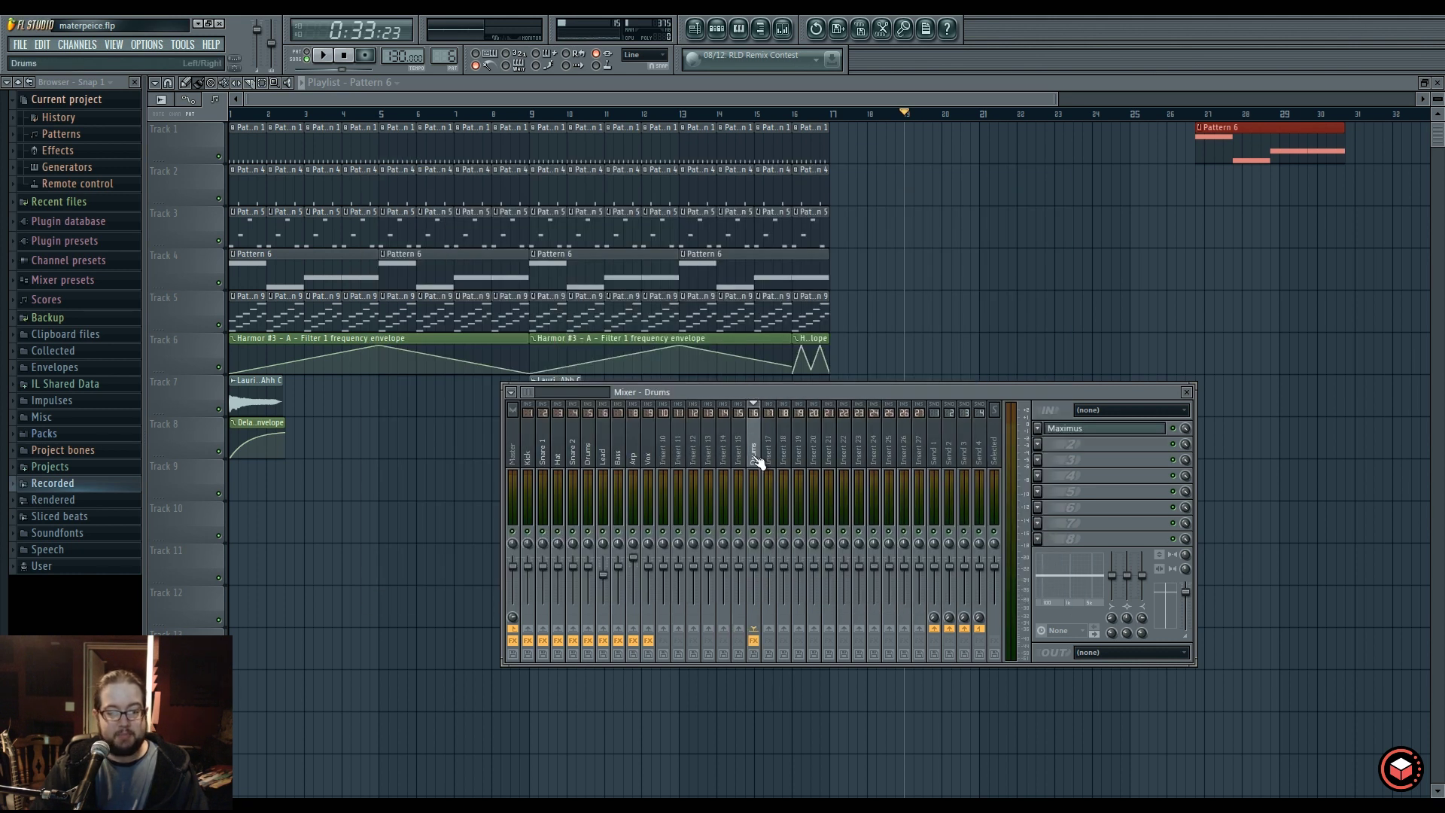
Copy the Drums track state onto mixer Insert 12.
right_click(593, 427)
mouse_move(638, 406)
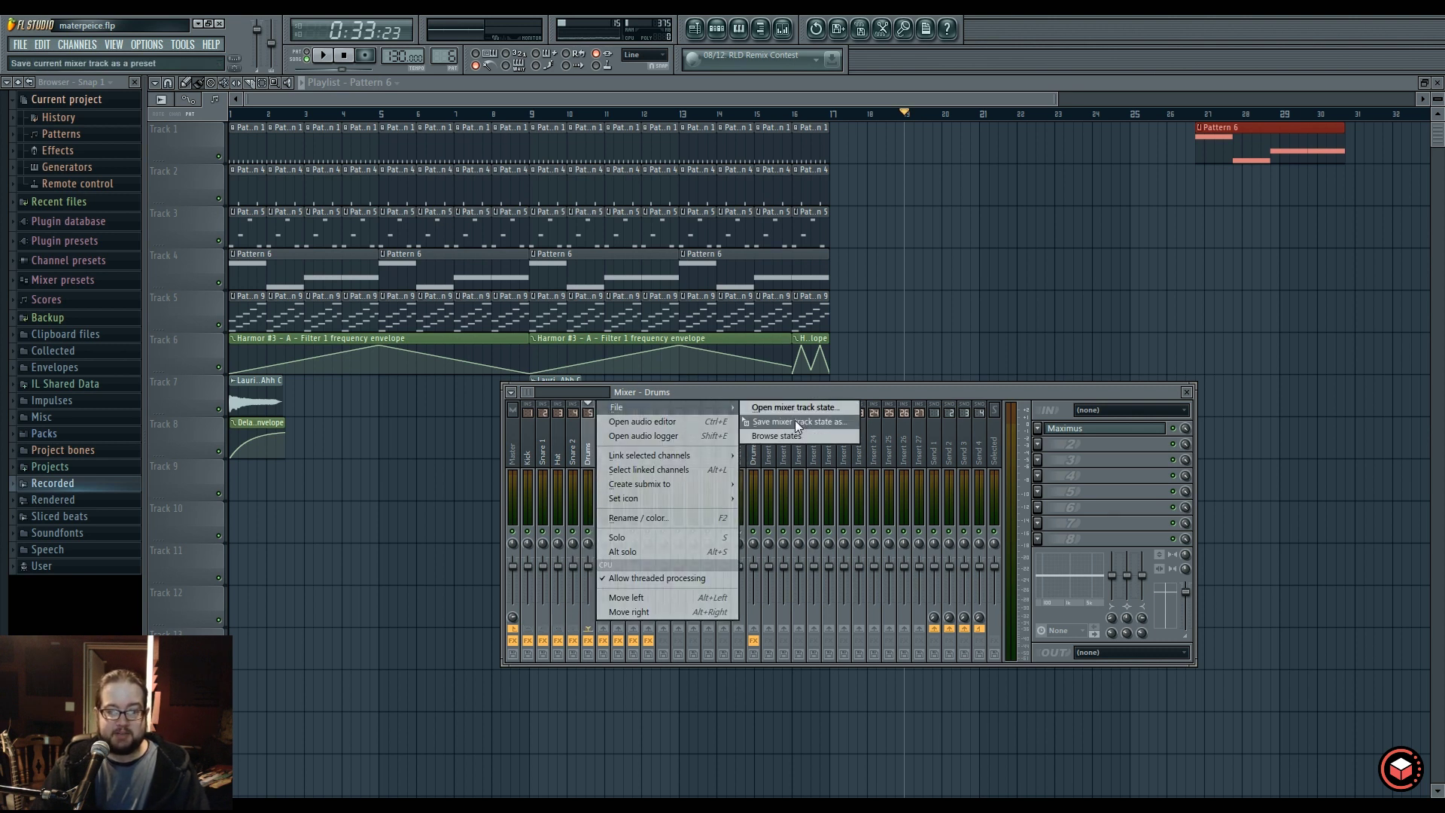
left_click(766, 423)
left_click_drag(784, 427, 700, 452)
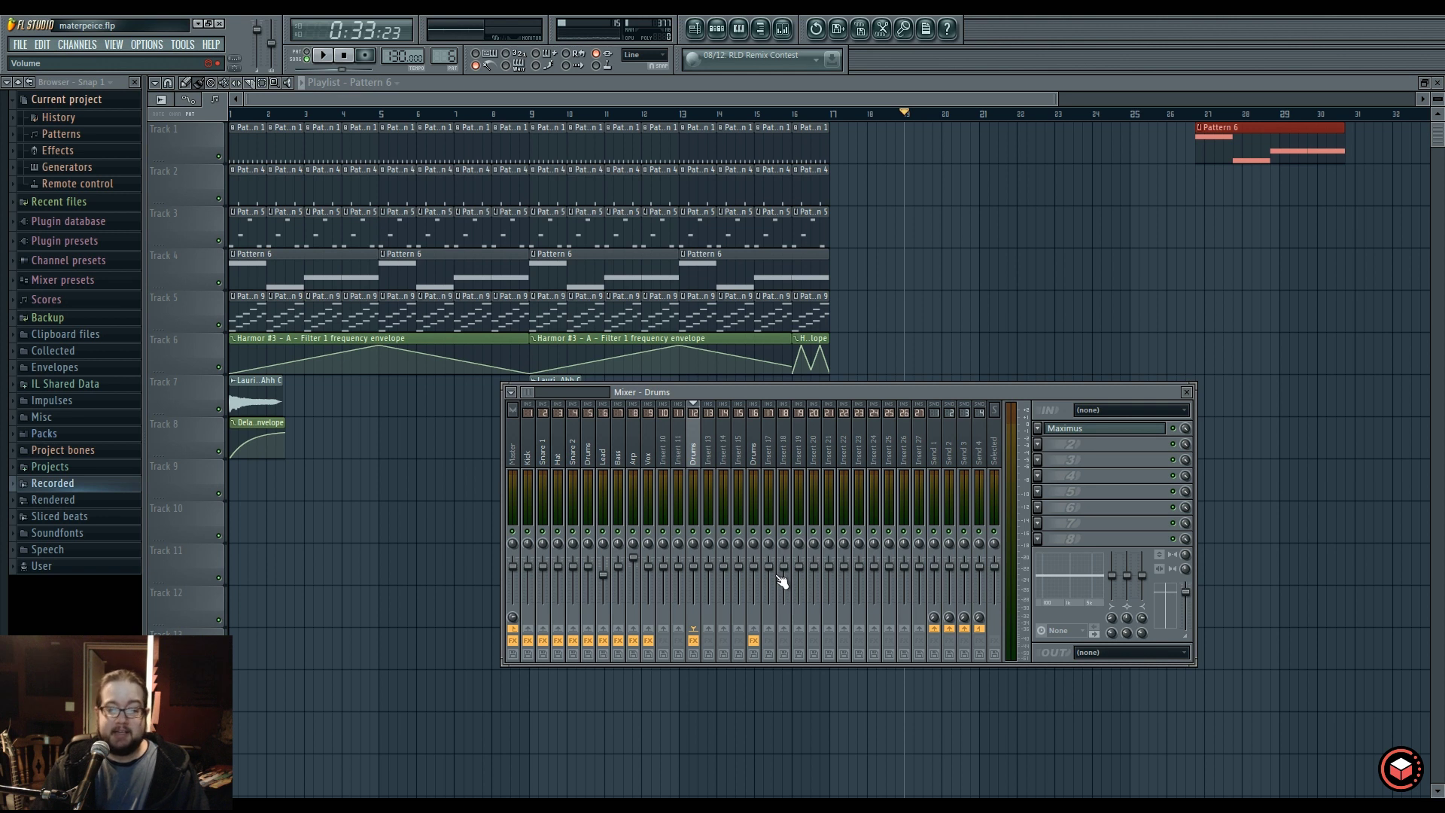
Copy the Maximus preset into Insert 12's third effect slot.
left_click(1064, 426)
left_click(1057, 428)
left_click(1037, 427)
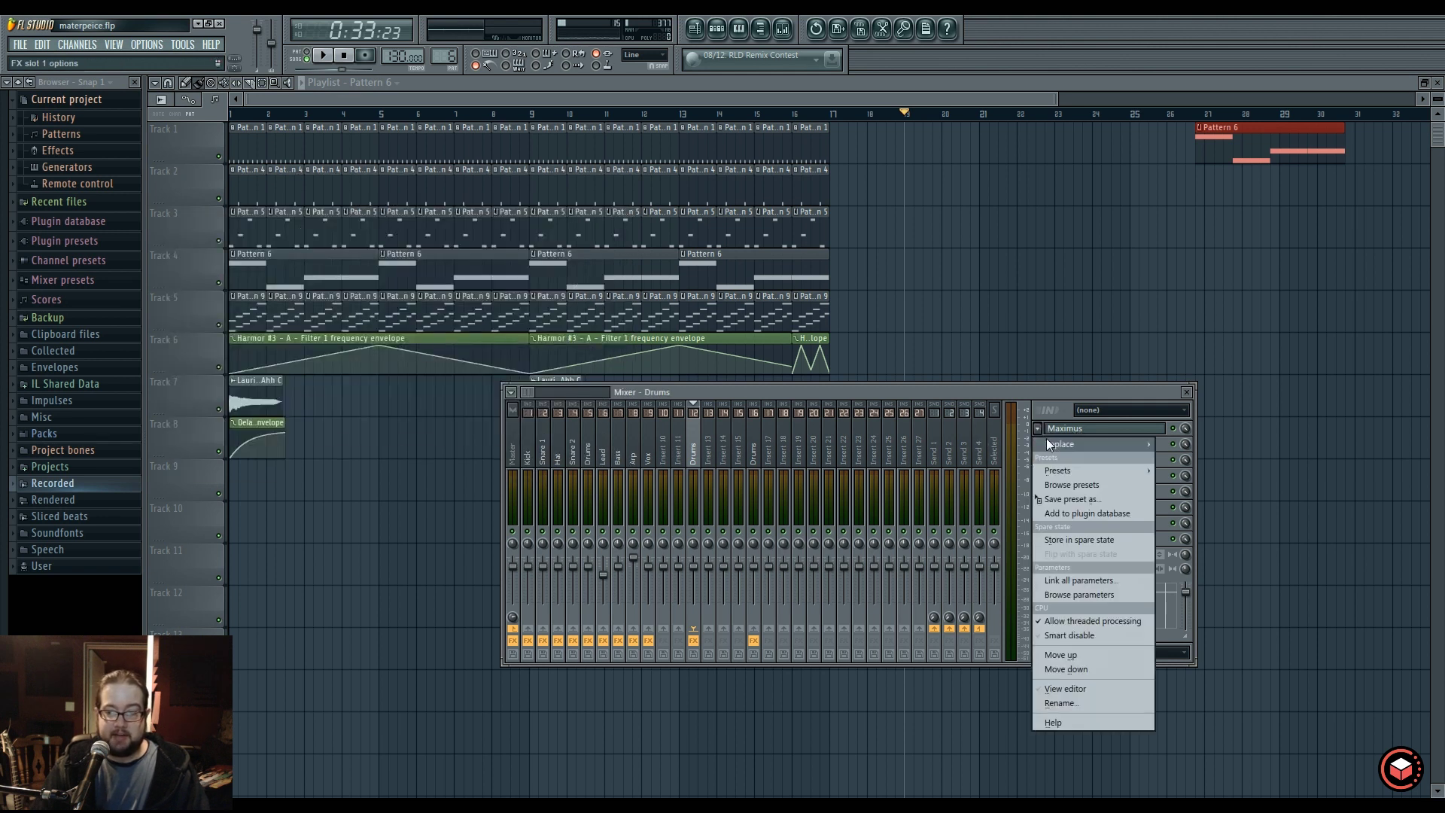
left_click_drag(1068, 500, 1057, 461)
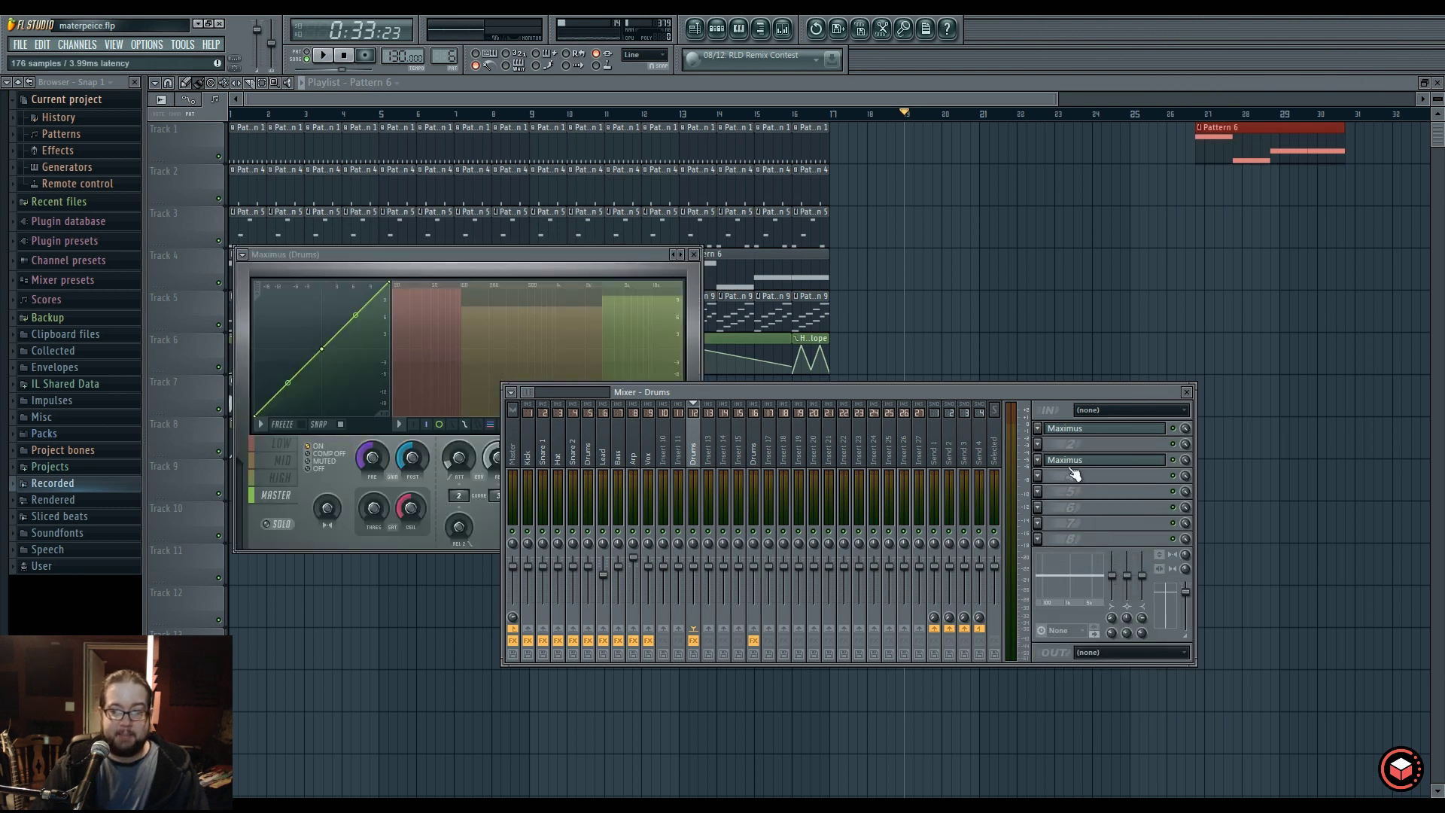
Remove the duplicate Maximus from slot 3, leaving a single Maximus, then select Insert 10.
left_click(1087, 427)
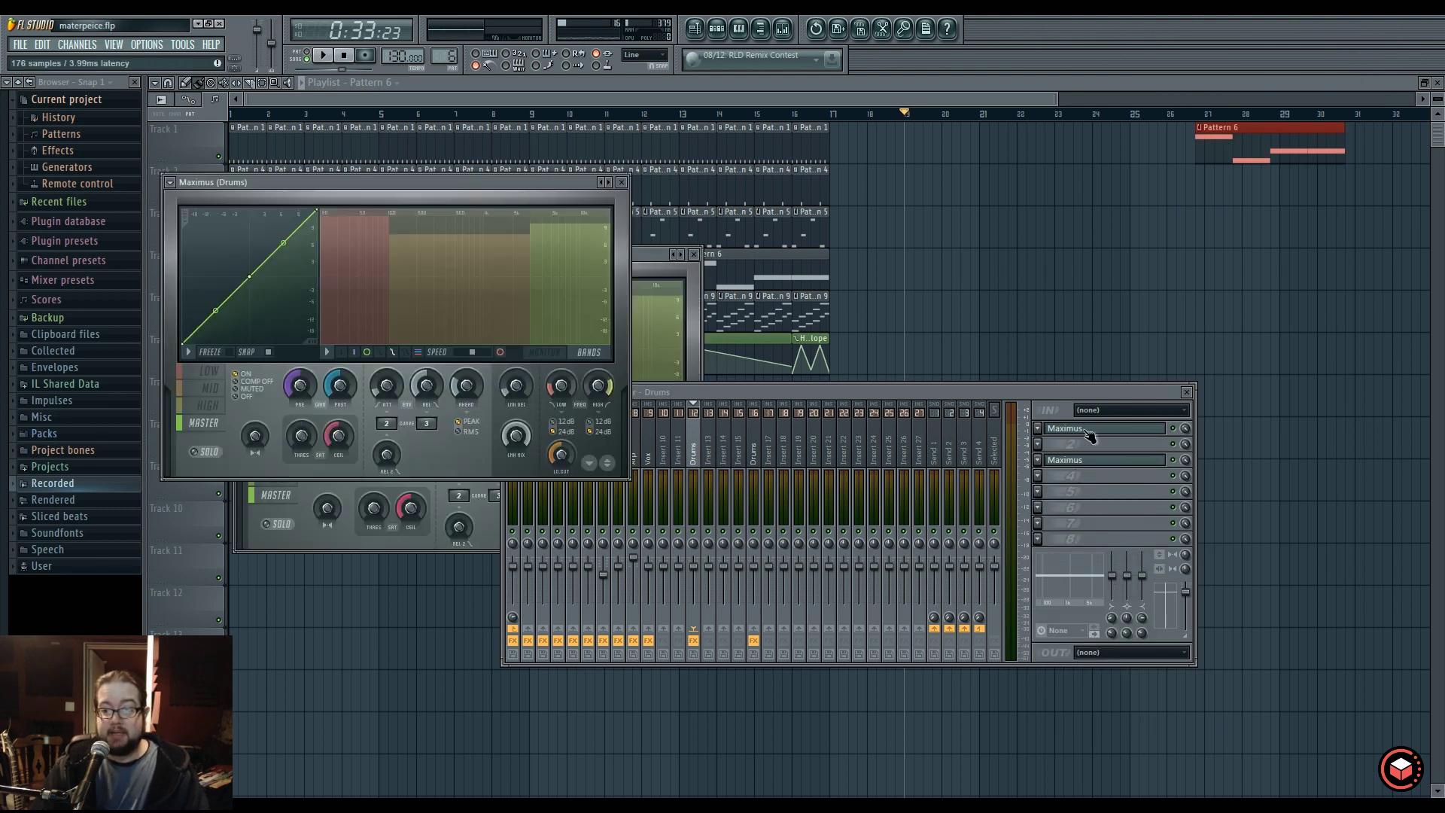
left_click(1087, 429)
left_click(1038, 460)
mouse_move(1068, 474)
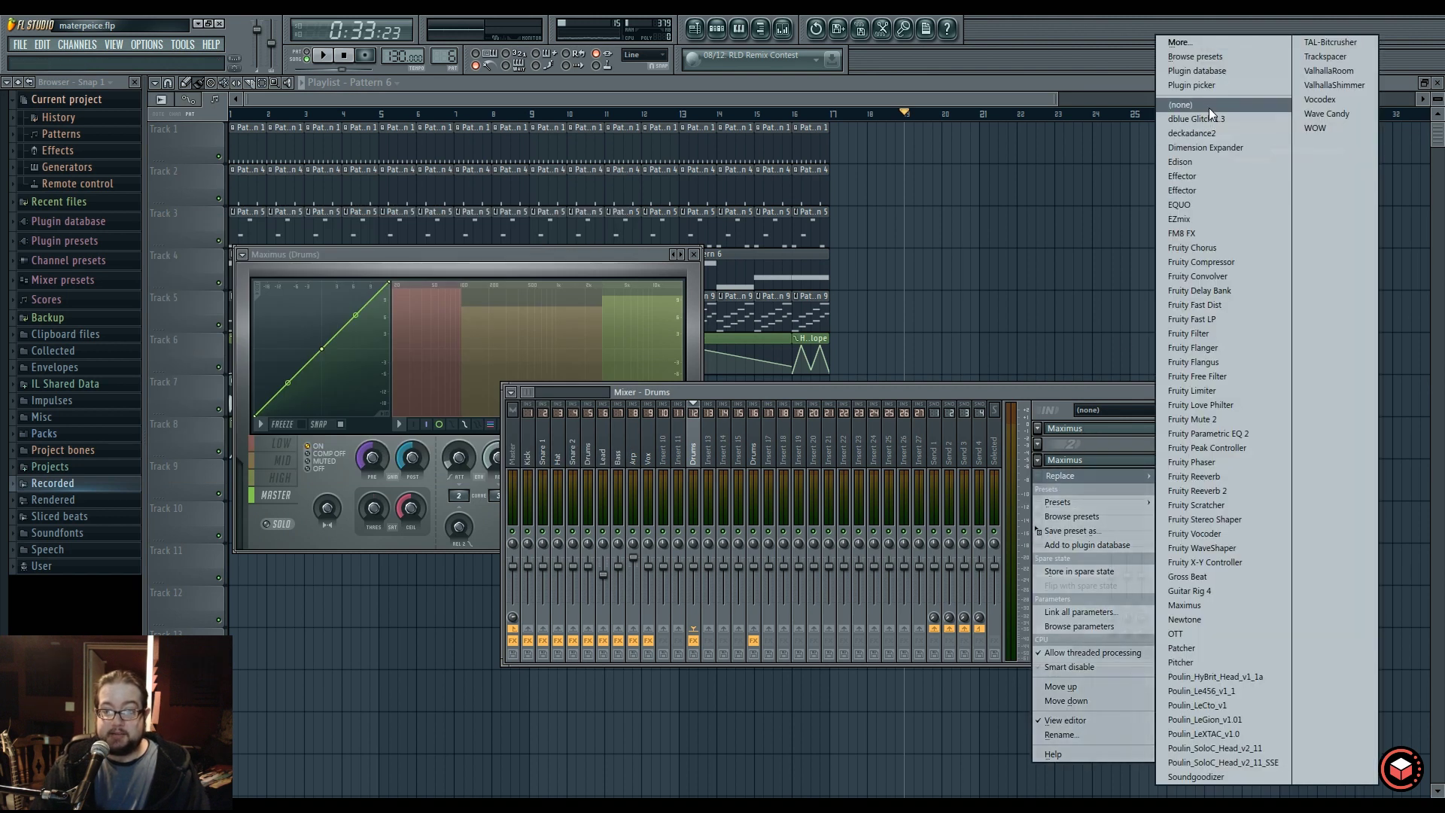
left_click(1213, 106)
left_click(663, 440)
right_click(666, 435)
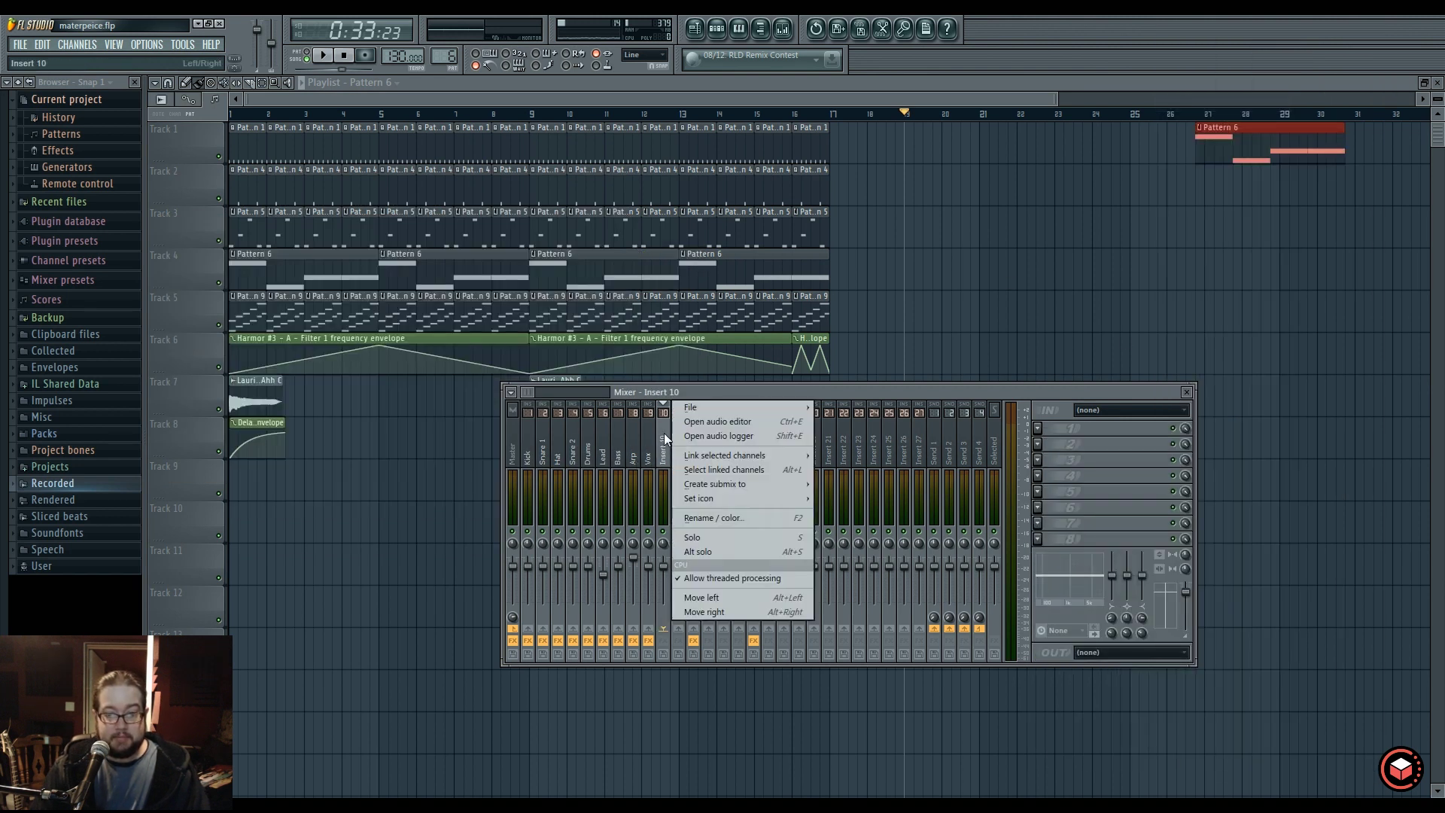
left_click(772, 426)
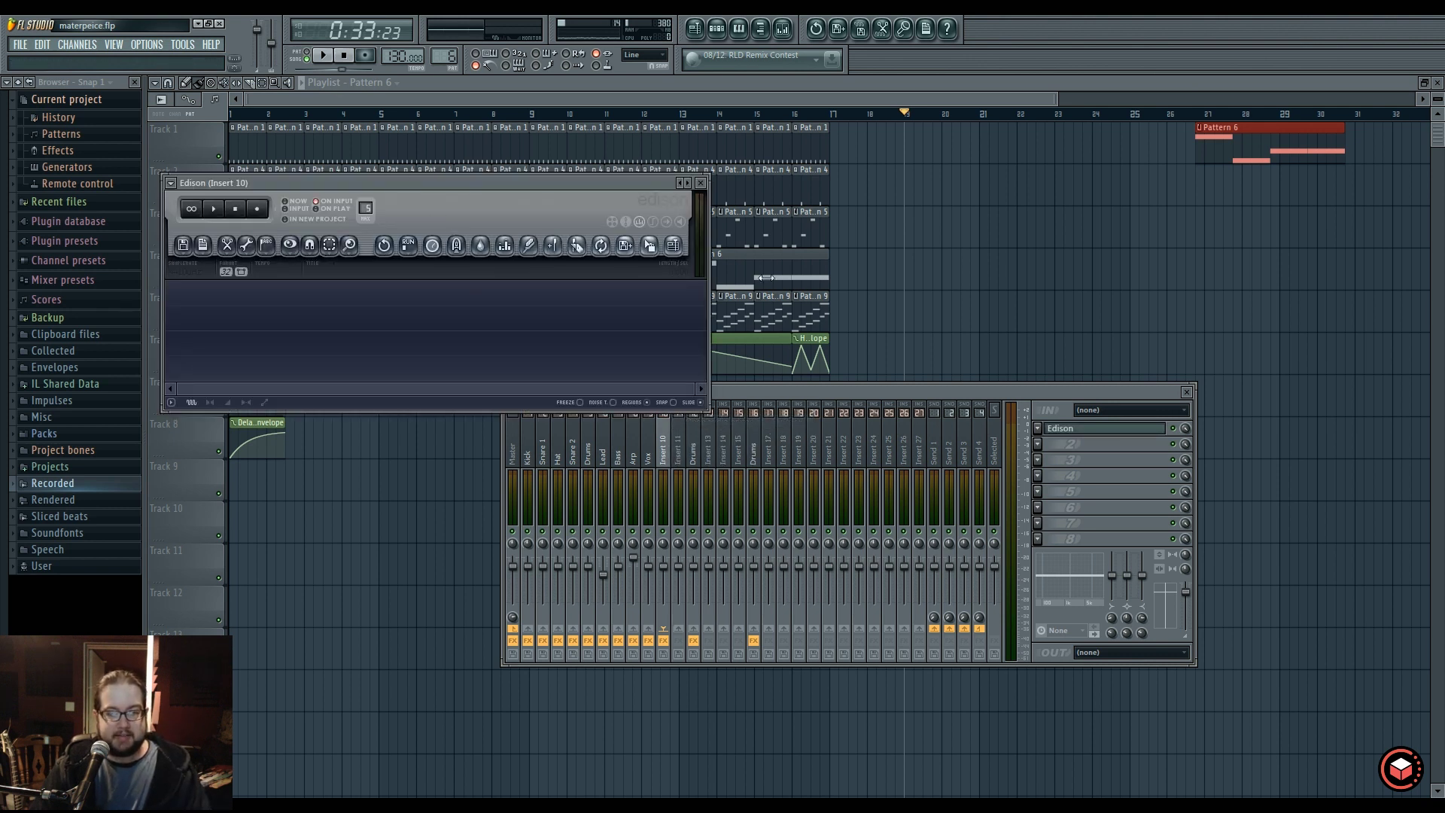
left_click(1058, 428)
left_click(1037, 428)
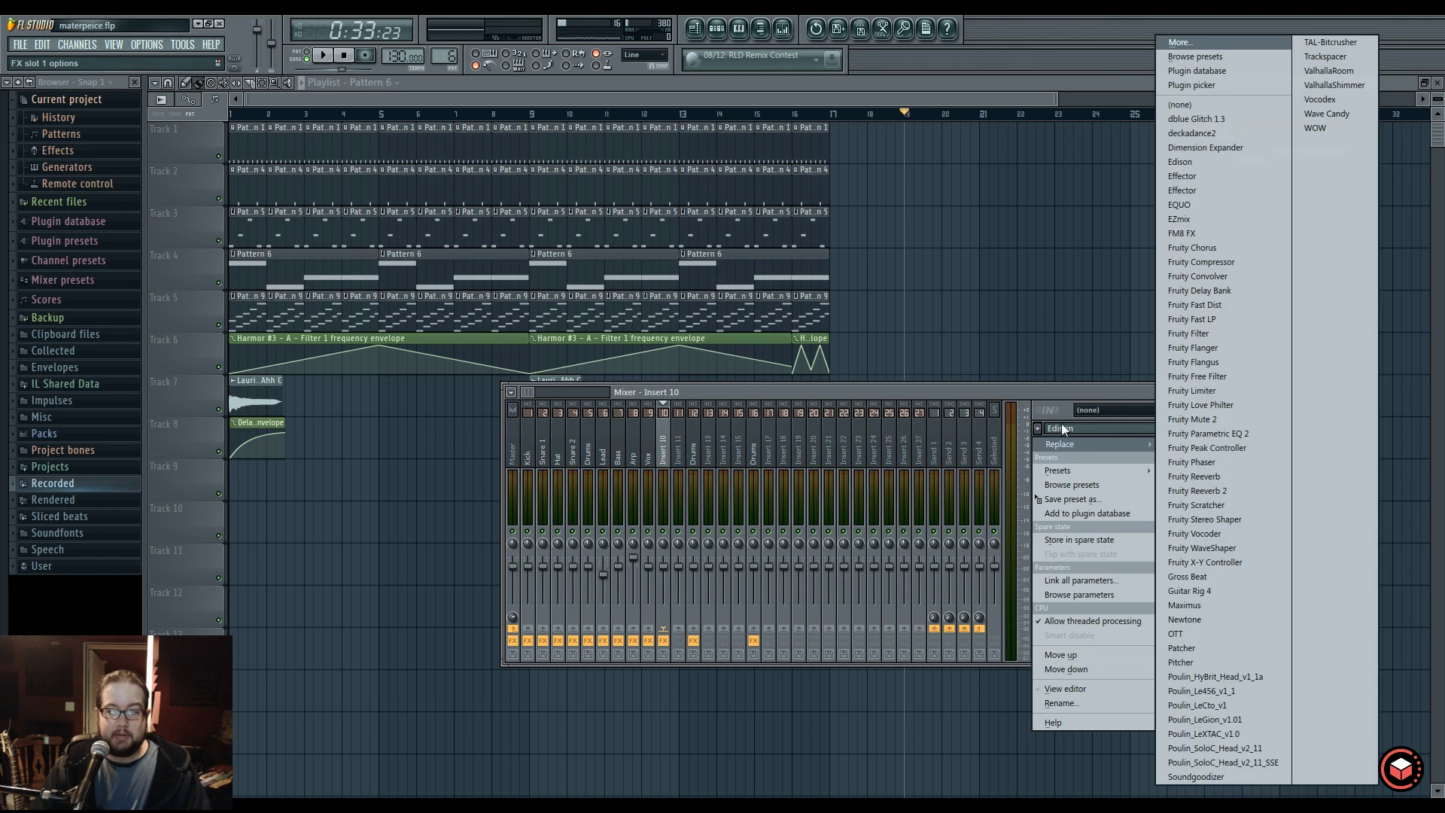
left_click(1199, 106)
right_click(663, 430)
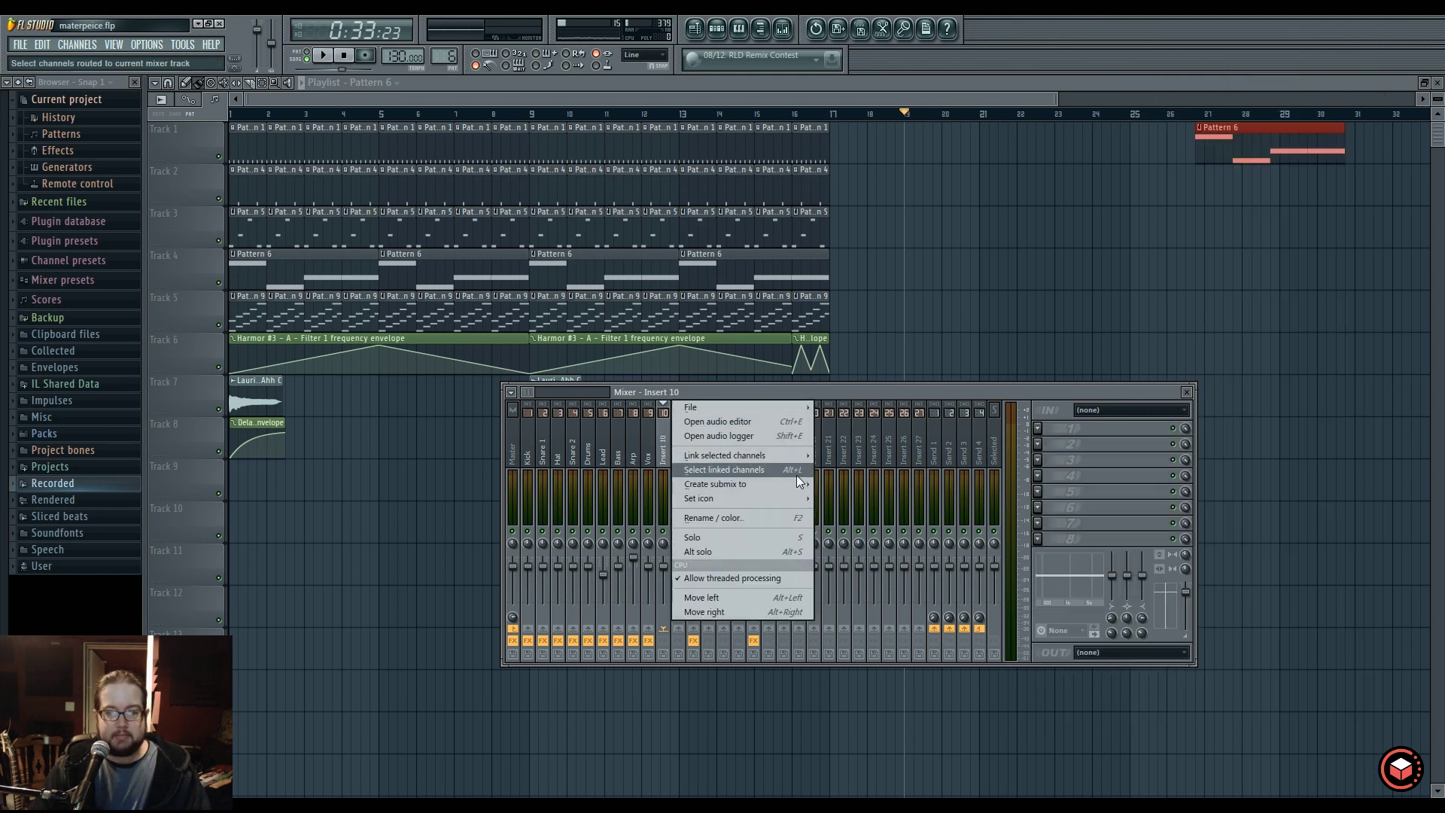
Apply Link selected channels > Starting from this track on Insert 10, then reselect Insert 10.
mouse_move(762, 453)
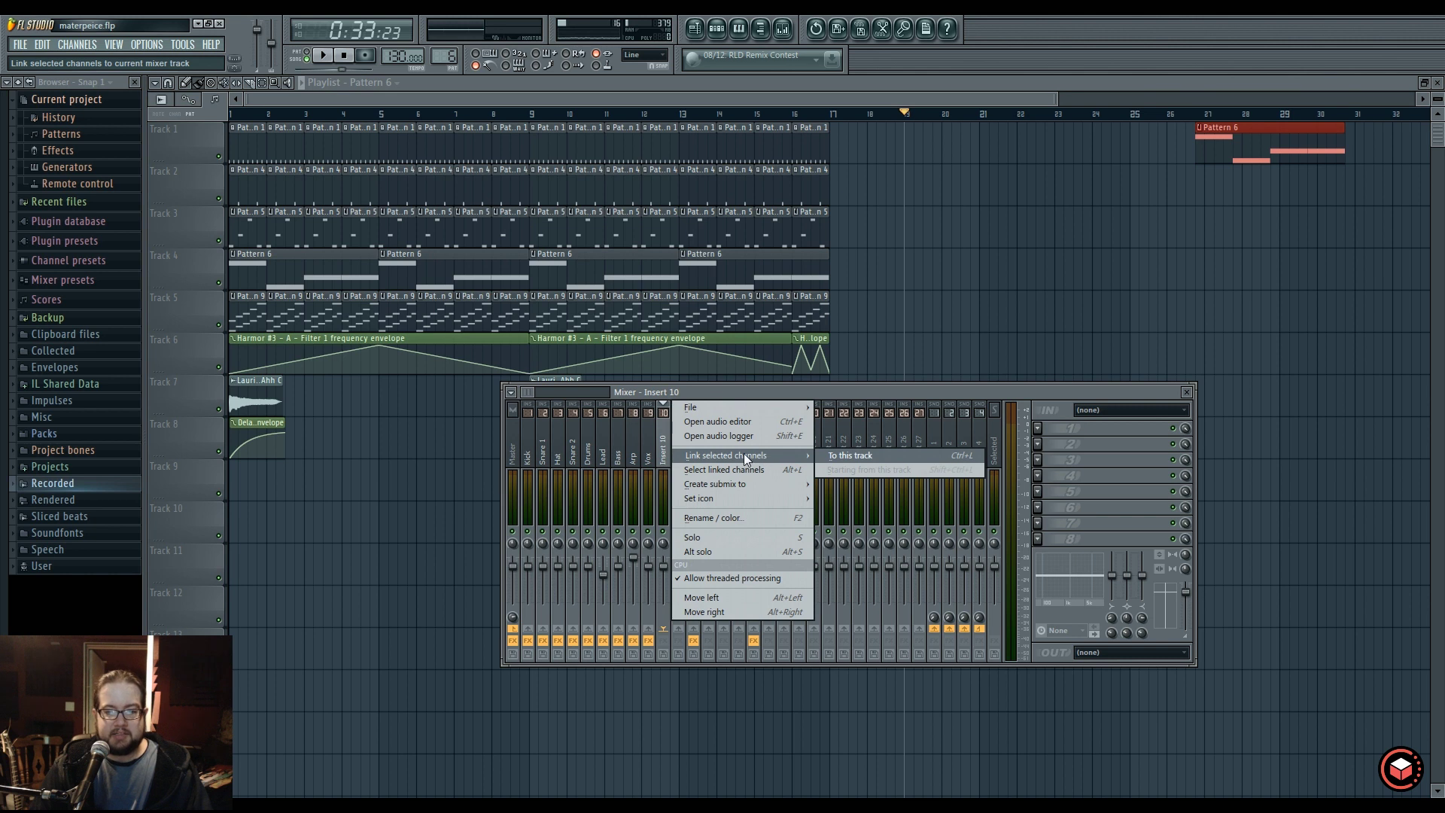
left_click(657, 449)
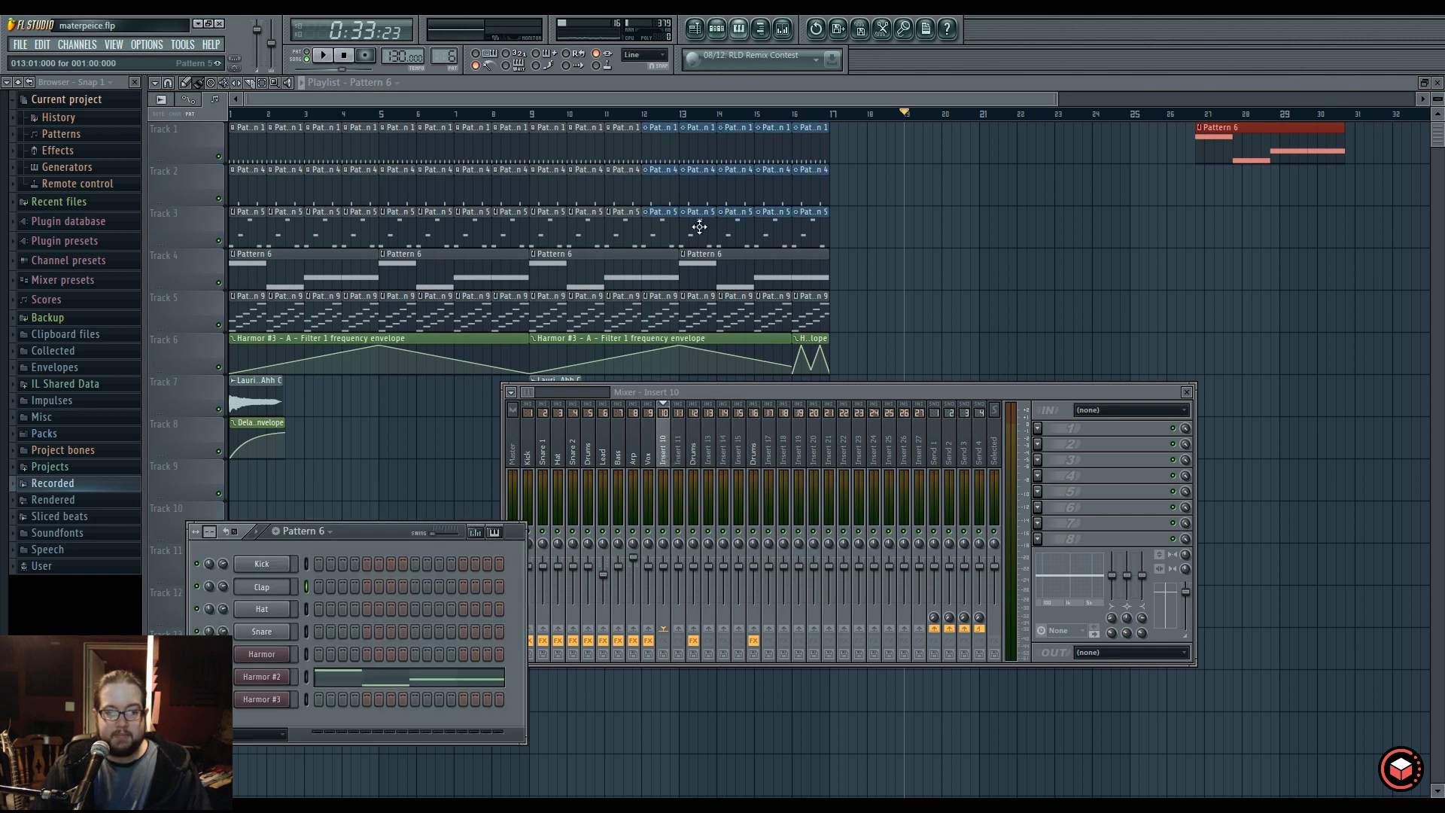
right_click(661, 446)
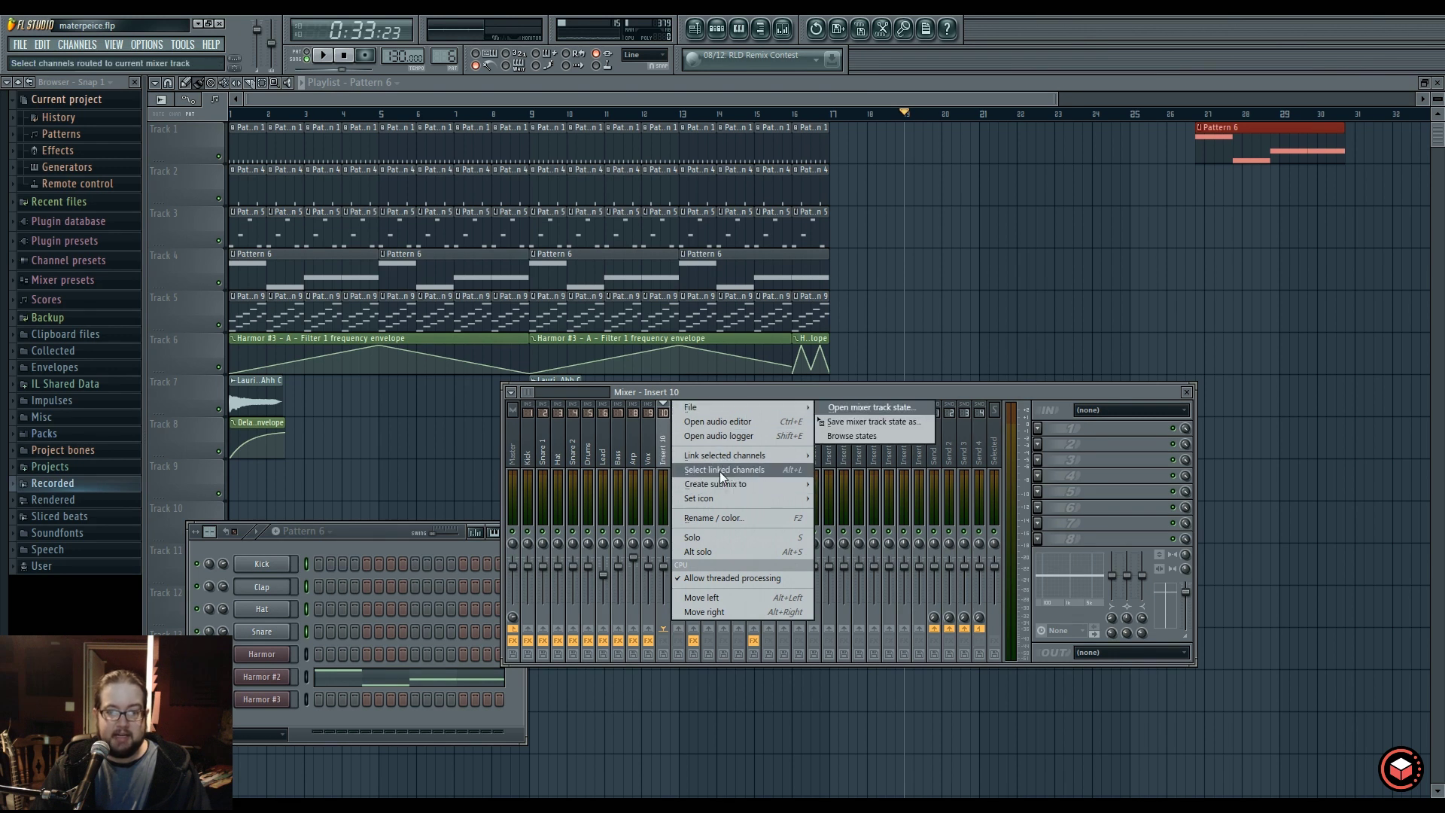
mouse_move(746, 458)
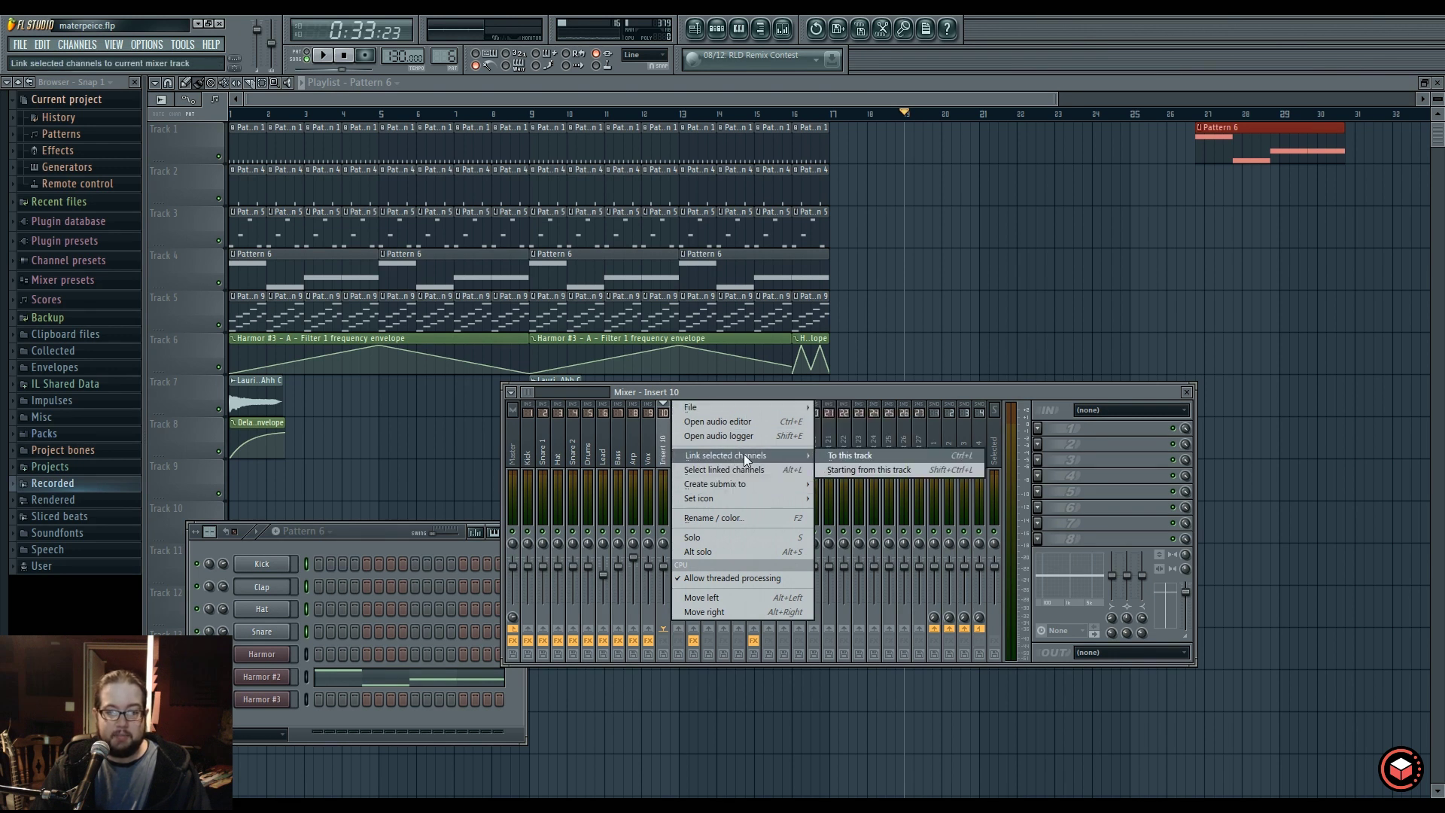
left_click(857, 470)
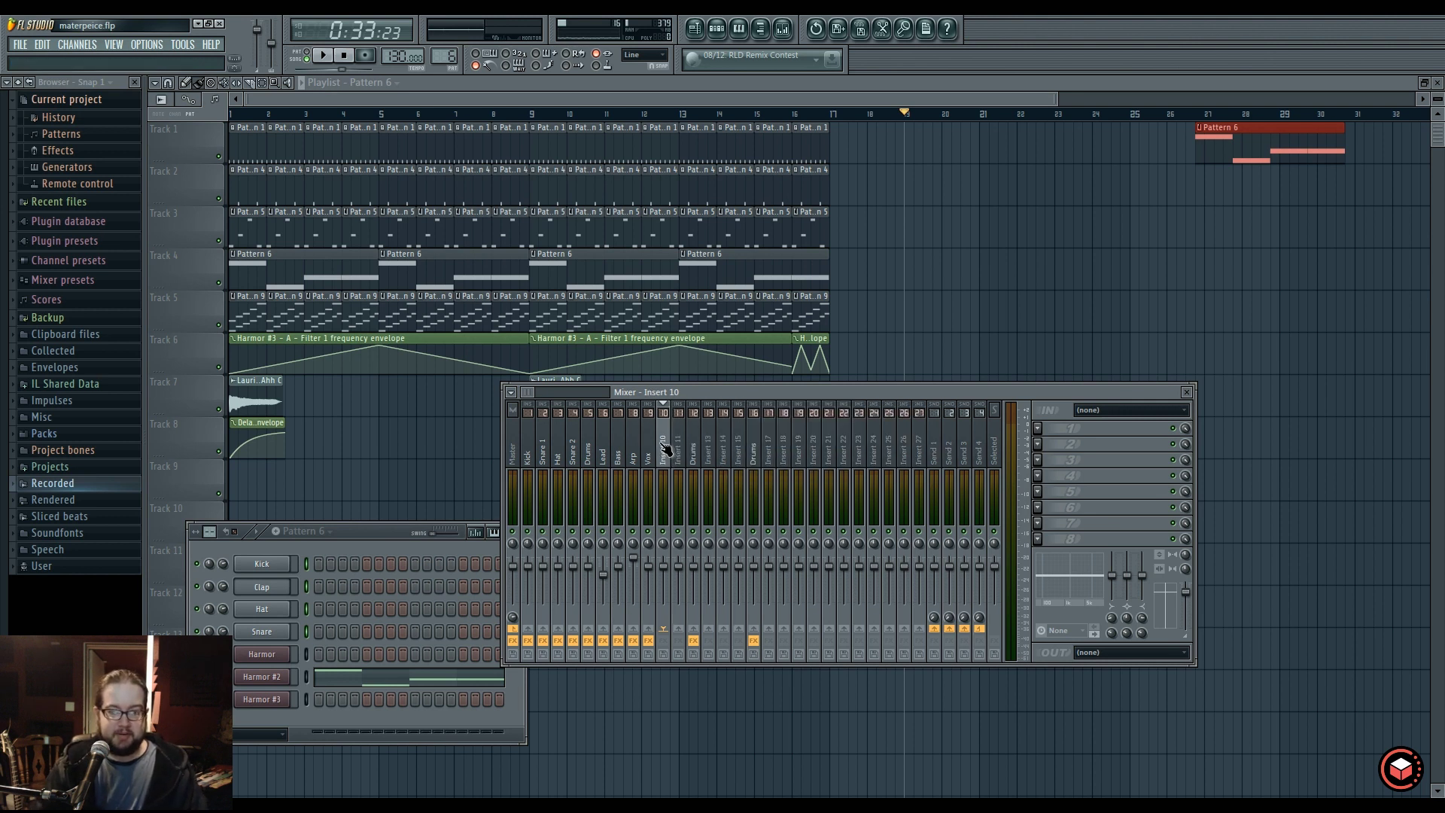
left_click(682, 447)
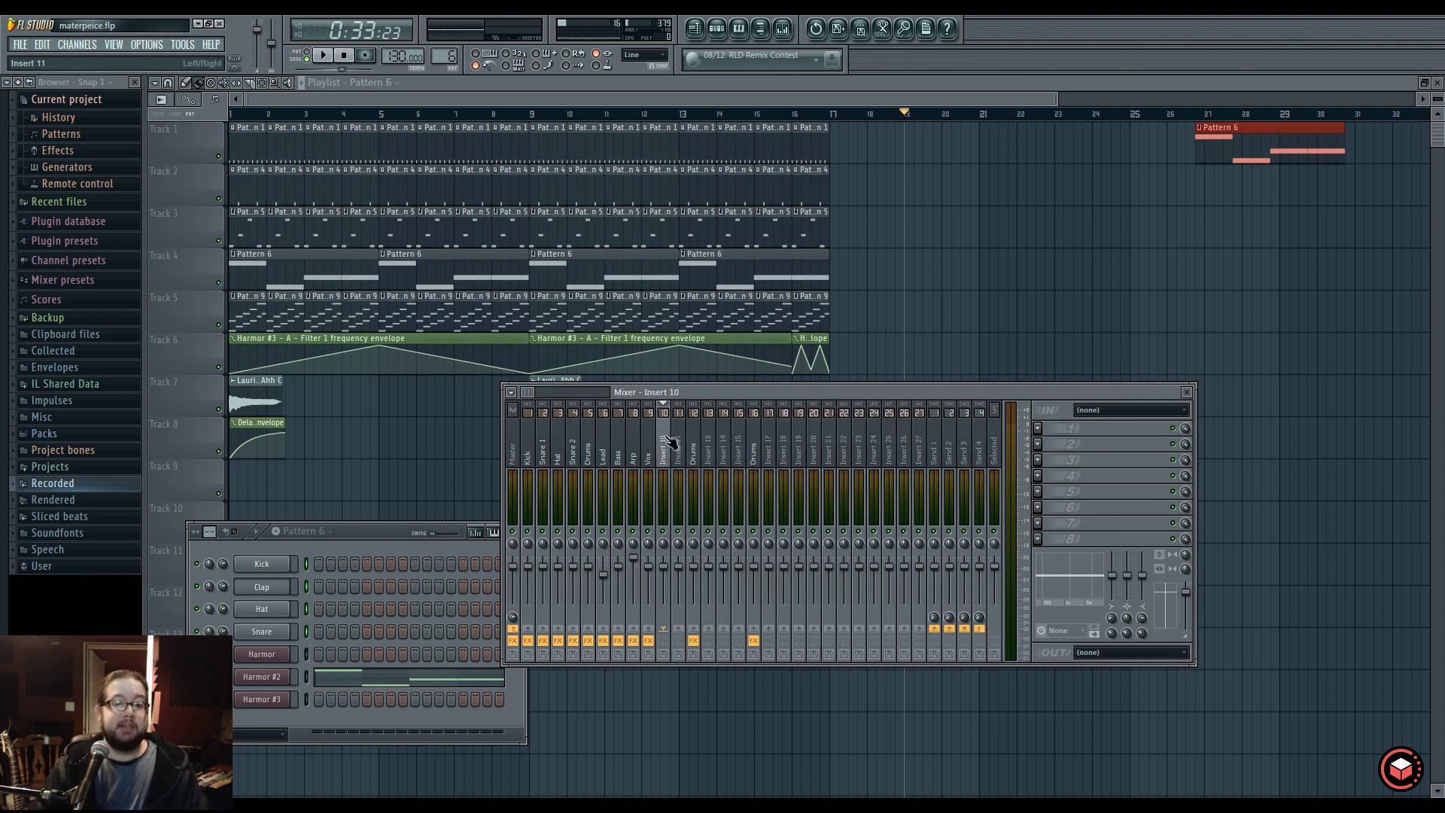
left_click(707, 450)
left_click(663, 450)
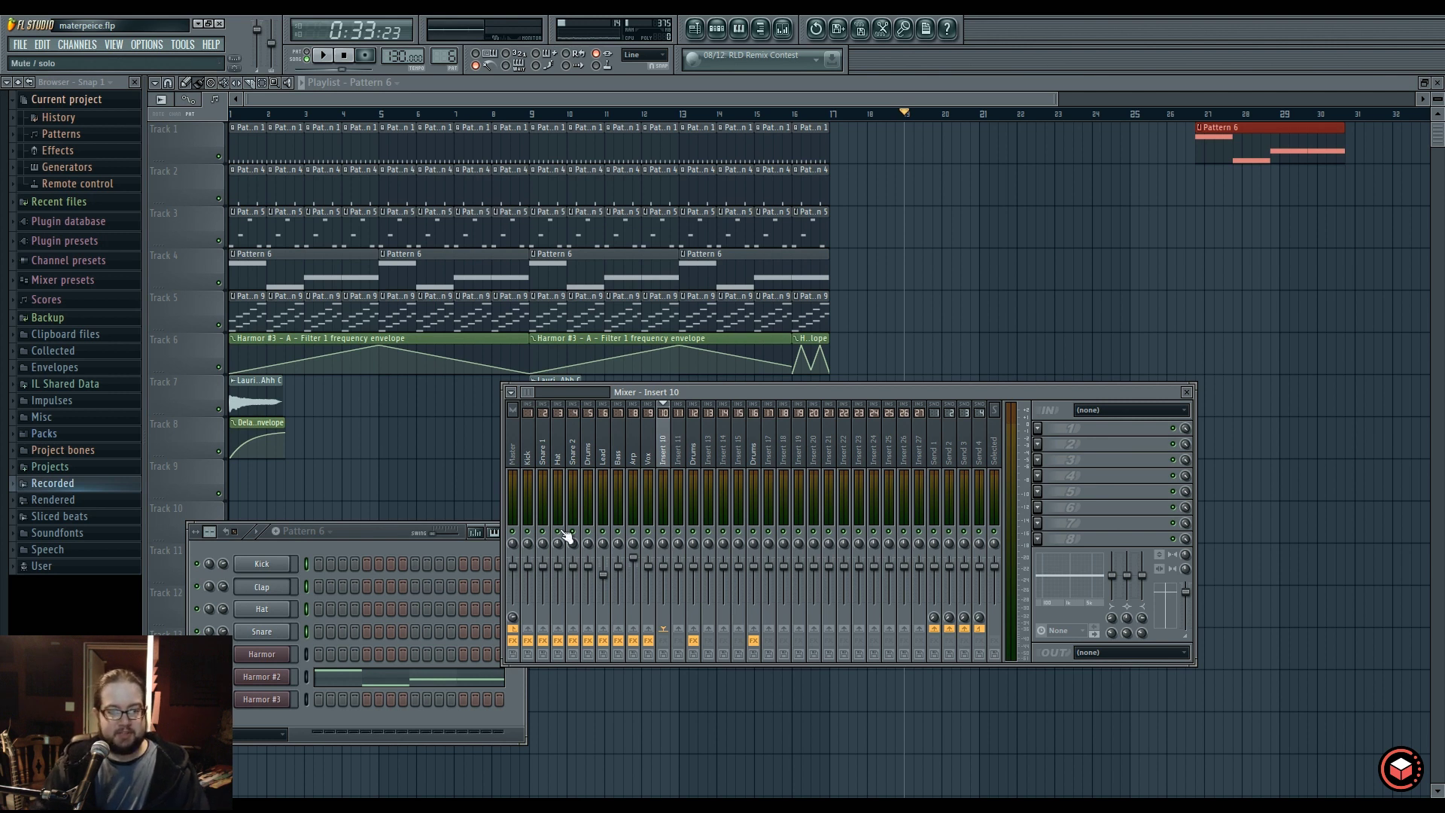
Select the Kick, Clap and Hat channels to see their mixer tracks, ending on Insert 20.
left_click(262, 565)
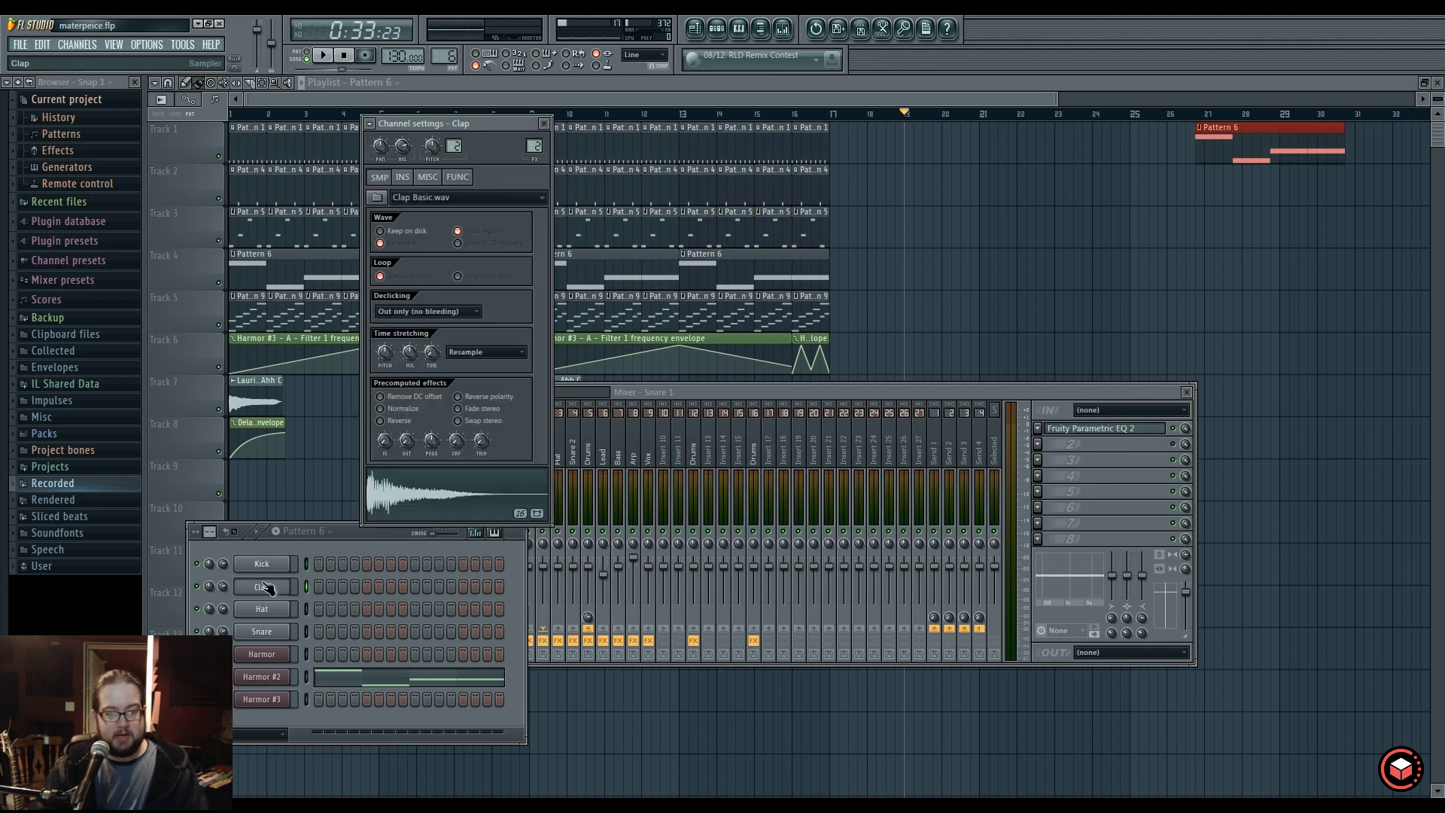
left_click(271, 587)
left_click(280, 607)
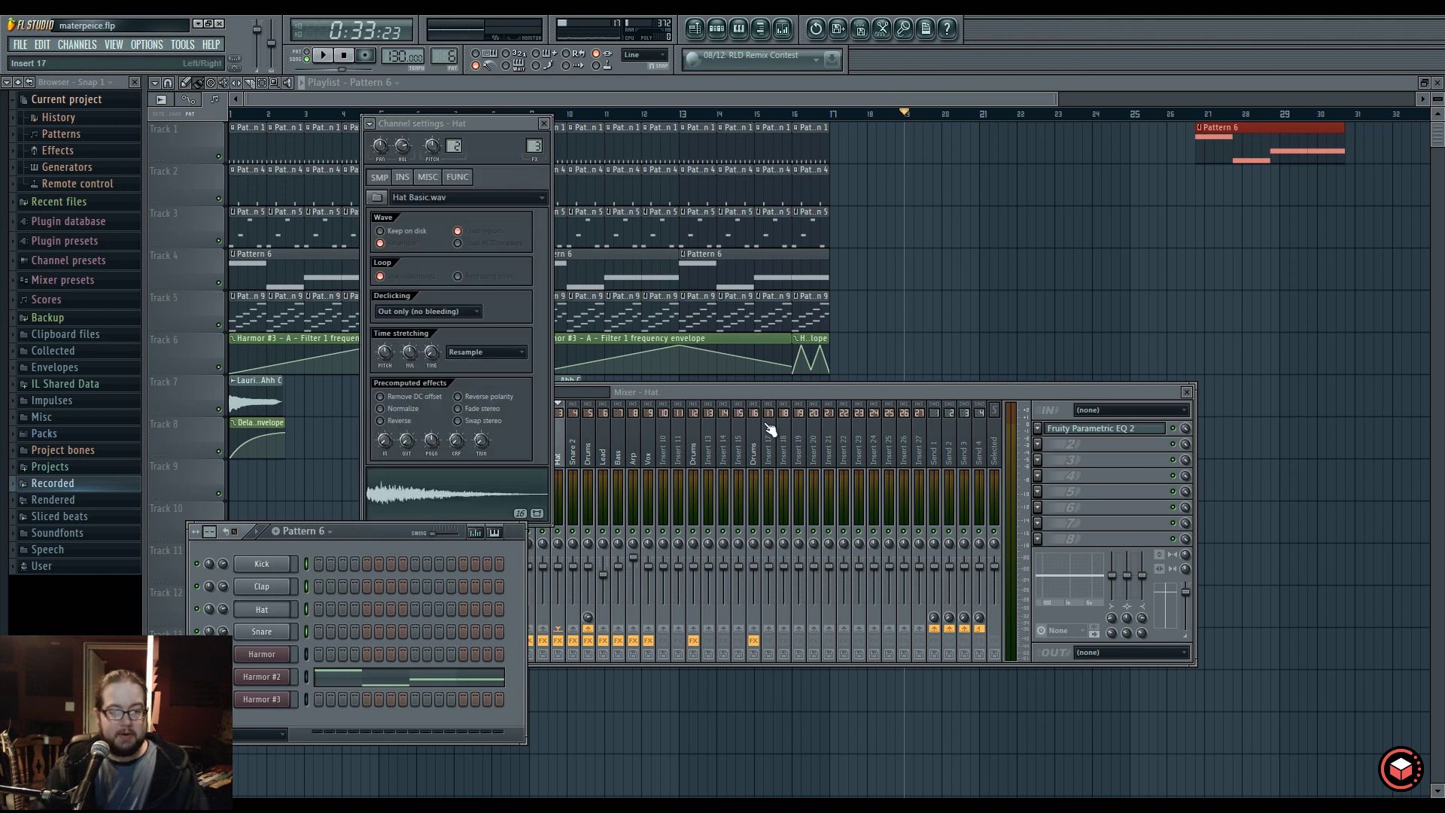
left_click(798, 422)
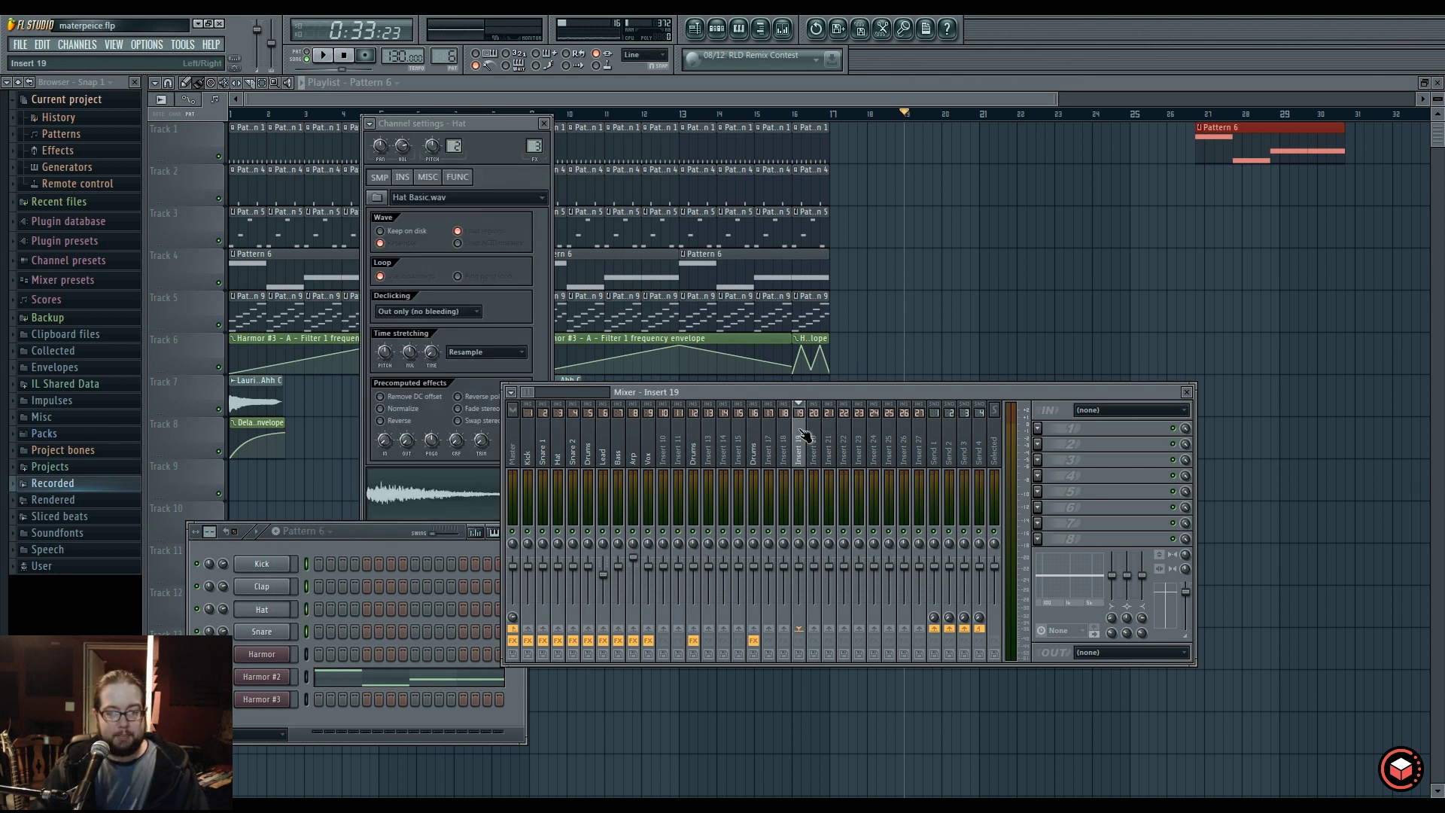
left_click(535, 395)
left_click(663, 437)
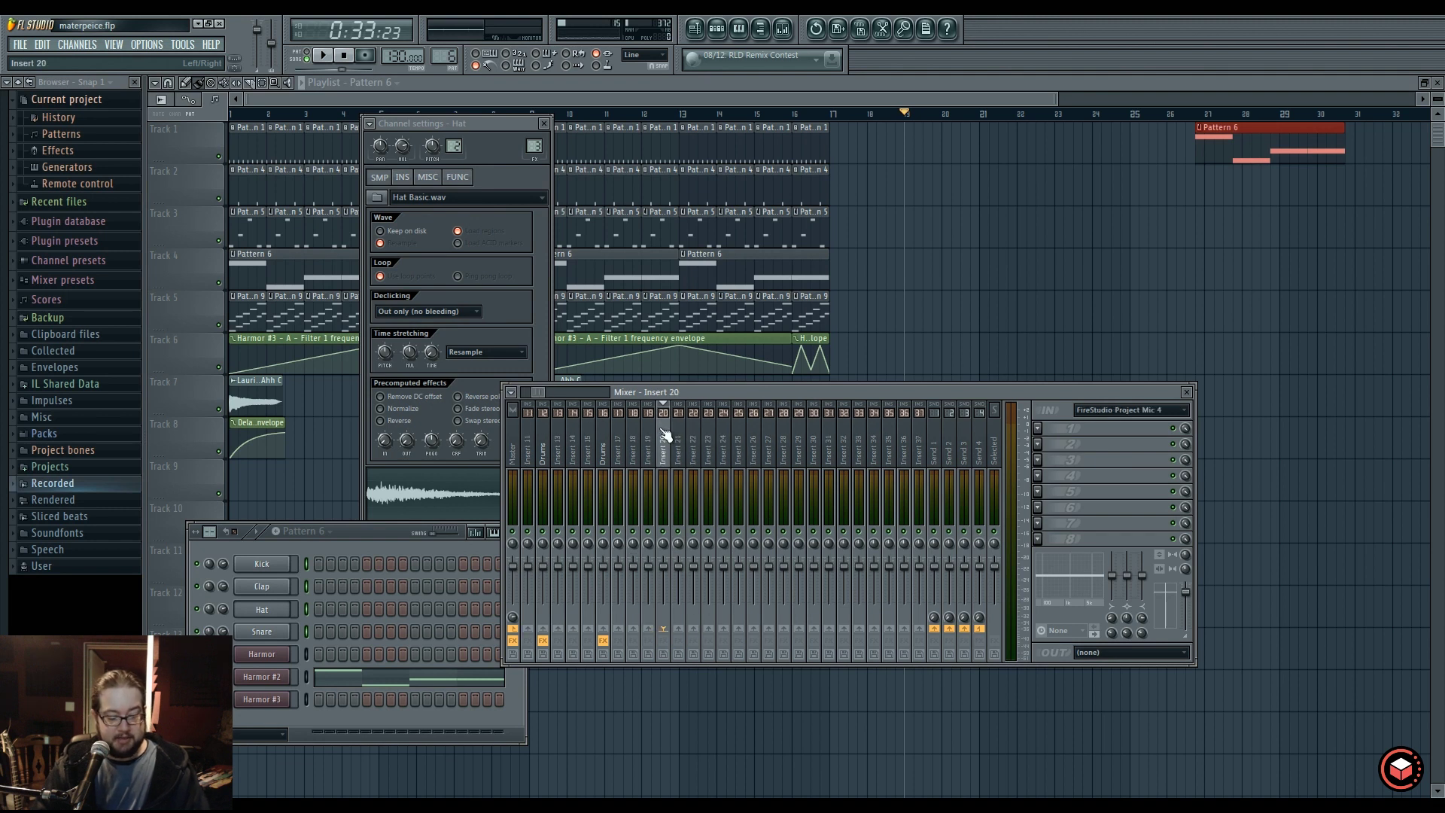
Dismiss Insert 20's options menu unused, reselect Kick, and bring up Insert 19's options menu.
right_click(665, 435)
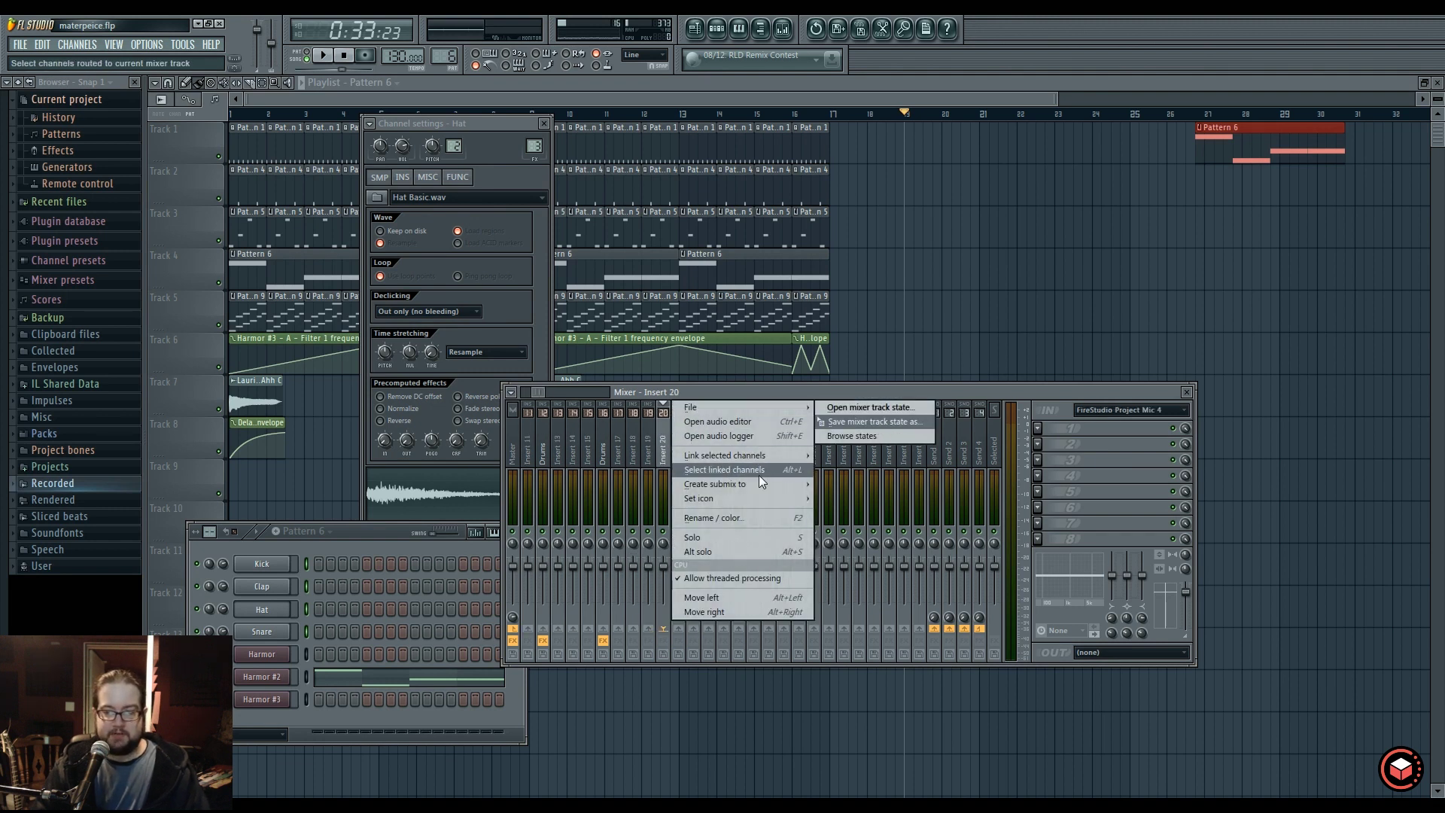
mouse_move(768, 461)
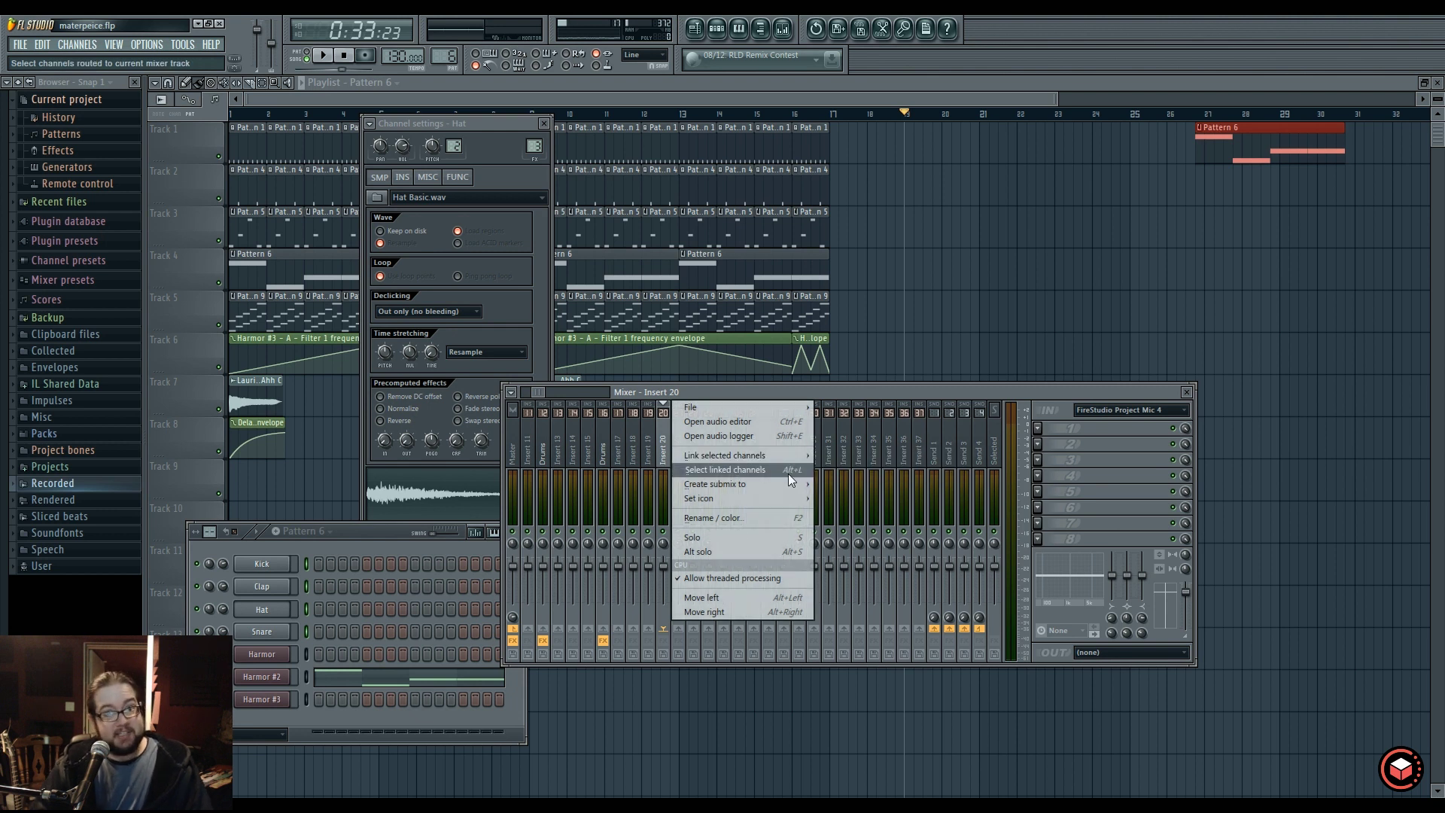
left_click(299, 566)
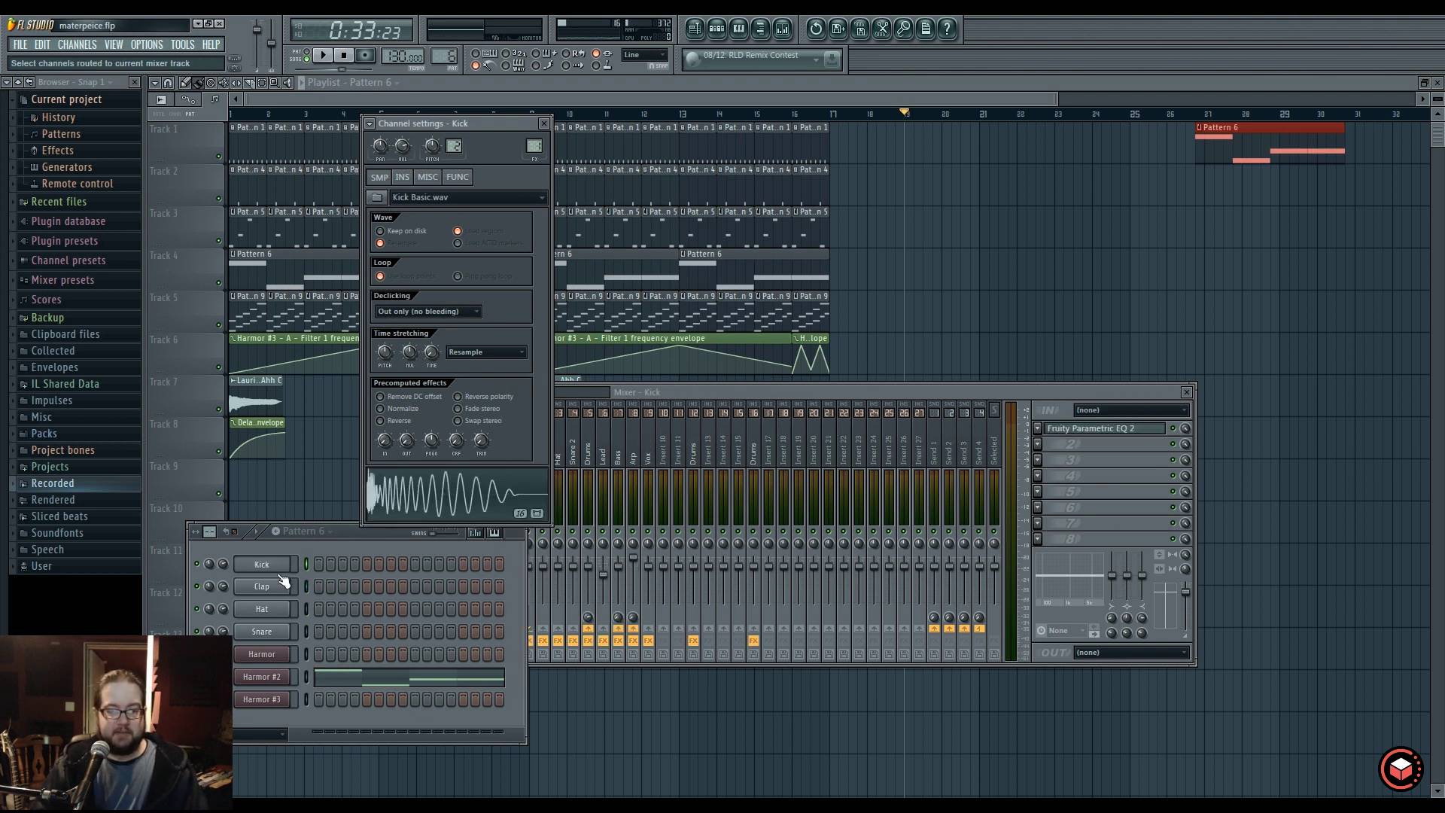
left_click(289, 635)
left_click(799, 403)
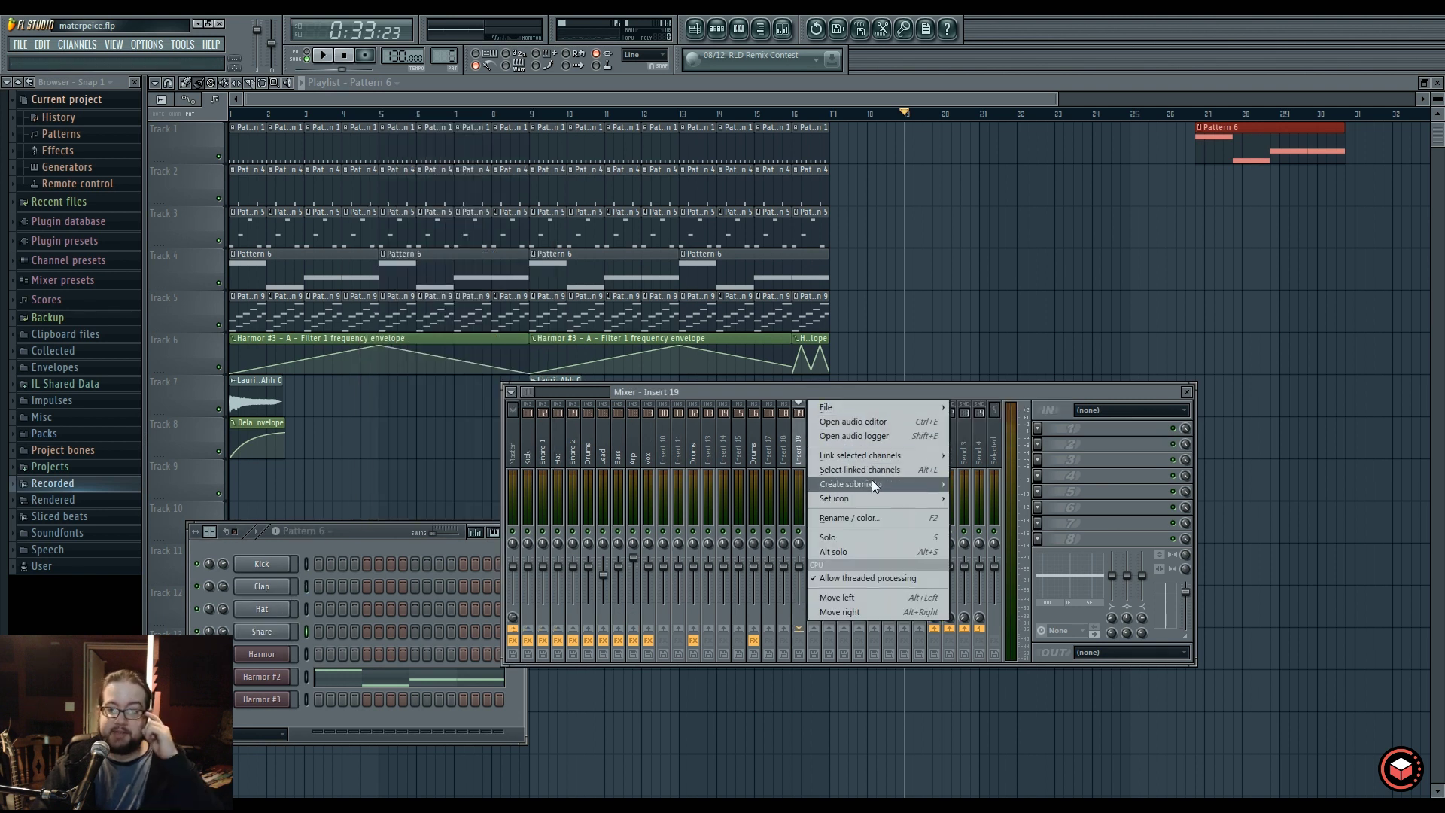
Browse the Create submix to and Insert 19 track menus without choosing anything.
mouse_move(874, 480)
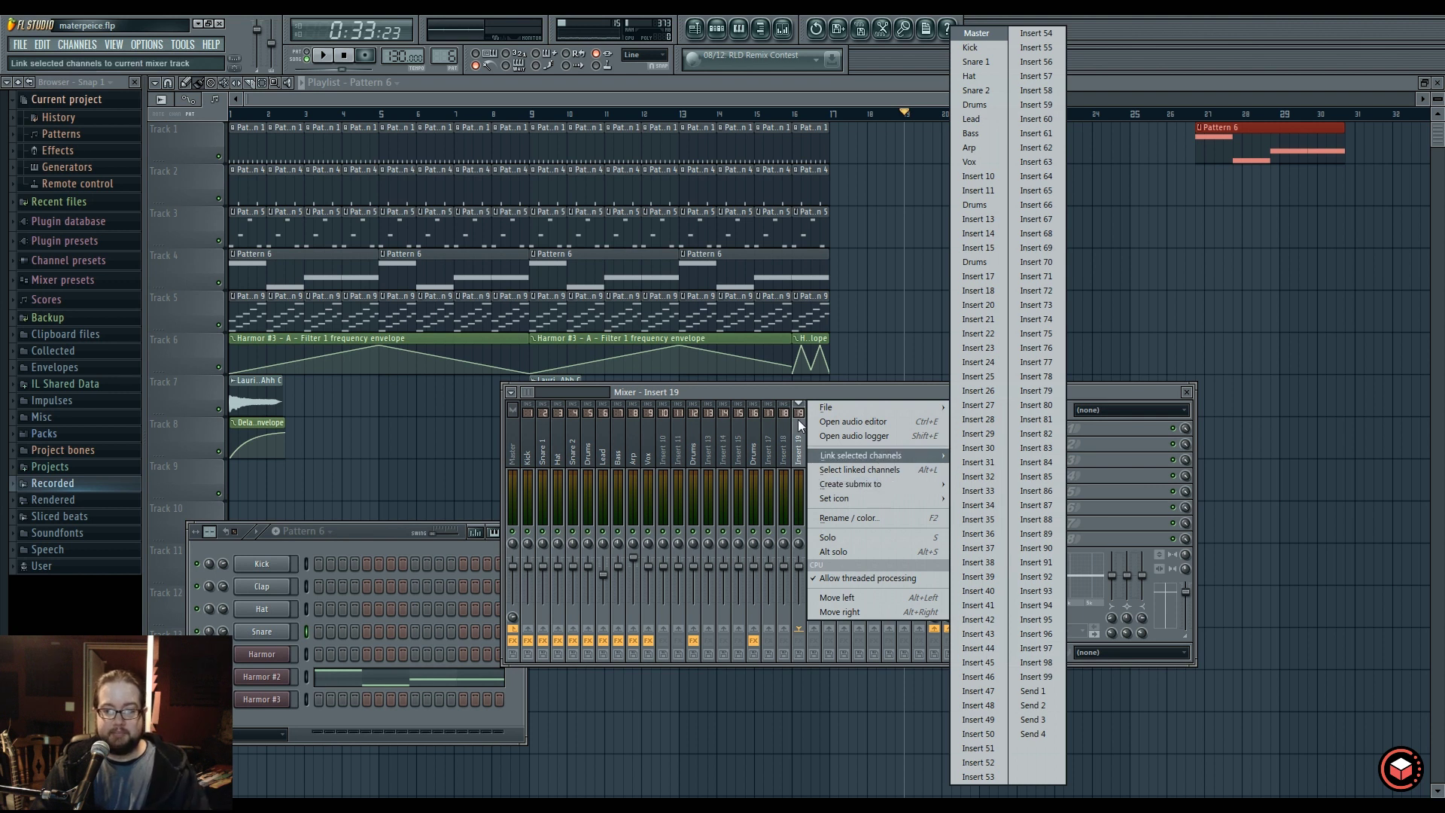
left_click(752, 393)
left_click(526, 407)
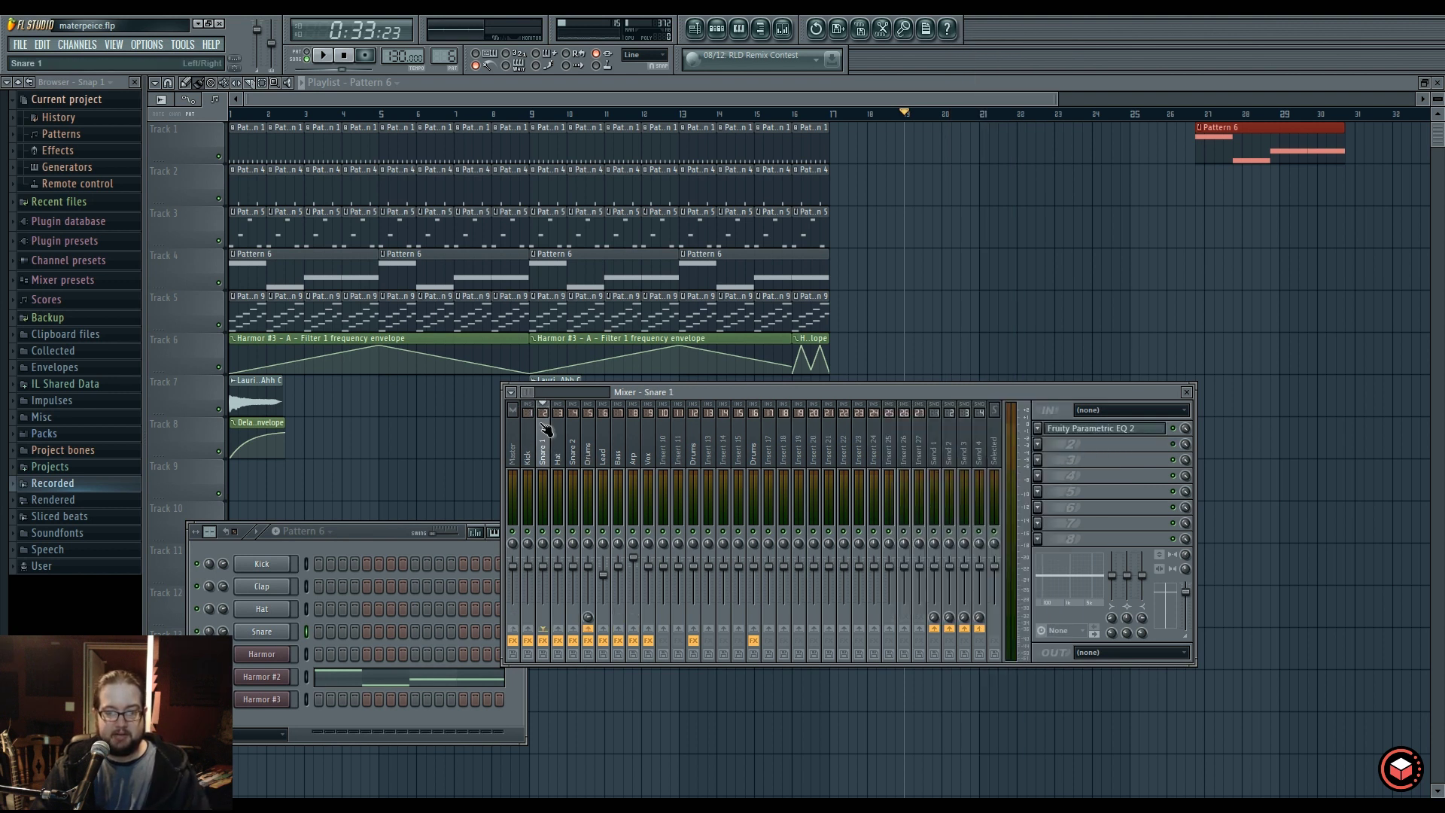
right_click(796, 436)
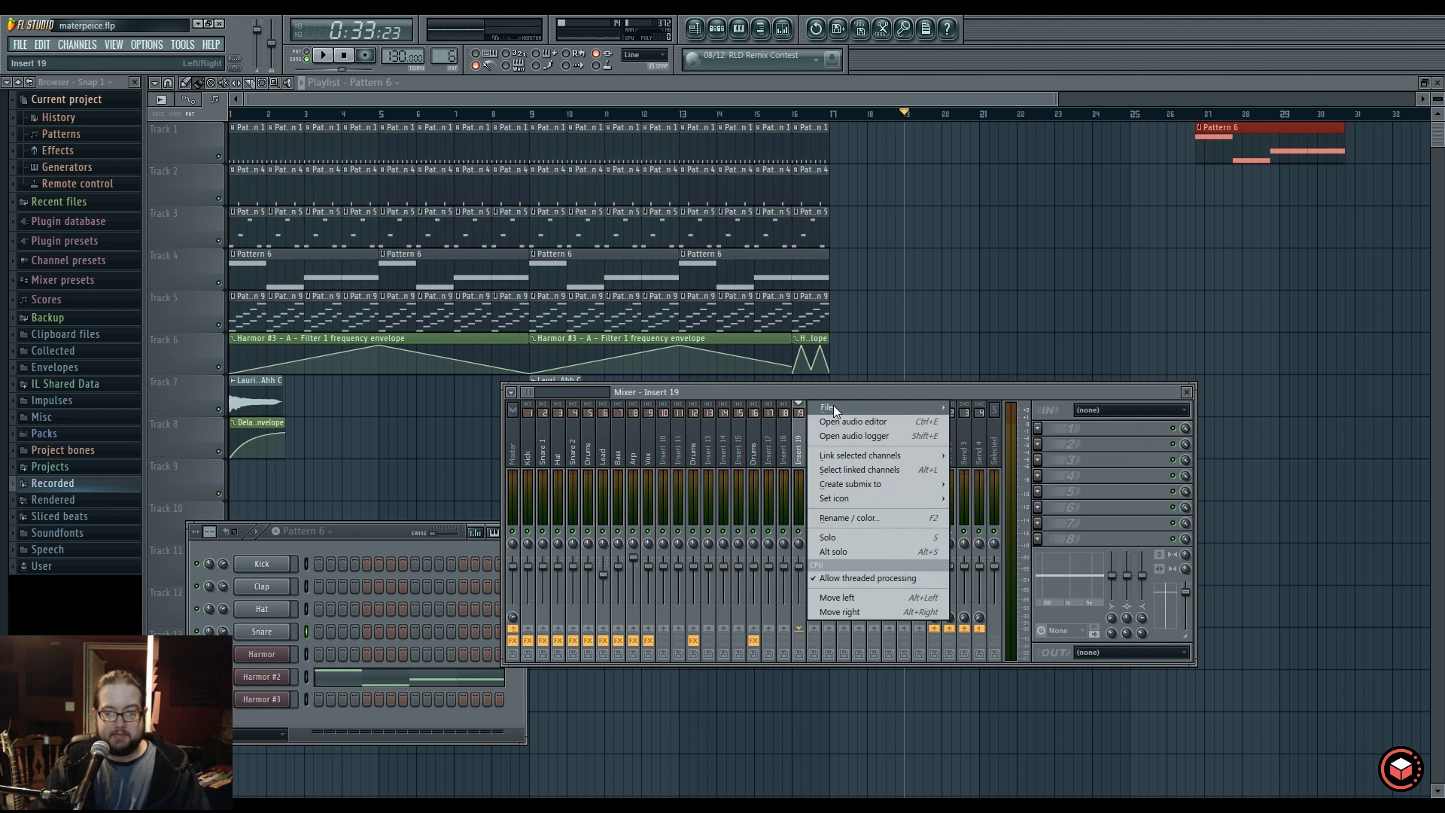
mouse_move(834, 408)
left_click(788, 424)
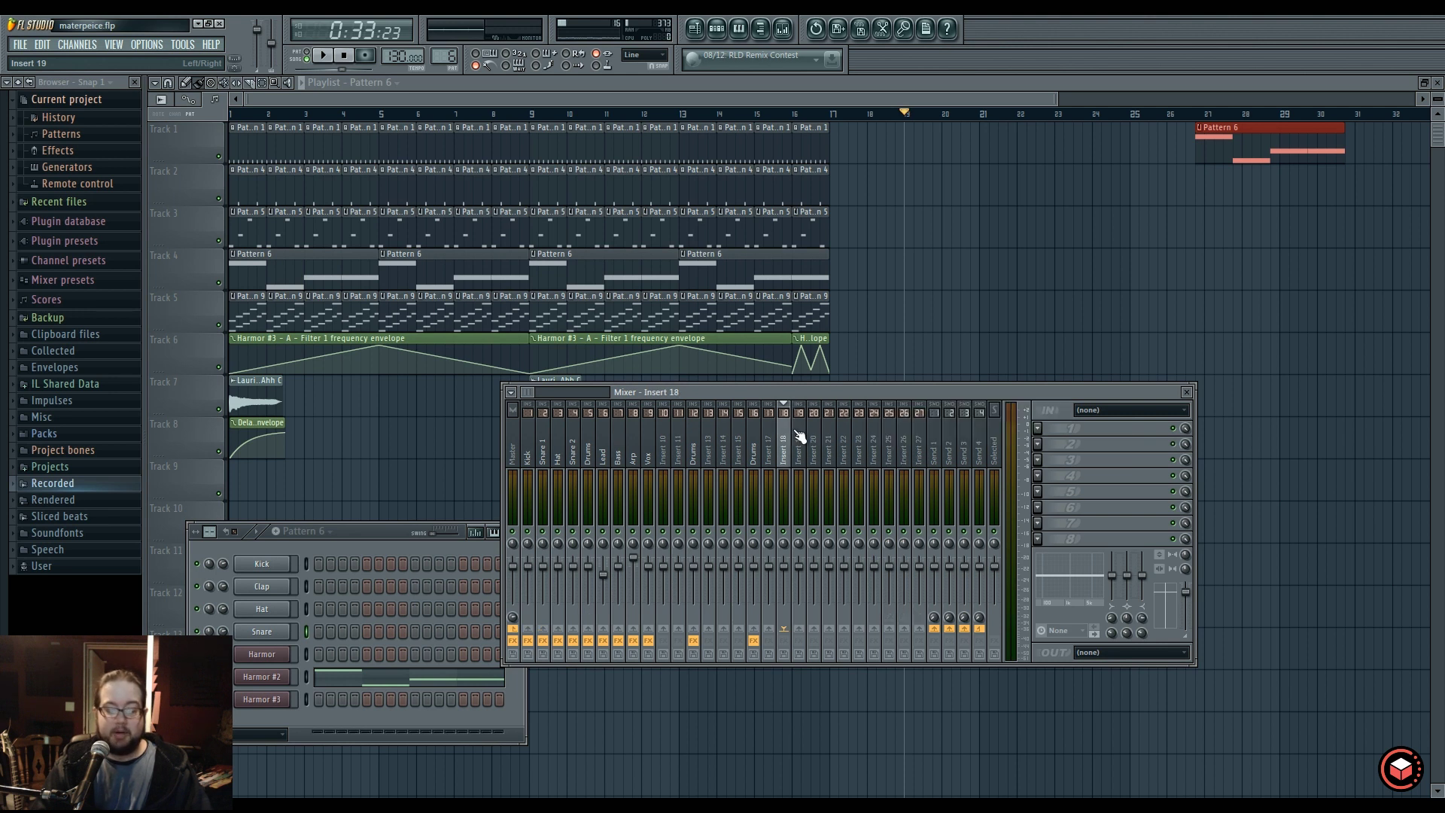
Drag the Insert 13 track left, then step the selection with arrow keys to Insert 16.
left_click(764, 437)
left_click(731, 438)
left_click(711, 438)
left_click_drag(714, 438, 759, 436)
key("Left")
key("Left")
key("Left")
key("Left")
key("Left")
key("Left")
key("Left")
key("Left")
key("Left")
key("Left")
key("Left")
key("Left")
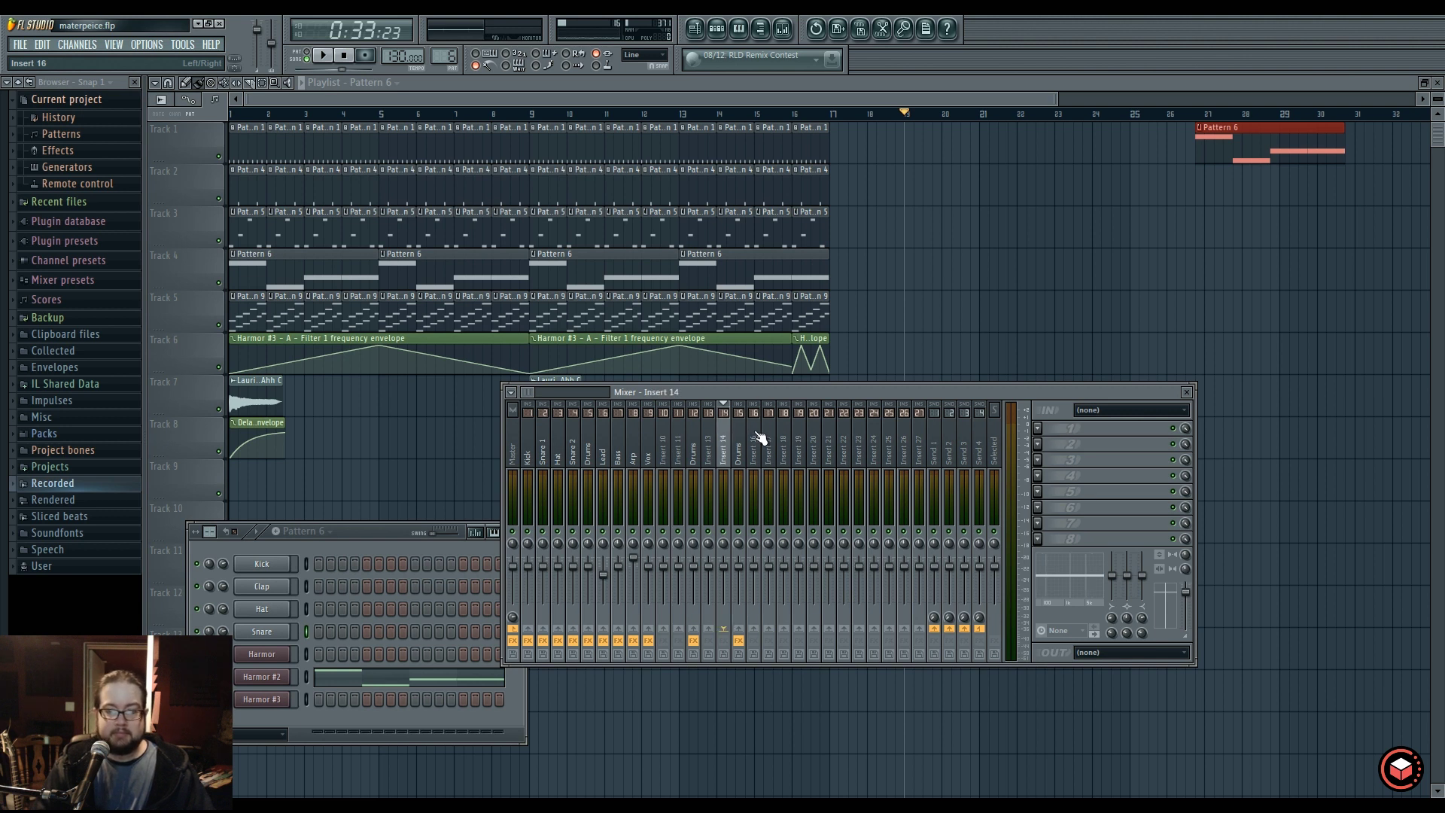
key("Left")
key("Left")
key("Right")
key("Right")
key("Right")
key("Right")
key("Left")
key("Left")
key("Right")
key("Right")
key("Right")
key("Right")
key("Right")
key("Right")
Give Insert 16 a new colour via Rename / color and confirm with Enter.
right_click(755, 434)
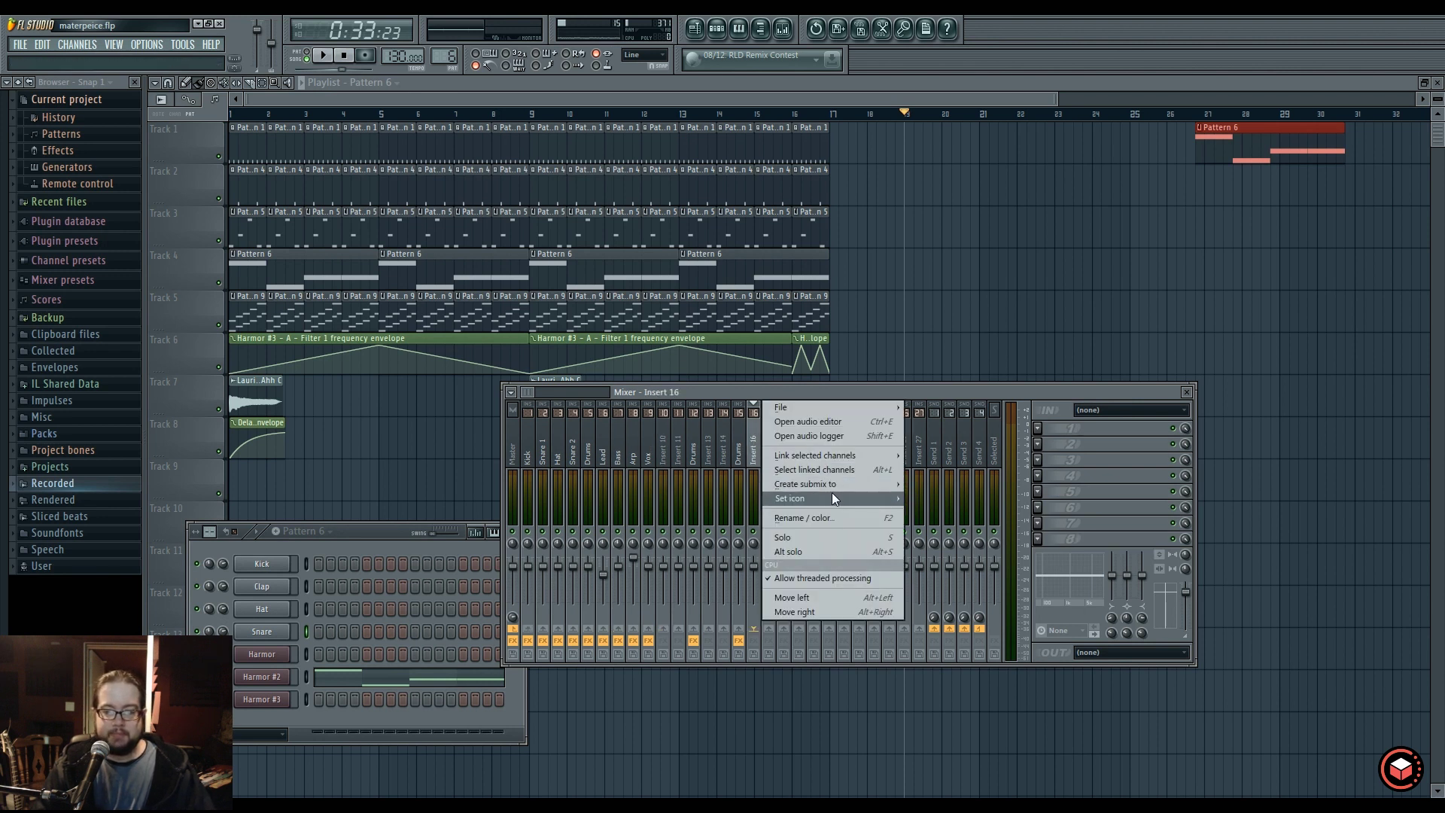
mouse_move(848, 504)
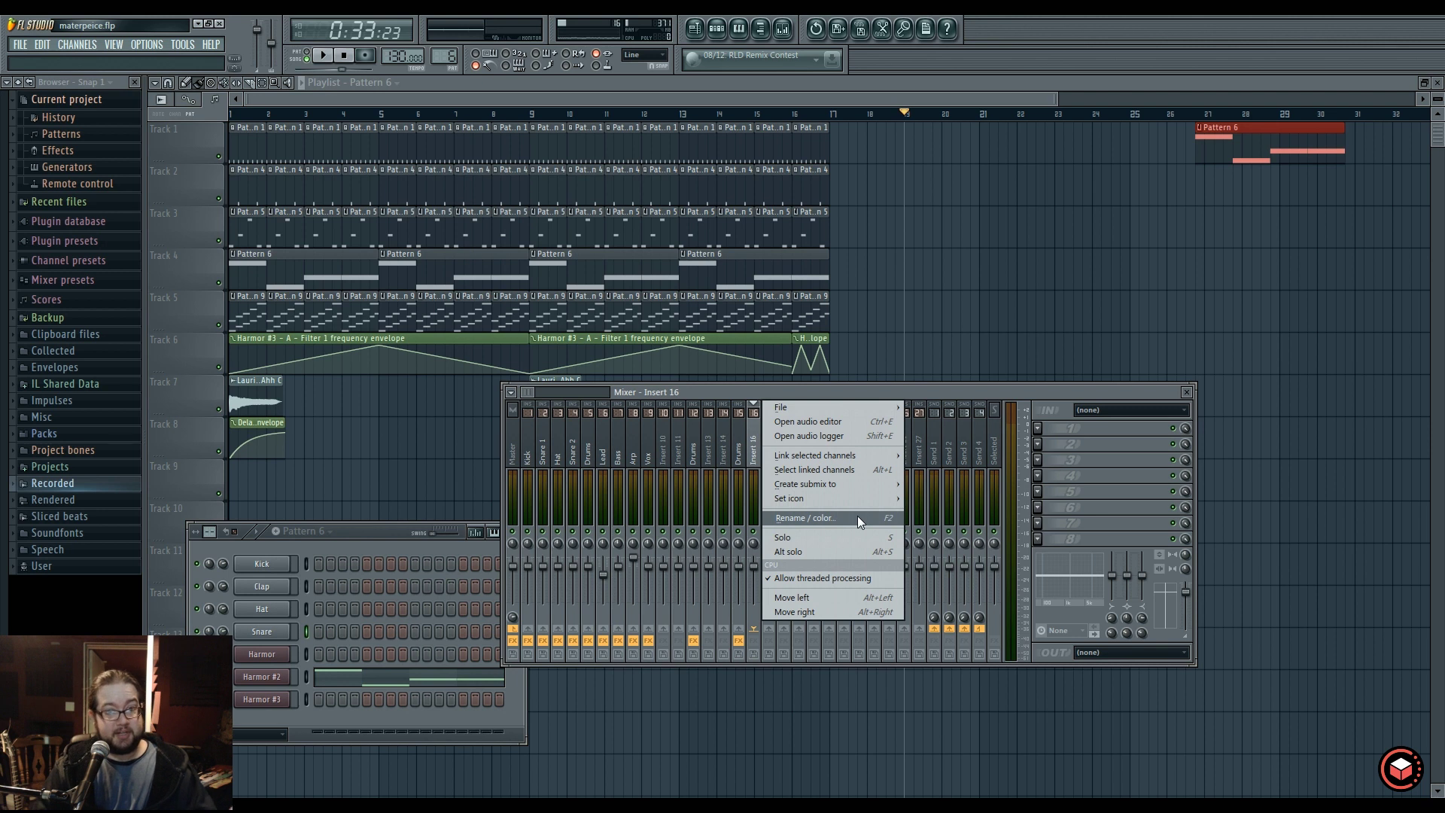
left_click(858, 519)
left_click(852, 509)
left_click(931, 592)
key("Return")
Reopen Insert 16's track menu and dismiss it without changes.
left_click(769, 451)
right_click(759, 453)
right_click(757, 417)
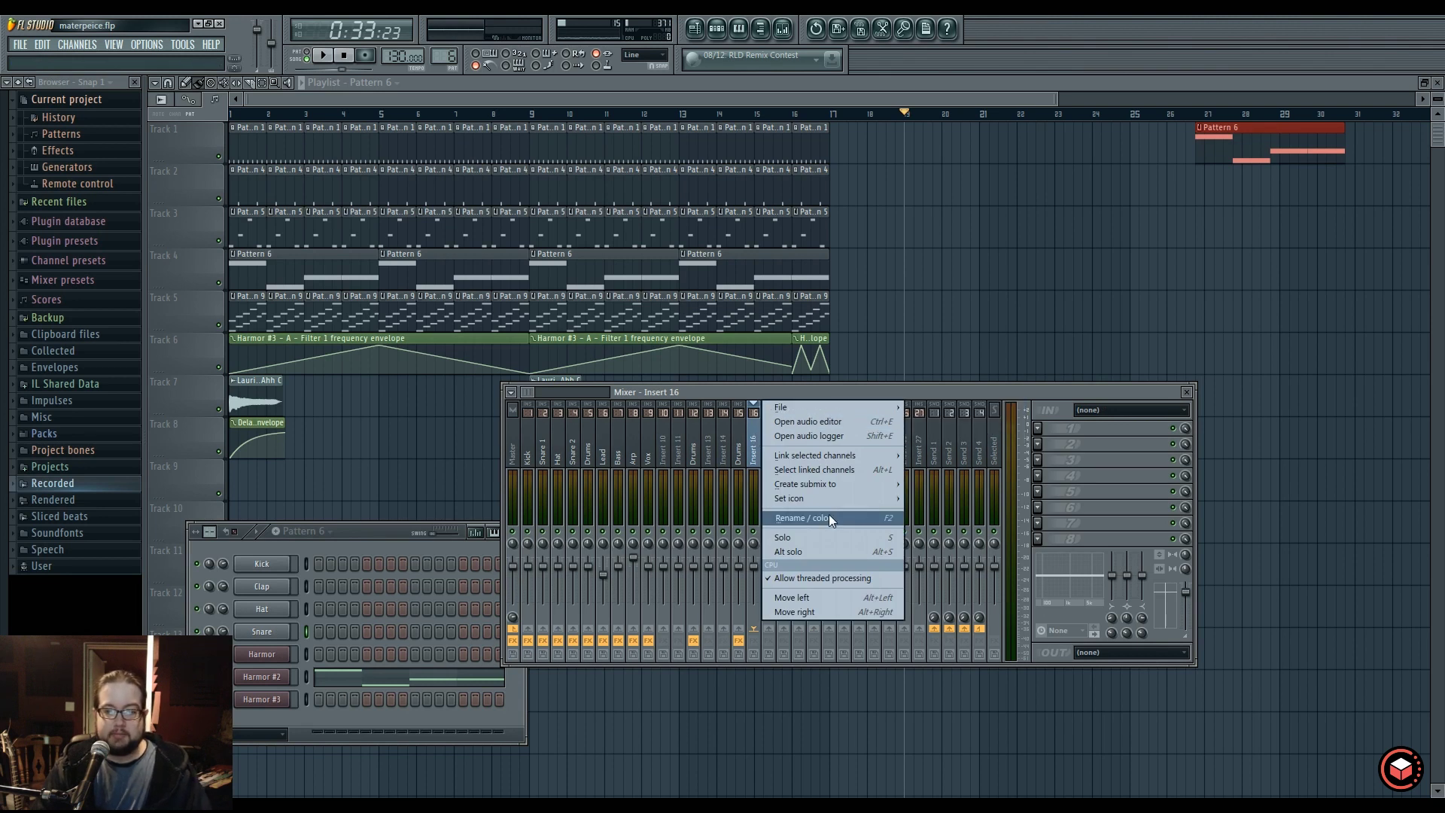
left_click(824, 553)
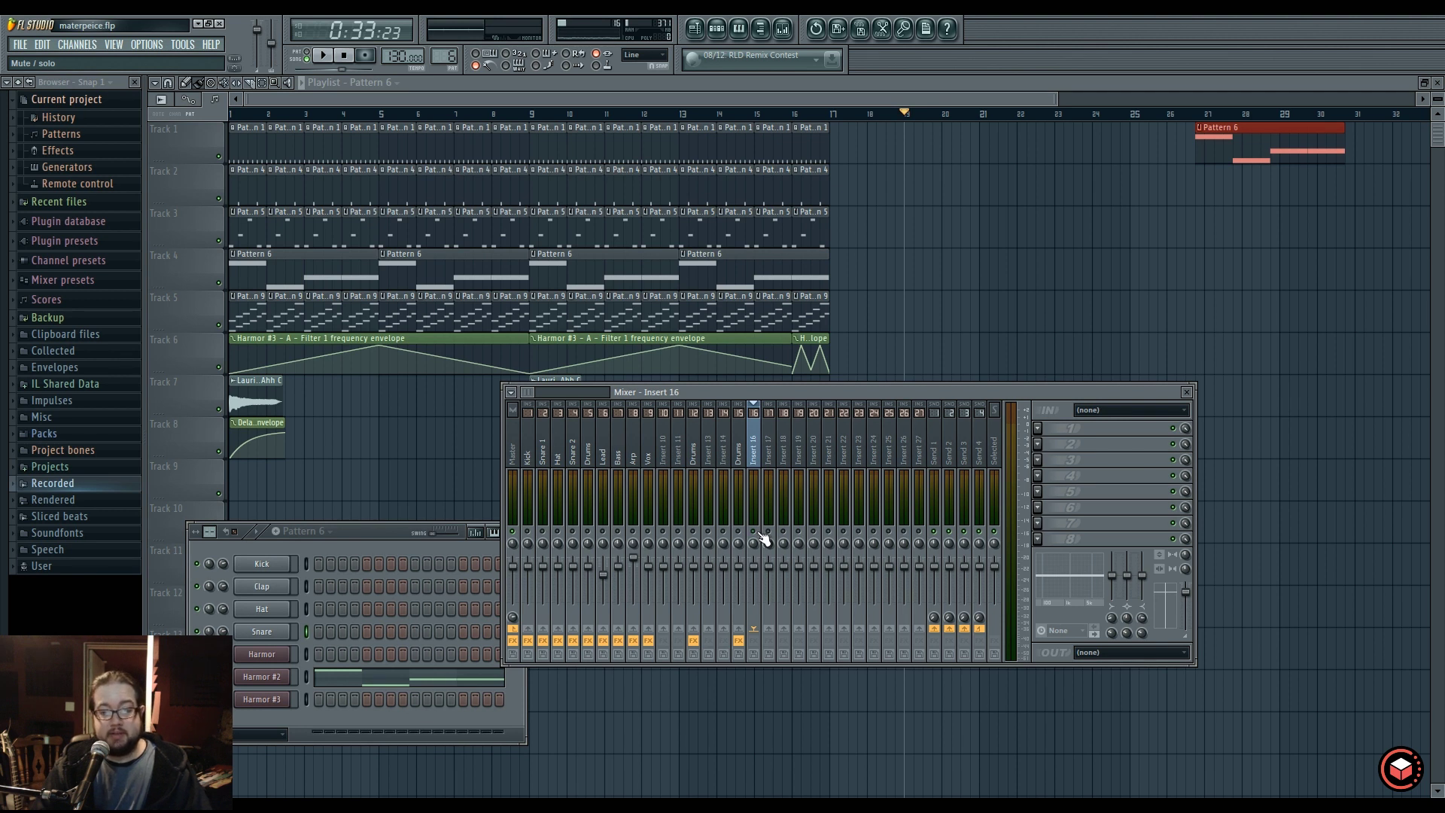
left_click(532, 523)
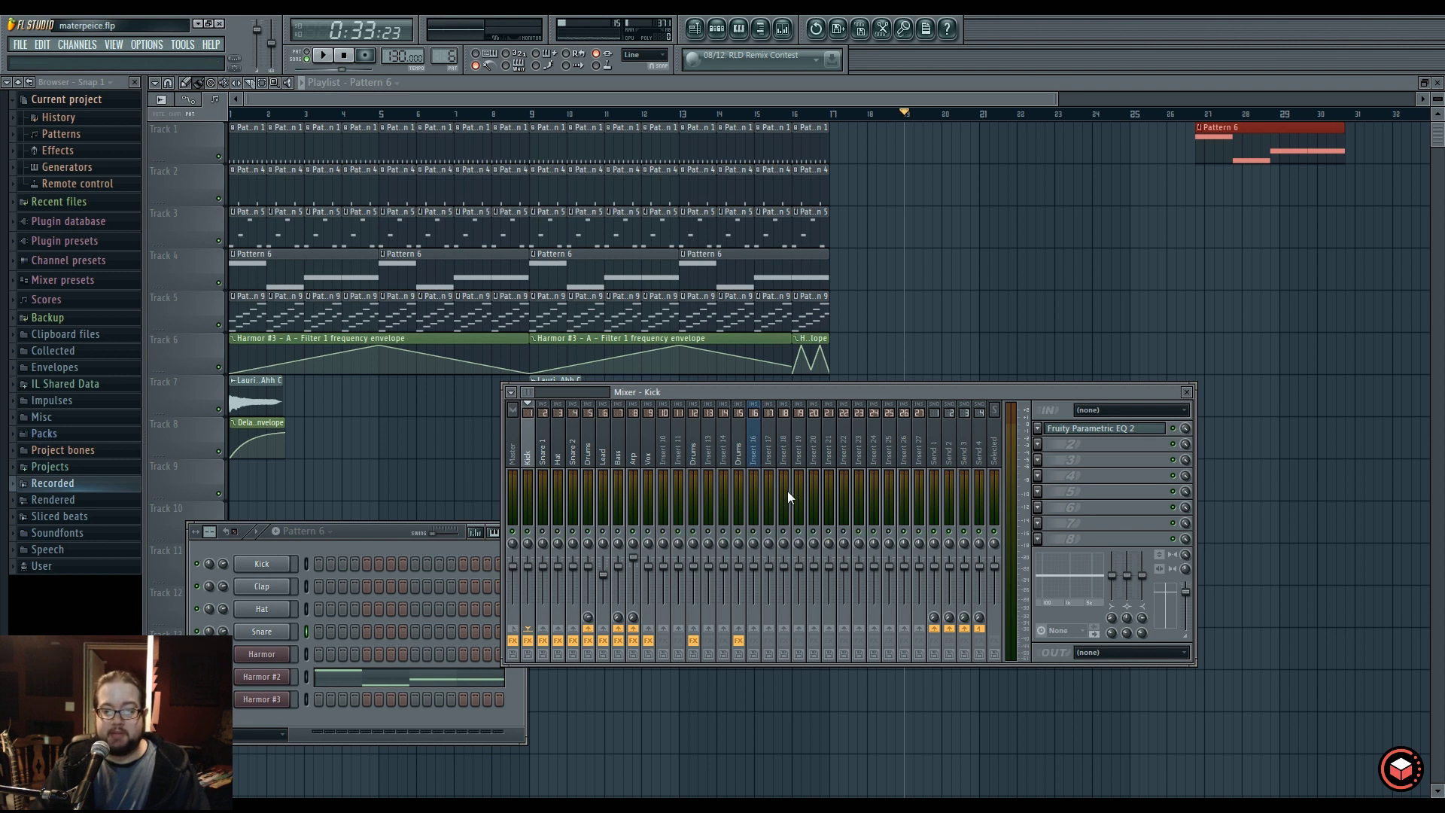
right_click(758, 441)
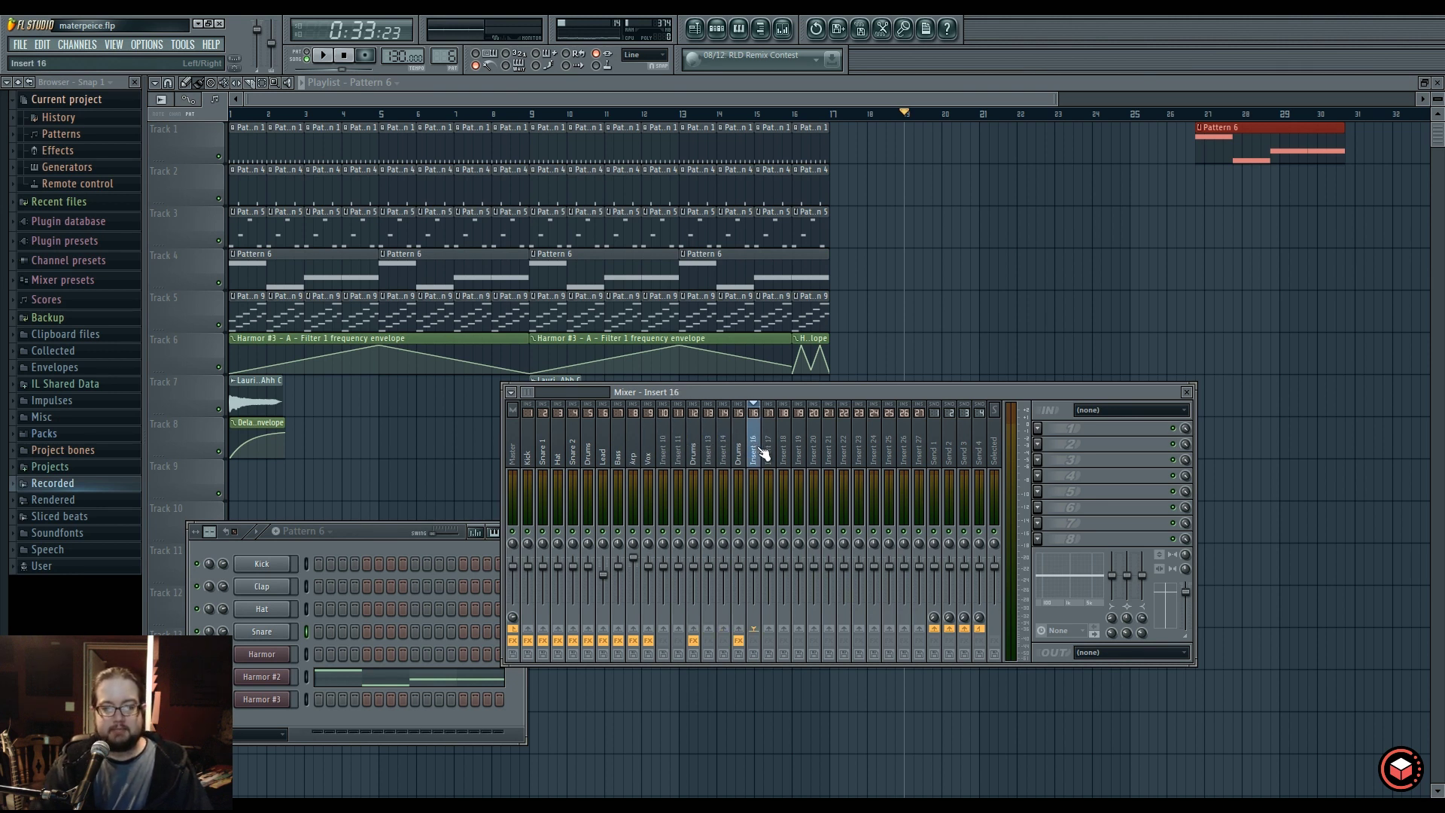
Move mixer track names to the bottom of the strips, then back to the top.
left_click(511, 393)
left_click(507, 392)
left_click(508, 392)
mouse_move(548, 459)
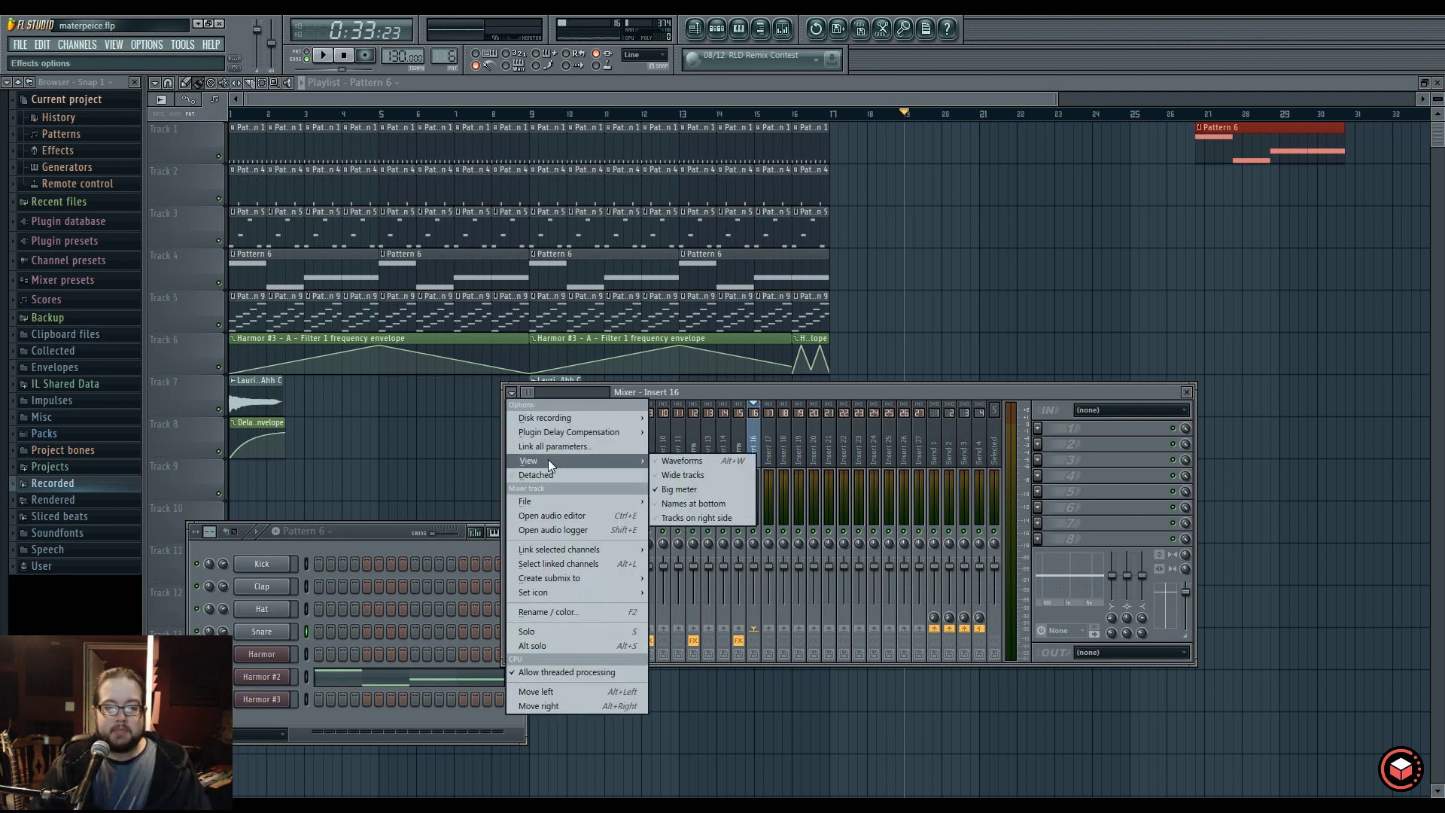
left_click(728, 505)
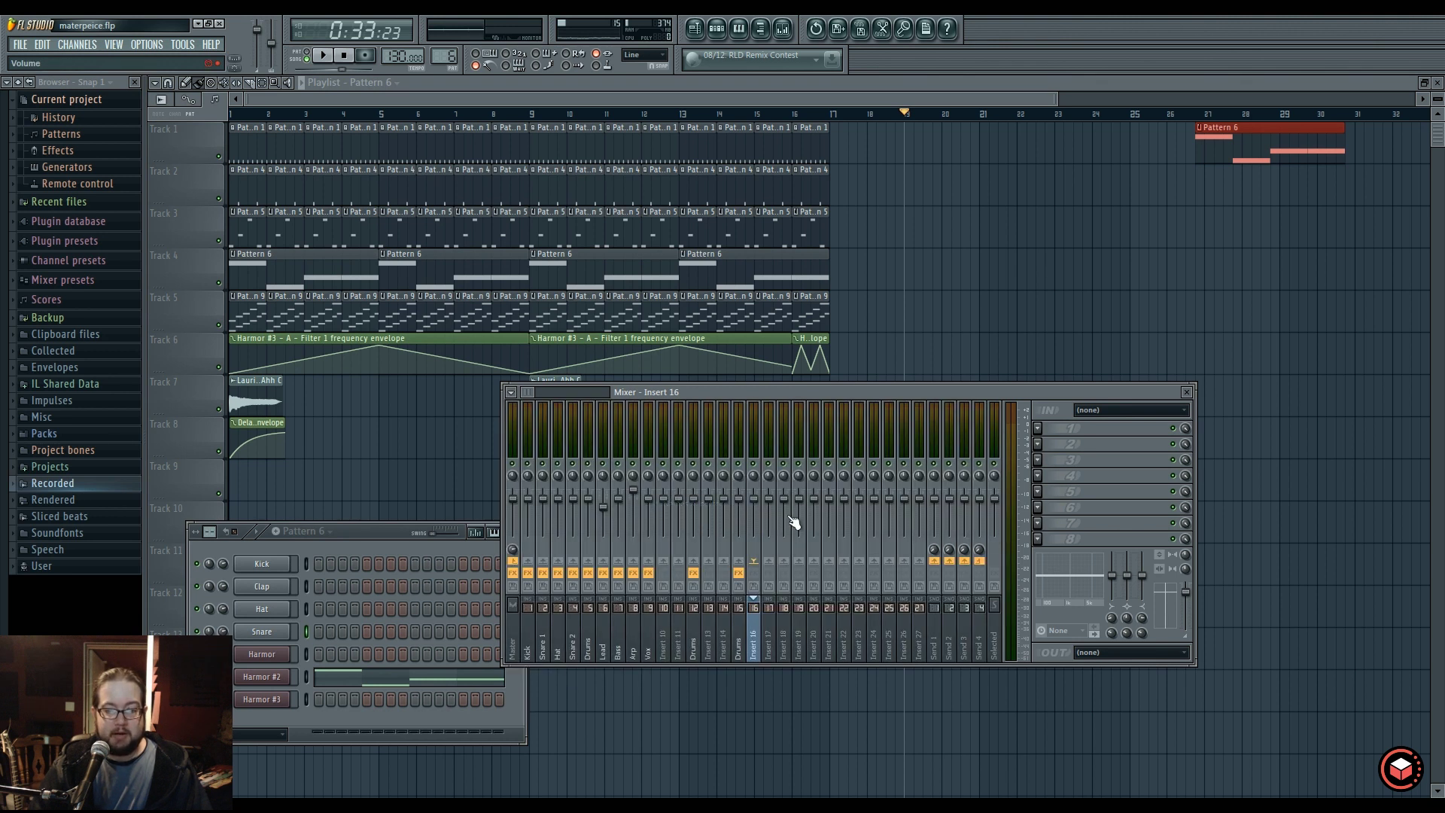
left_click(511, 393)
mouse_move(549, 459)
left_click(728, 504)
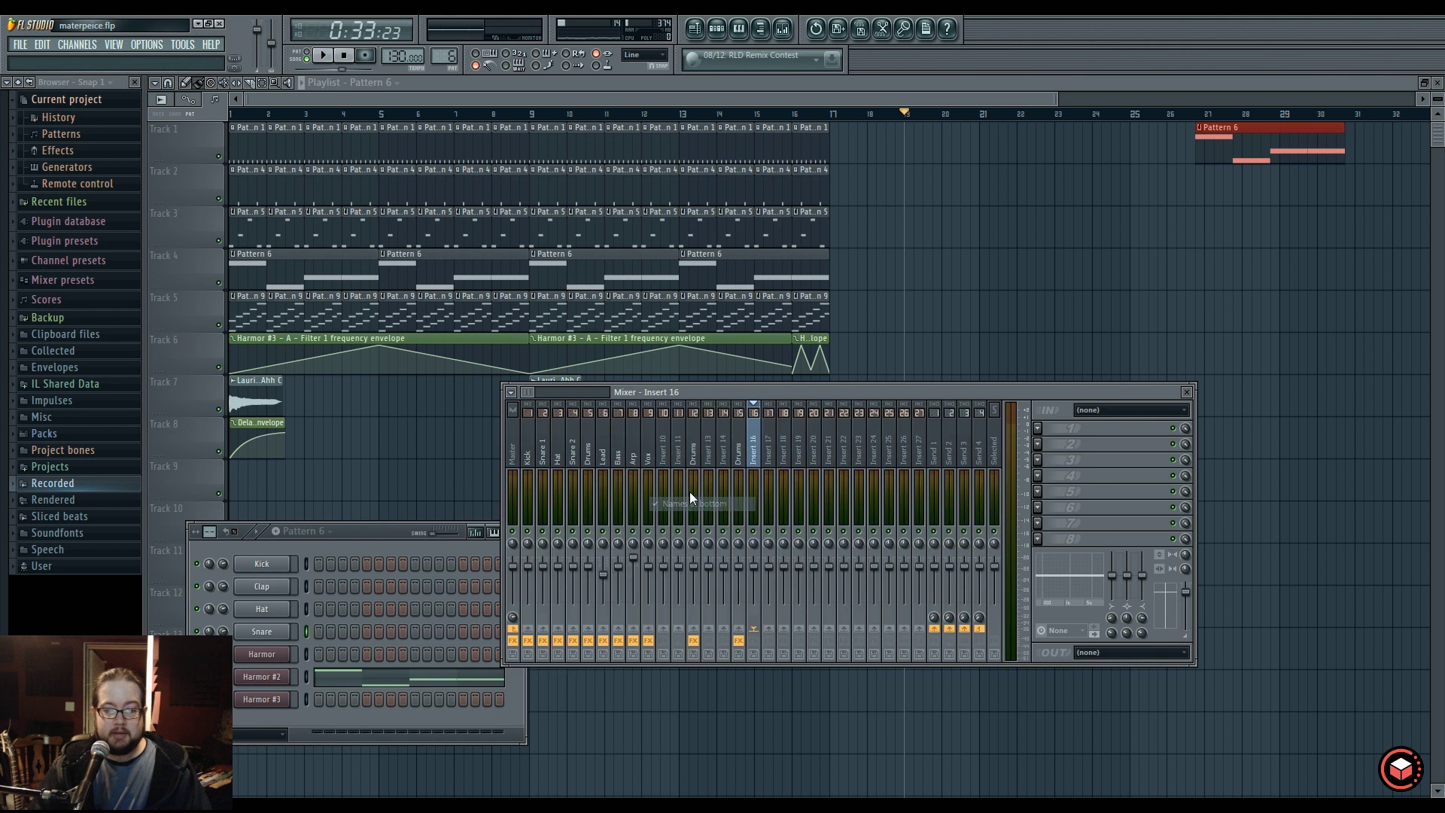
Switch the mixer to wide tracks and back to narrow tracks.
left_click(511, 392)
left_click(723, 476)
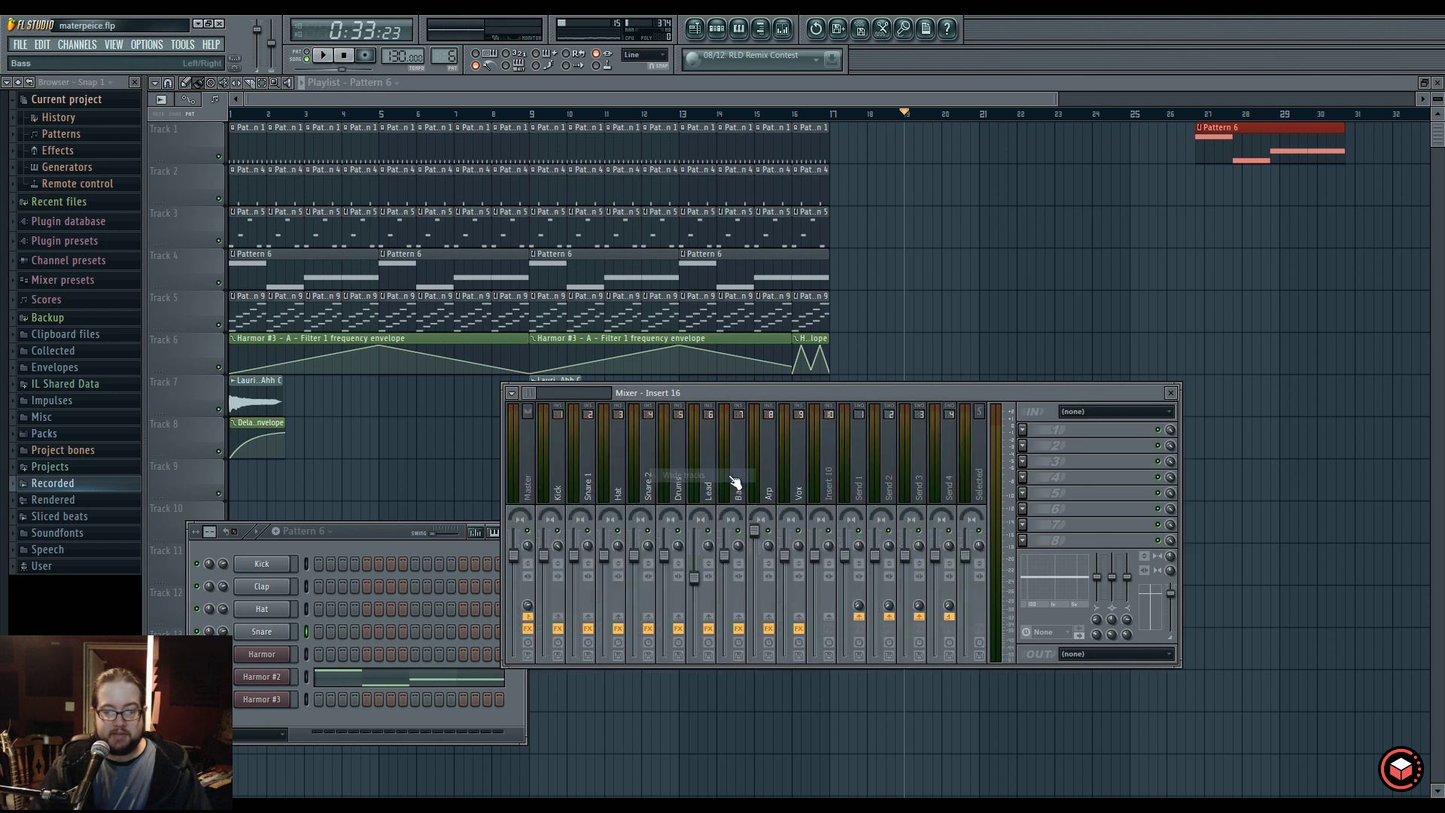
left_click(511, 392)
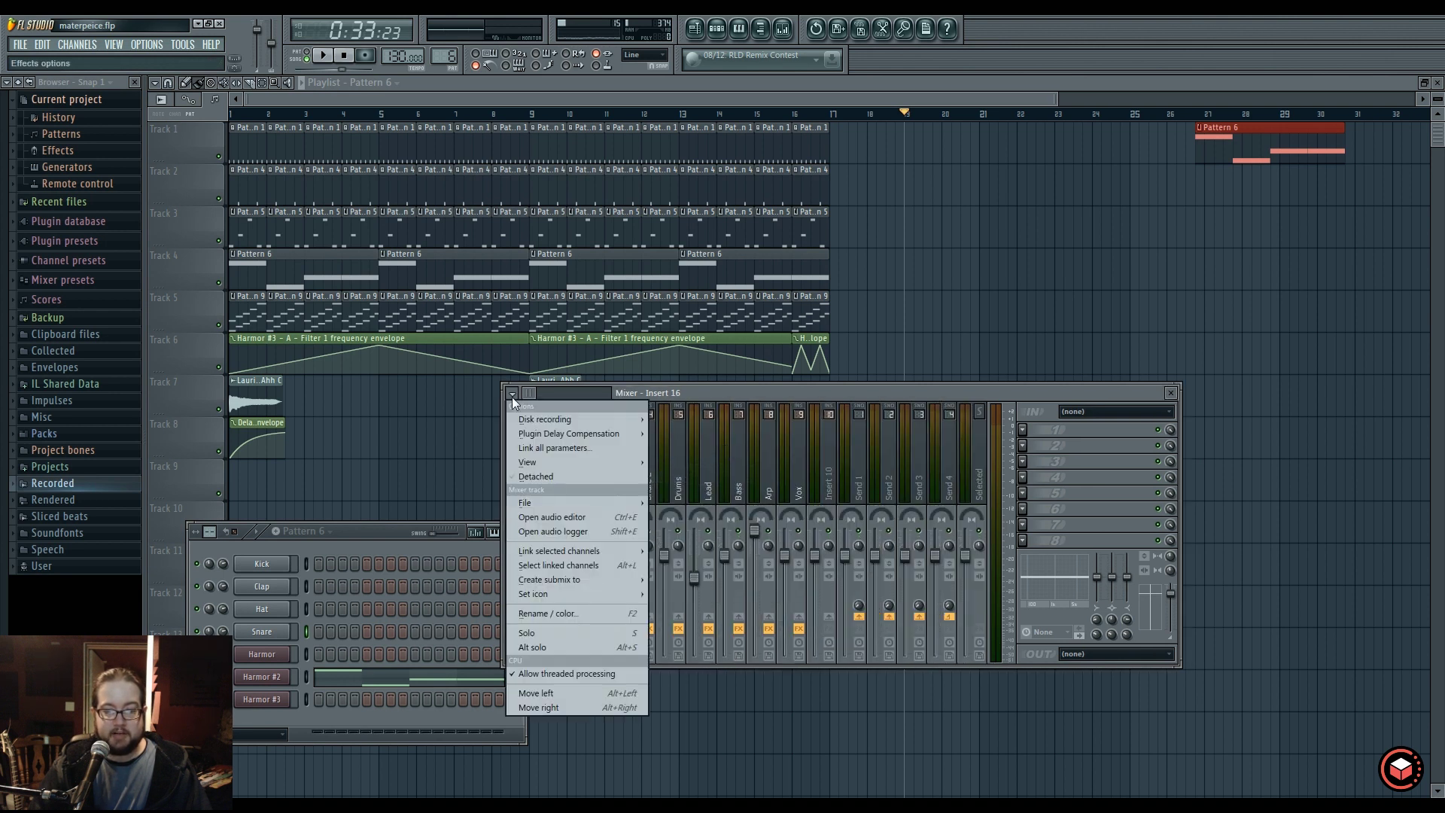
mouse_move(554, 463)
left_click(720, 474)
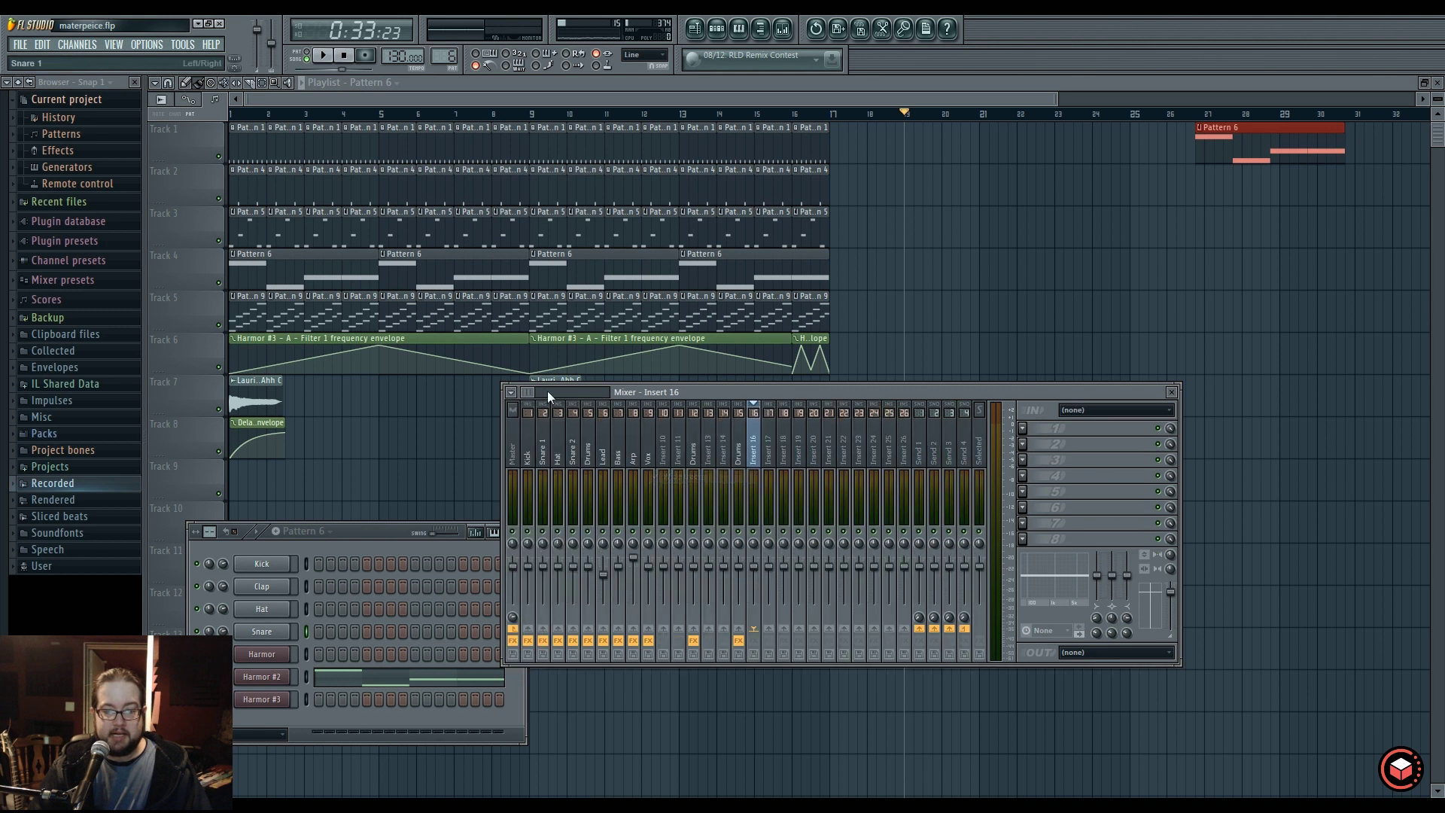
left_click(512, 393)
mouse_move(626, 460)
key("Escape")
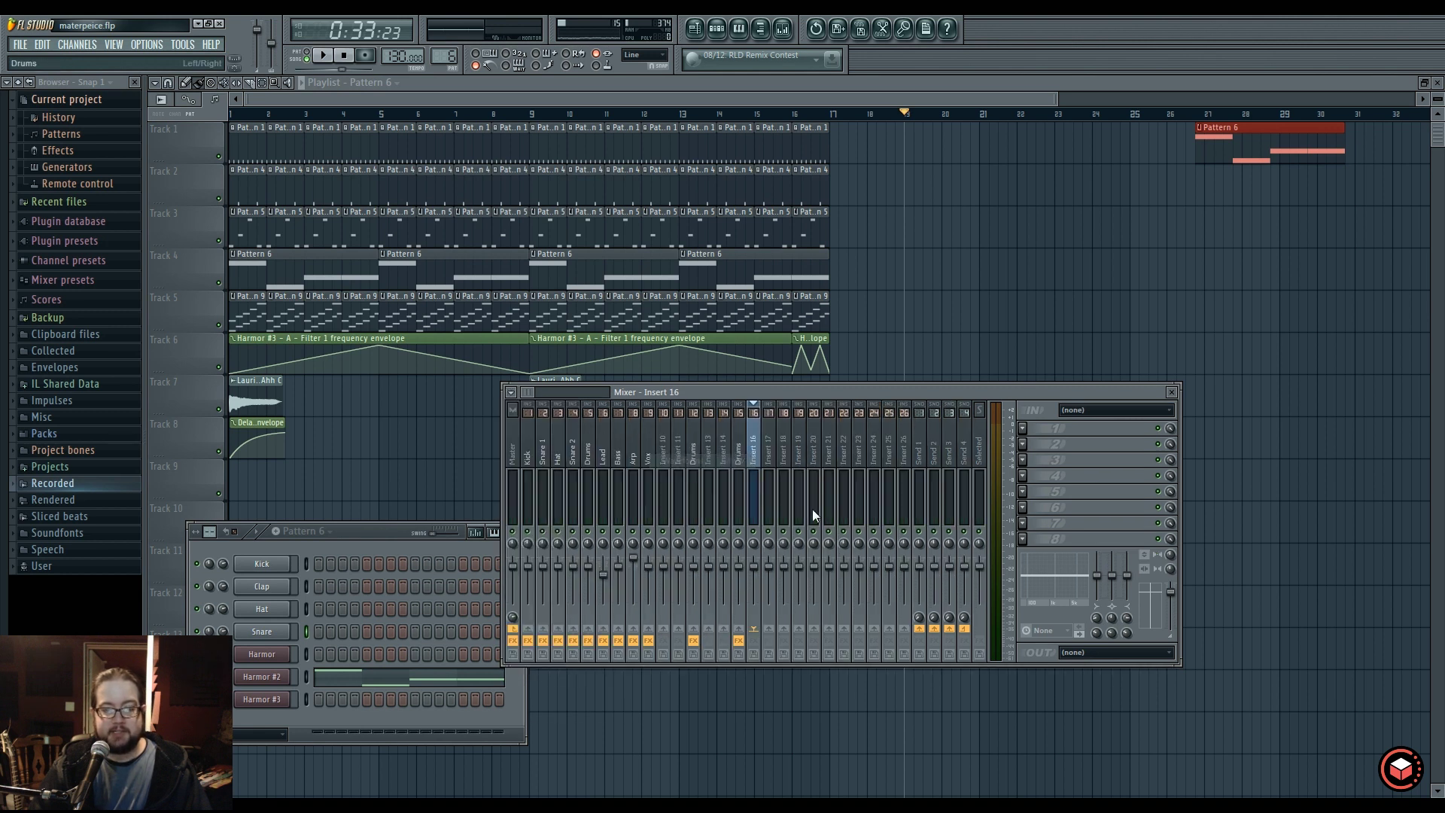
Hide and reshow the mixer, then start song playback.
left_click(783, 28)
left_click(783, 29)
key("space")
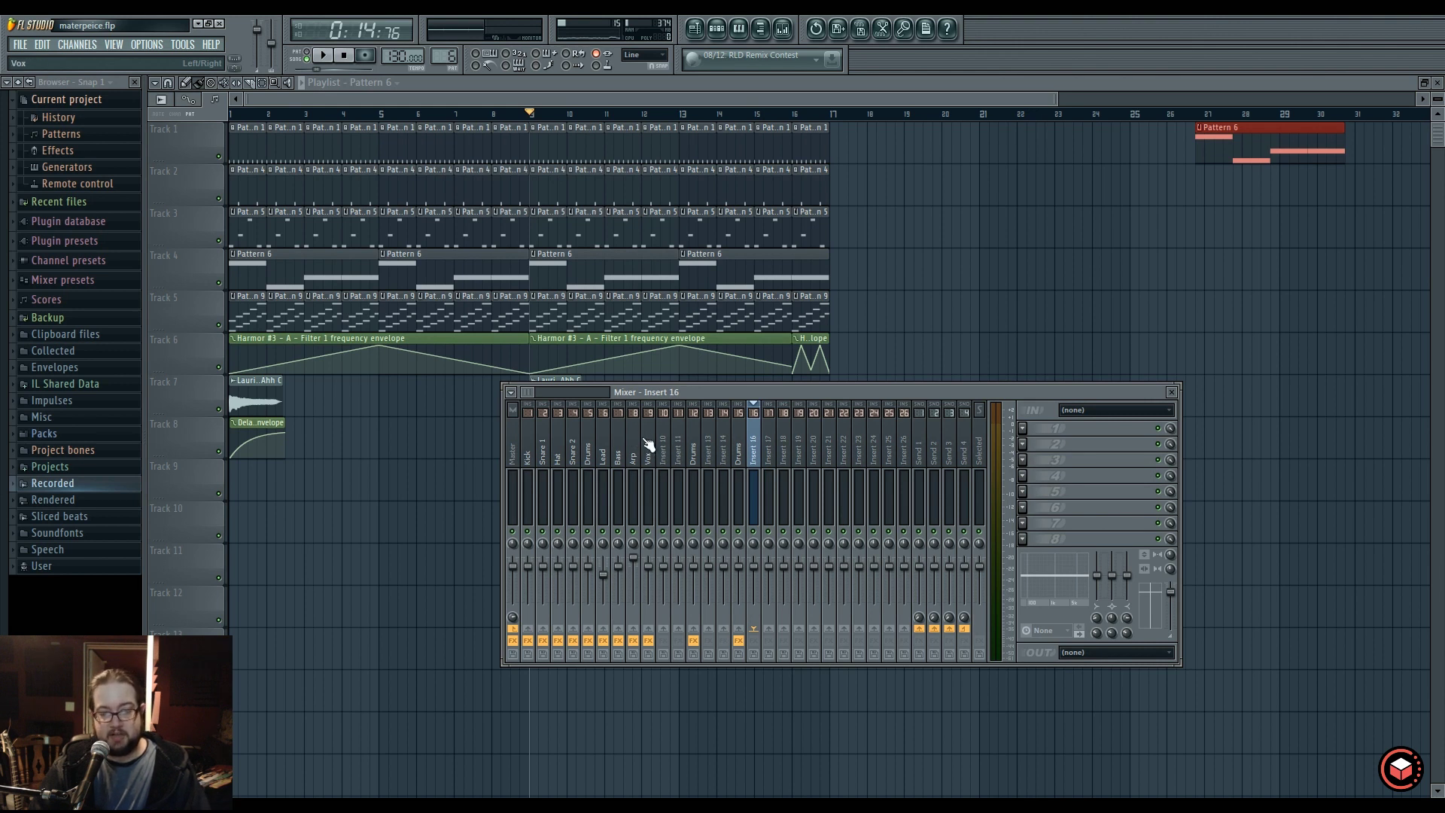
Show the Snare 2 track with Fruity Parametric EQ 2, then briefly play and stop.
key("space")
key("space")
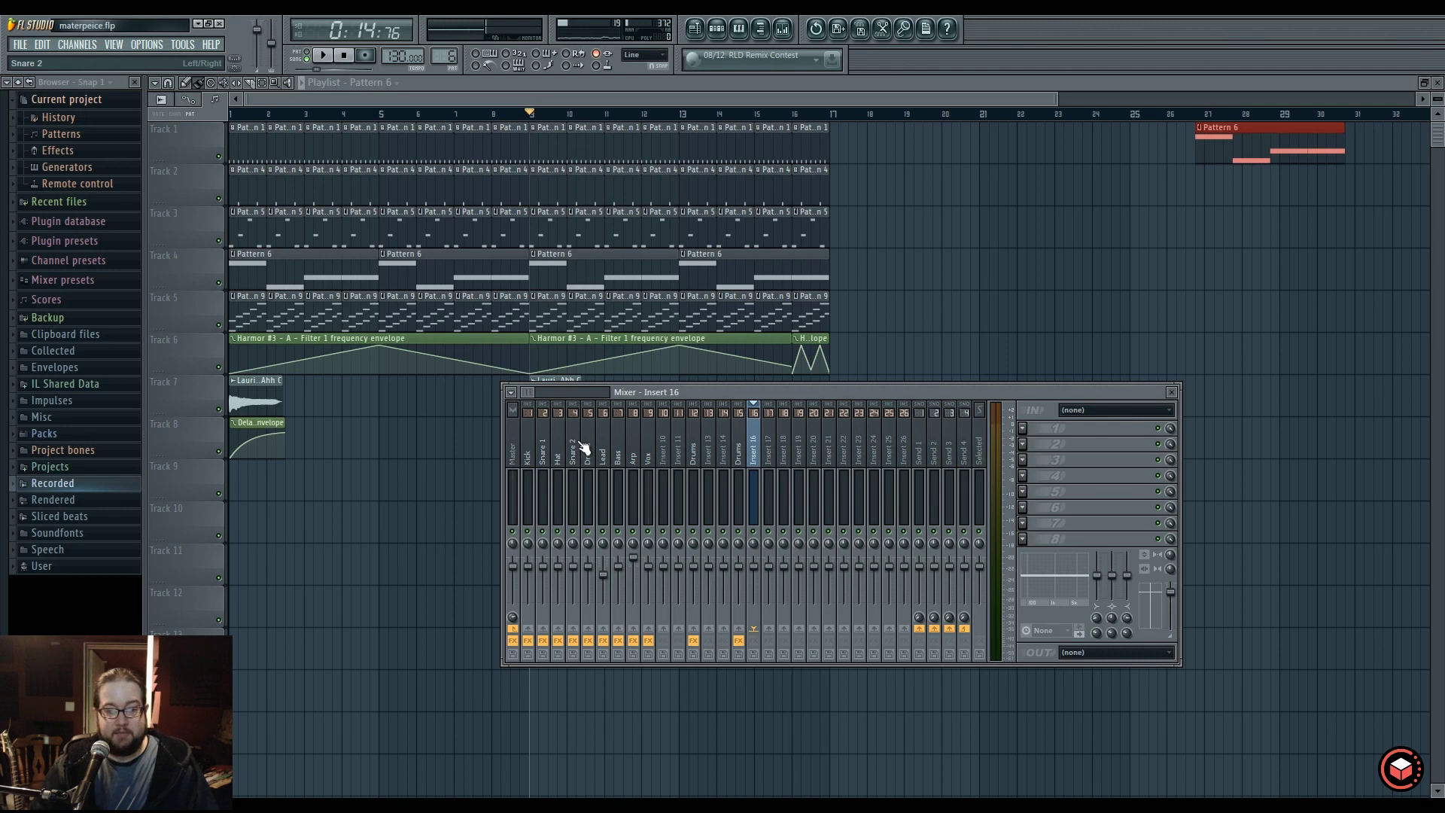
left_click(581, 446)
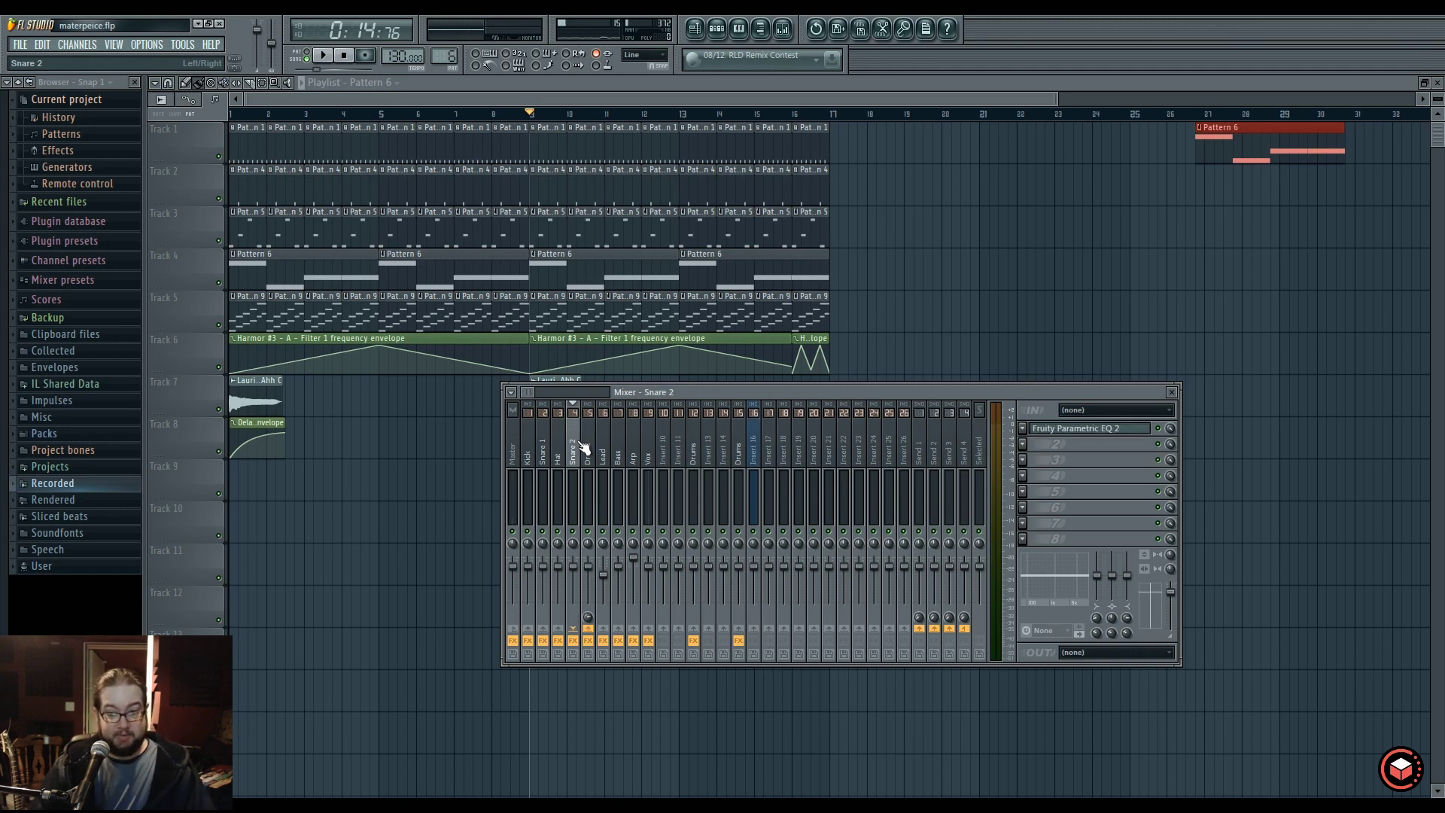
key("space")
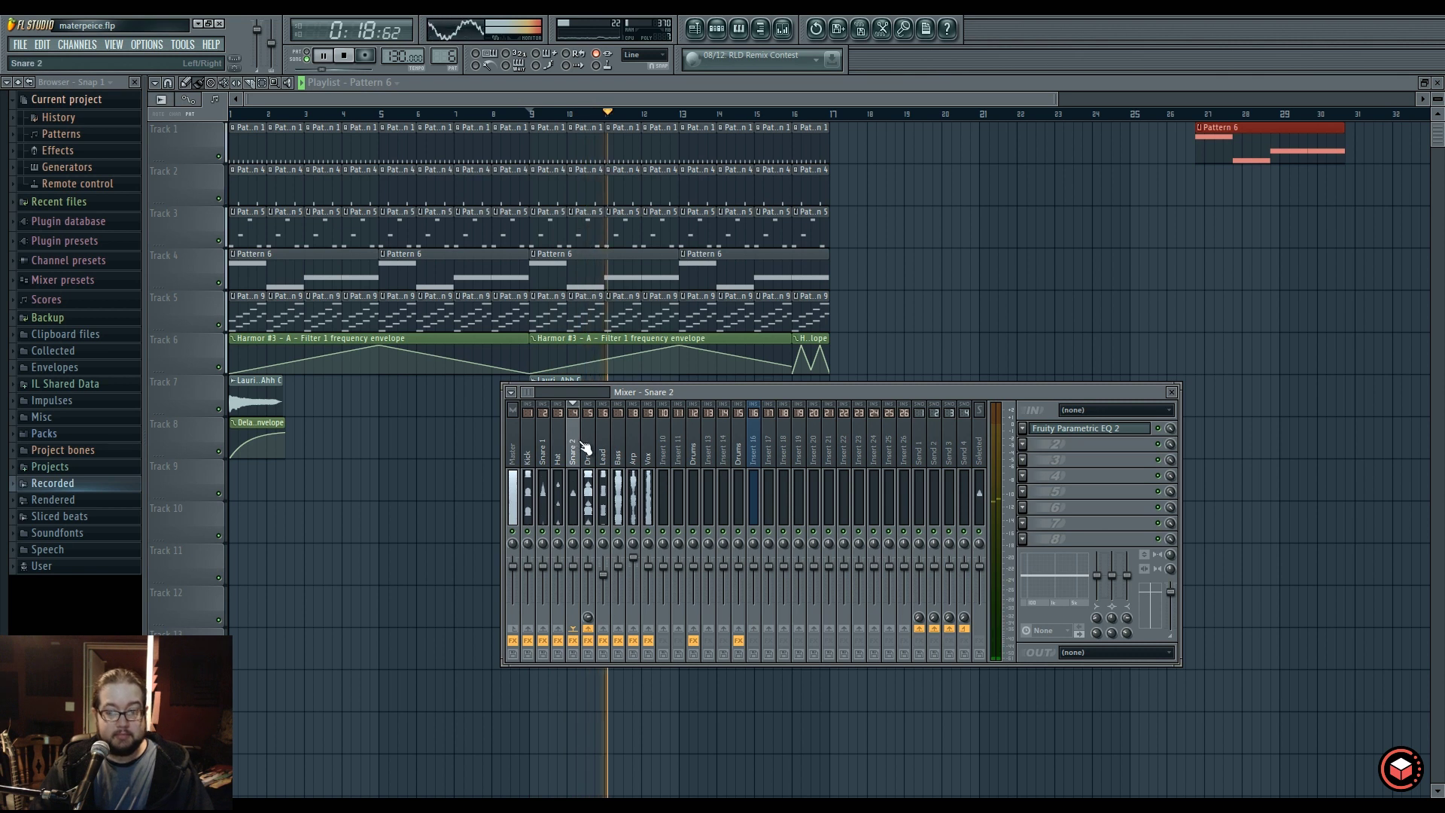
key("space")
Turn off mixer waveforms, detach the mixer, and move its window up over the playlist.
left_click(511, 392)
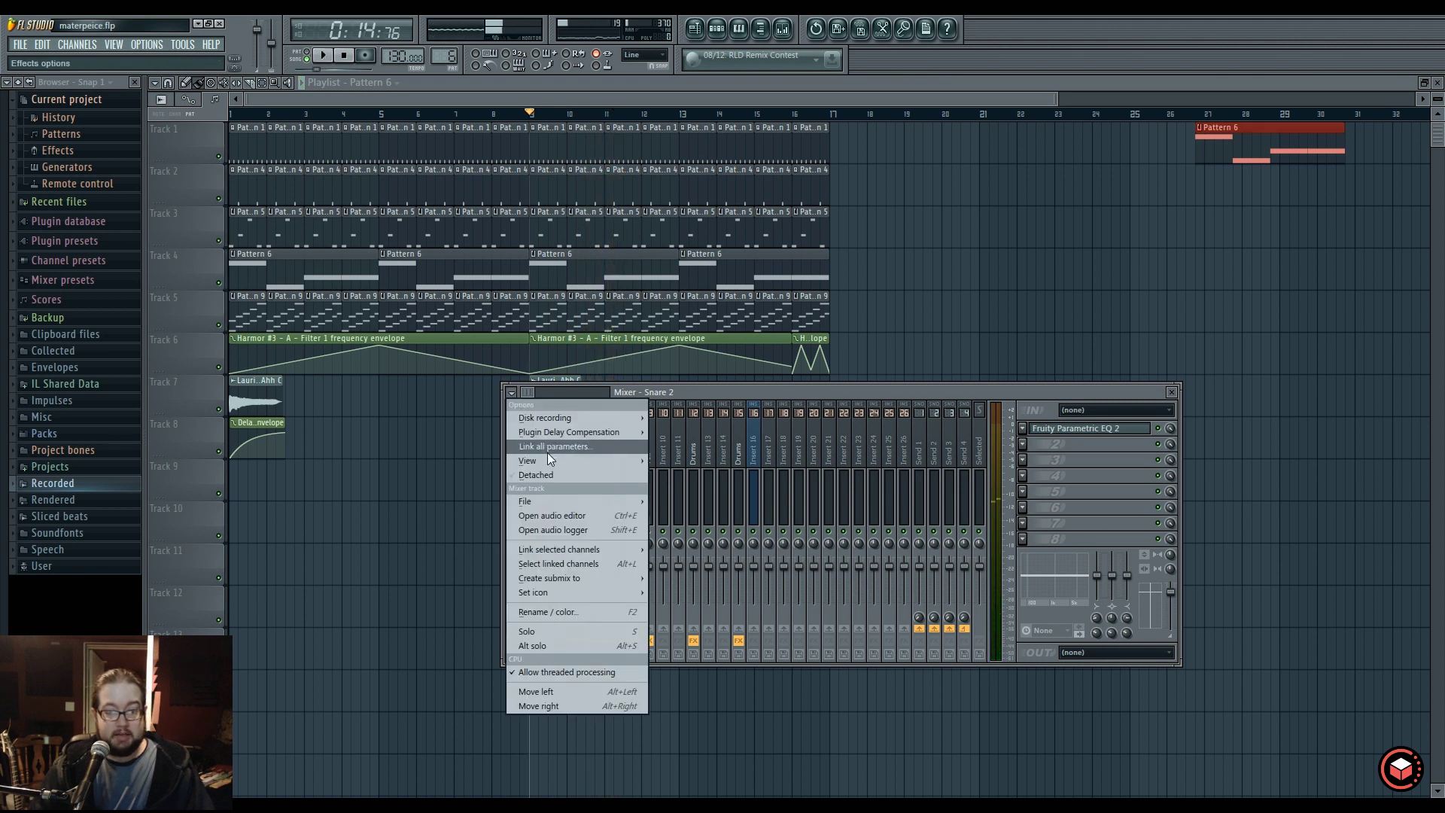
mouse_move(554, 458)
left_click(711, 462)
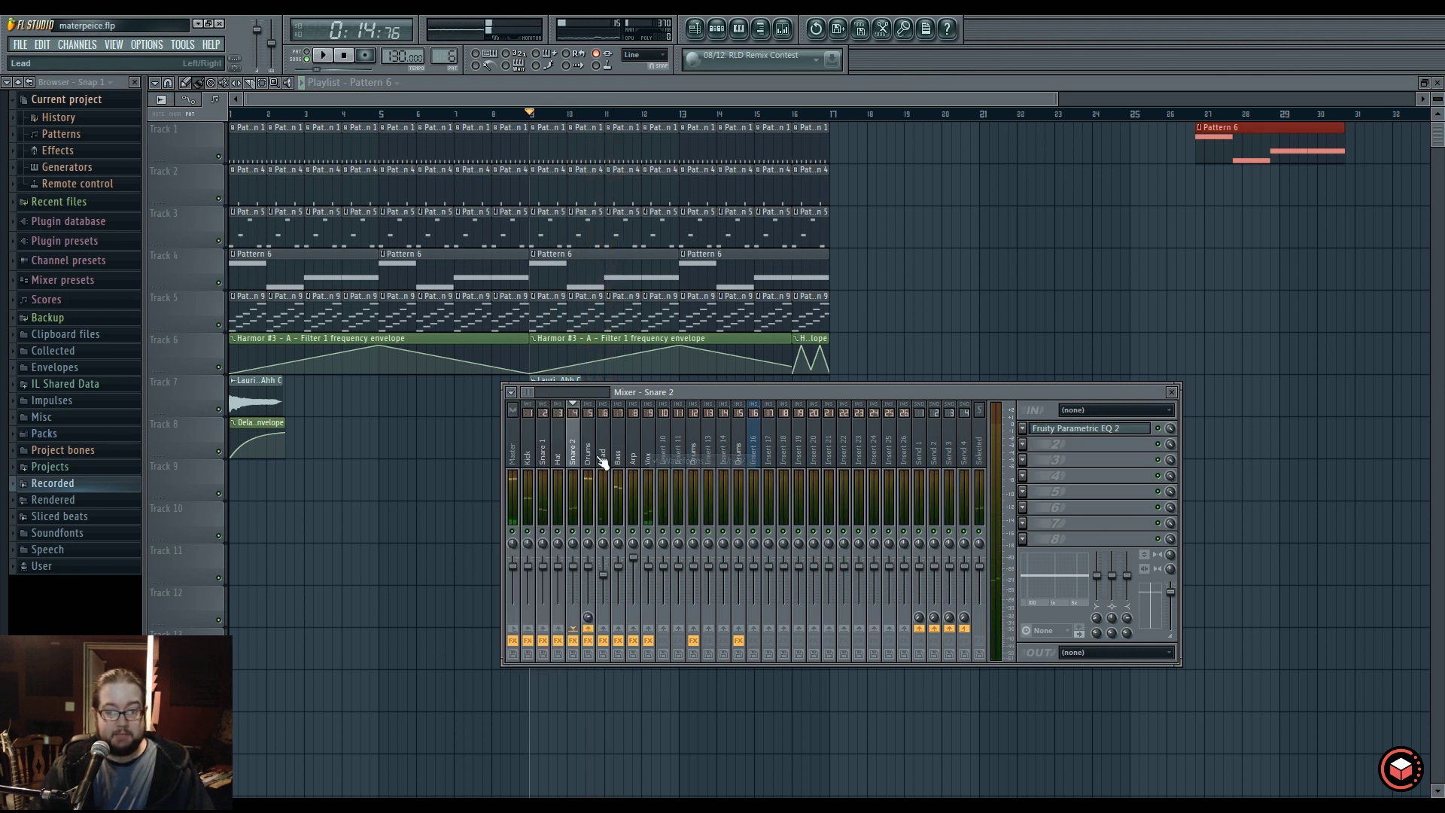
left_click(511, 395)
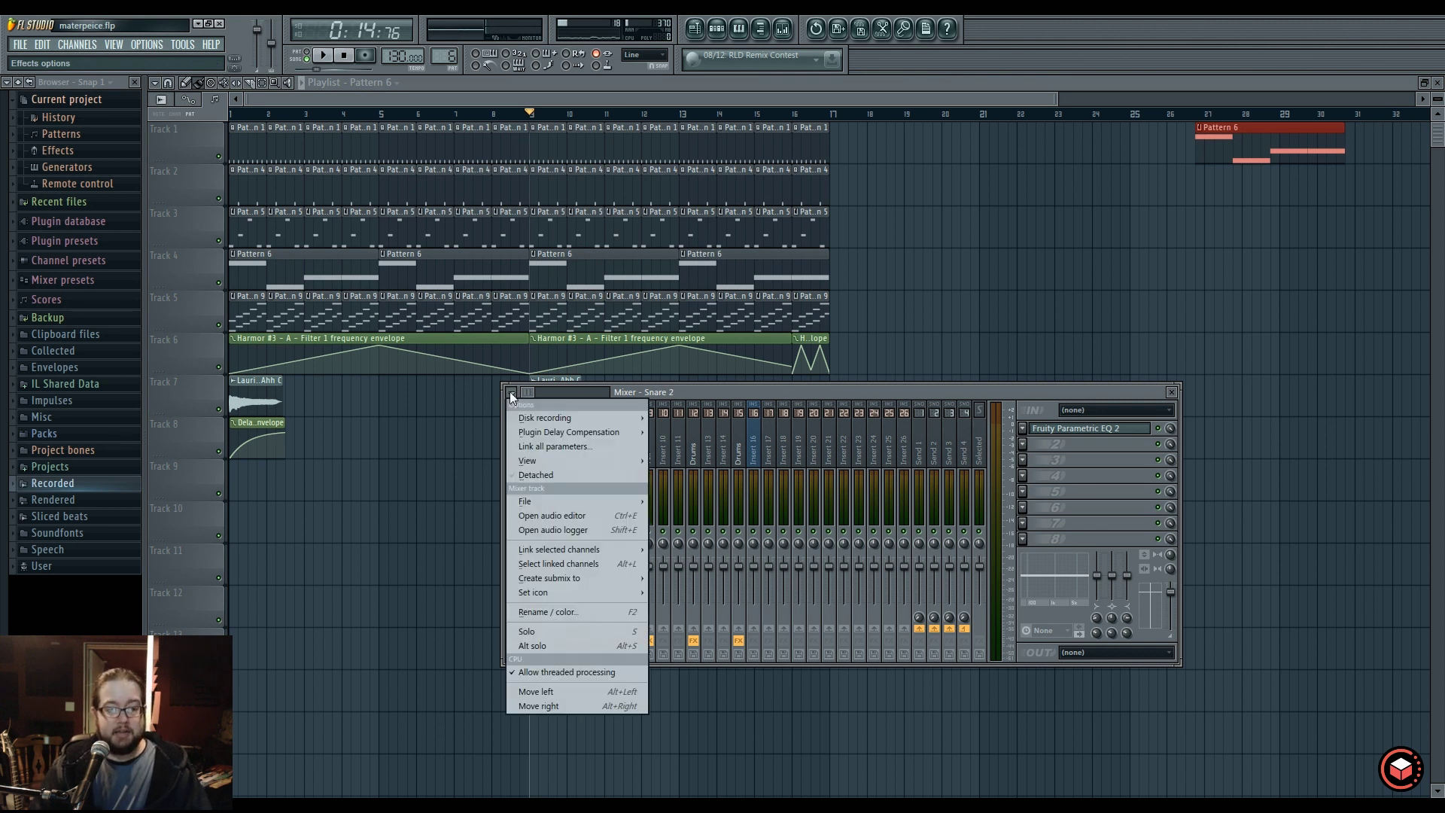
left_click(557, 476)
left_click_drag(704, 395, 593, 214)
Browse the mixer options menu and select the empty Insert 14 track.
left_click(377, 222)
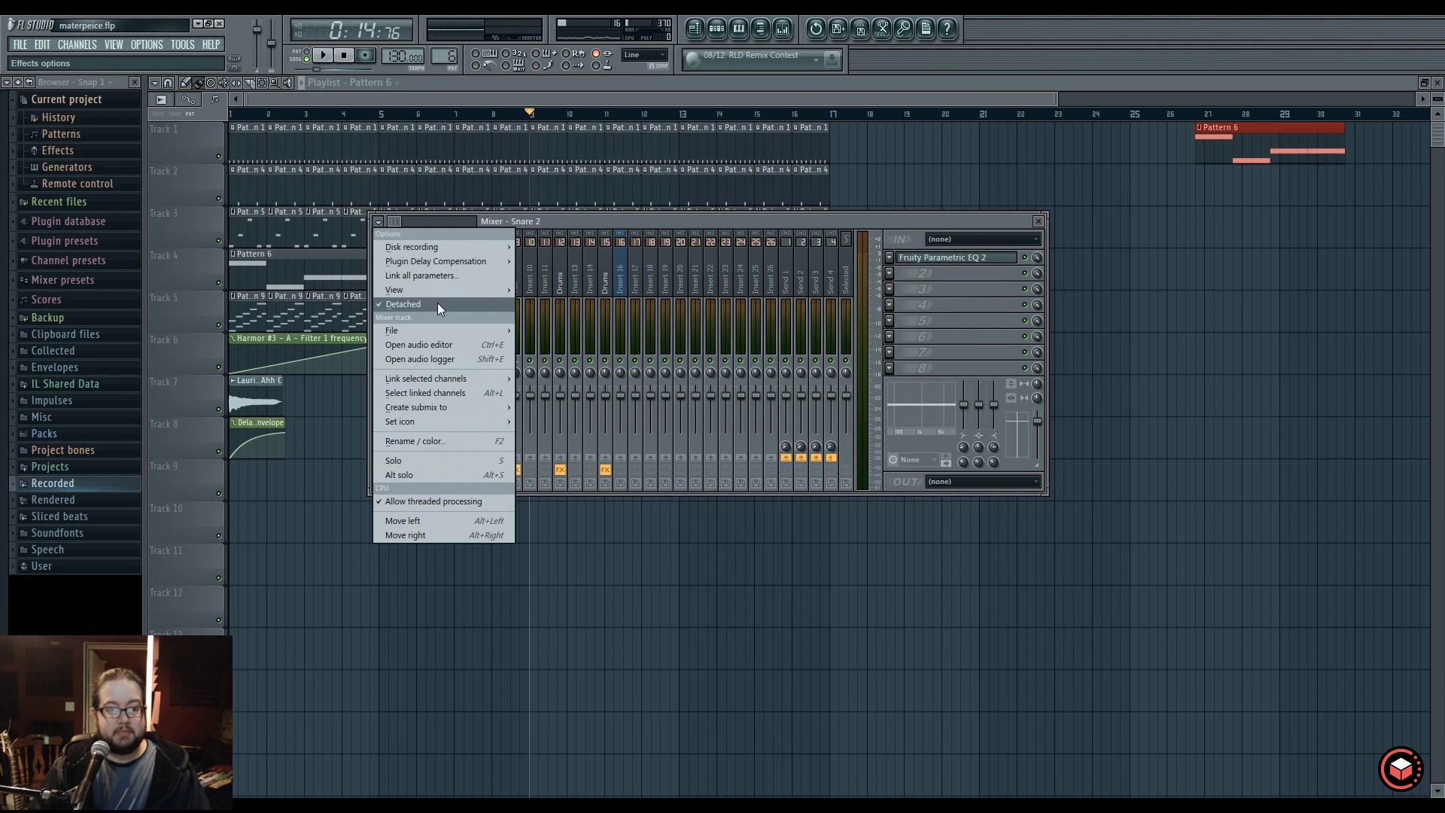
left_click(377, 224)
left_click(376, 225)
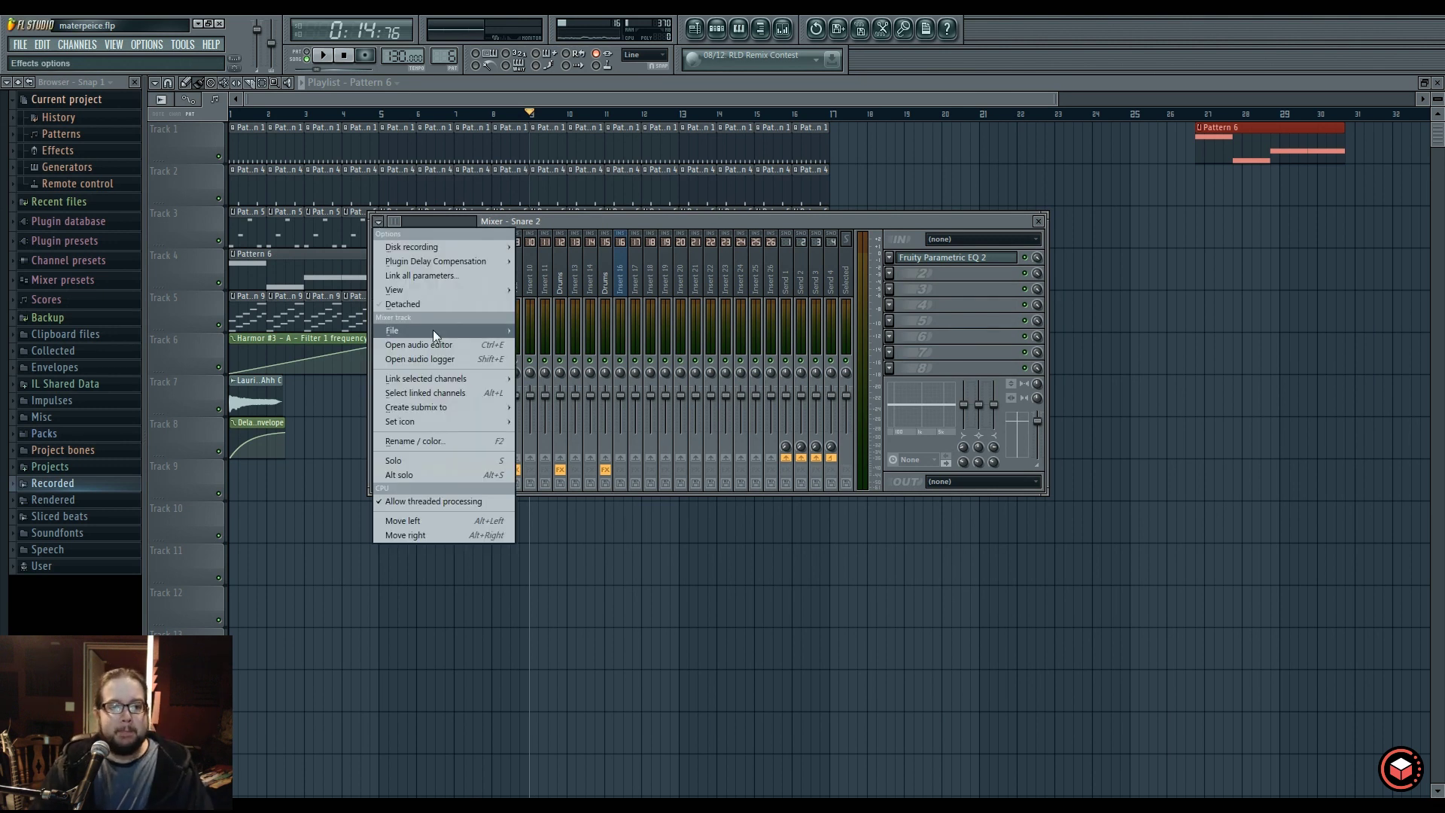
mouse_move(432, 330)
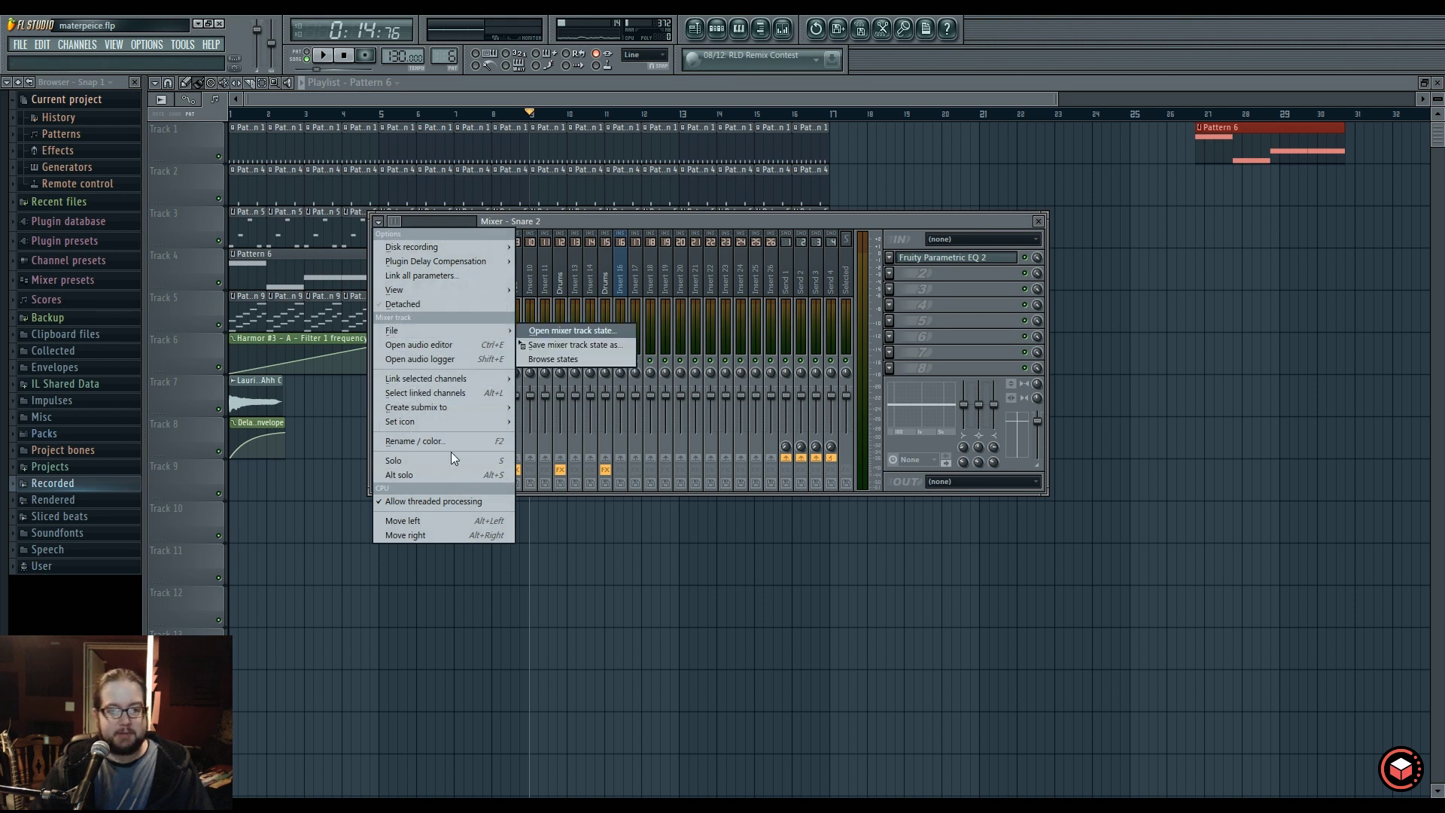
left_click(591, 249)
right_click(594, 245)
left_click(594, 251)
left_click(378, 222)
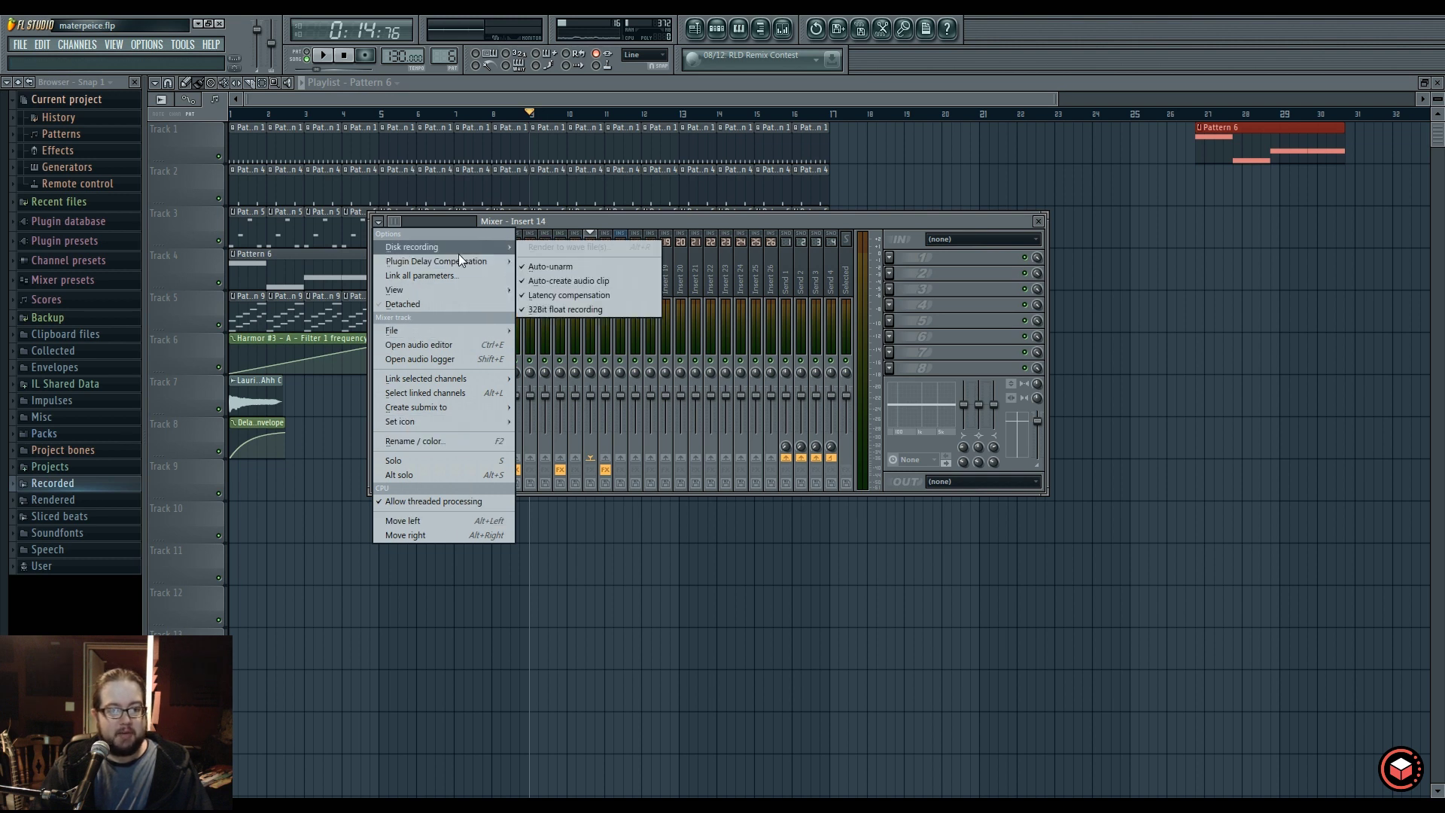
mouse_move(469, 262)
Hide the mixer with F9 and mark a playlist time range from bar 13 to 17.
left_click(681, 223)
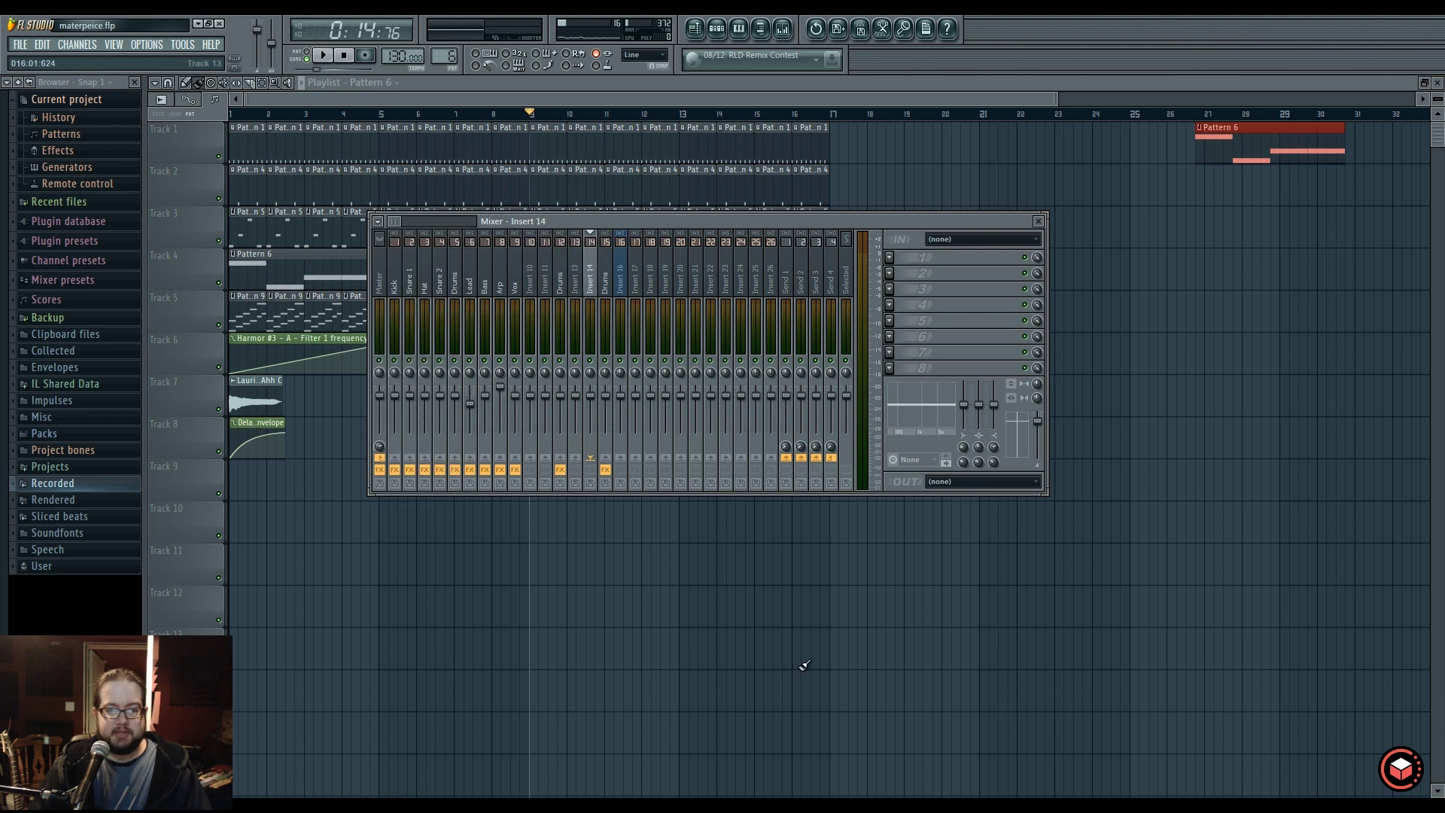
key("F9")
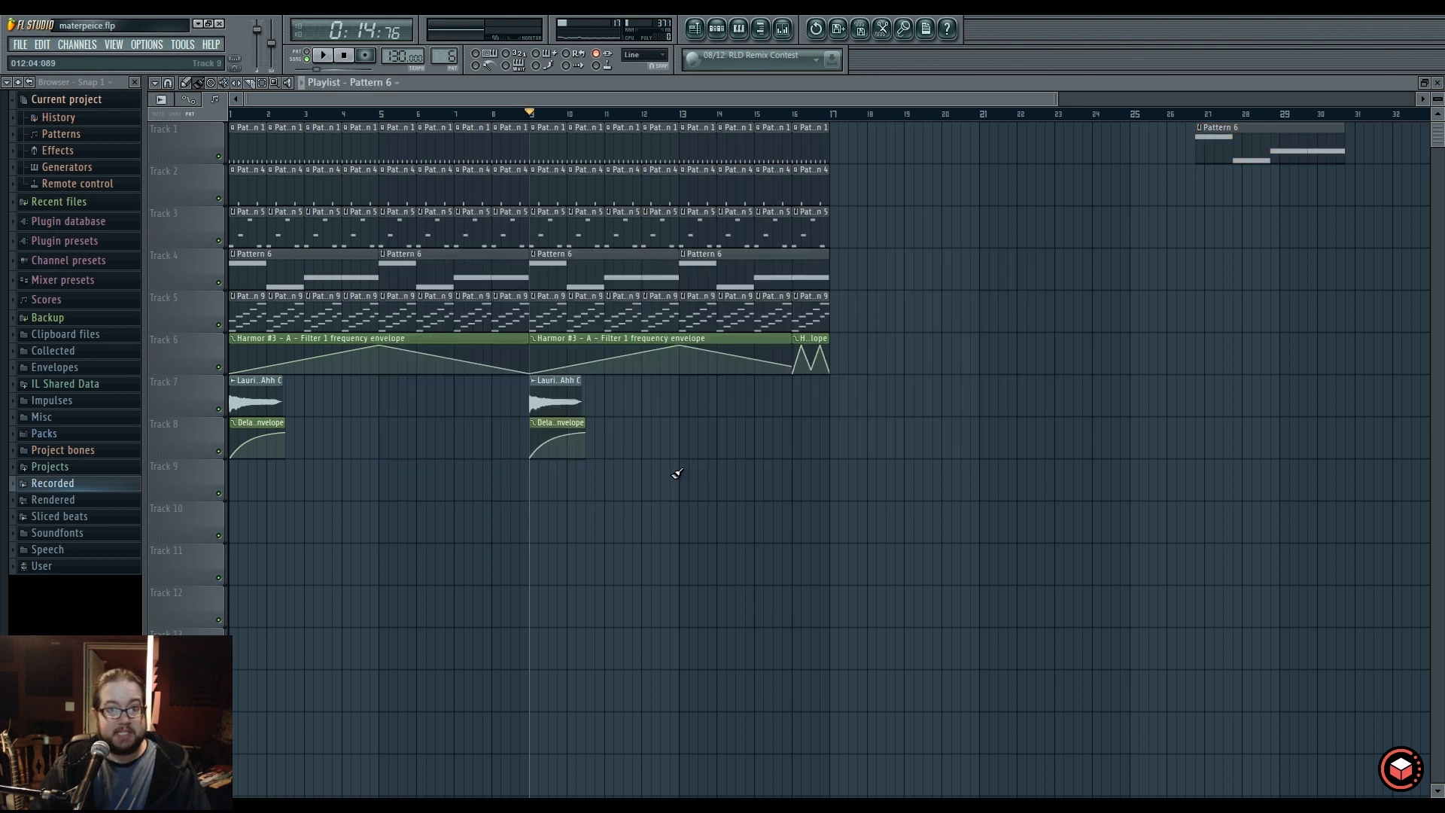
scroll(812, 444, "right", 1)
mouse_move(819, 234)
left_mouse_down()
mouse_move(665, 132)
mouse_move(668, 116)
mouse_move(814, 120)
left_mouse_up()
left_click(736, 445)
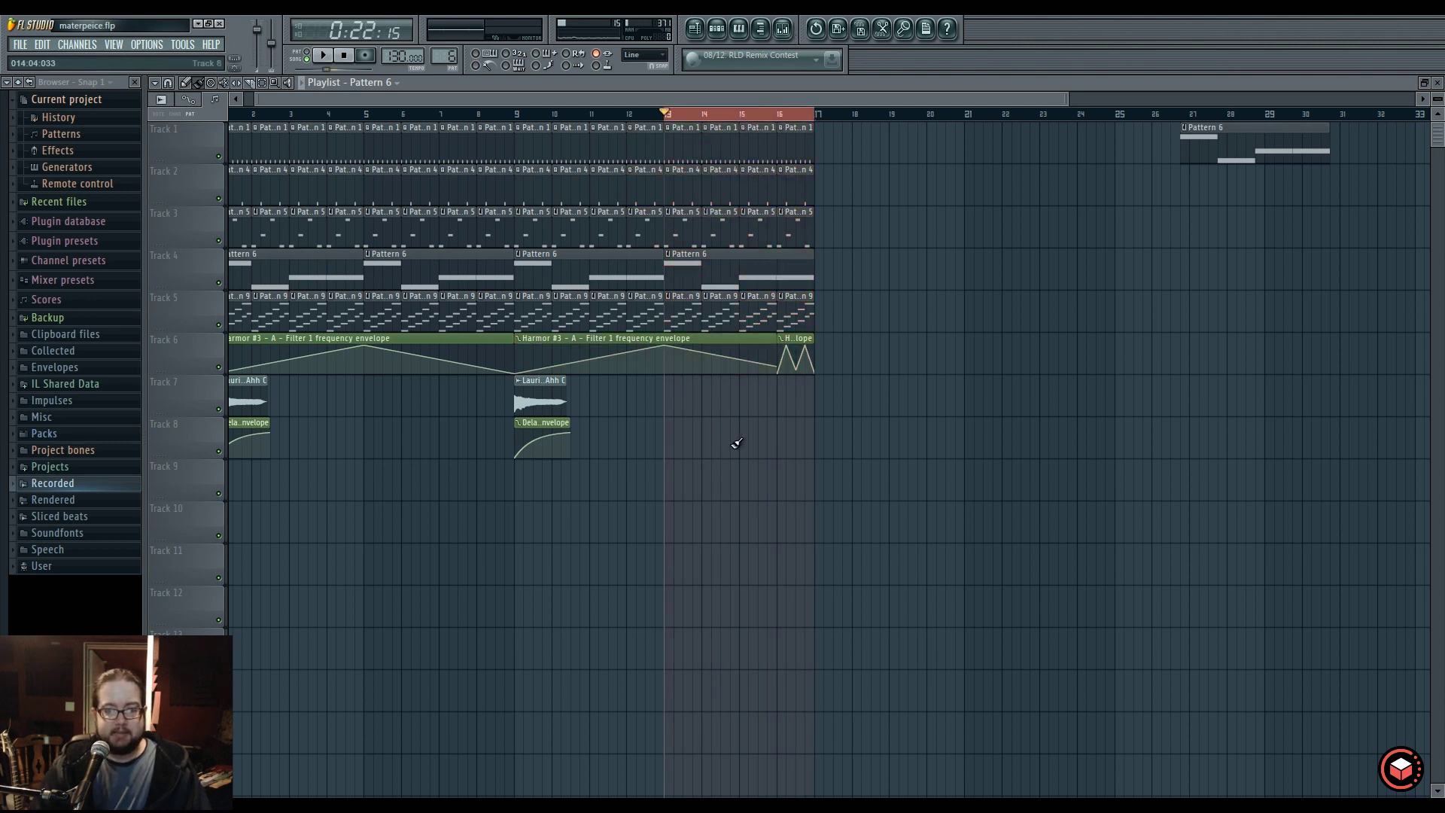
Reopen the mixer, move it lower to uncover the clips, and view its options menu.
left_click(783, 30)
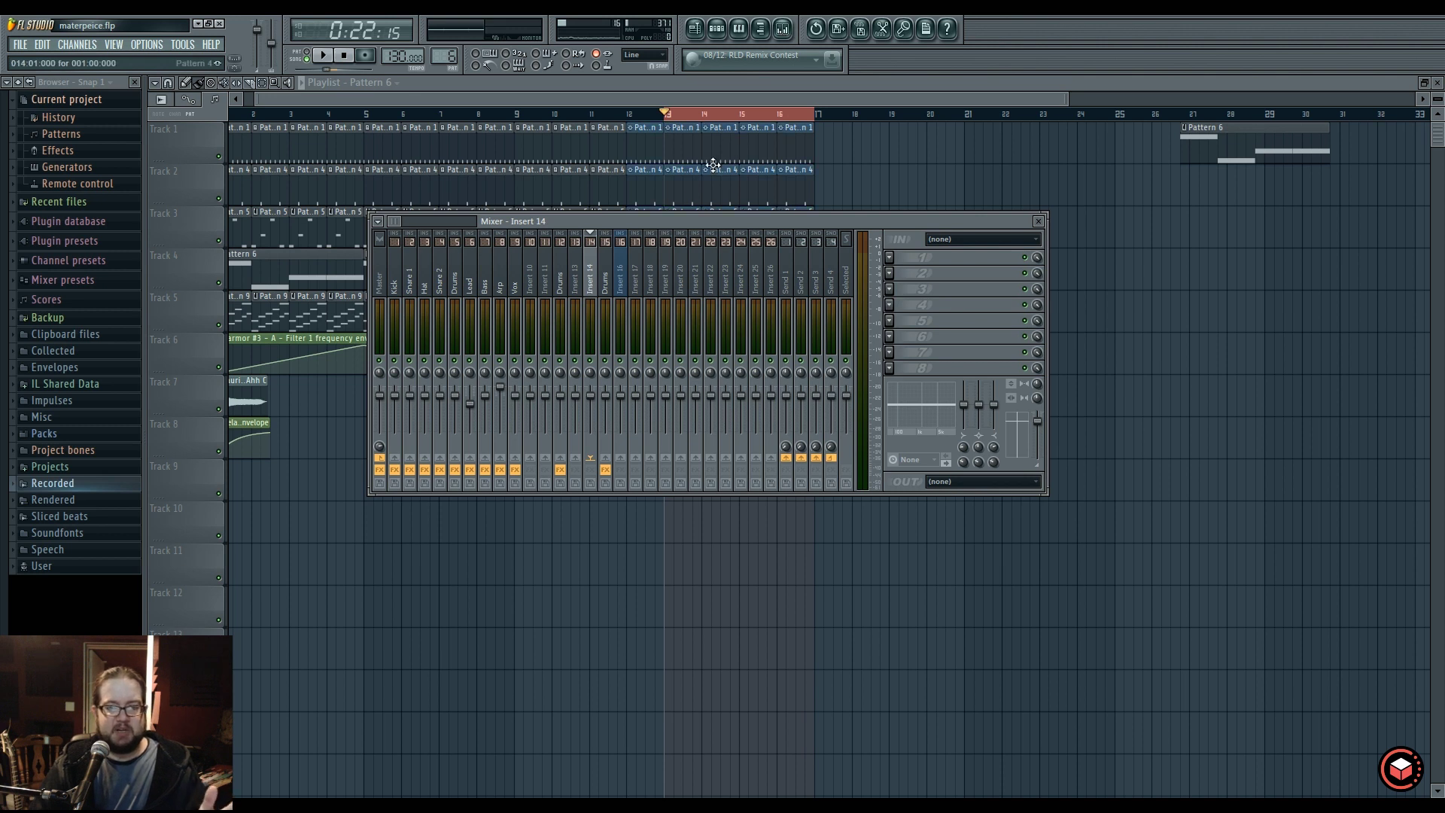
left_click_drag(715, 219, 719, 477)
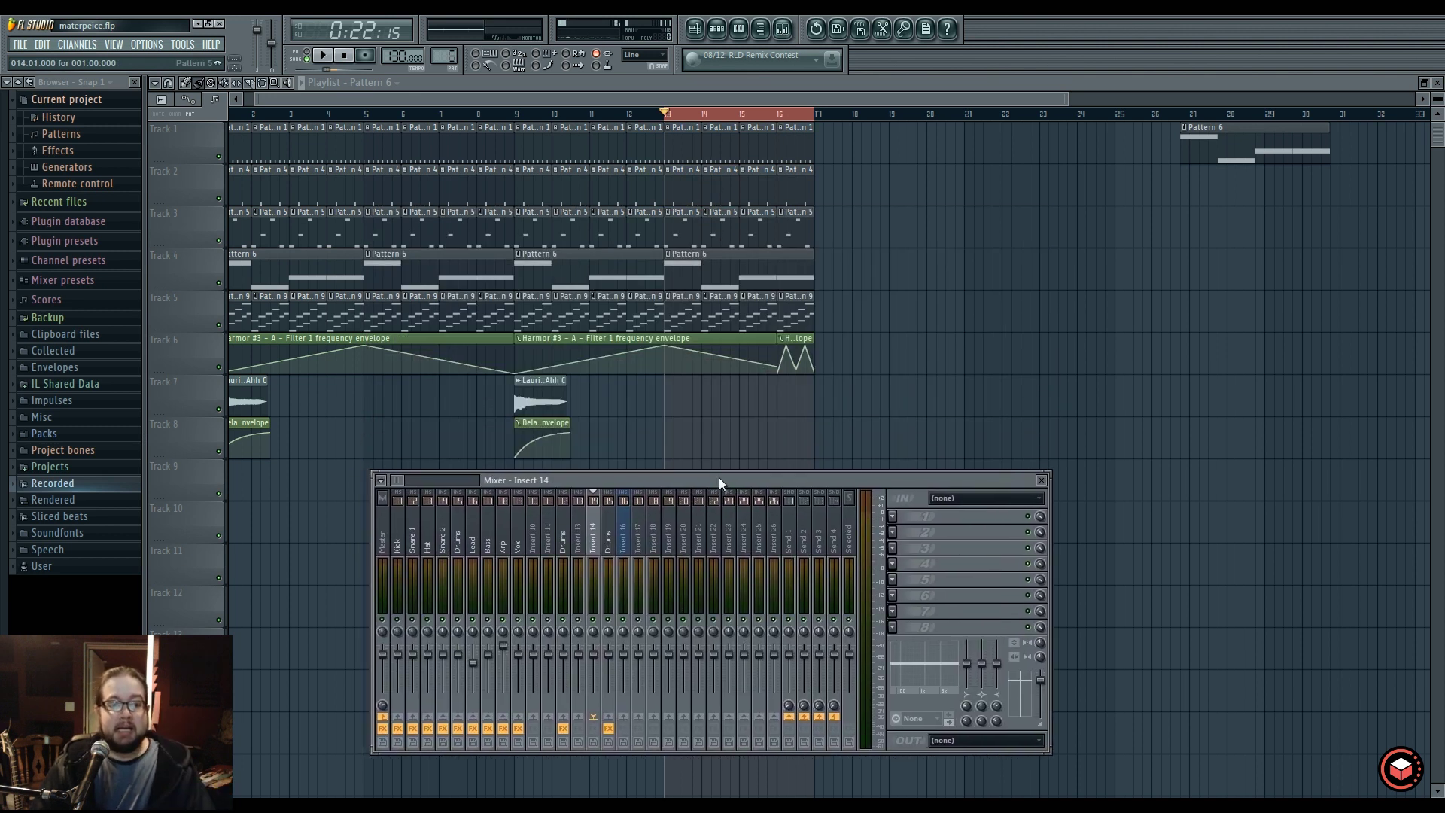
left_click(380, 481)
mouse_move(382, 487)
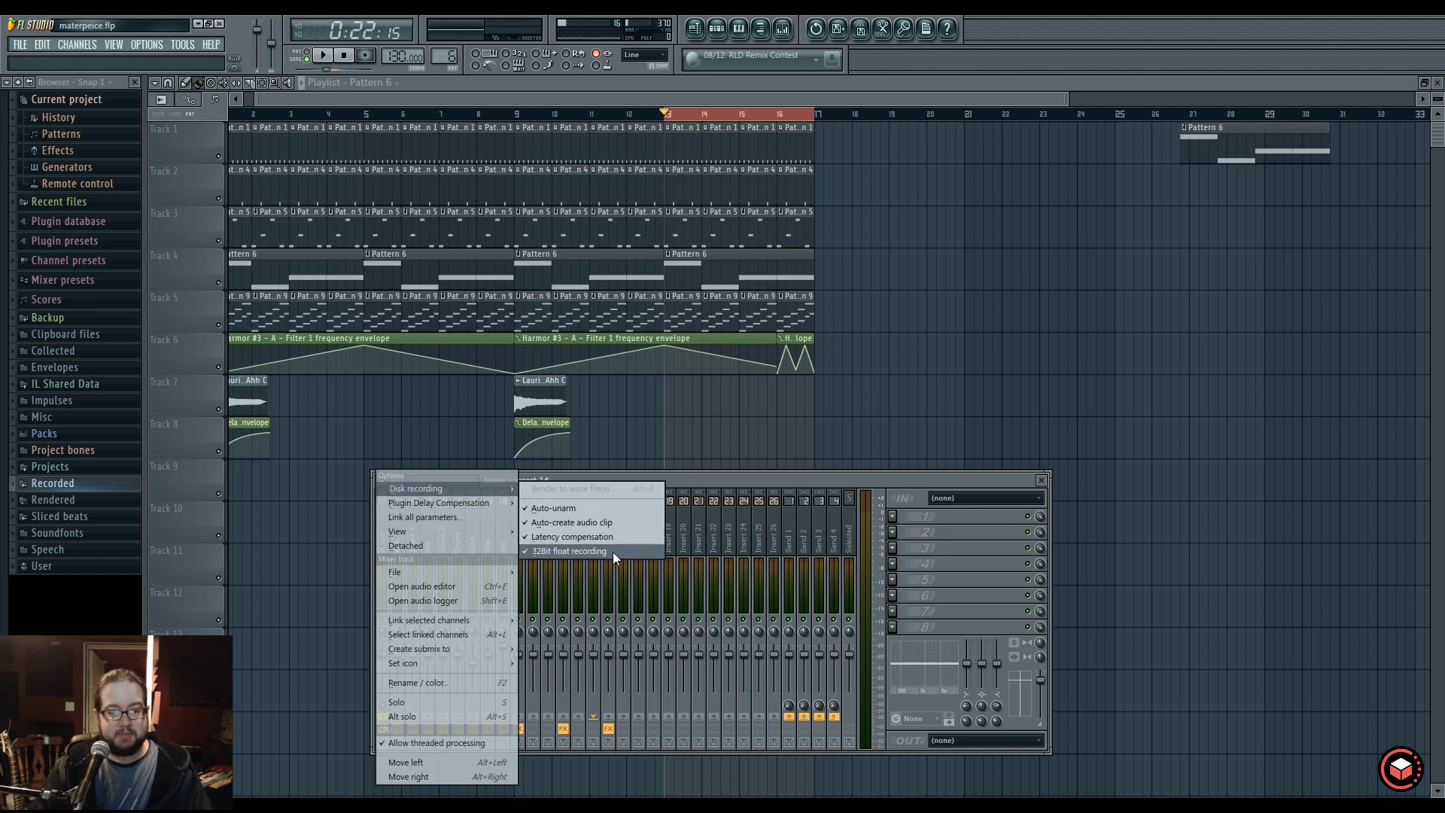
Select the Bass mixer track and arm it for disk recording to materpeice_Bass.wav.
left_click(692, 475)
left_click_drag(698, 478, 700, 378)
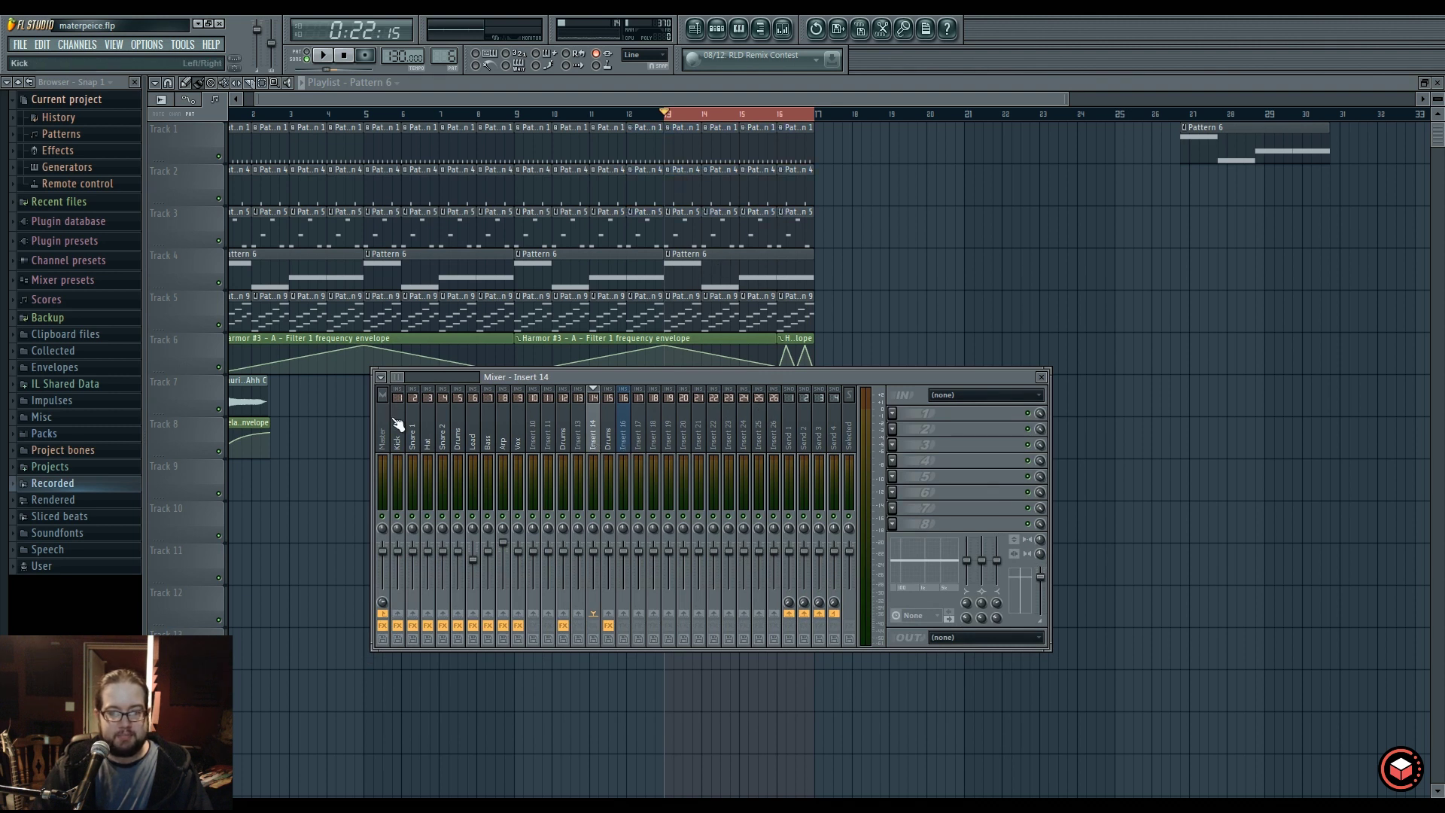
left_click(490, 435)
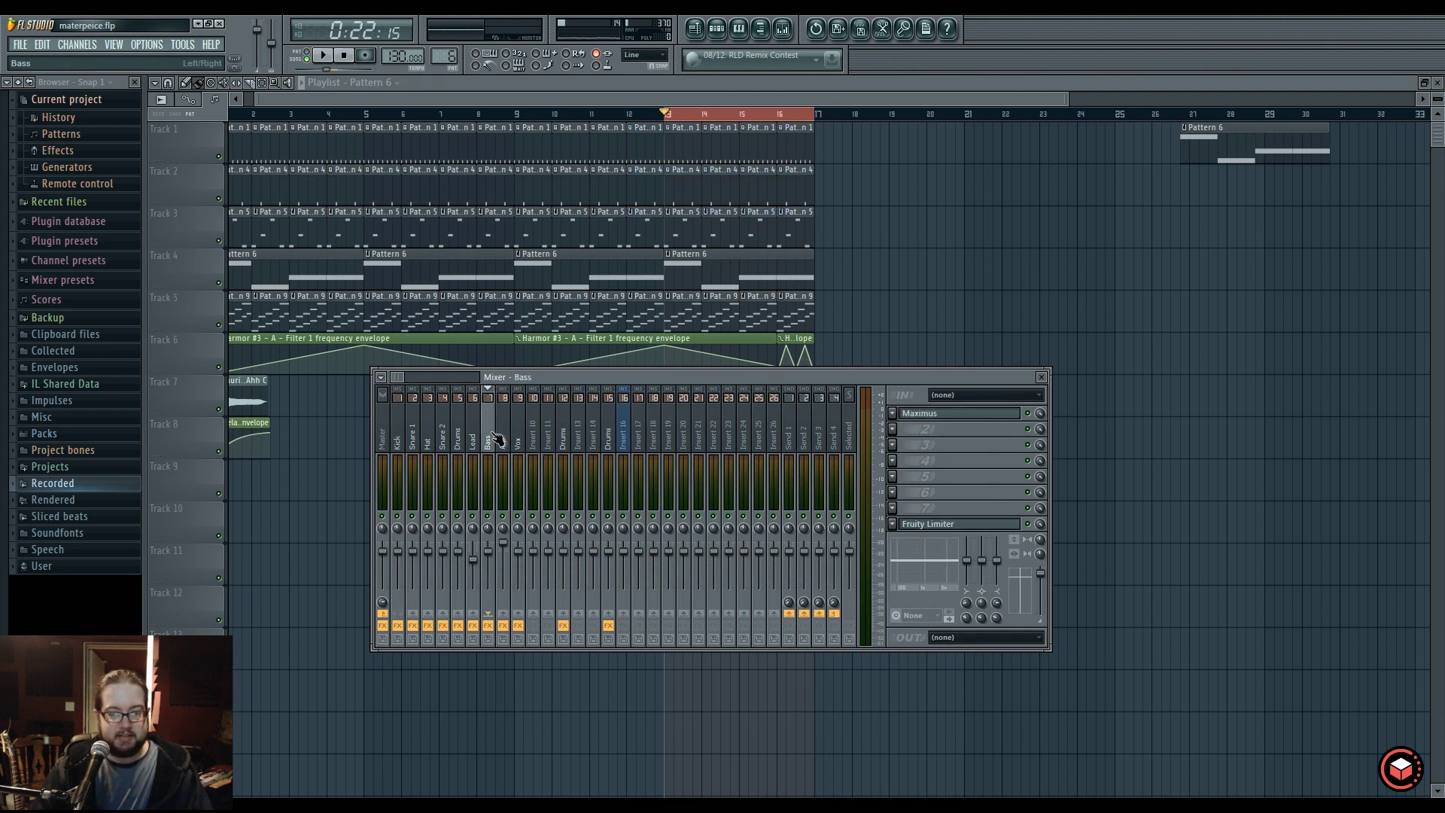
left_click(490, 640)
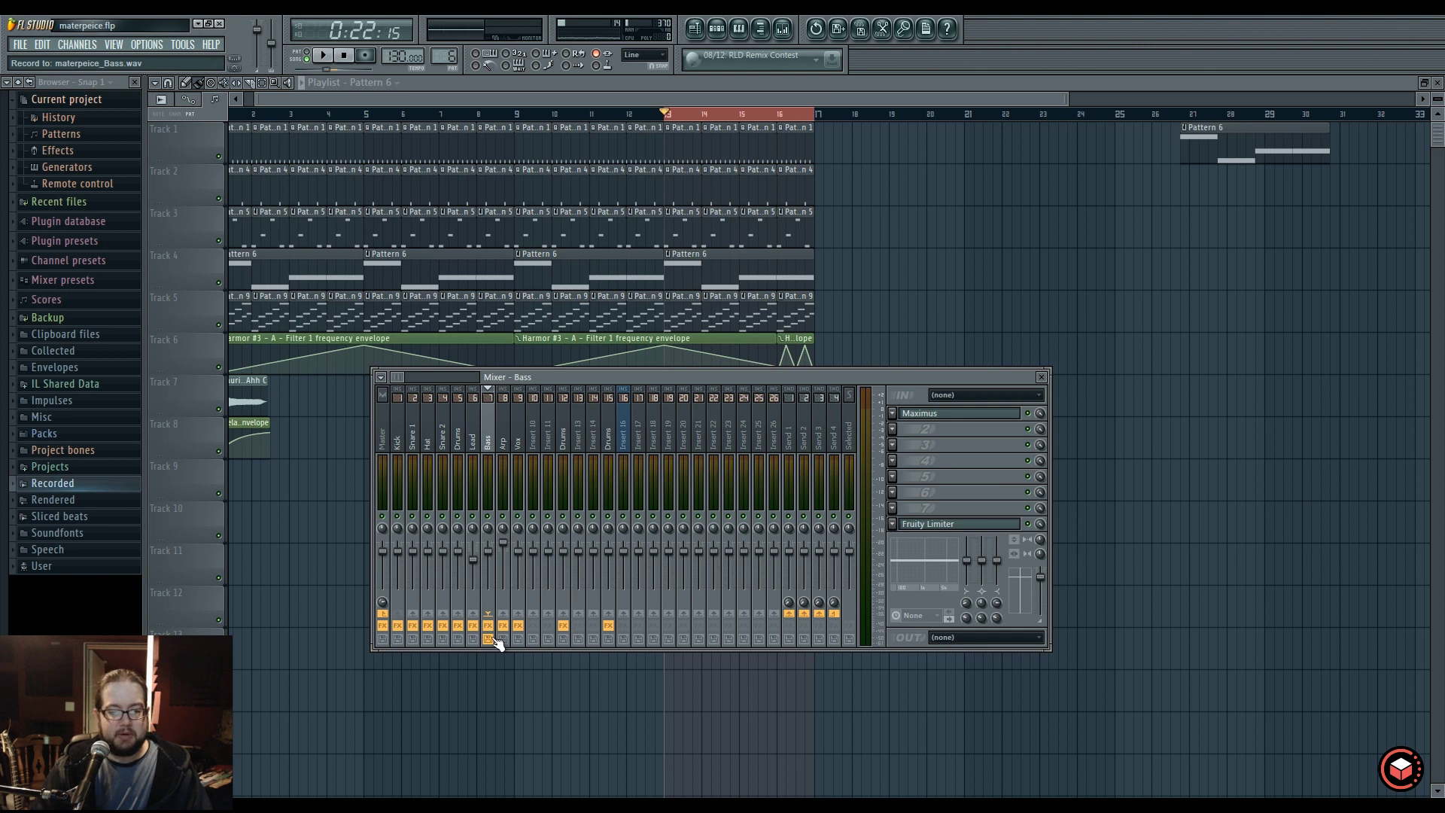
Review the Disk recording options unchanged, then move the mixer window down and right.
left_click(381, 377)
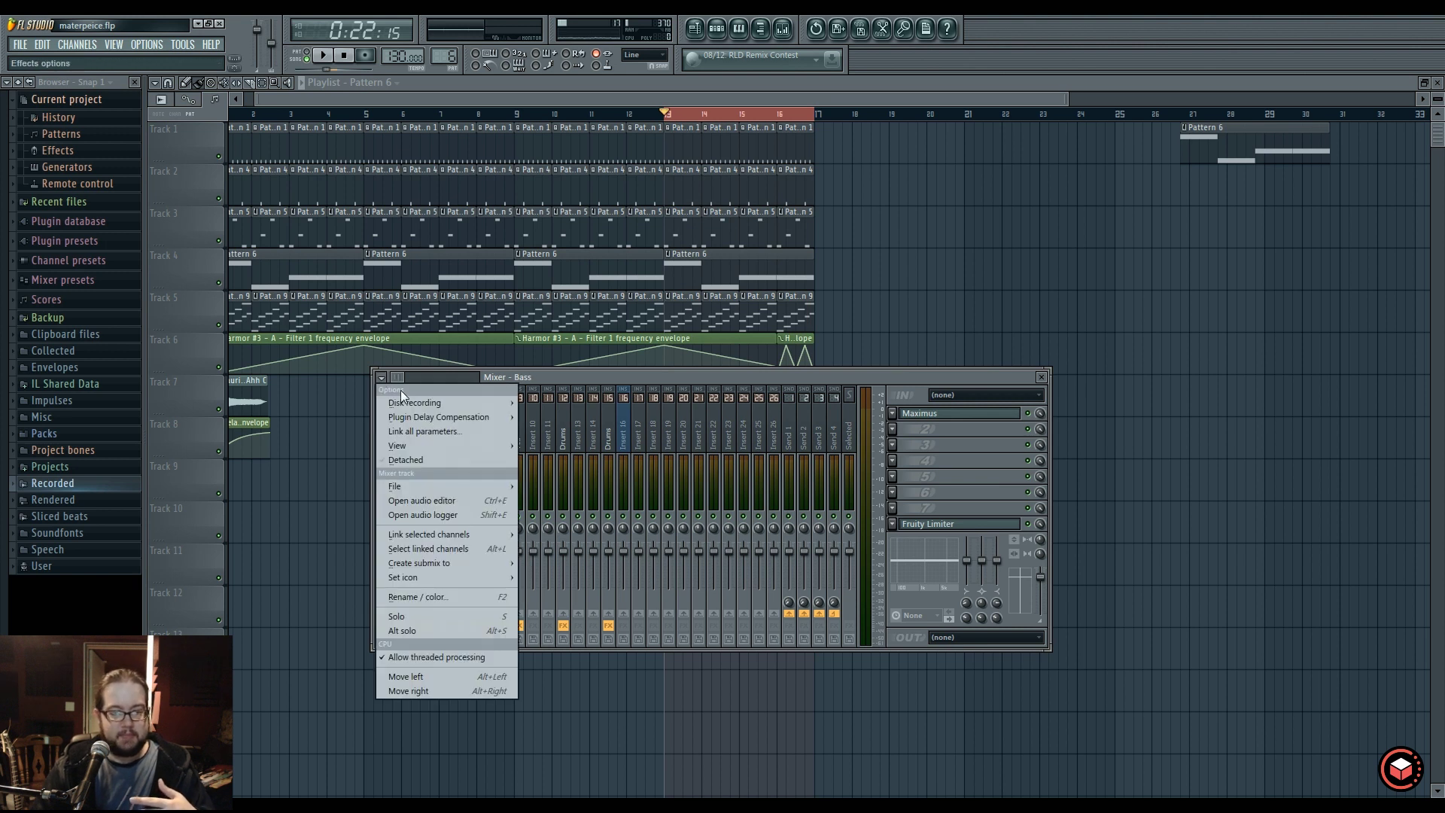
mouse_move(412, 403)
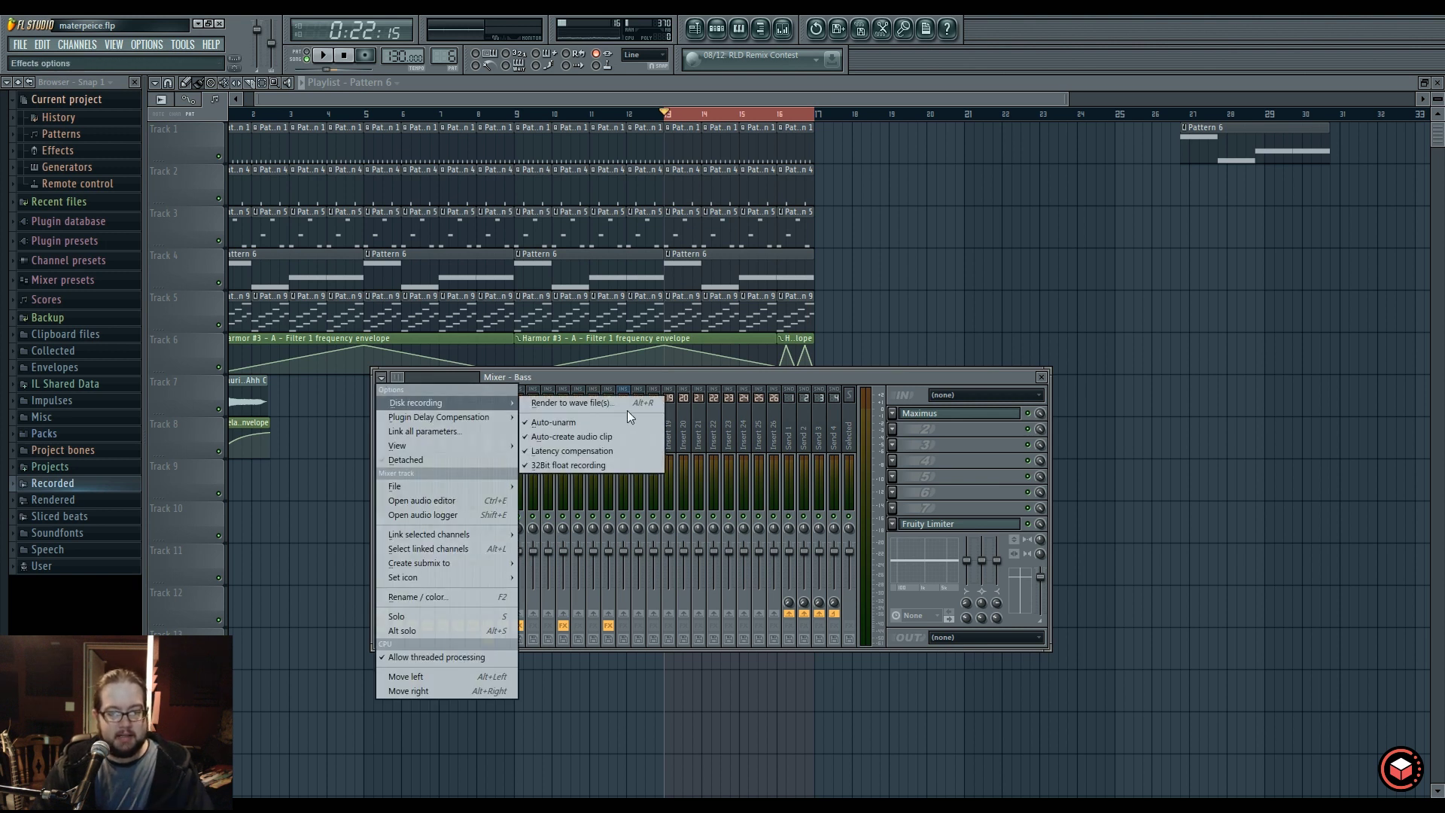
left_click(770, 382)
left_click(381, 377)
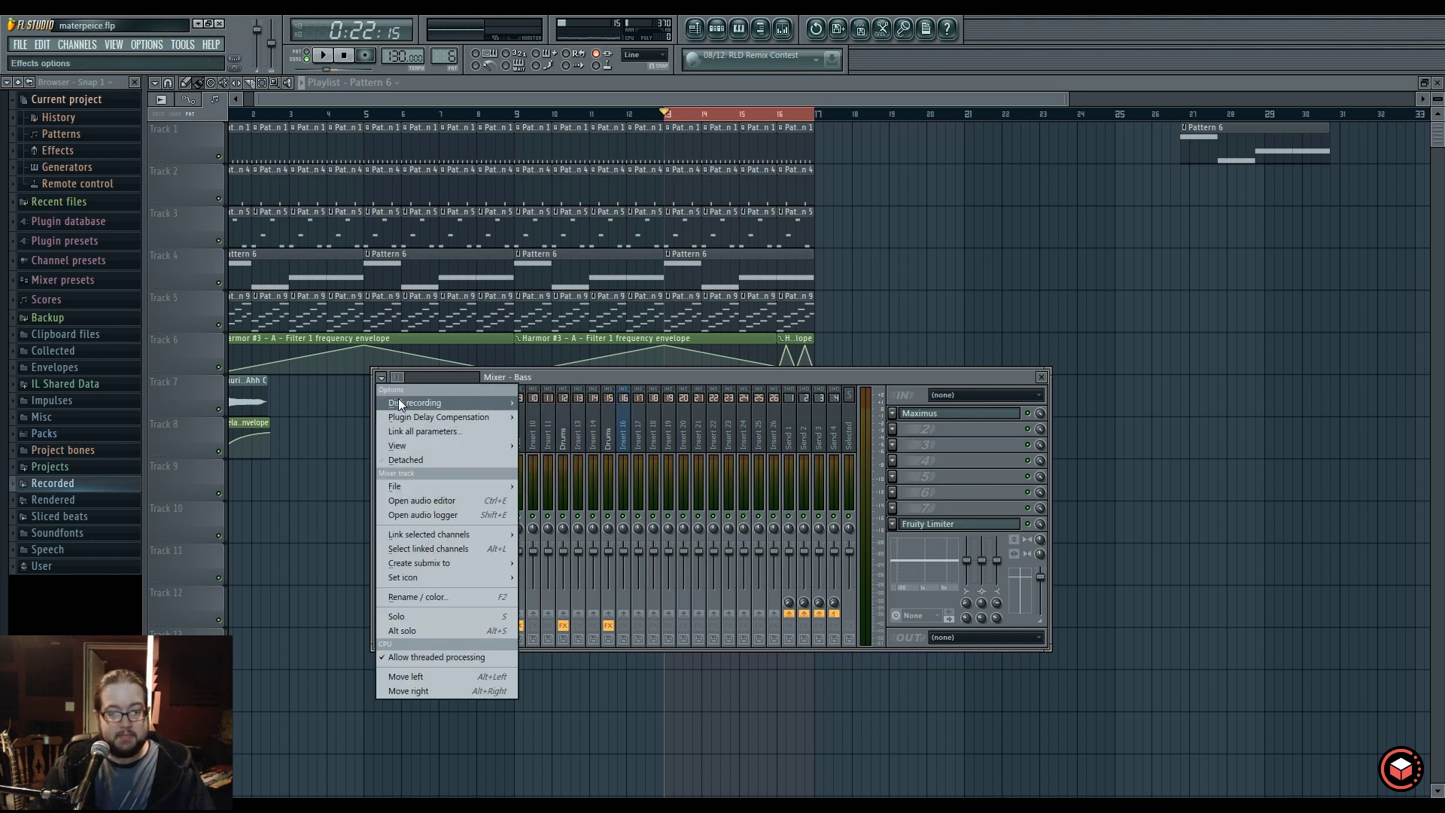
mouse_move(401, 406)
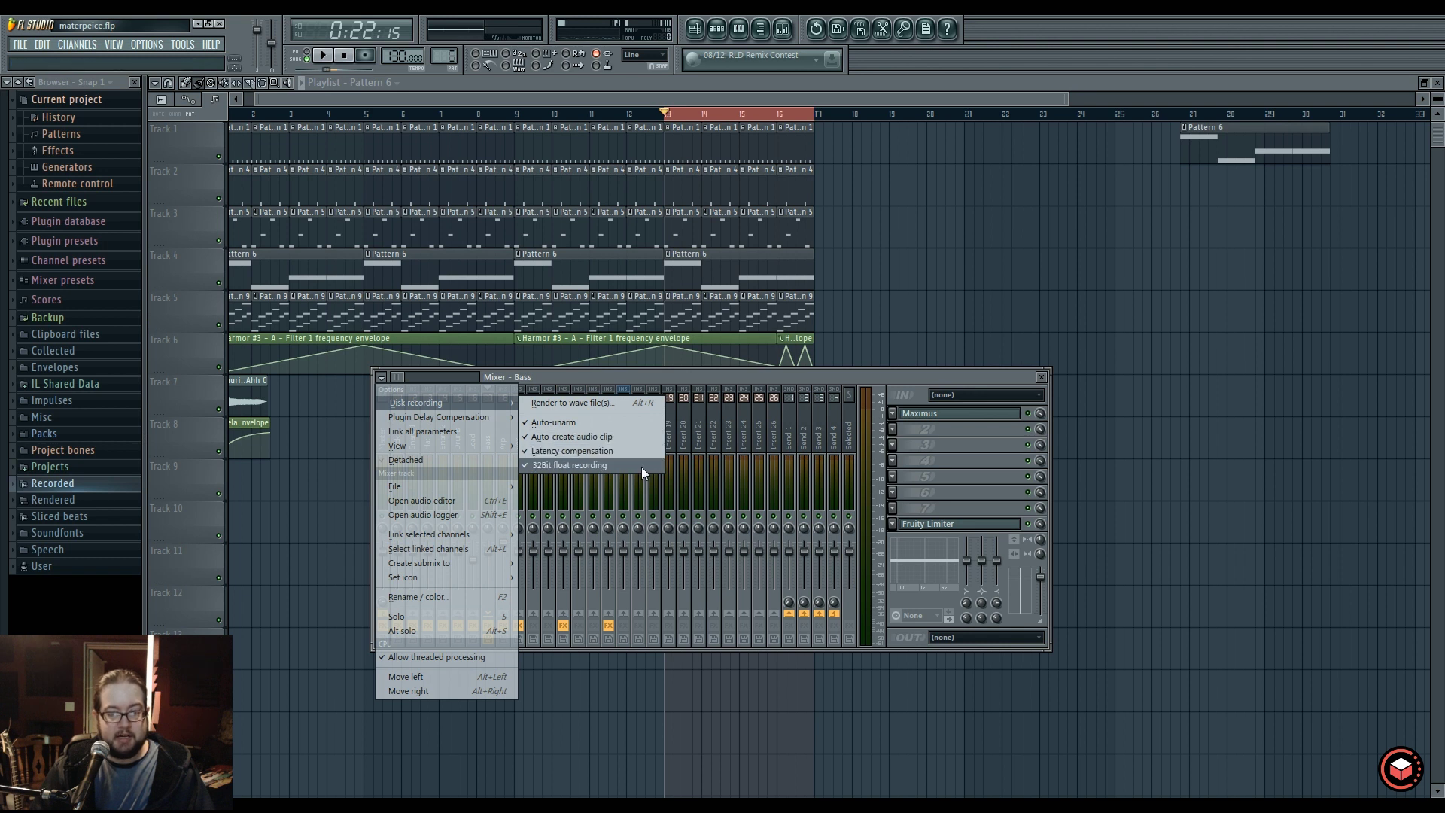
left_click(725, 376)
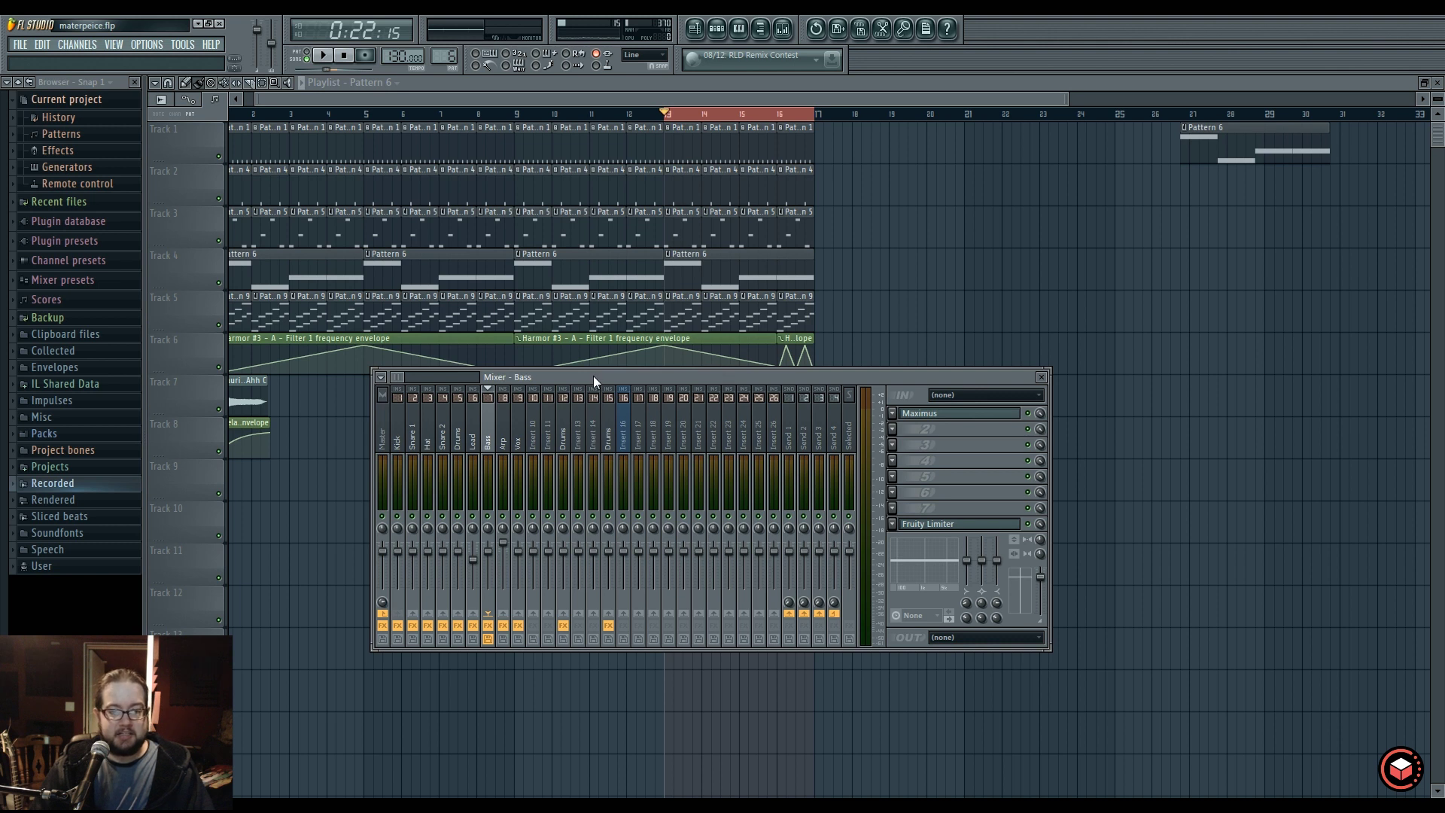
left_click_drag(594, 376, 641, 472)
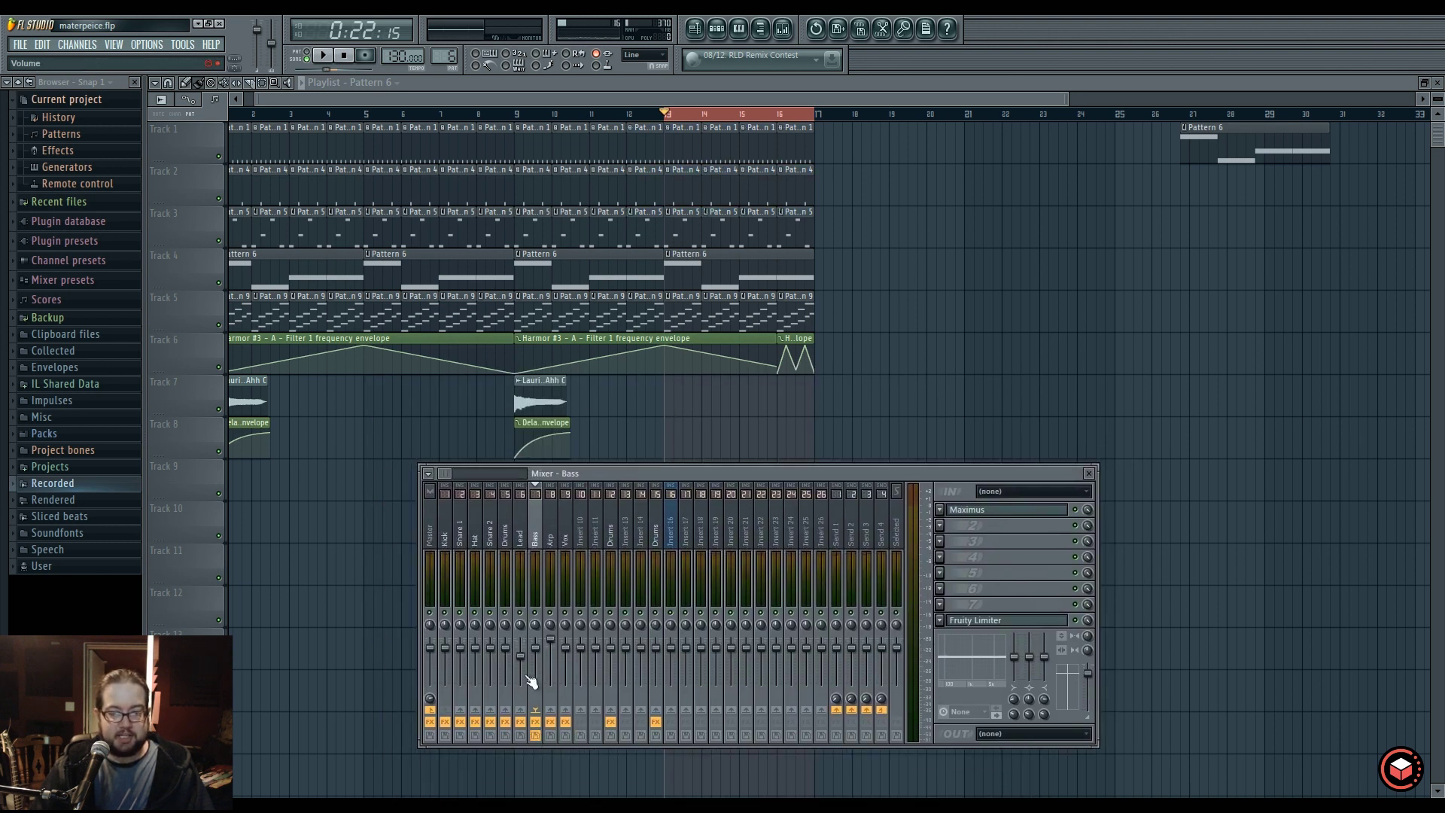
Render the armed Bass track to a wave file from the mixer's options menu.
left_click(428, 473)
mouse_move(523, 488)
left_click(607, 489)
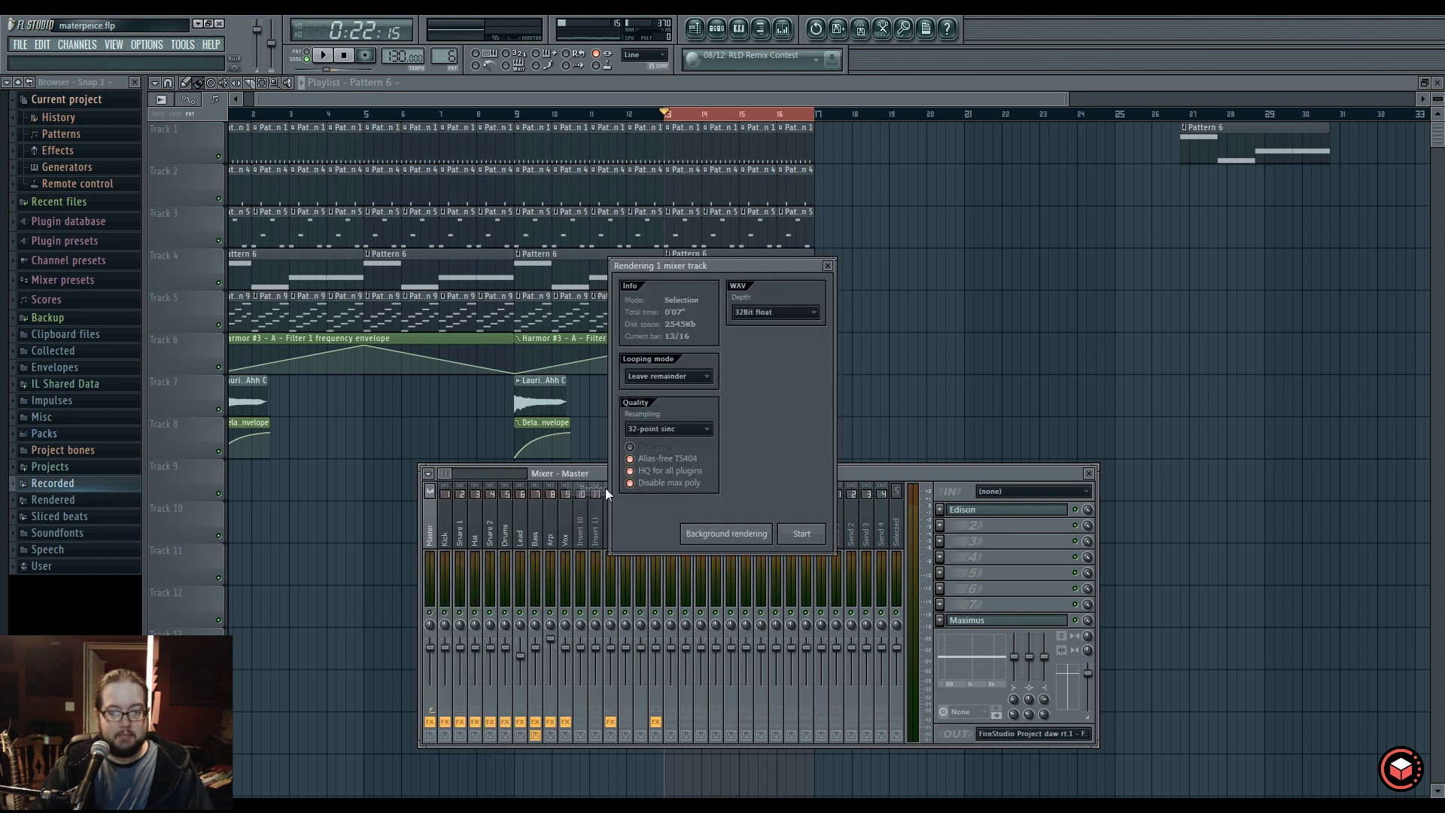
left_click(801, 534)
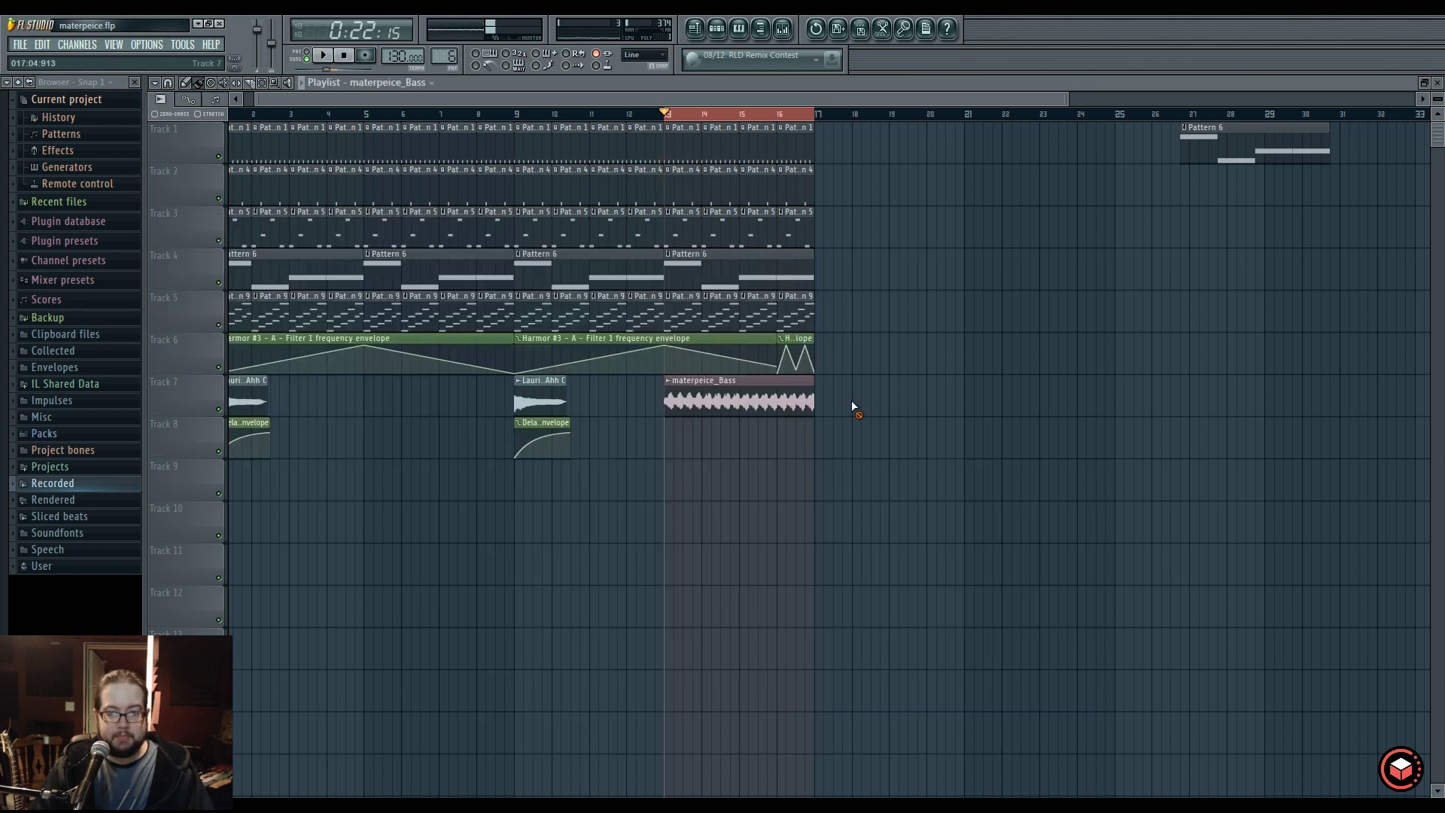
Check the new materpeice_Bass clip's settings, audition it from bar 13, then stop playback.
double_click(754, 408)
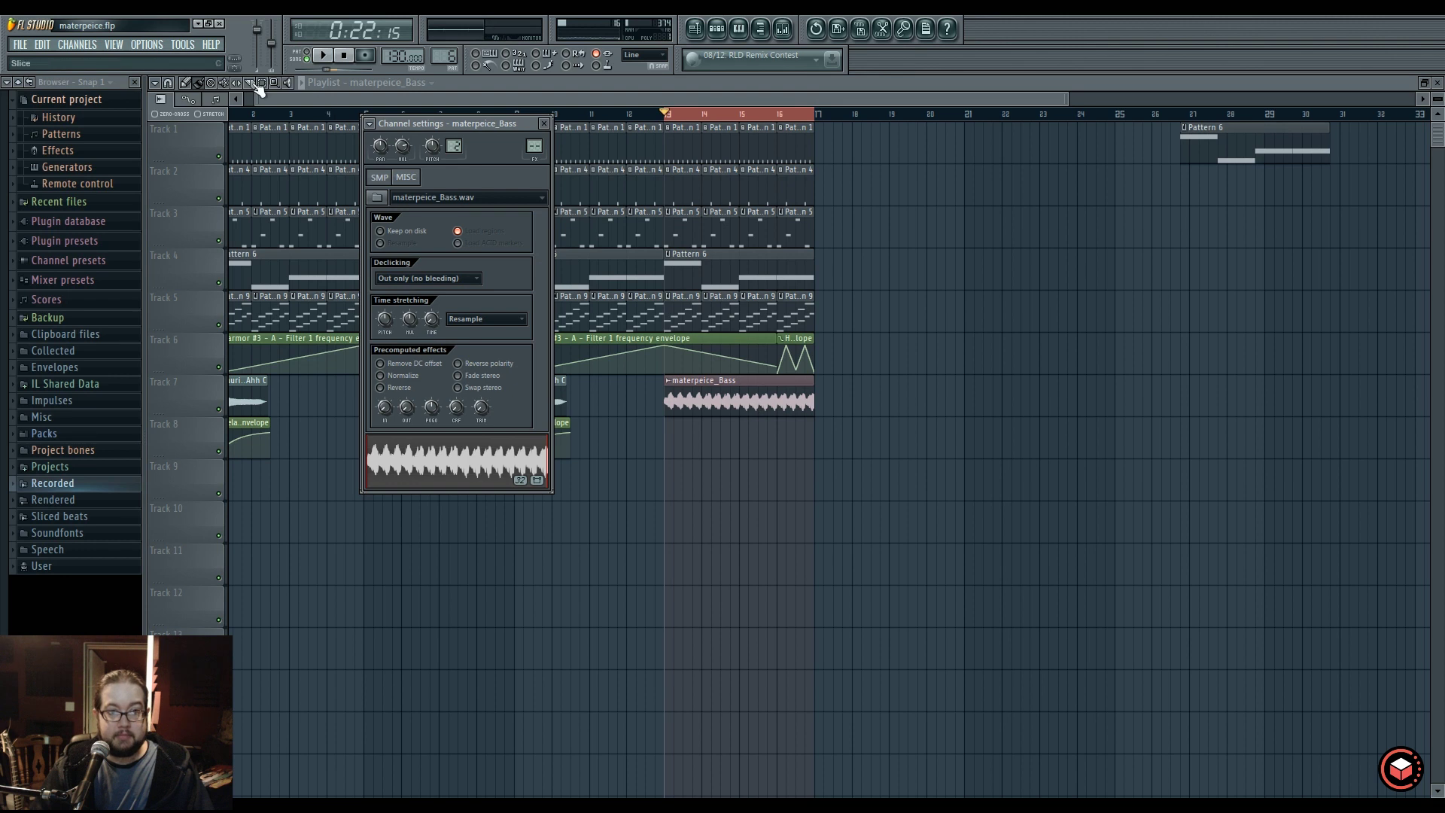
left_click(677, 277)
left_click(759, 377)
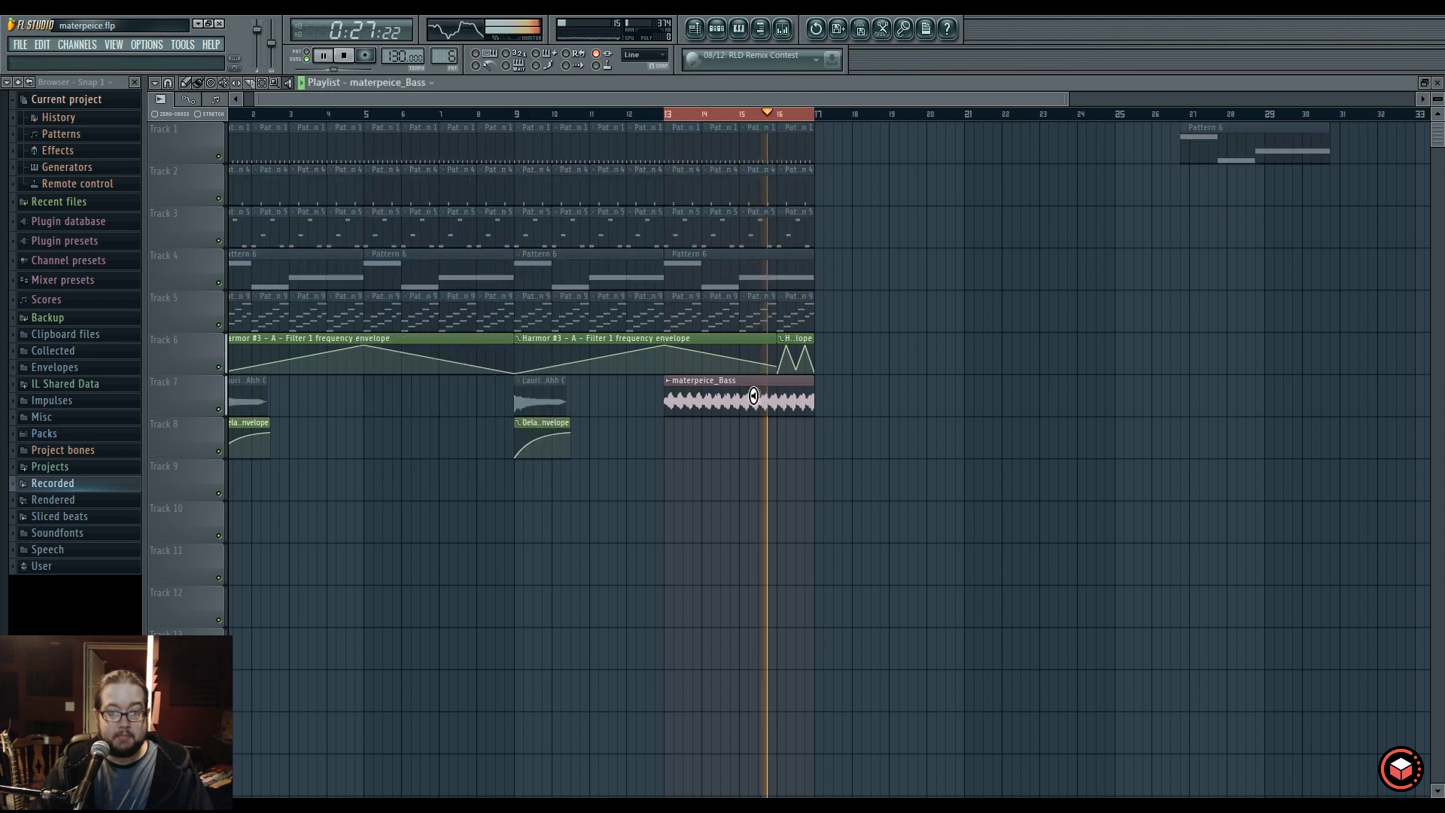
left_click(674, 397)
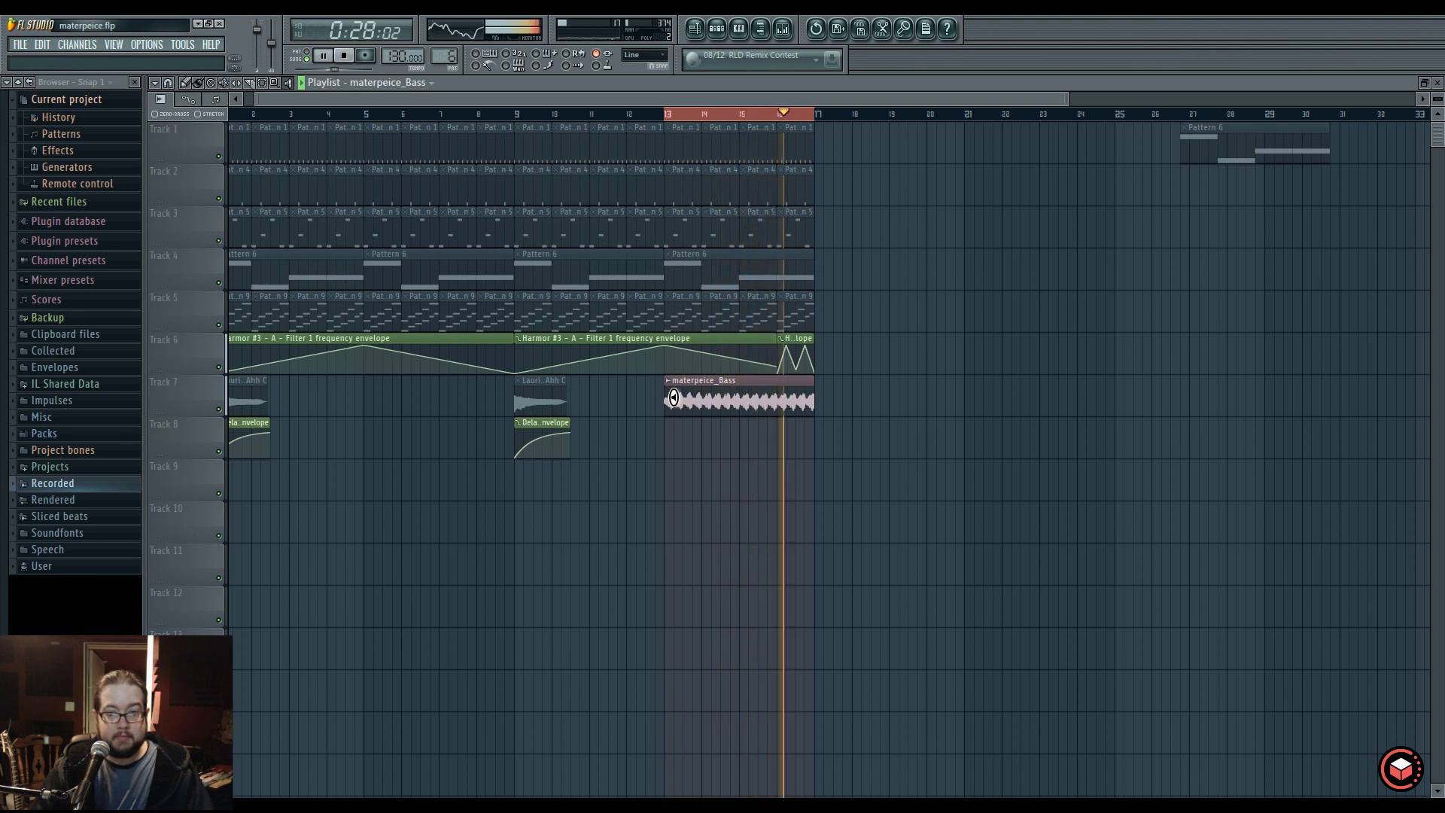
key("space")
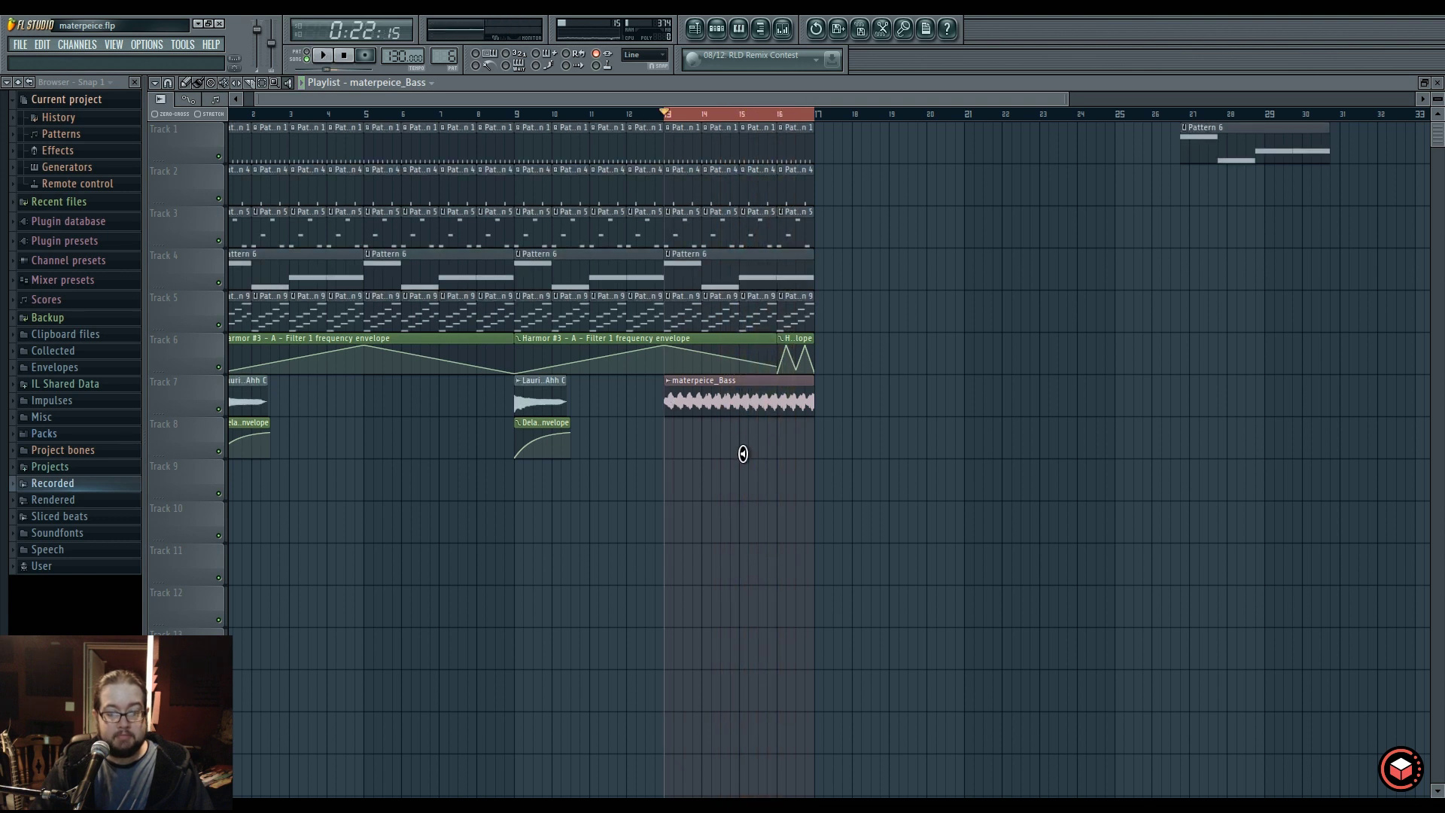
Inspect the bass clip's channel settings and the Bass insert in the mixer.
left_click(783, 31)
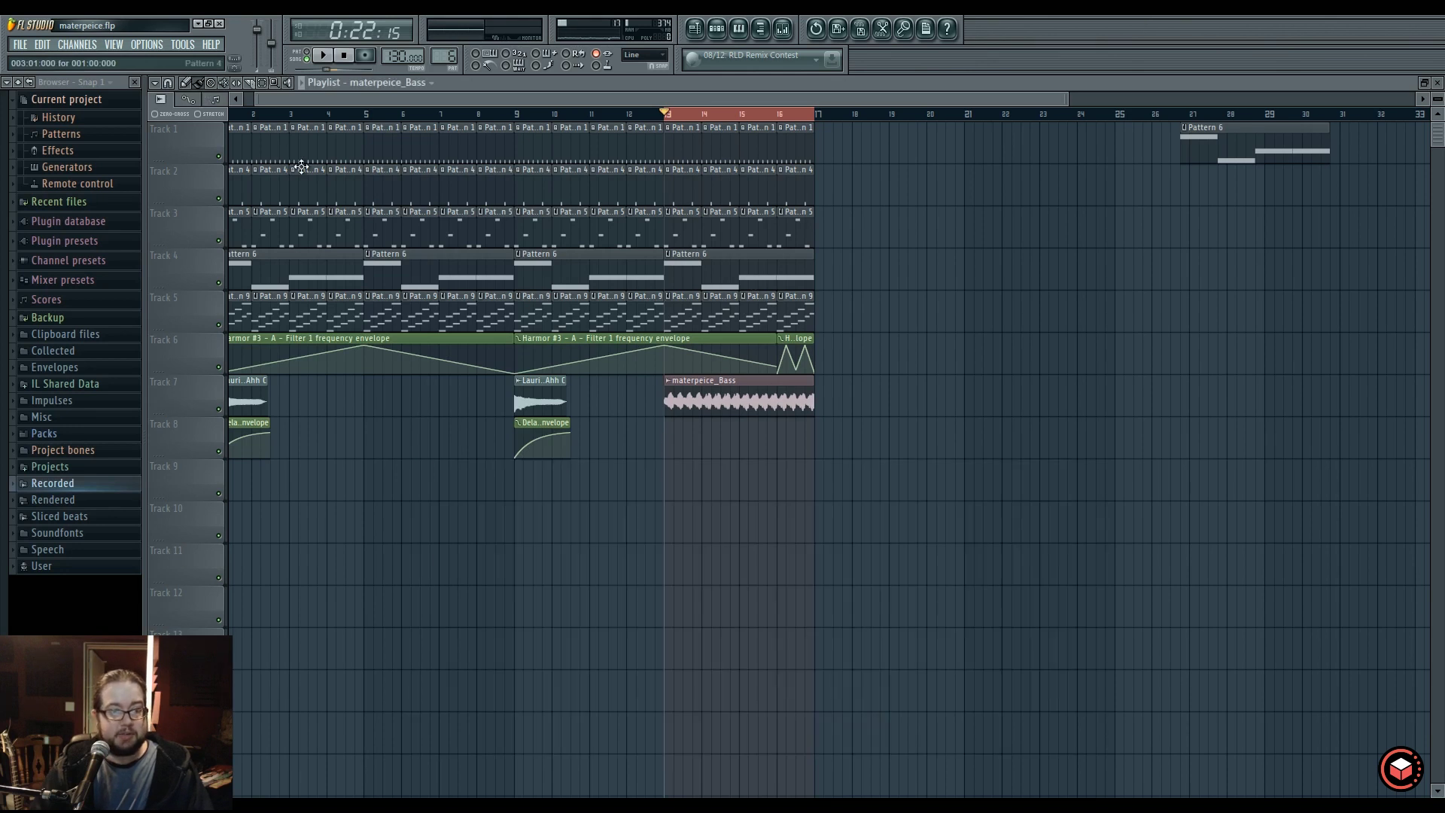
key("F9")
double_click(738, 395)
key("F9")
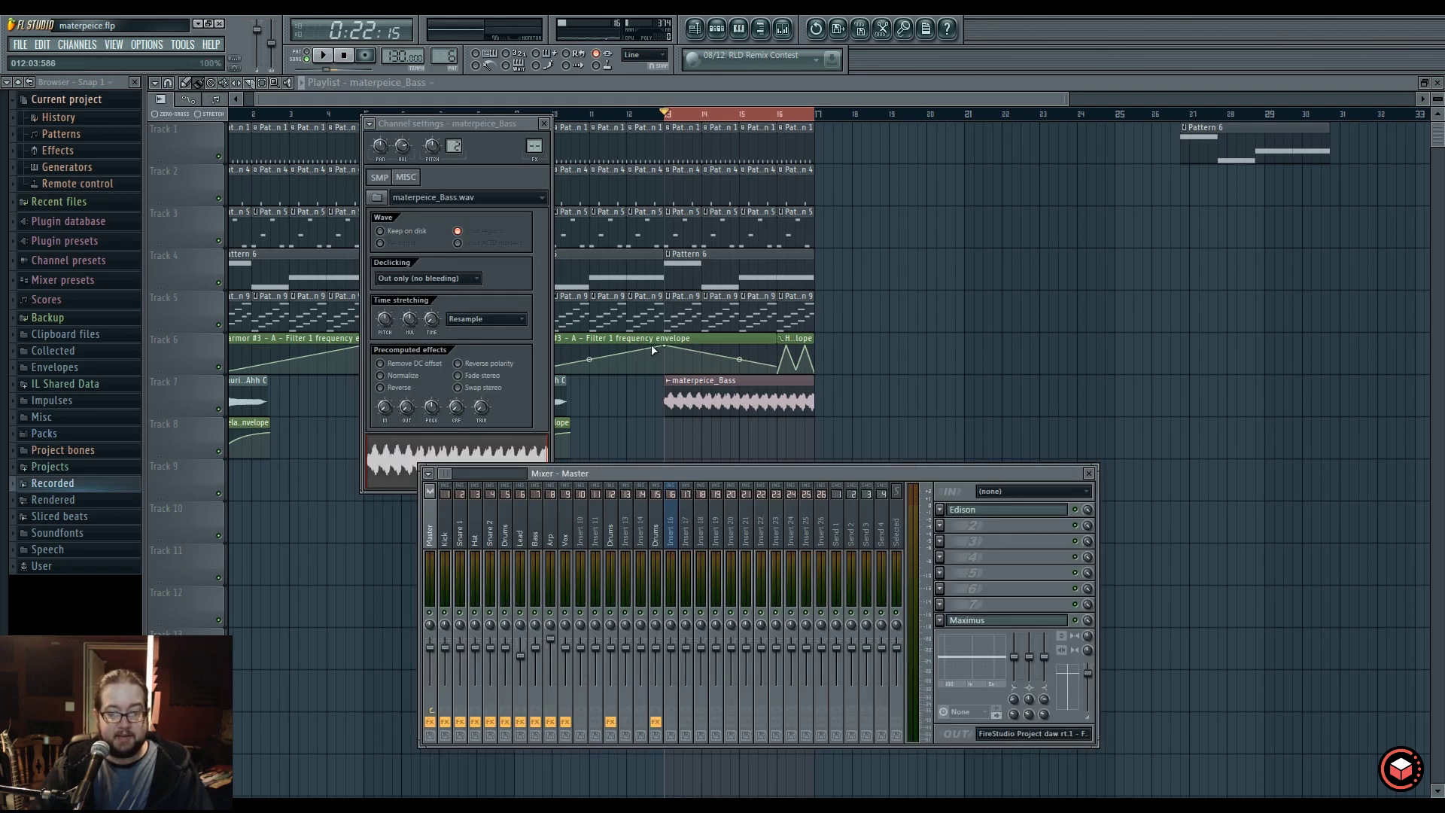
left_click(490, 535)
left_click(535, 536)
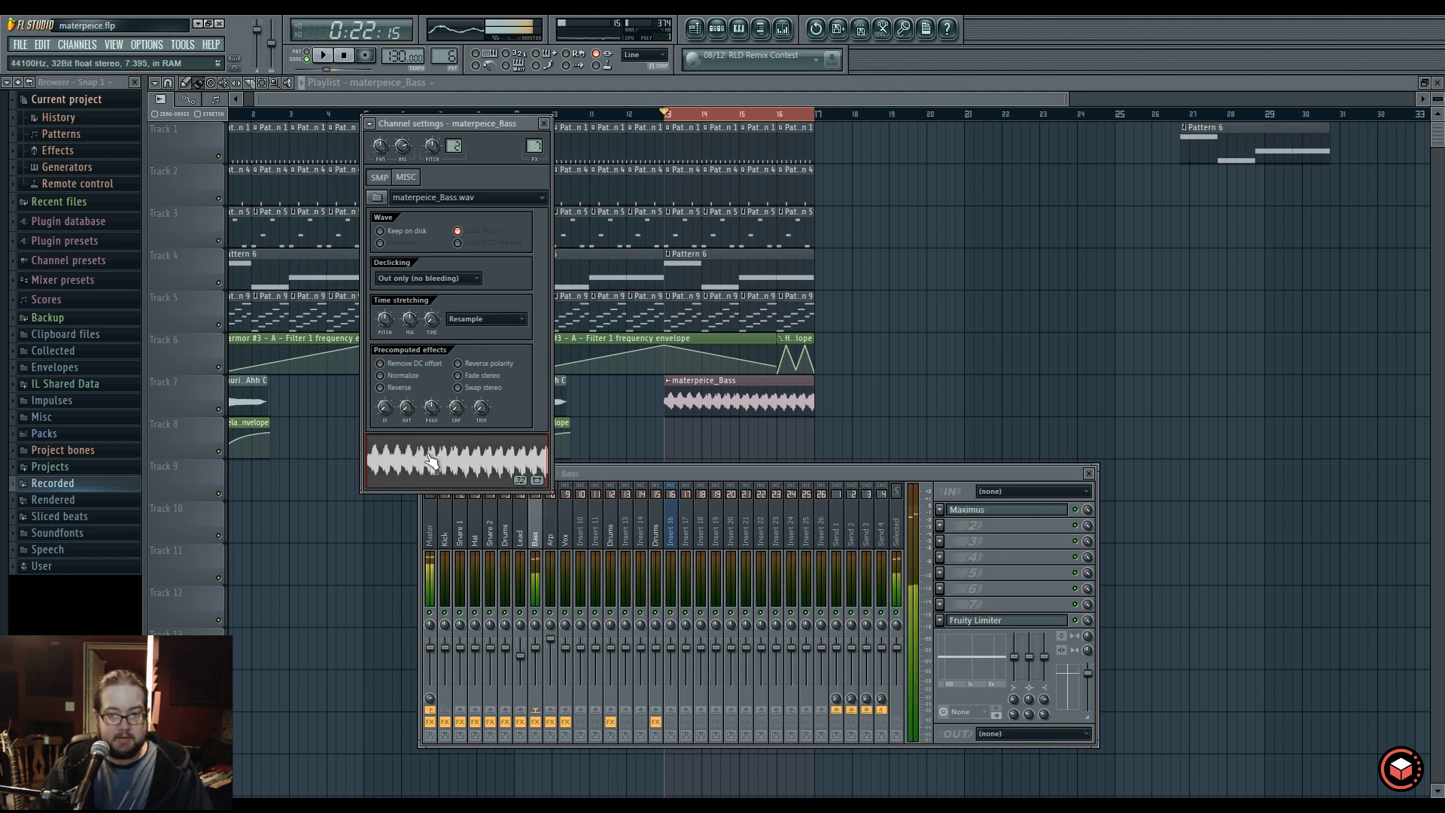
scroll(534, 145, "down", 5)
Play the song while muting Pattern 6, then the bass clip, and stop.
key("space")
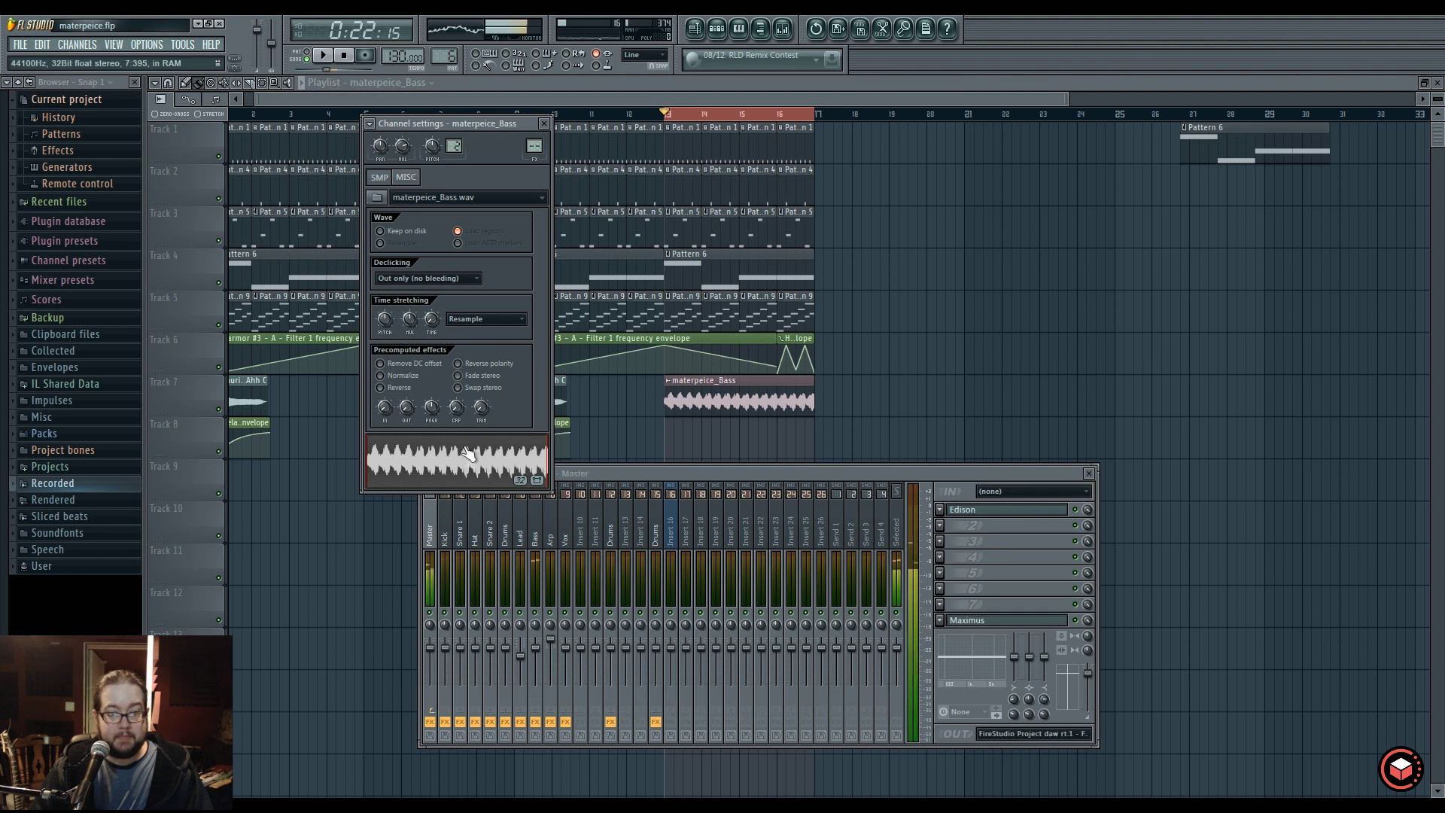
left_click(727, 275)
left_click(727, 271)
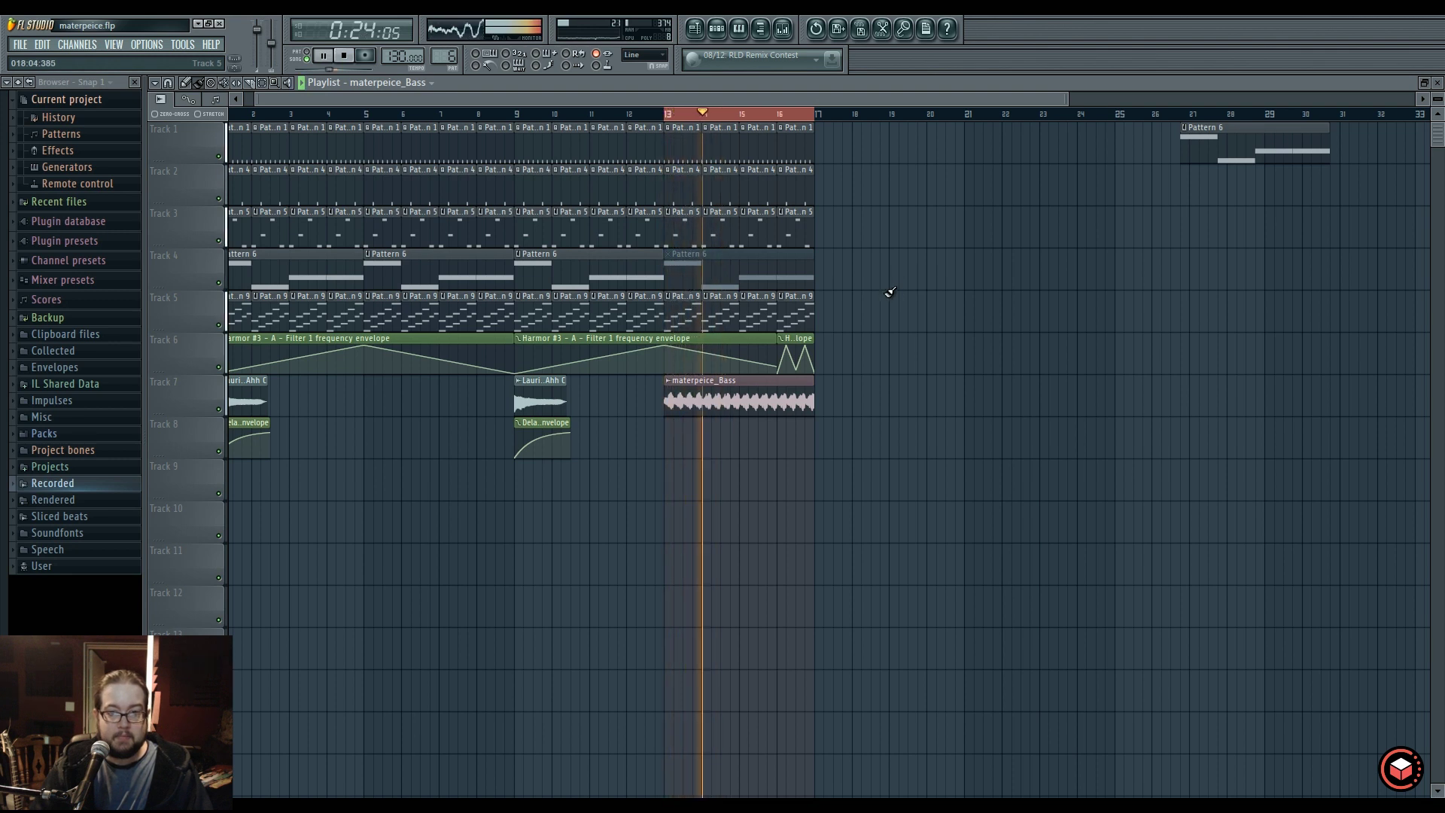
left_click(744, 282)
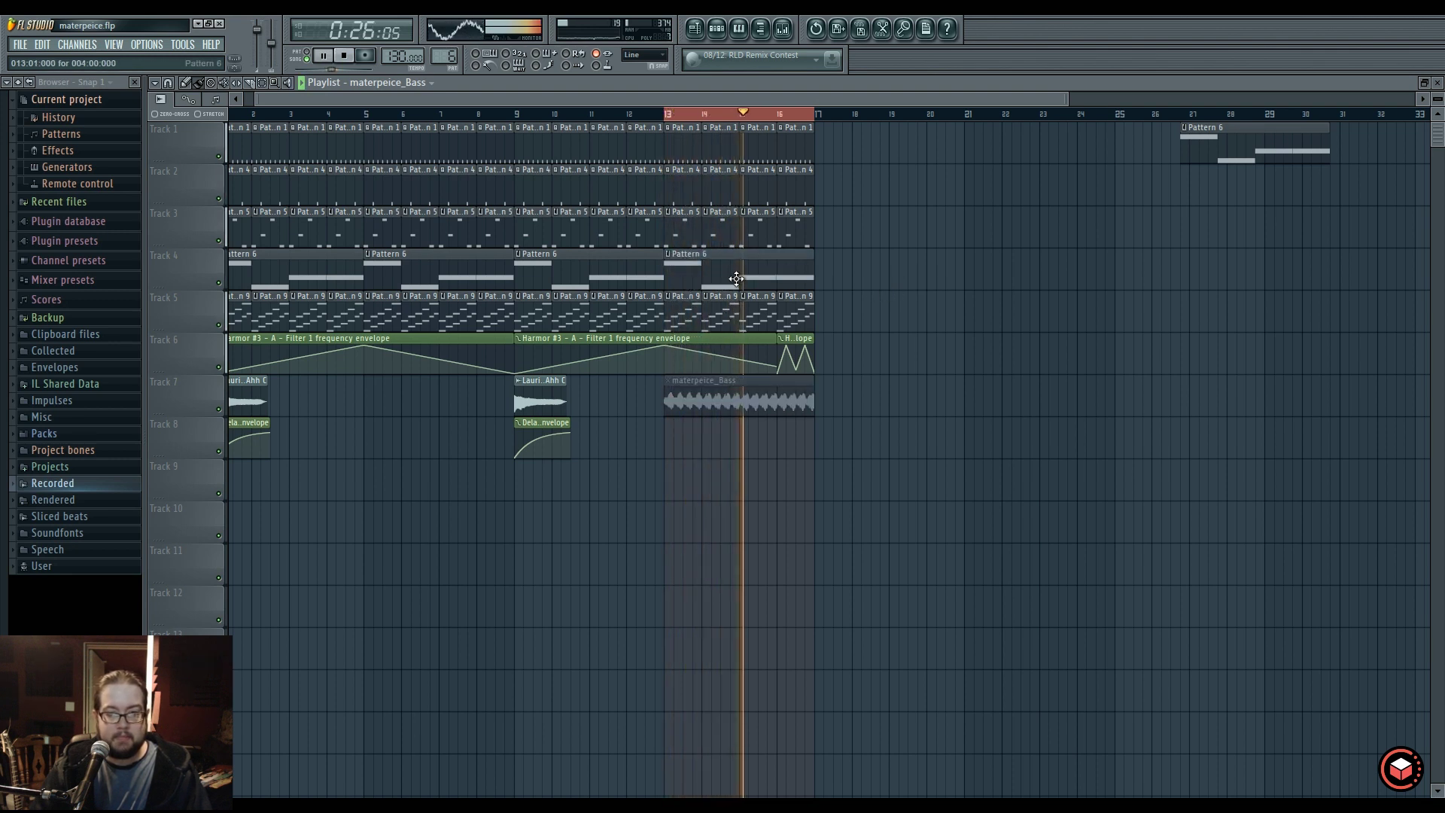
key("space")
left_click(757, 126)
left_click(782, 29)
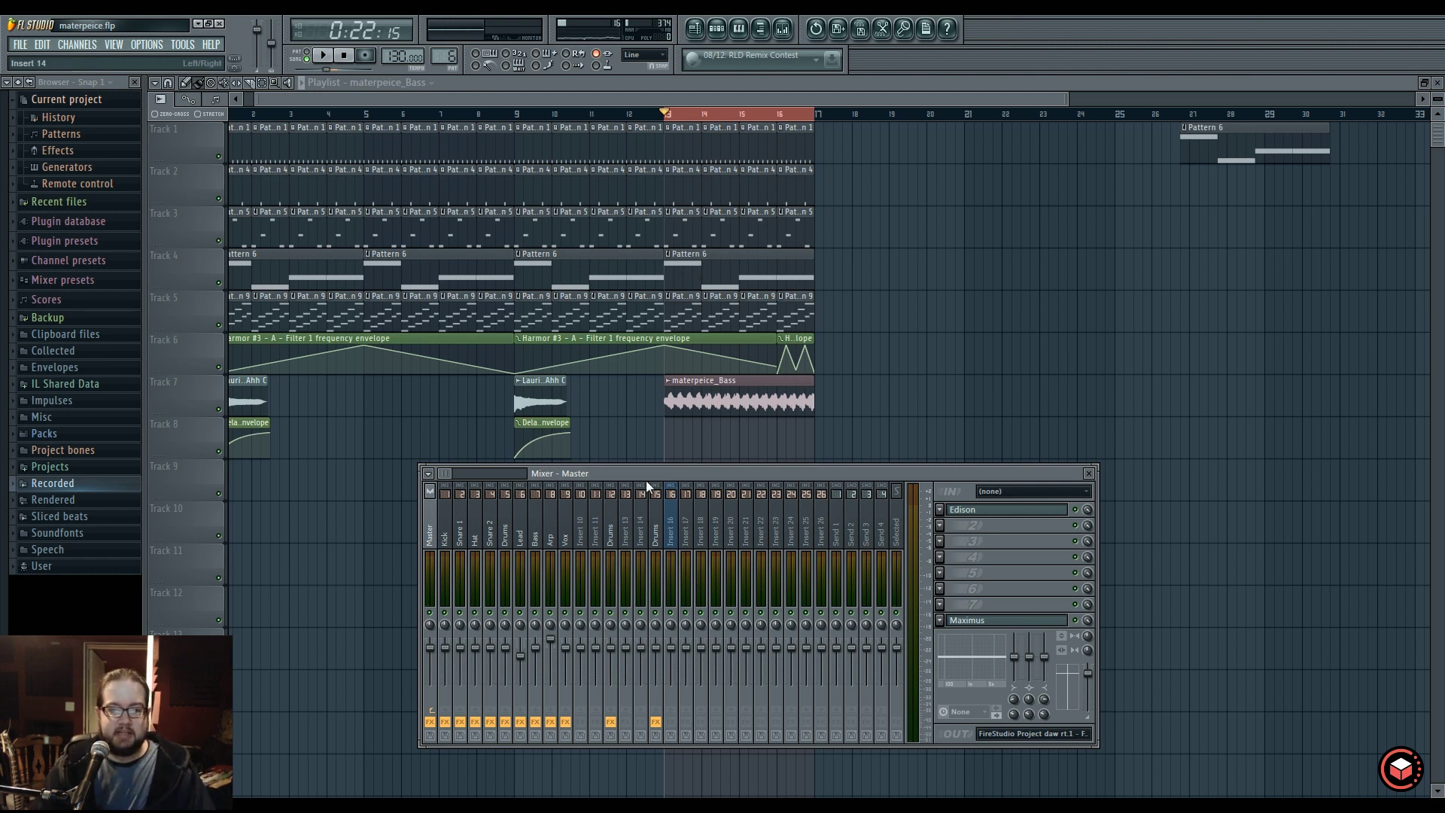
Delete the materpeice_Bass clip from Track 7.
key("F9")
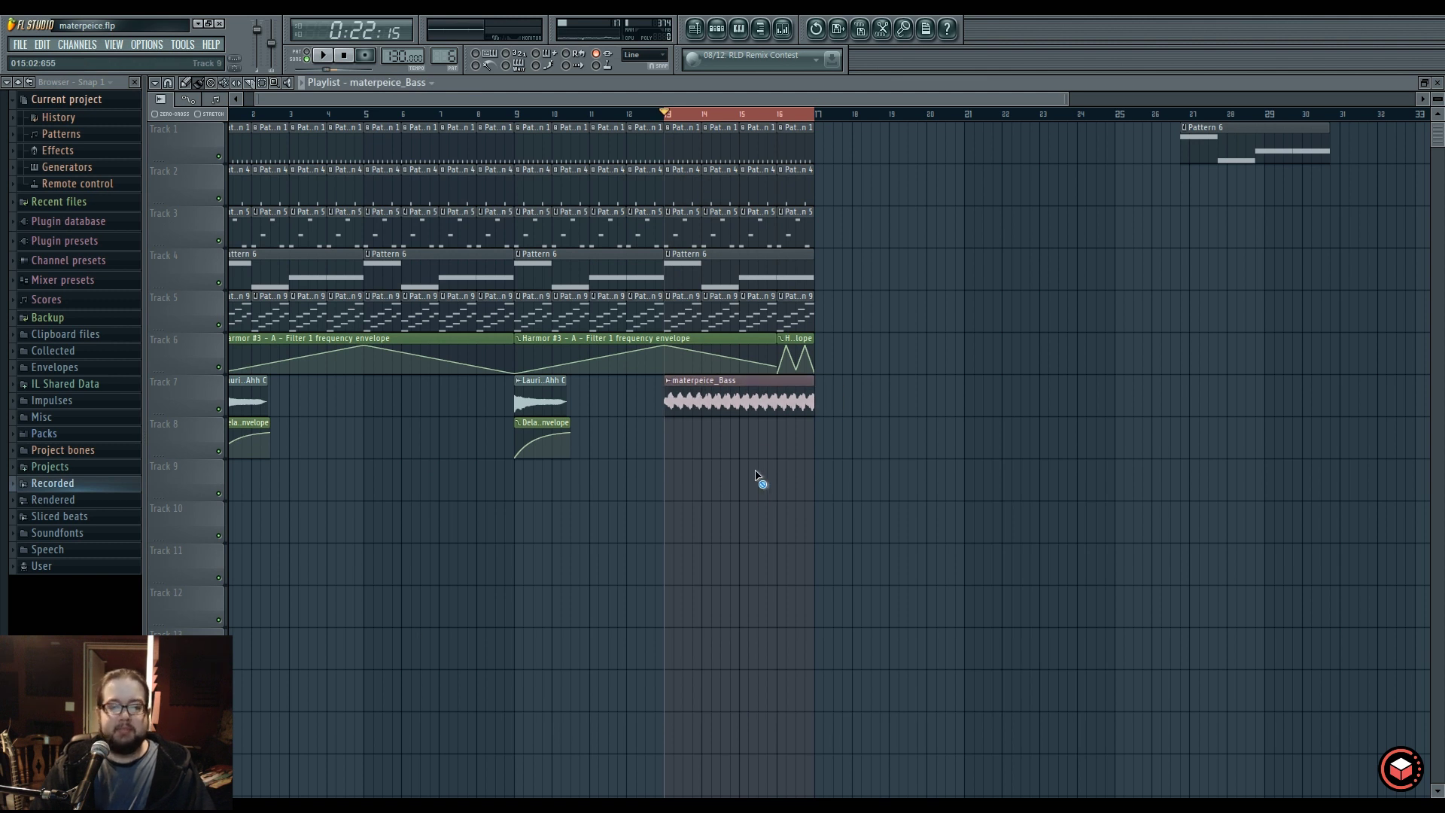
right_click(753, 410)
left_click(782, 30)
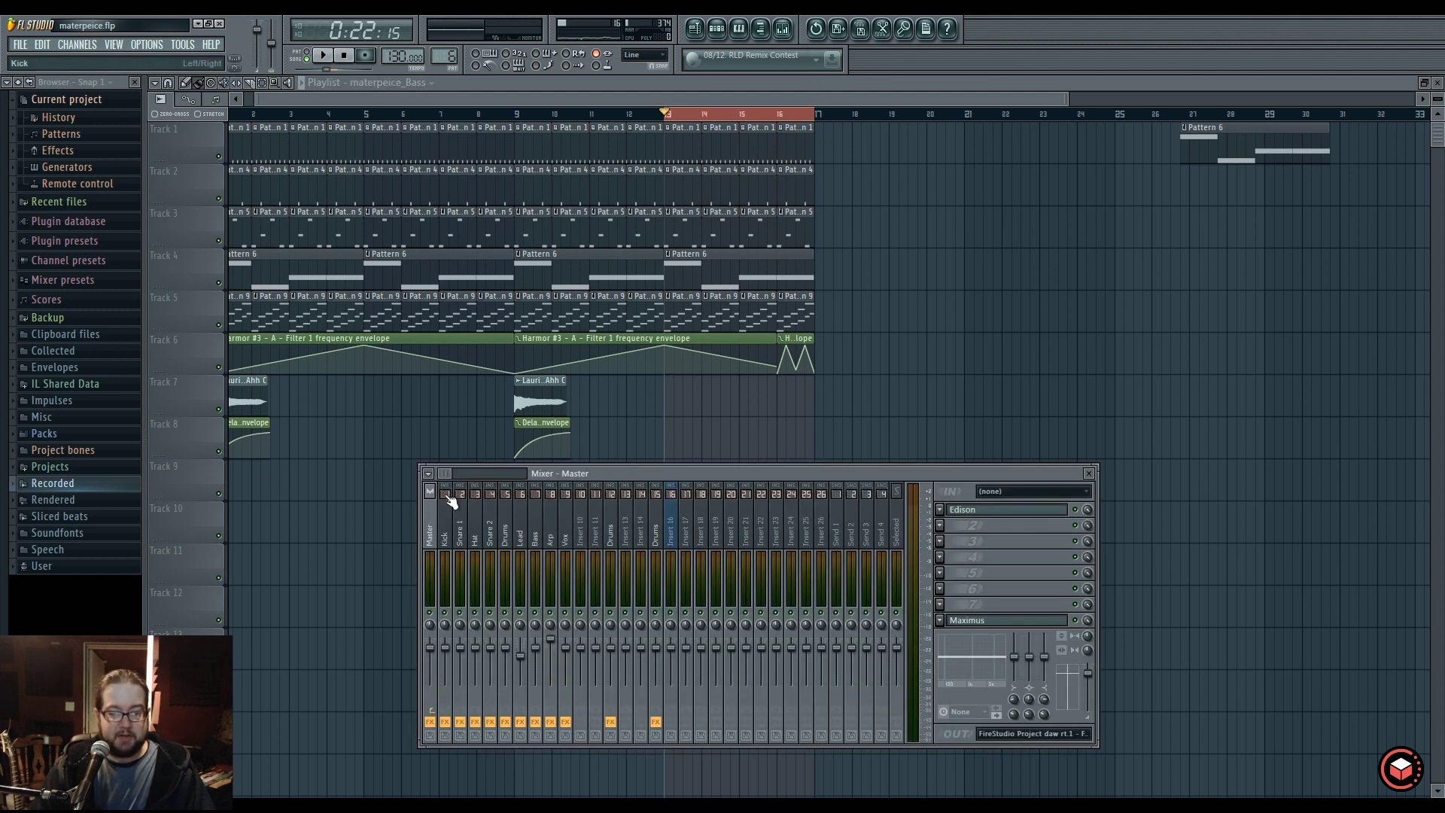
Check the mixer's disk recording options and move the mixer to uncover Tracks 7 and 8.
left_click(426, 472)
mouse_move(450, 488)
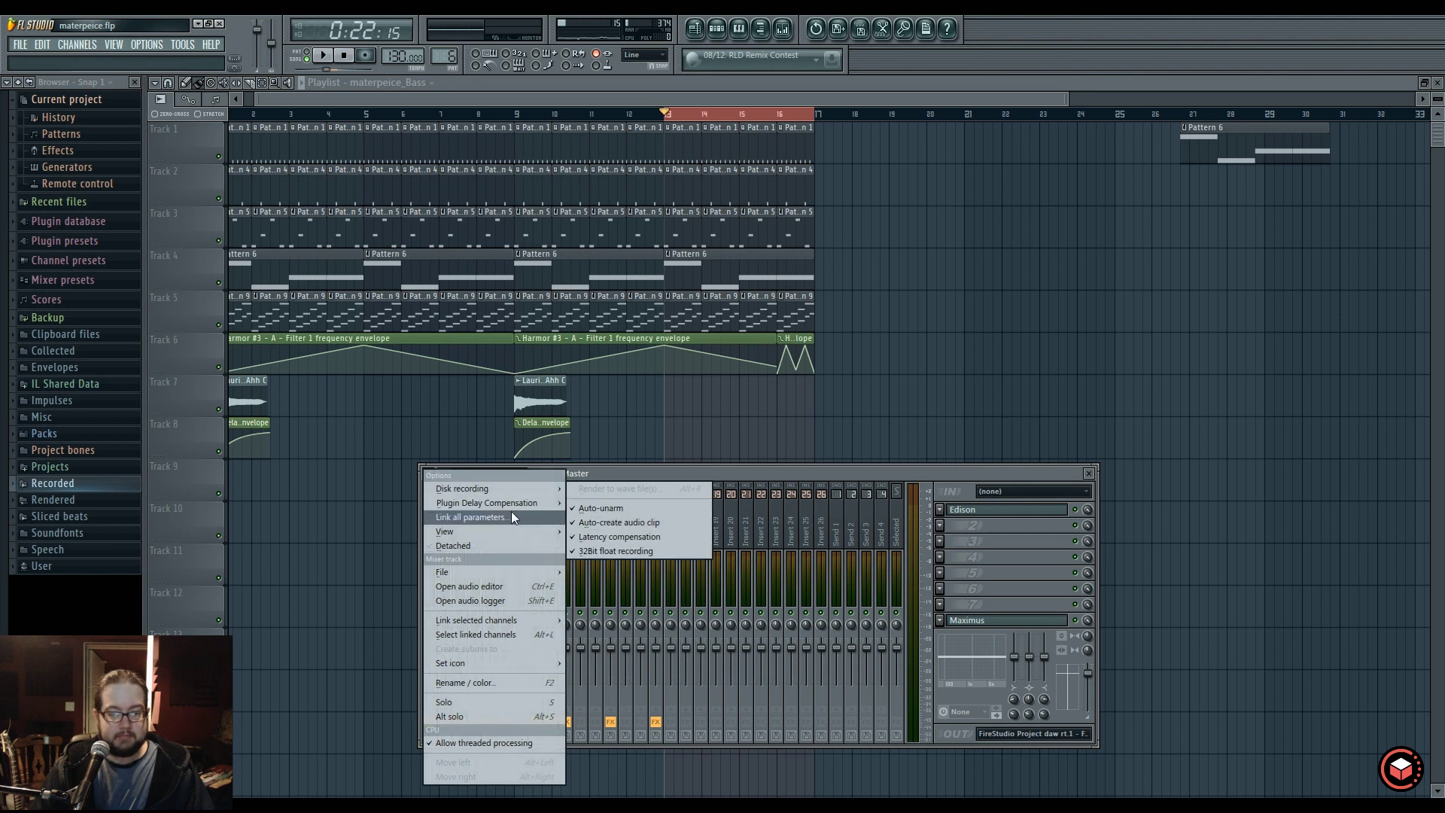
left_click(807, 471)
left_click_drag(808, 472, 861, 387)
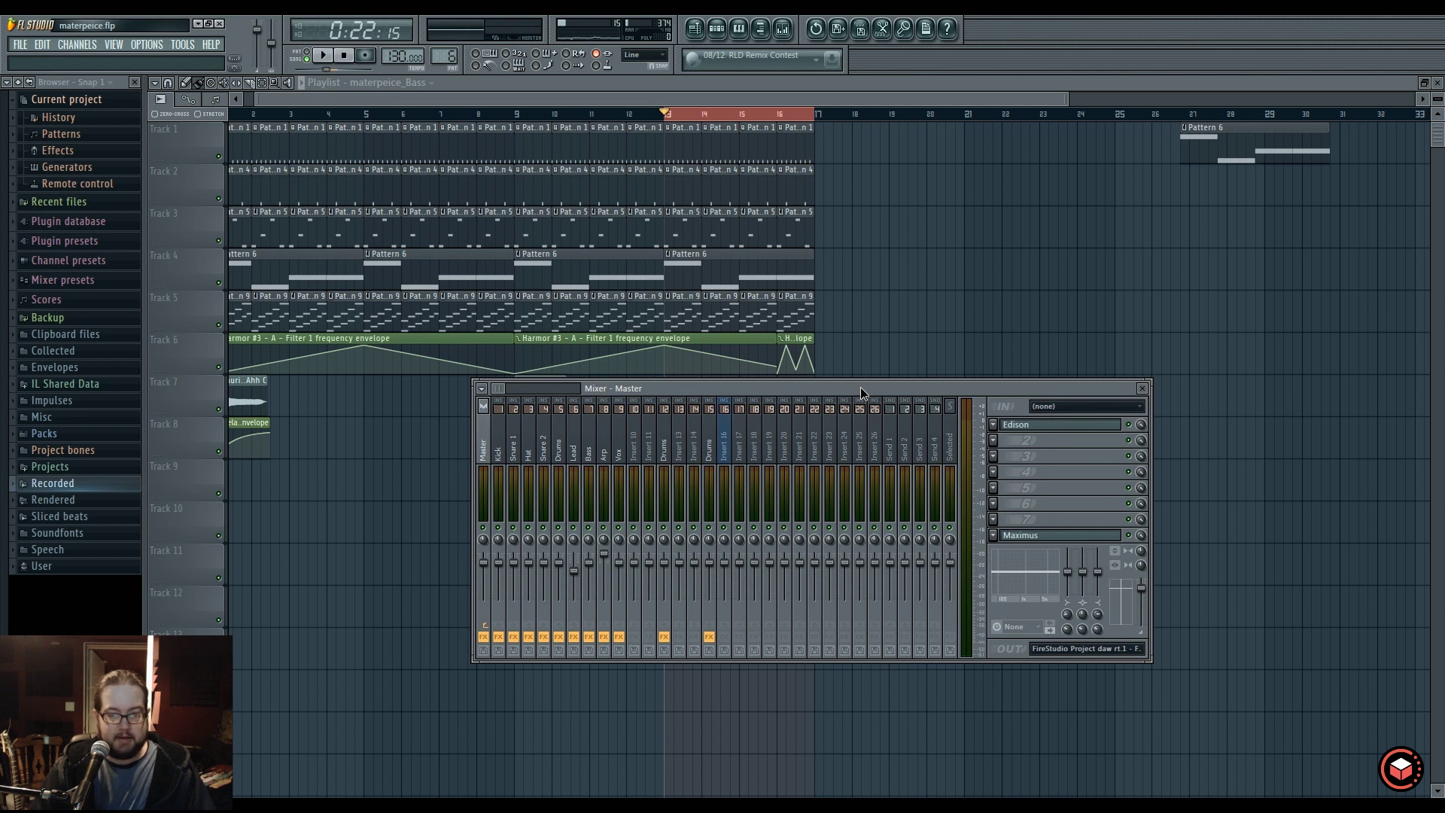
left_click_drag(860, 387, 978, 401)
mouse_move(619, 403)
left_mouse_down()
mouse_move(638, 400)
mouse_move(606, 405)
left_mouse_up()
Select Insert 17 and inspect its track options and the Insert 18 send options.
left_click(849, 451)
right_click(848, 452)
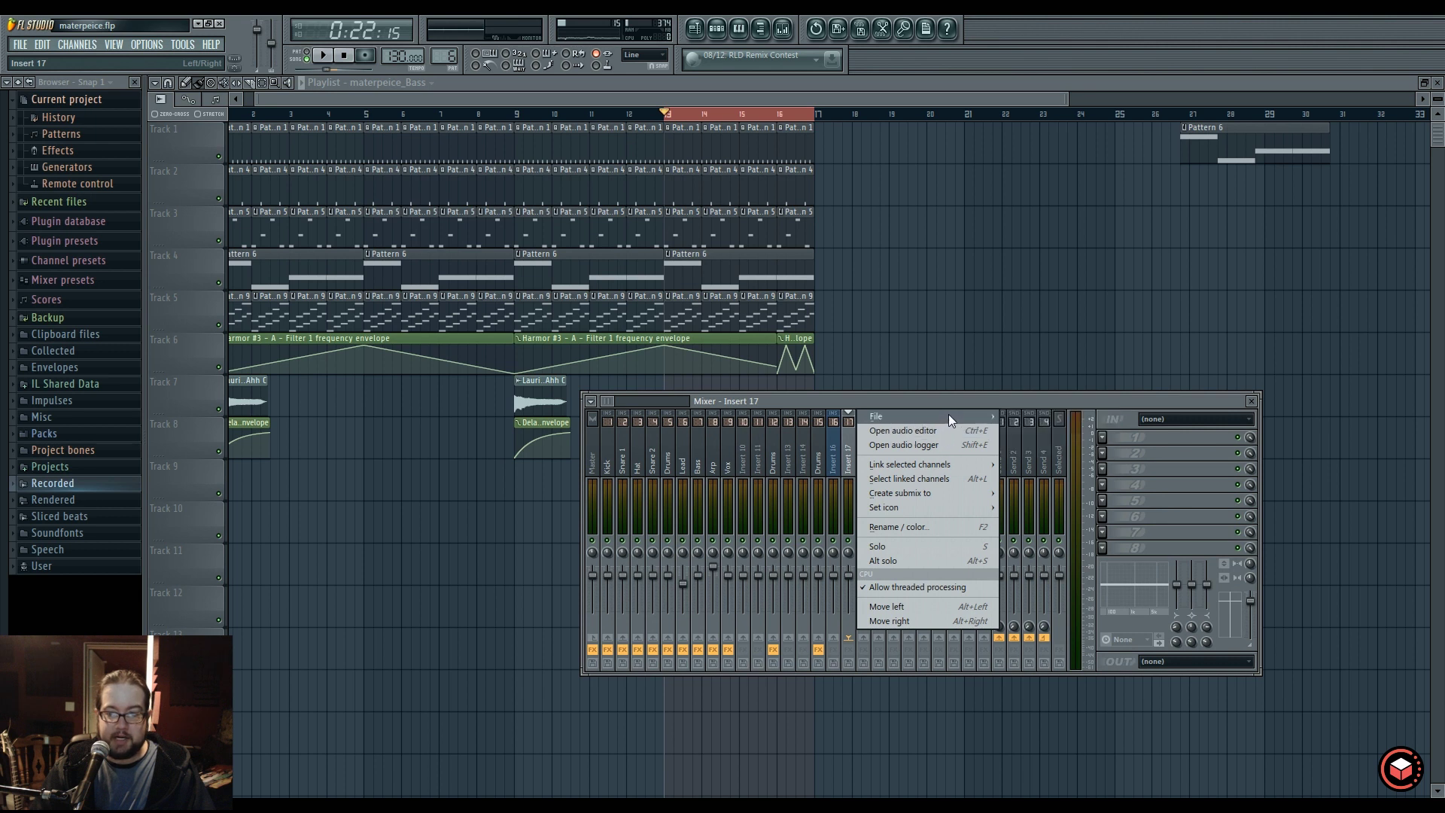
left_click(884, 395)
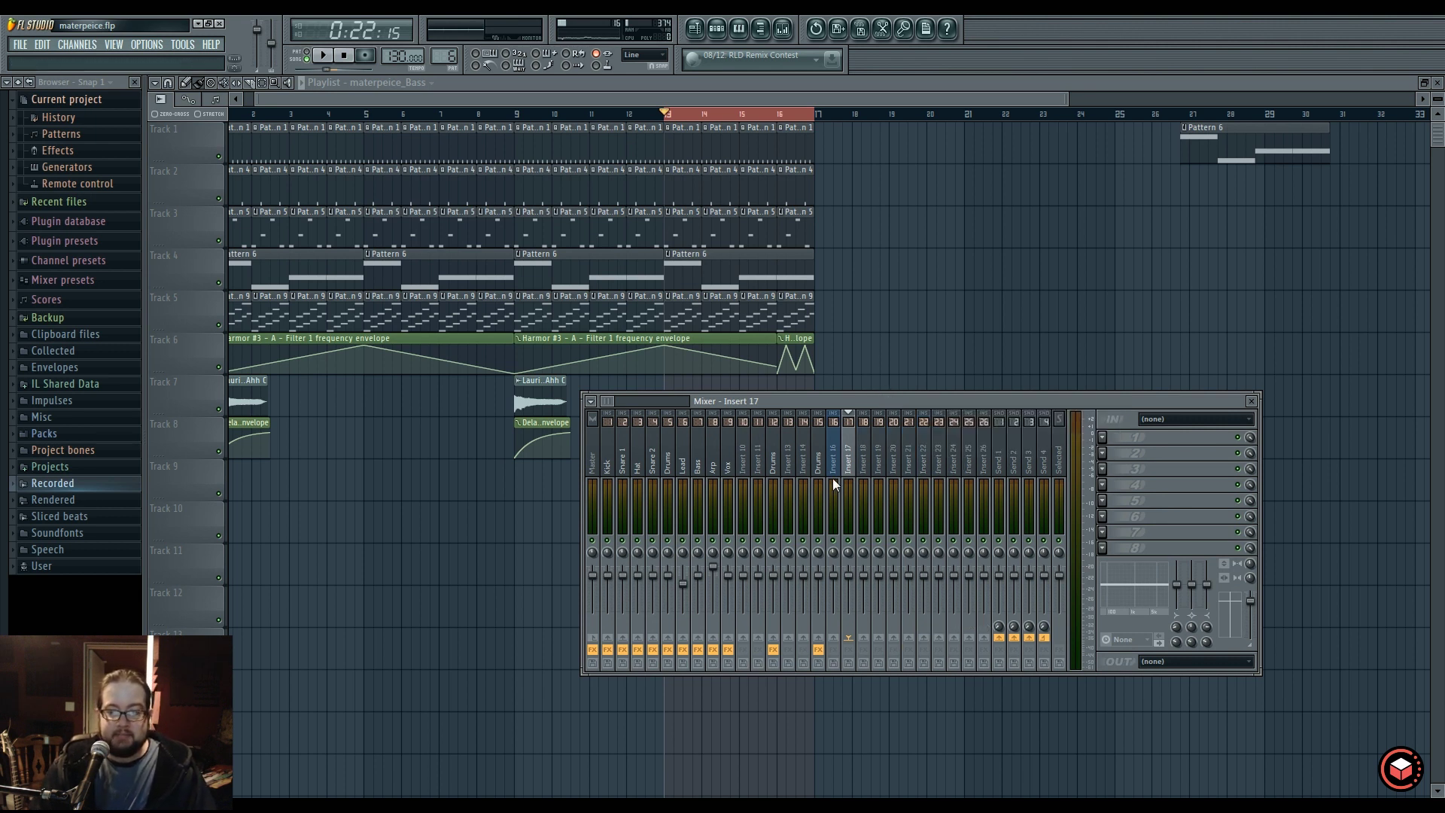
right_click(850, 413)
left_click(861, 408)
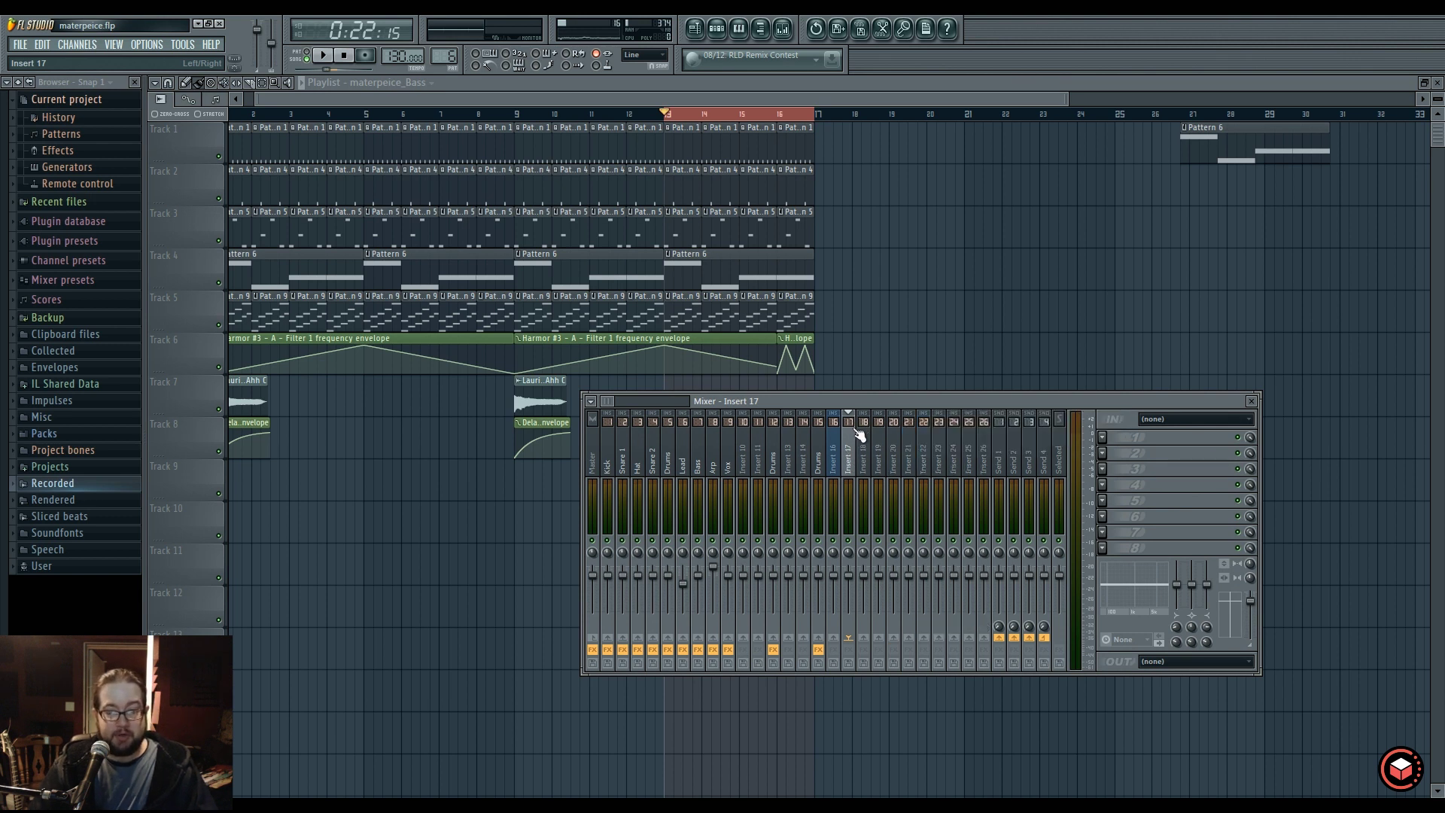
right_click(865, 636)
left_click(867, 639)
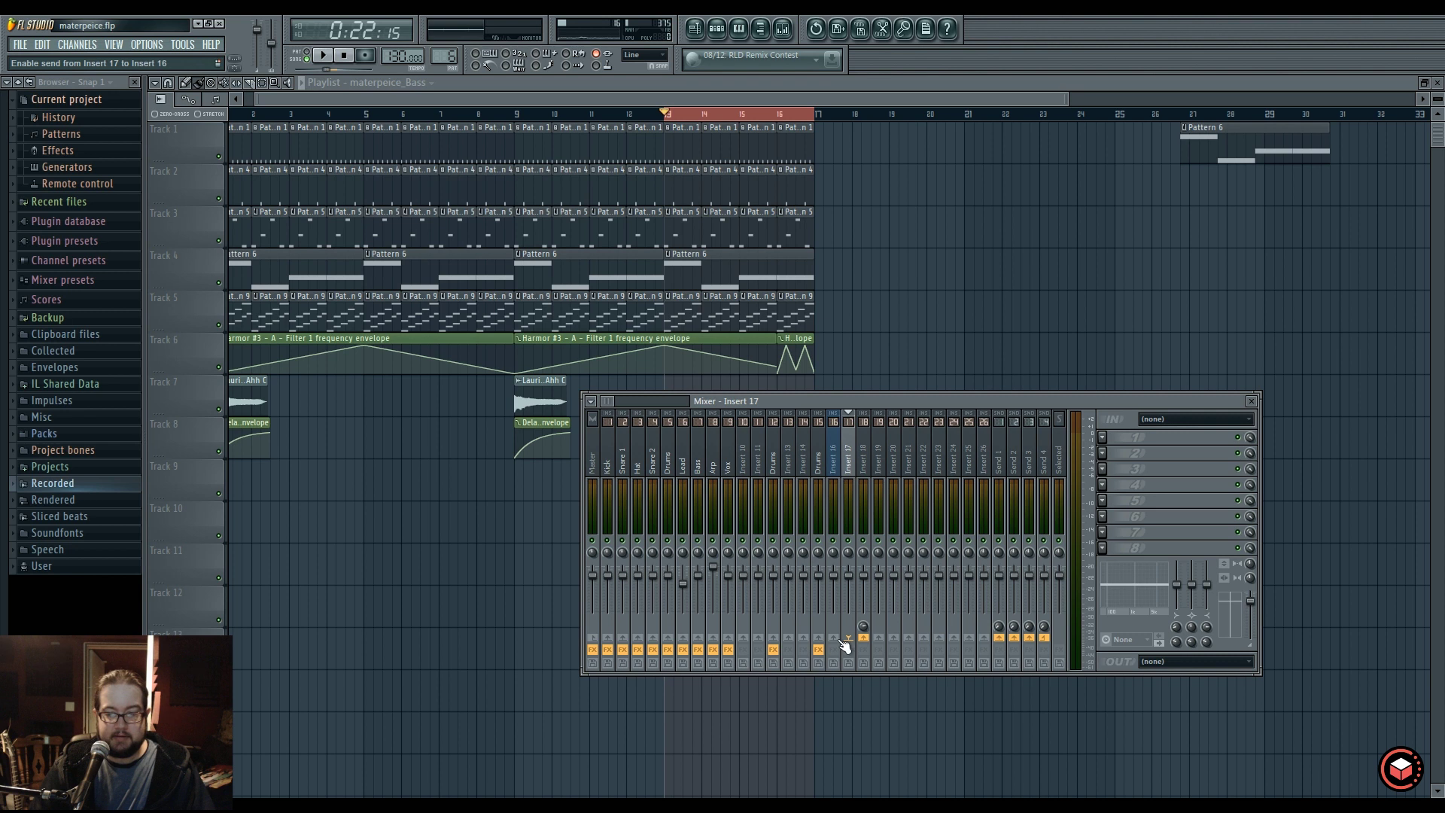
Route Insert 17 to Insert 20 instead of Insert 19.
left_click(878, 638)
left_click(878, 638)
left_click(893, 638)
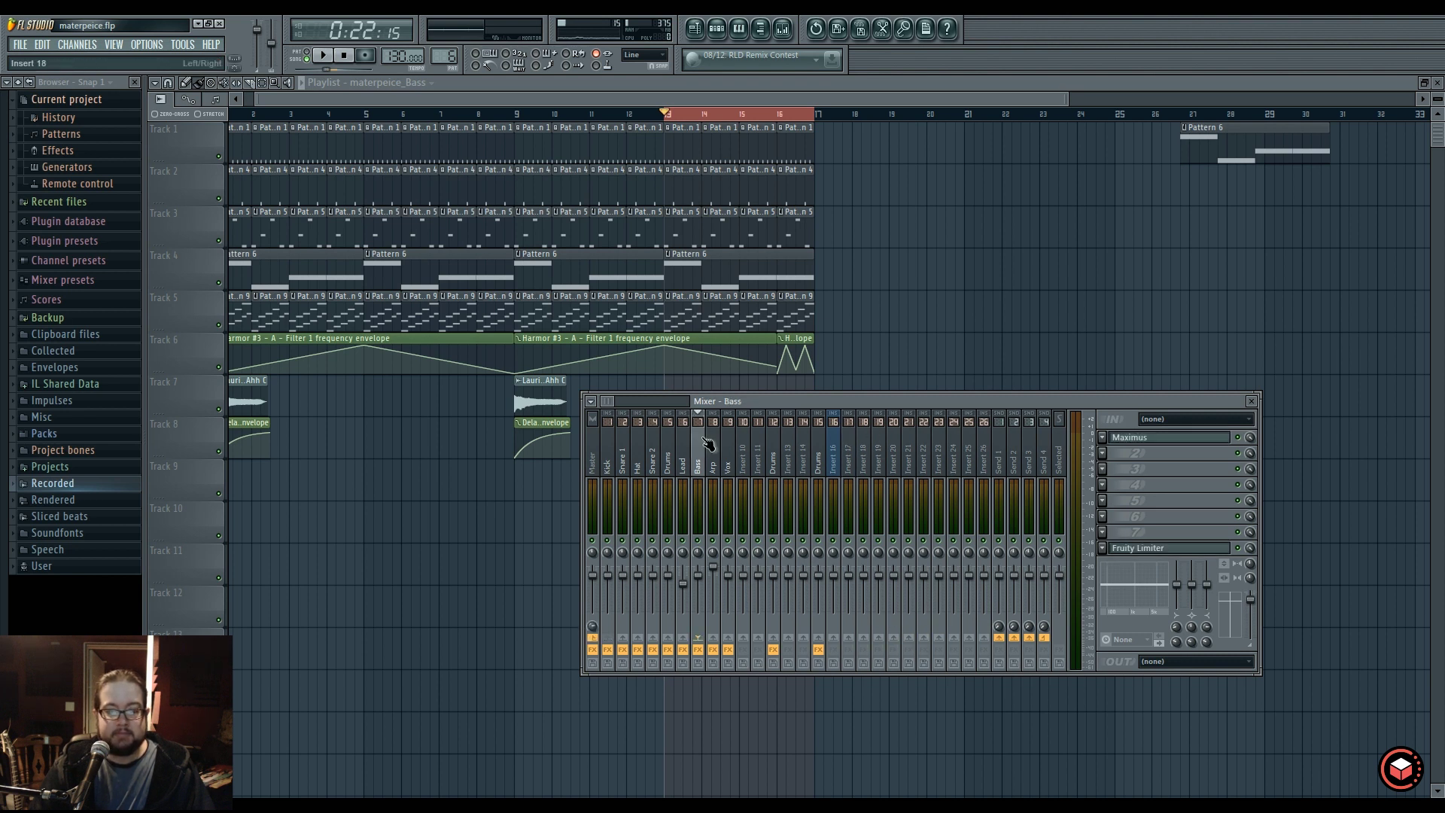
Select the Master insert and look through the mixer's Options menu.
left_click(595, 448)
left_click(592, 403)
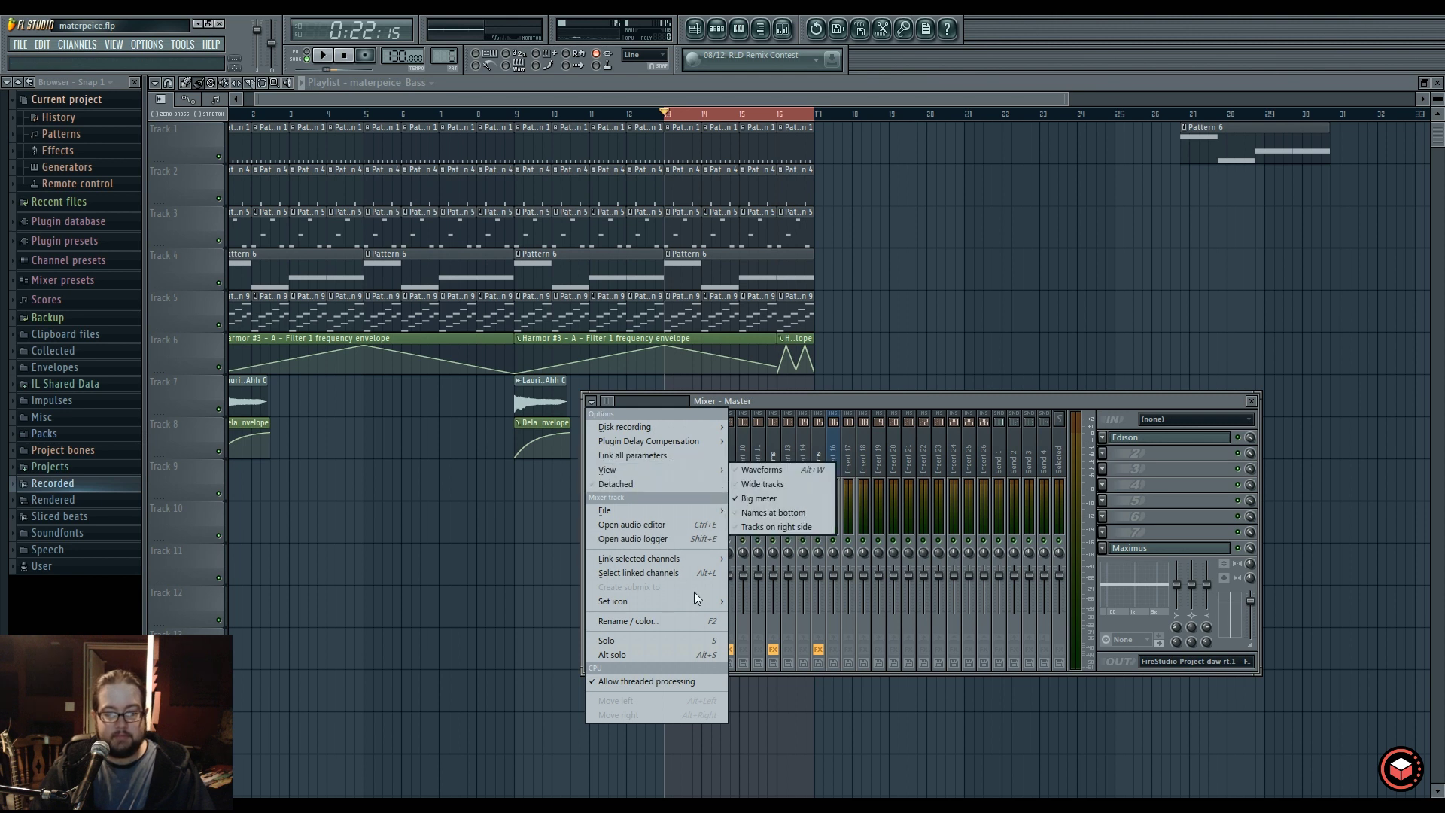
mouse_move(693, 600)
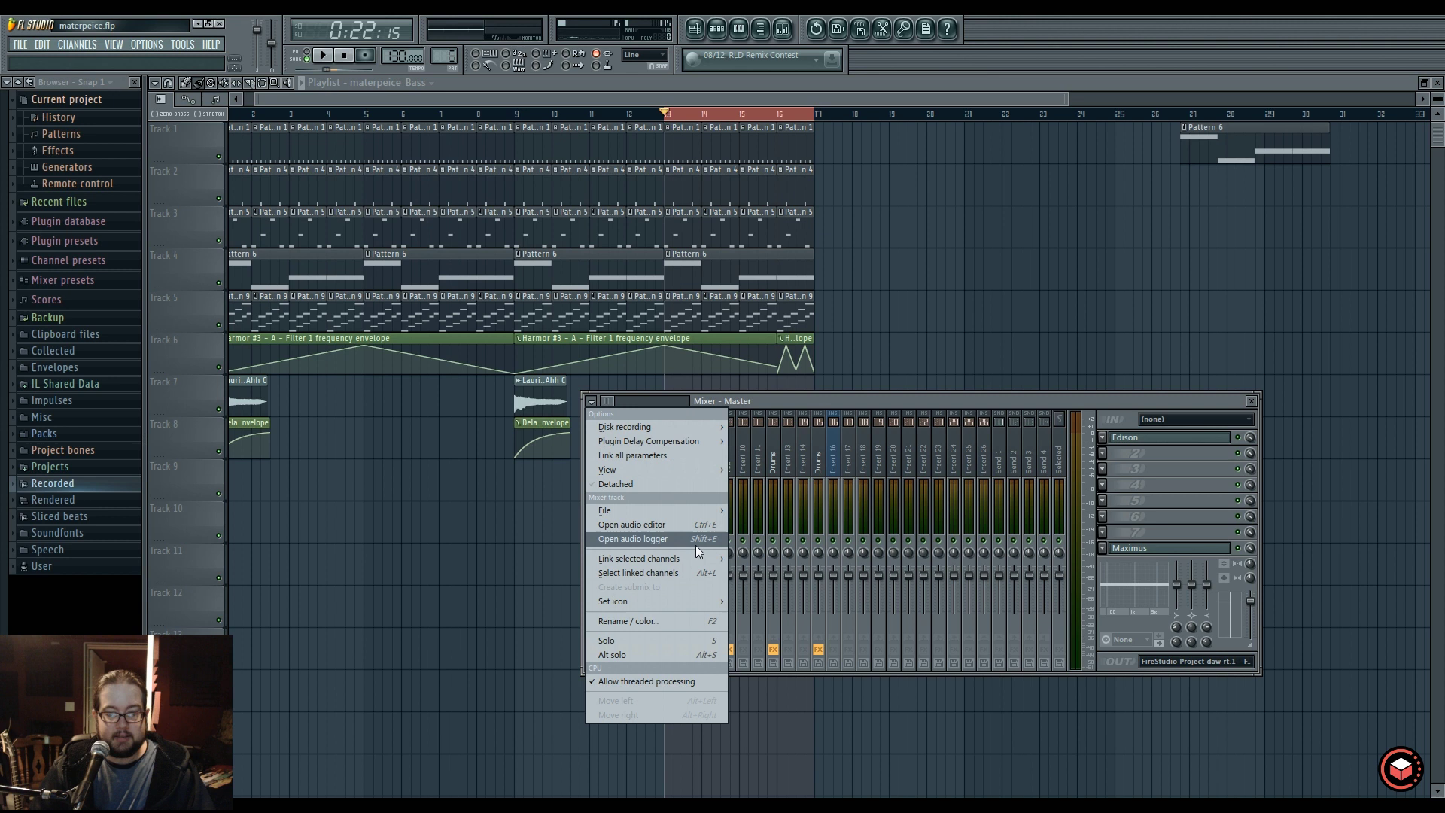
left_click(802, 403)
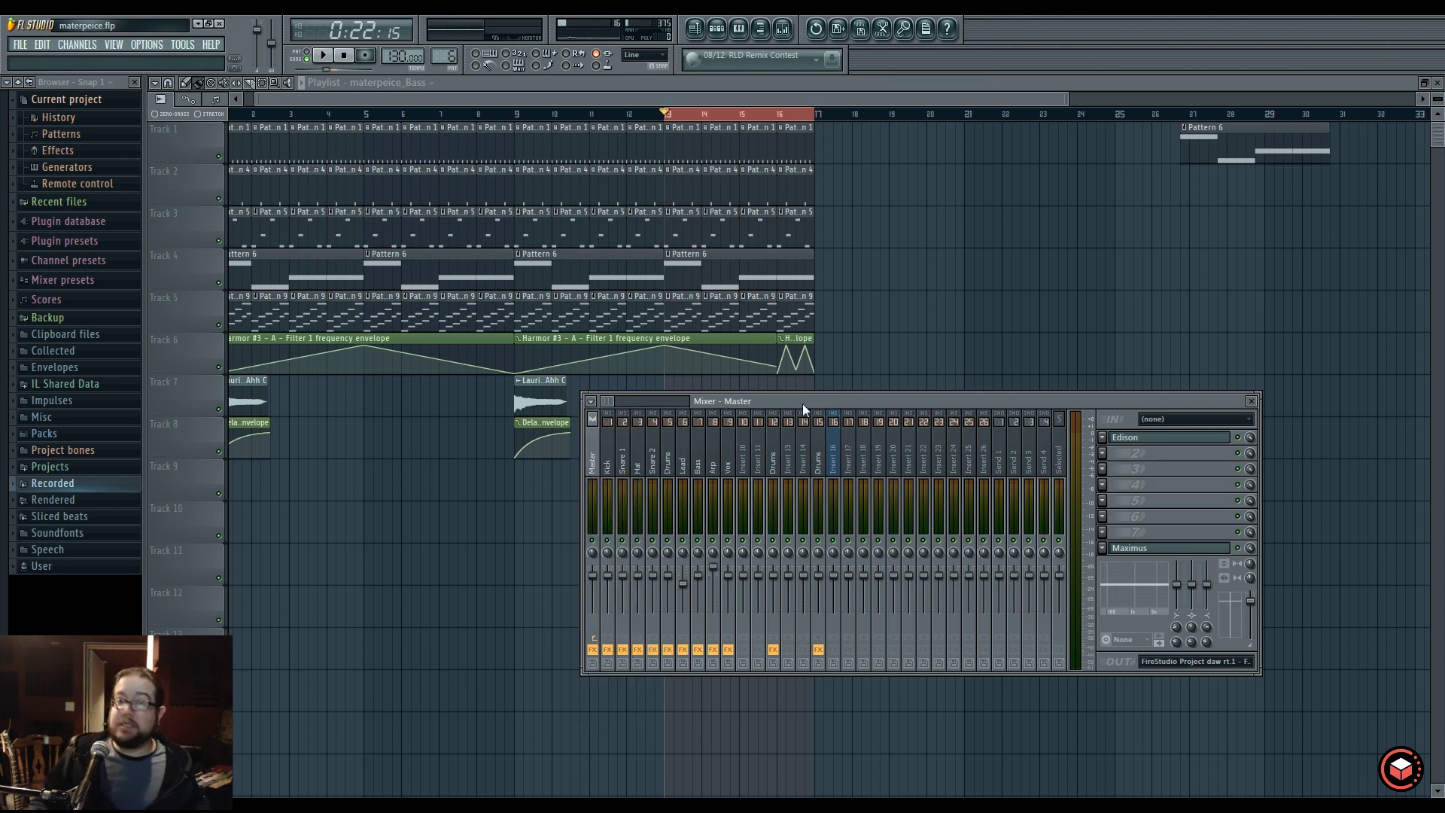